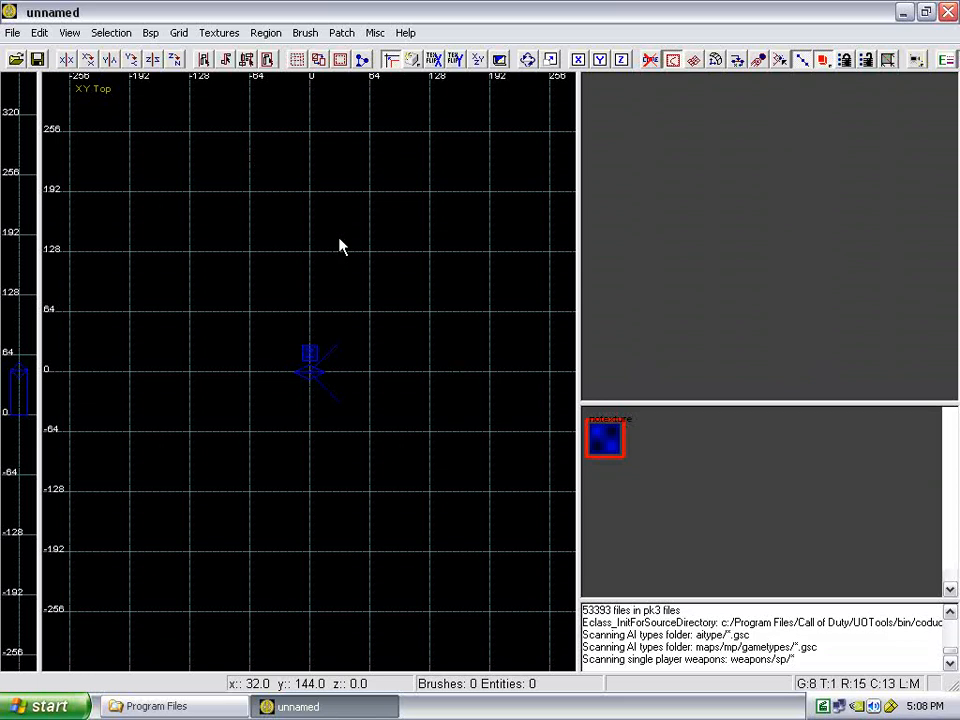
- Open the map file tutorial_room.gmm from the map_source folder
click(12, 33)
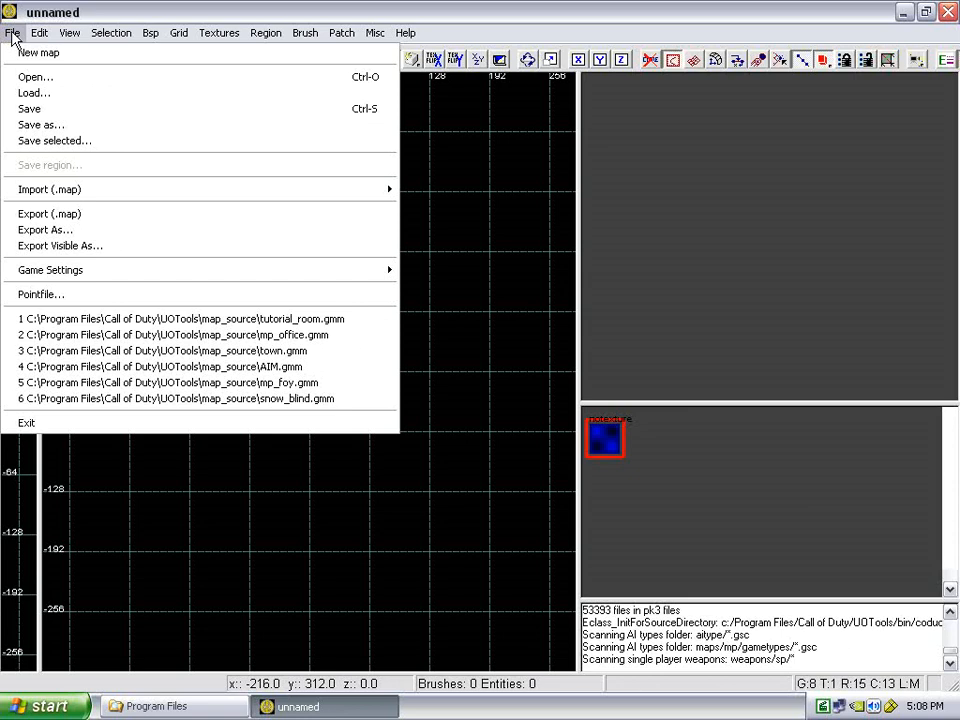
click(35, 76)
click(548, 384)
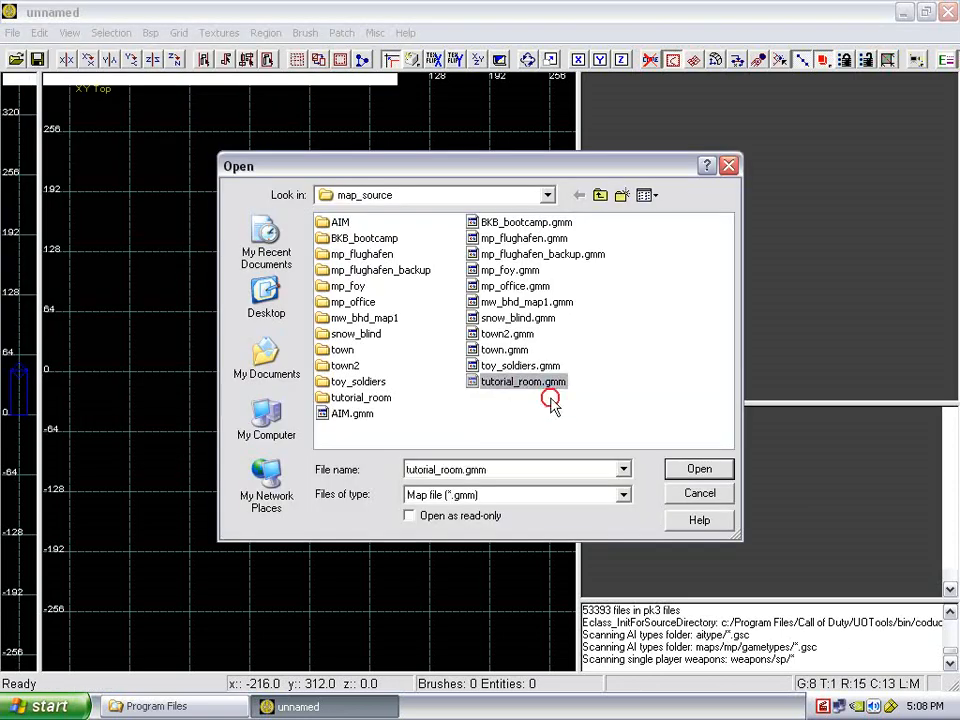
click(697, 468)
- Examine the room's layout and its entities in the top view and the 3D view
scroll(454, 366, down, 2)
scroll(430, 362, up, 3)
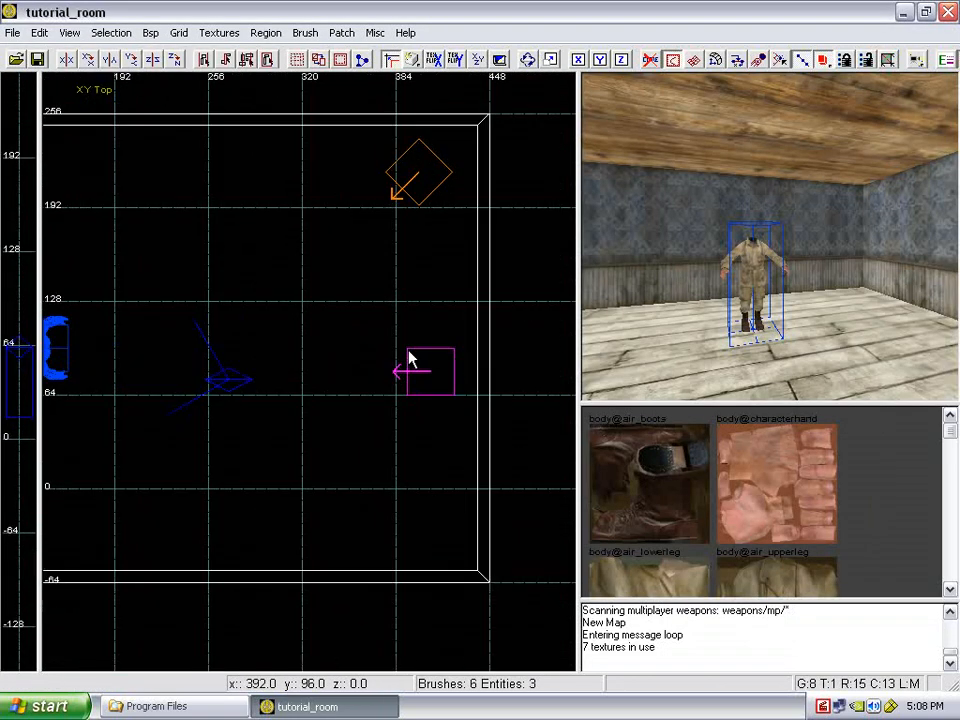
right_drag(409, 351, 497, 272)
mouse_move(646, 339)
right_down()
mouse_move(662, 333)
mouse_move(656, 328)
right_up()
scroll(242, 216, down, 2)
right_drag(242, 216, 242, 217)
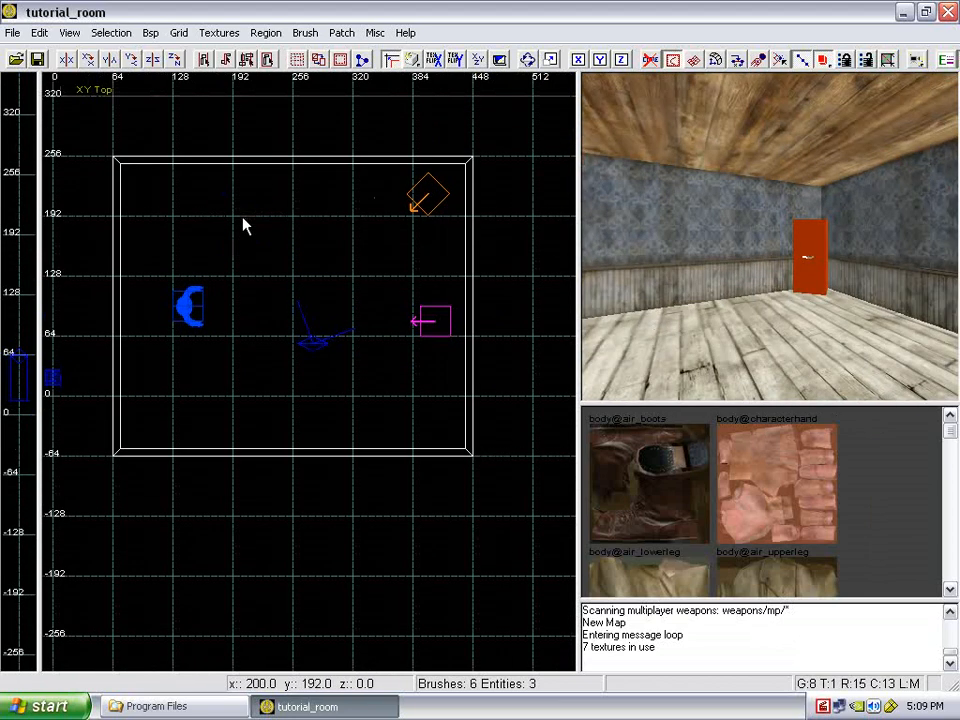
scroll(244, 222, down, 1)
scroll(244, 222, up, 1)
scroll(244, 222, down, 1)
scroll(244, 222, up, 1)
scroll(702, 272, up, 4)
scroll(703, 275, down, 1)
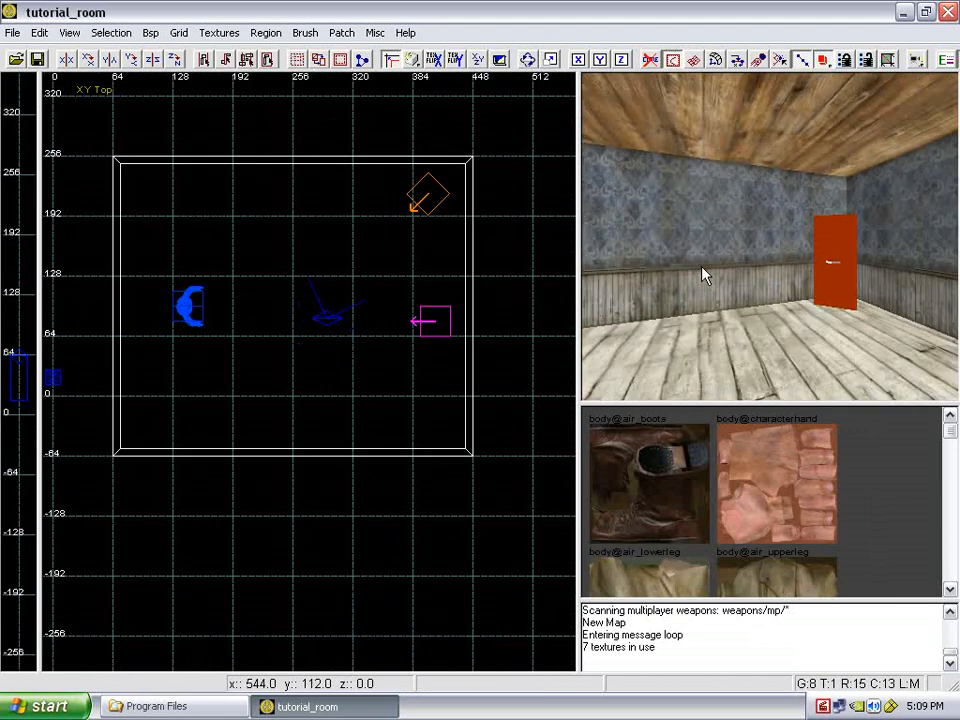
- Inspect the worldspawn entity's keys and values, and close the entity window
key(n)
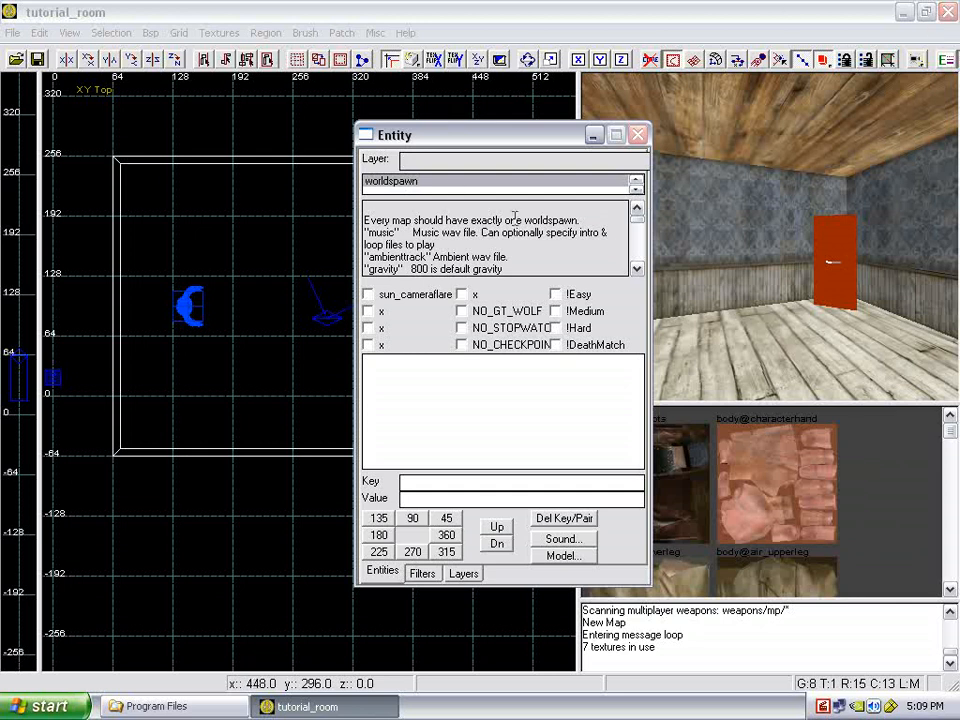
click(405, 181)
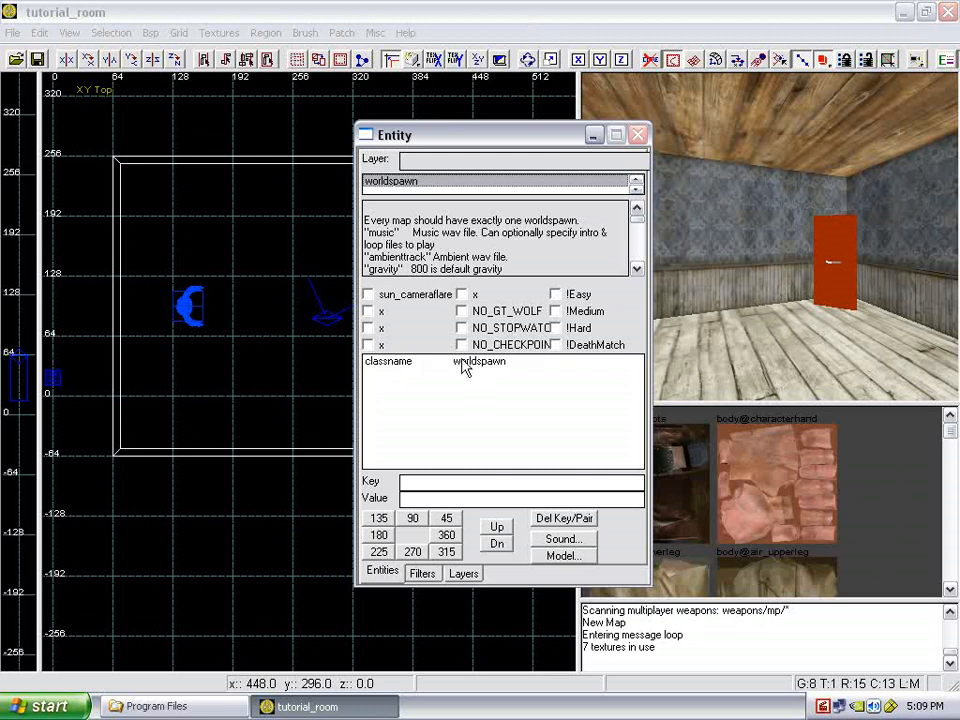
click(426, 407)
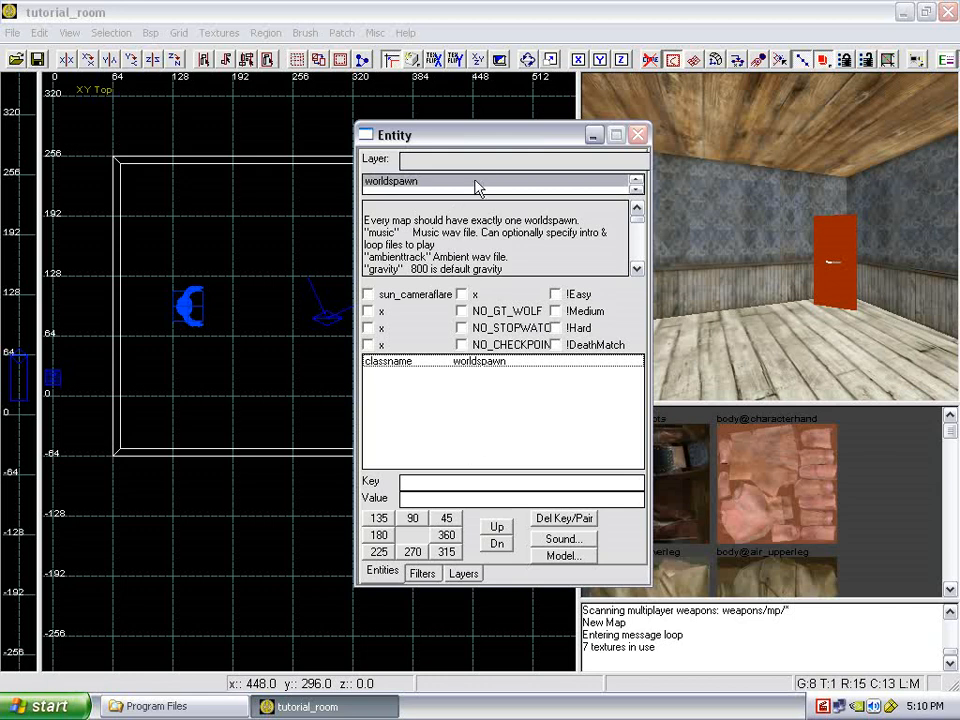
drag(491, 141, 512, 151)
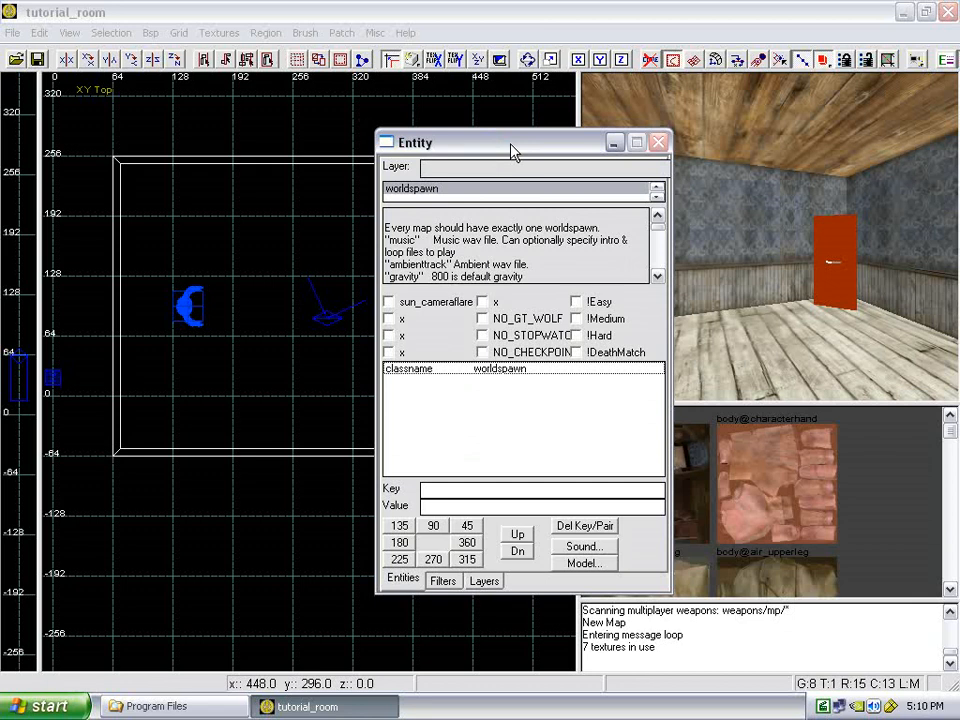
click(3, 5)
click(3, 5)
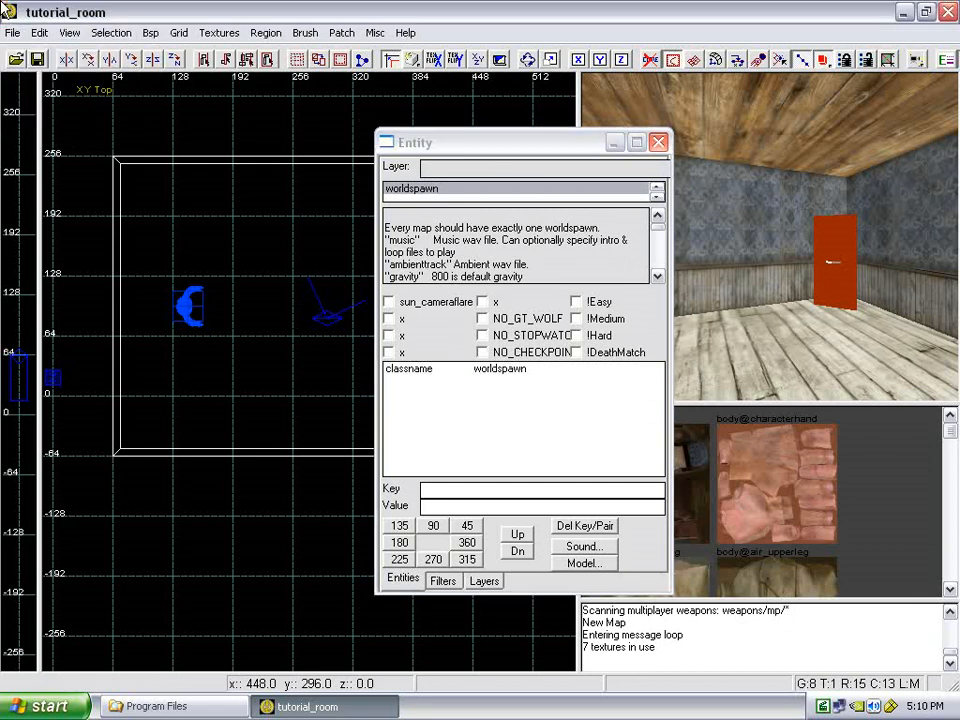
click(496, 142)
key(n)
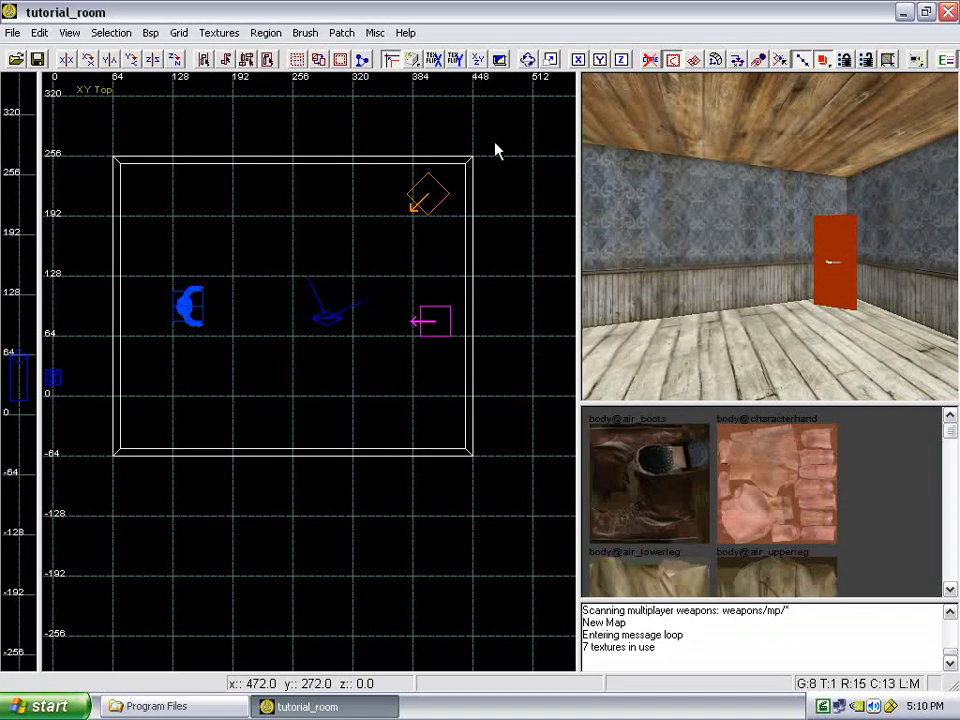
- Draw a rectangular brush about 688 by 608 units around the whole room in the top view
scroll(446, 190, down, 2)
scroll(446, 190, up, 2)
right_drag(346, 225, 253, 254)
scroll(341, 221, down, 1)
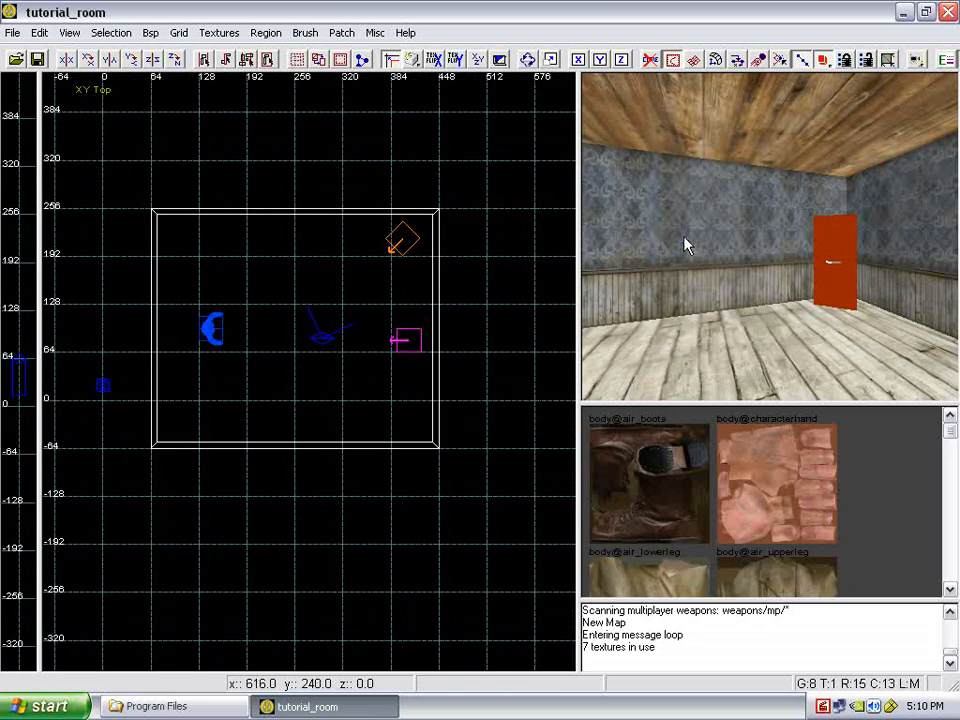
scroll(684, 237, down, 8)
scroll(684, 237, up, 7)
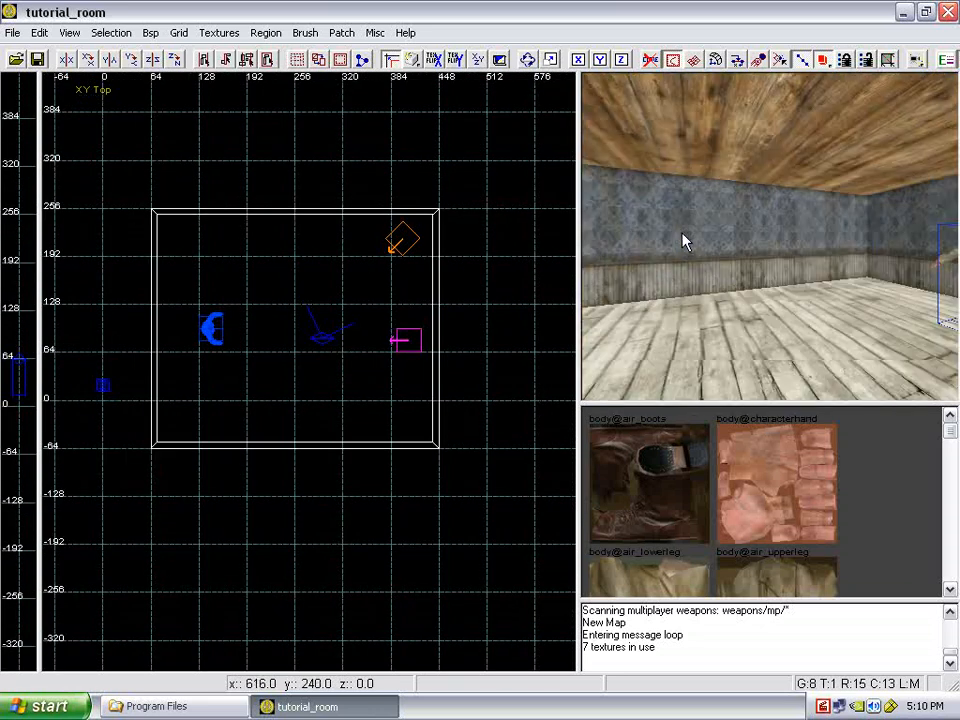
mouse_move(682, 232)
right_down()
mouse_move(684, 251)
mouse_move(686, 242)
right_up()
scroll(381, 279, down, 4)
scroll(390, 280, up, 1)
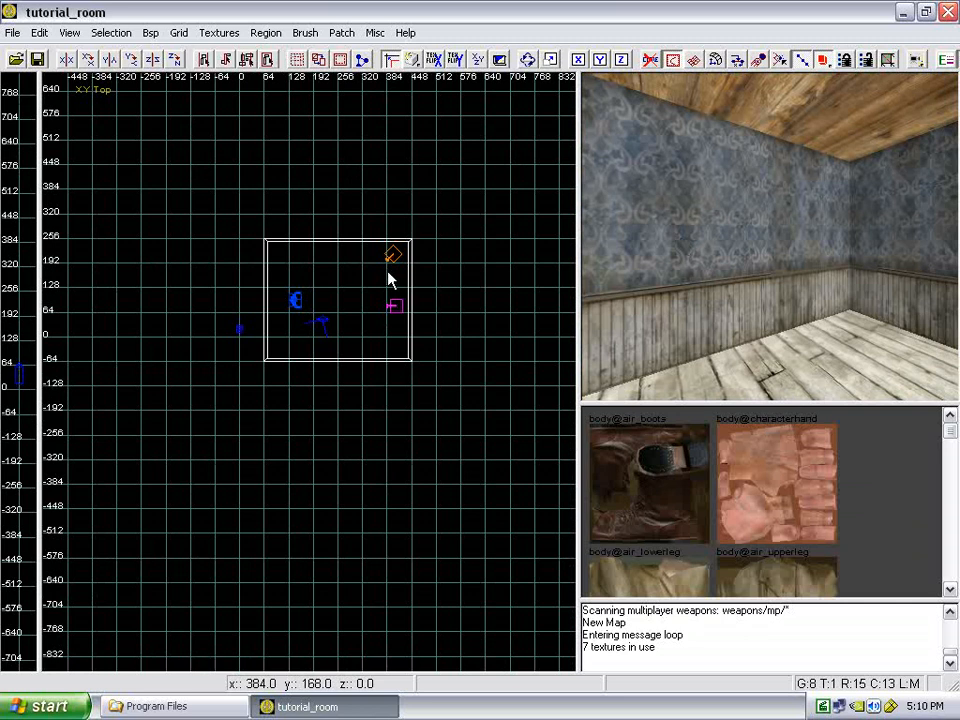
right_drag(336, 249, 281, 228)
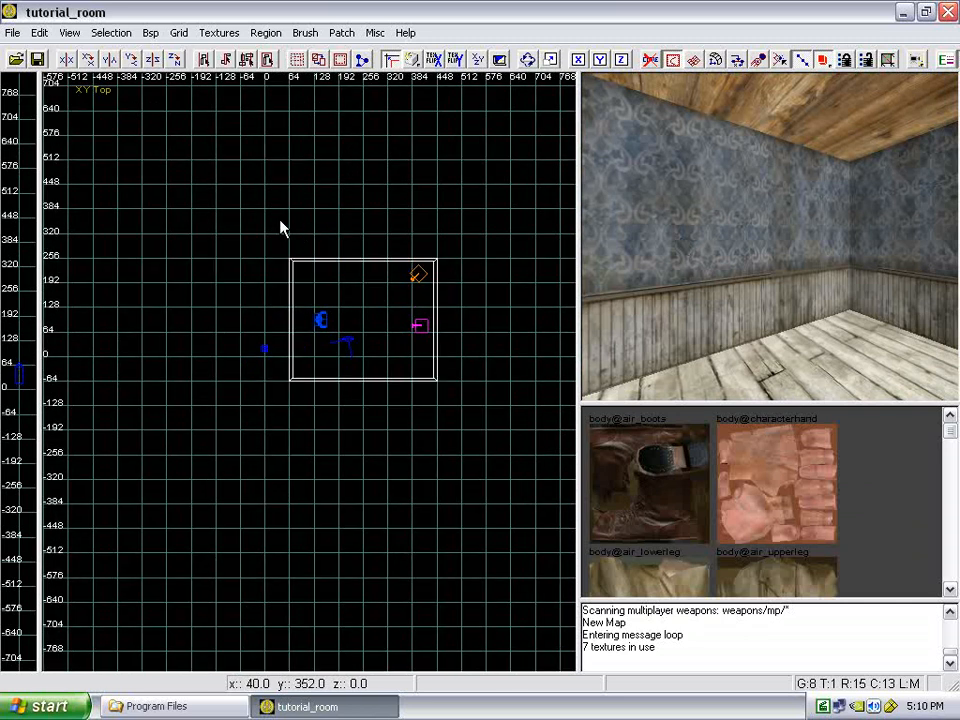
mouse_move(233, 216)
mouse_down()
mouse_move(380, 332)
mouse_move(488, 453)
mouse_up()
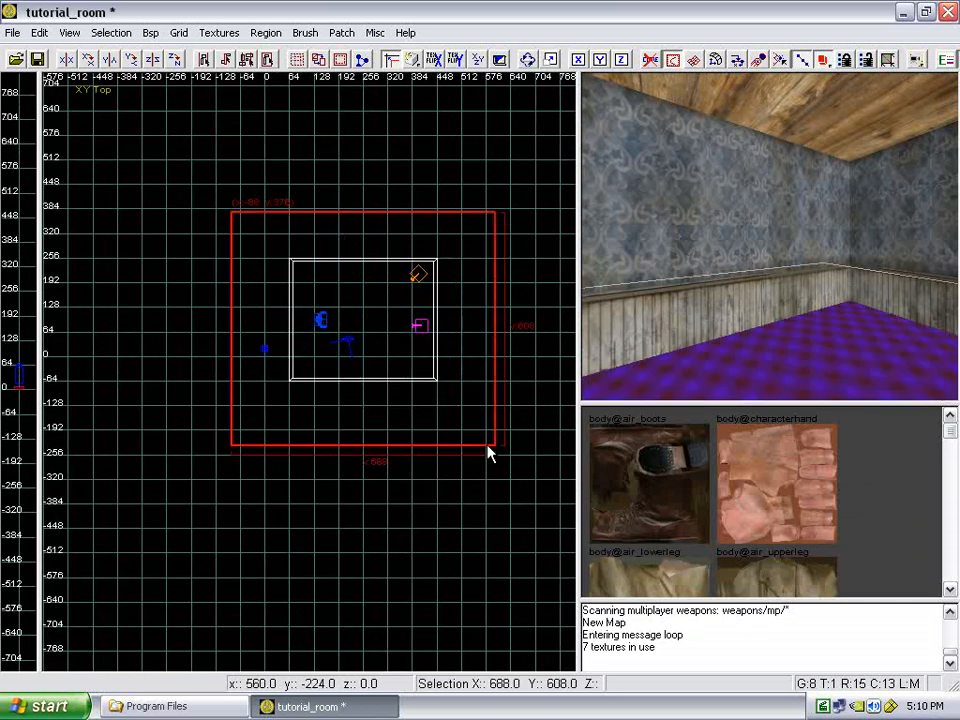
right_drag(488, 446, 478, 432)
- In the front view, stretch the brush below the floor and above the ceiling to a height of about 448 units
key(ctrl+Tab)
scroll(436, 411, down, 1)
drag(381, 400, 381, 420)
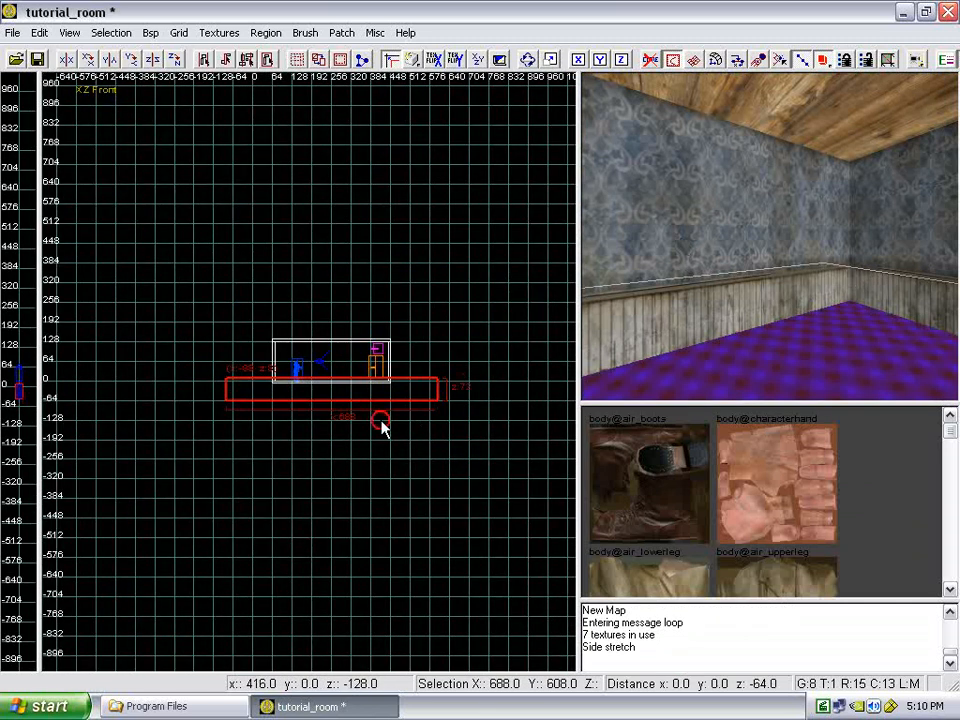
mouse_move(357, 339)
mouse_down()
mouse_move(351, 255)
mouse_move(350, 263)
mouse_up()
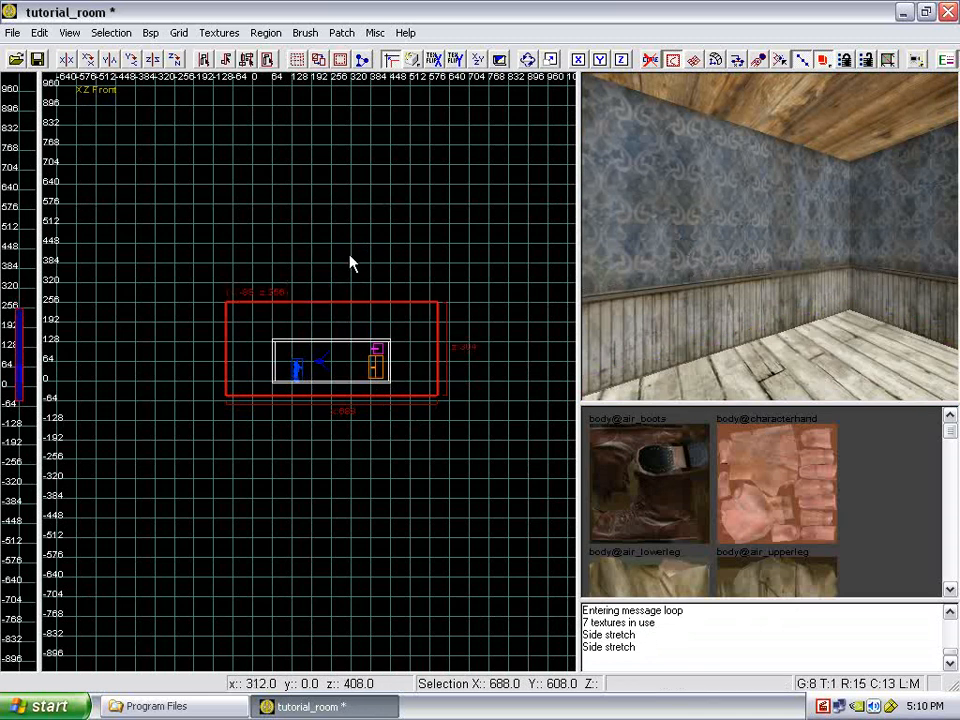
mouse_move(361, 425)
mouse_down()
mouse_move(353, 418)
mouse_move(349, 446)
mouse_move(340, 430)
mouse_up()
scroll(352, 419, up, 2)
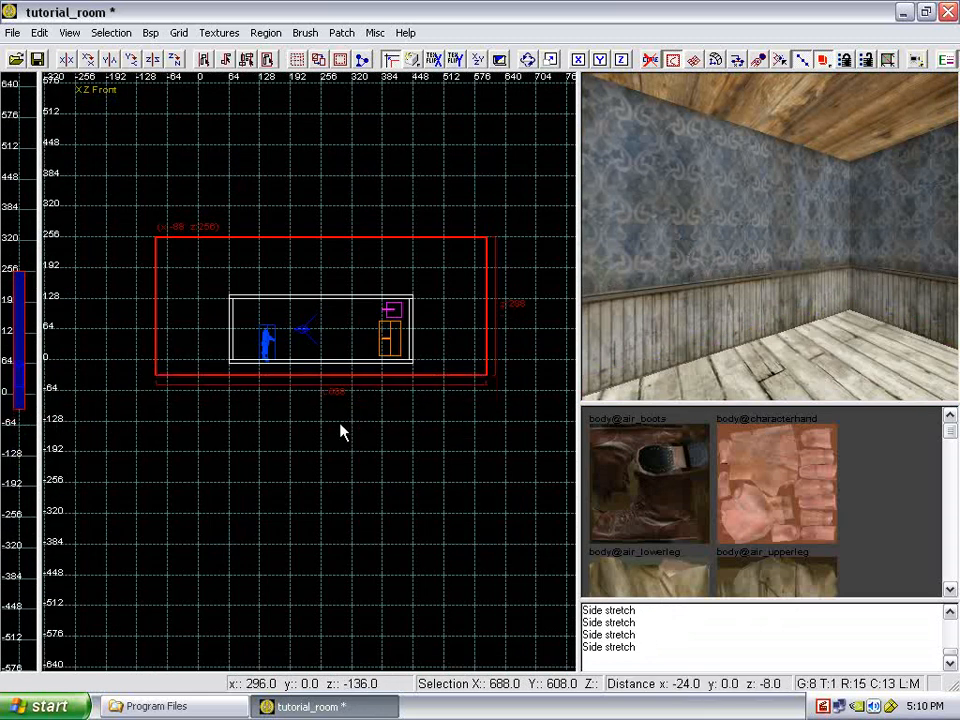
drag(319, 201, 313, 119)
right_drag(315, 204, 315, 204)
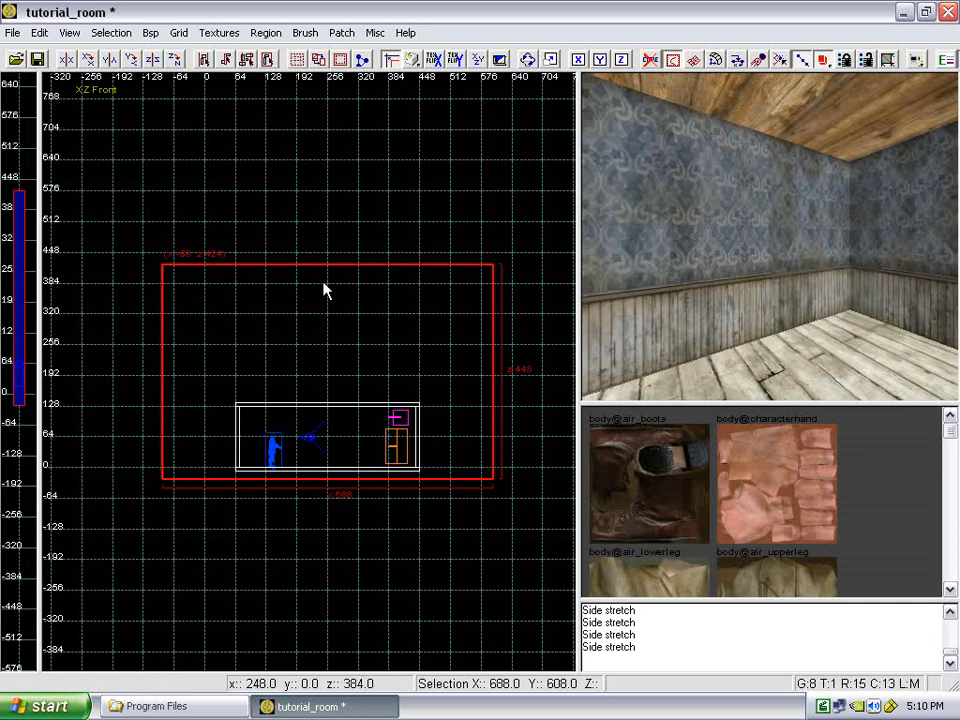
- In the top view, reduce the brush's Y size to about 480 units, keeping the room inside it
key(ctrl+Tab)
scroll(348, 351, down, 1)
drag(350, 560, 350, 542)
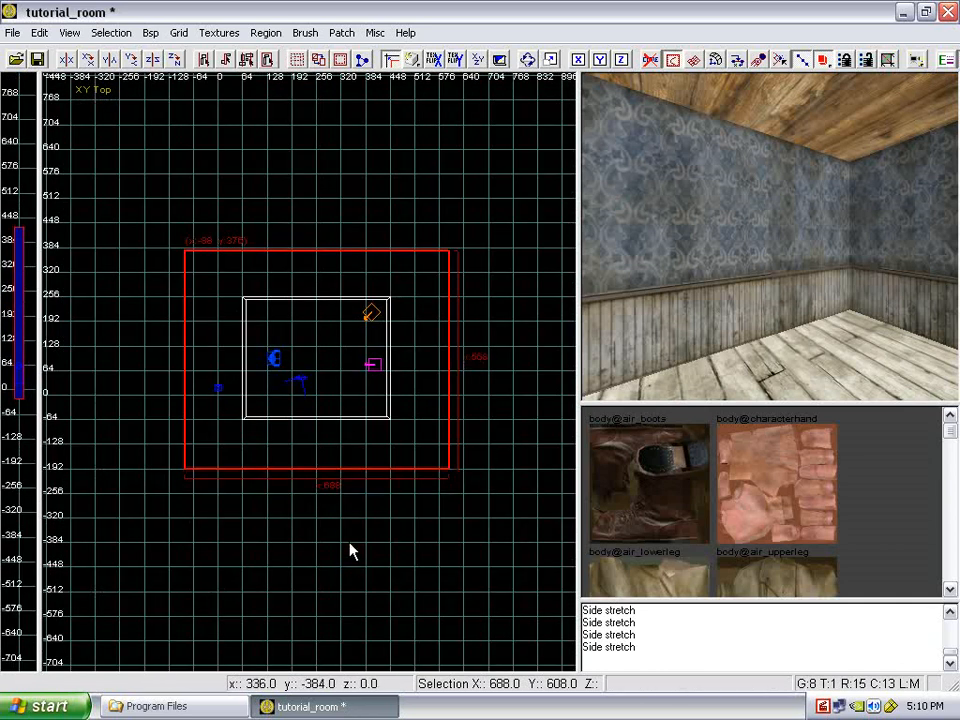
drag(281, 224, 282, 240)
drag(304, 482, 309, 462)
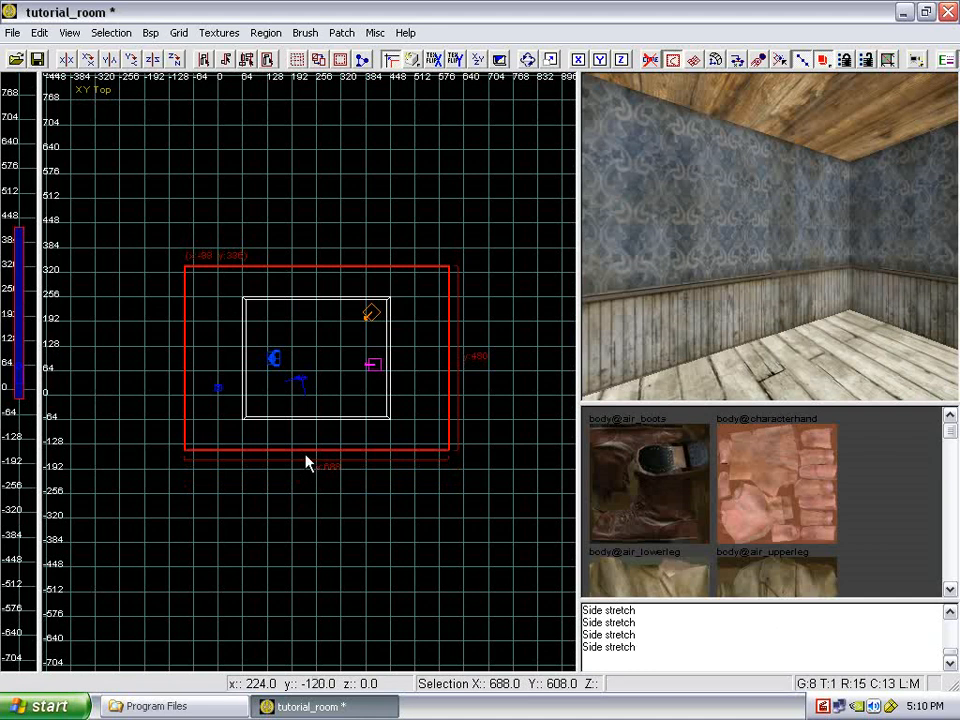
drag(285, 250, 289, 245)
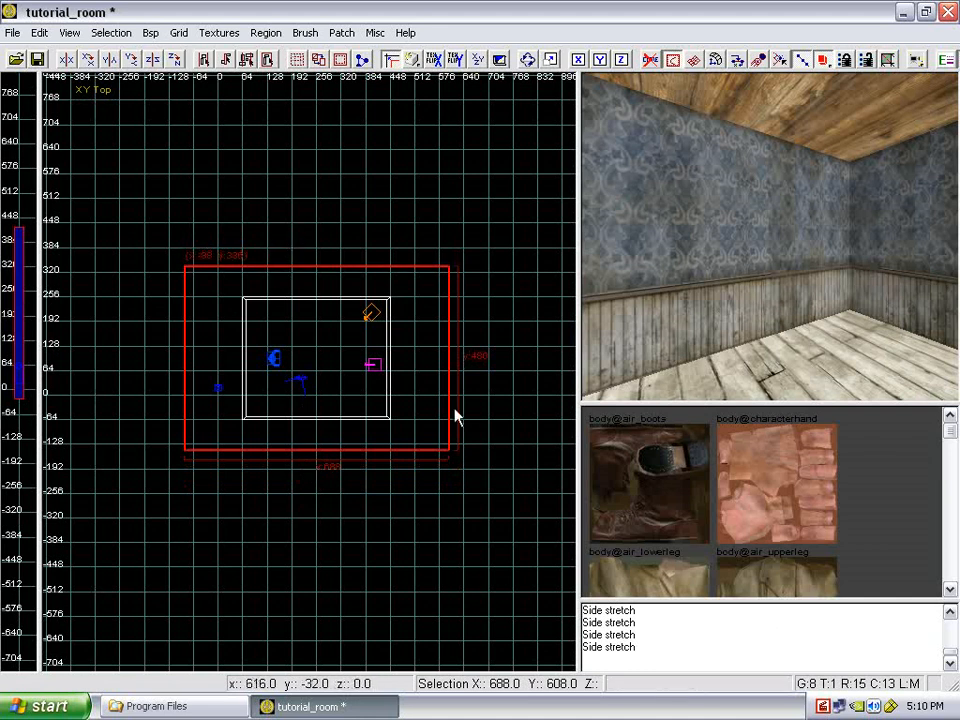
- Extend the brush in the positive X direction to a length of about 1160 units
right_drag(519, 371, 455, 366)
scroll(455, 366, down, 1)
drag(403, 366, 479, 367)
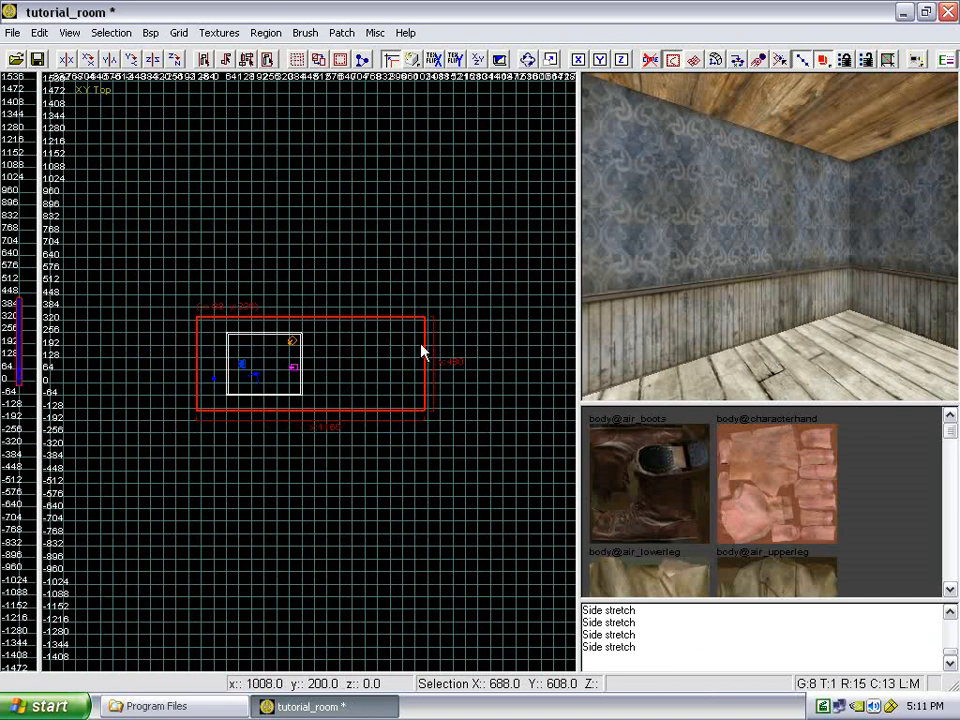
- Hollow out the large brush enclosing the room
scroll(336, 369, up, 4)
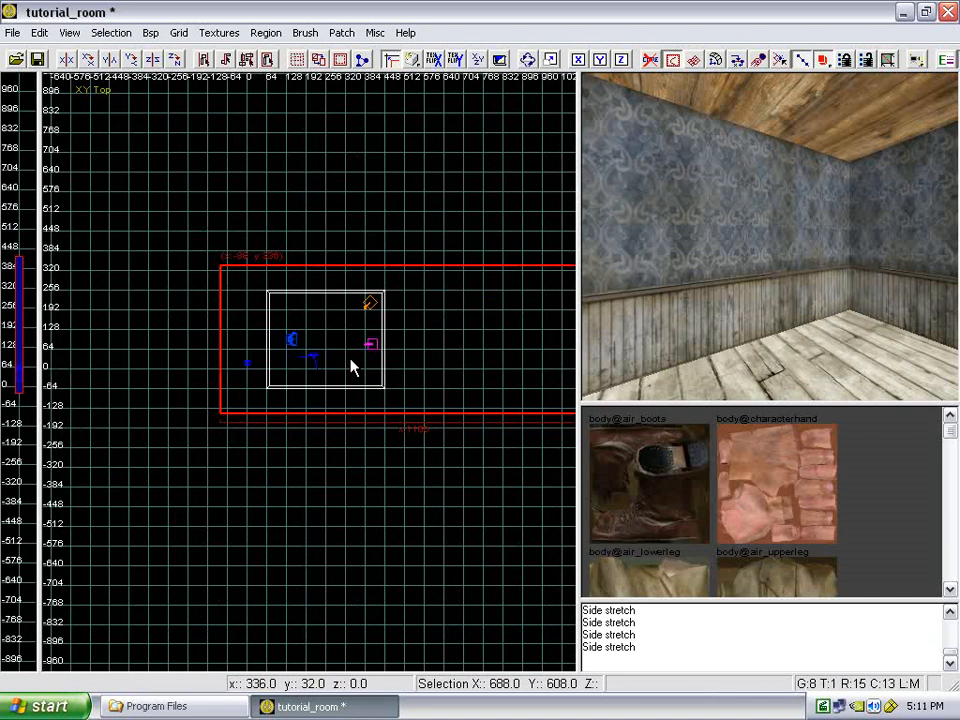
right_drag(345, 329, 324, 386)
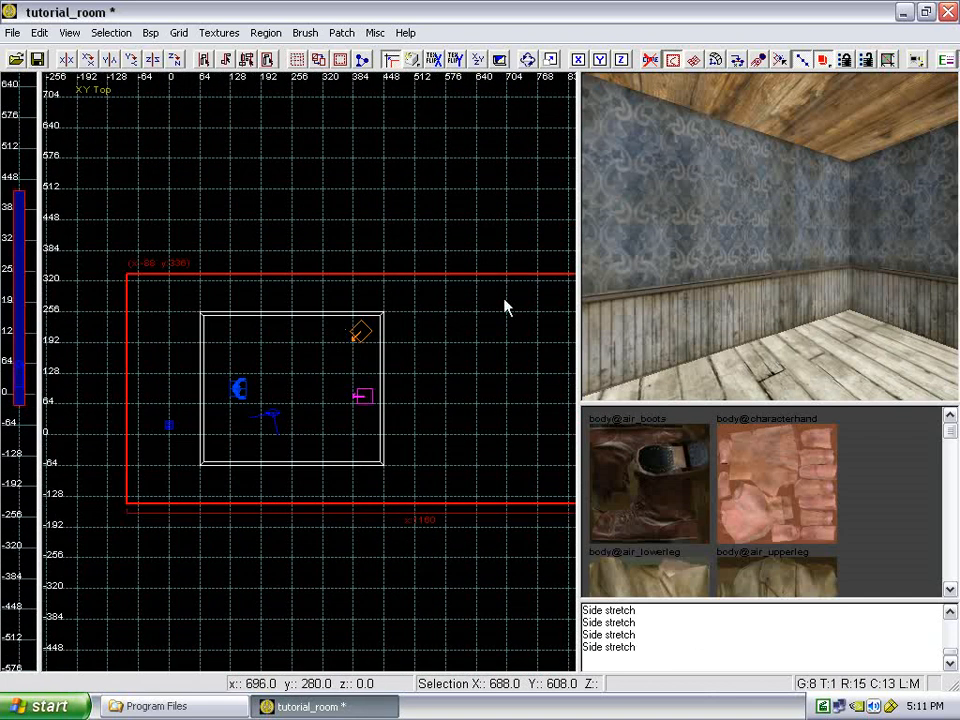
right_drag(654, 291, 654, 296)
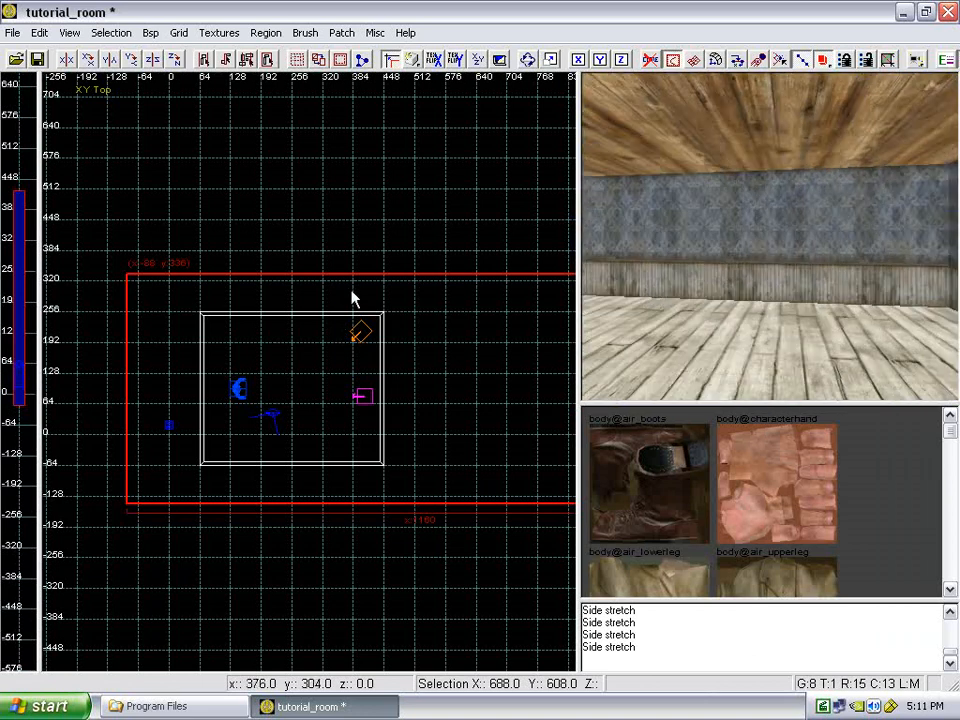
click(343, 60)
- Select all six sides of the hollowed box from inside it in the 3D view
mouse_move(681, 296)
right_down()
mouse_move(713, 310)
mouse_move(712, 290)
right_up()
shift+click(664, 249)
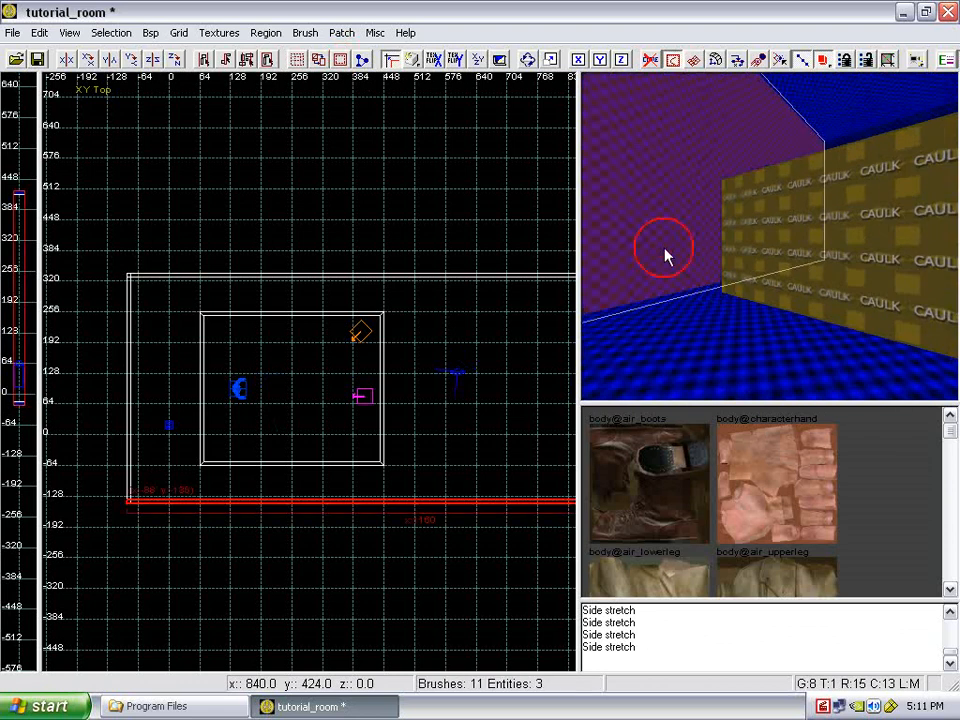
shift+click(727, 338)
right_drag(727, 338, 728, 337)
shift+click(818, 187)
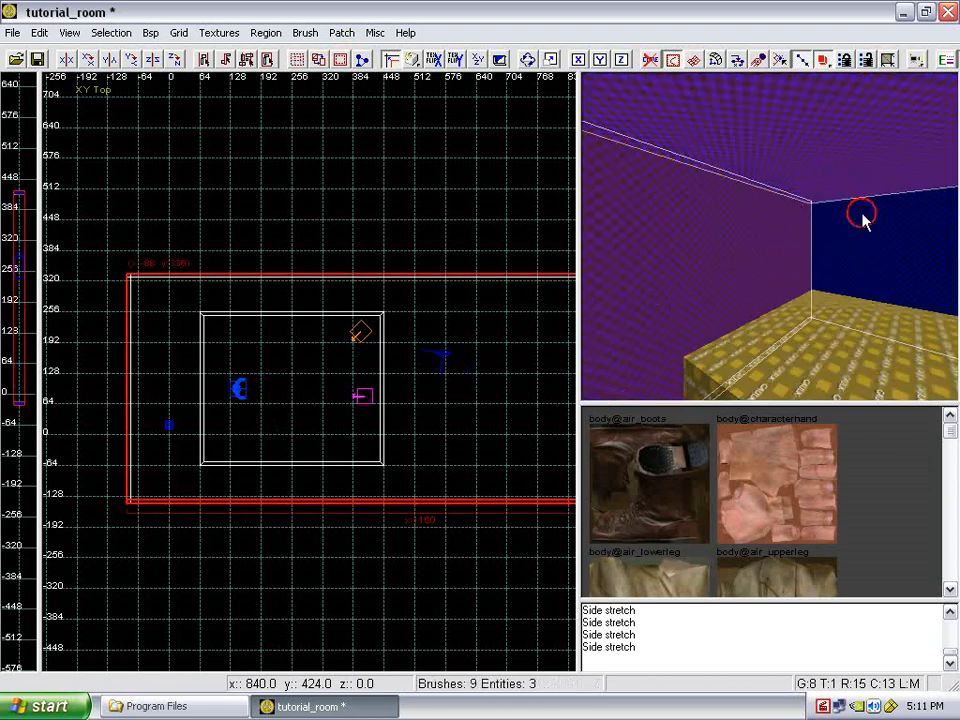
shift+click(860, 214)
right_drag(841, 267, 860, 261)
shift+click(838, 266)
shift+click(860, 266)
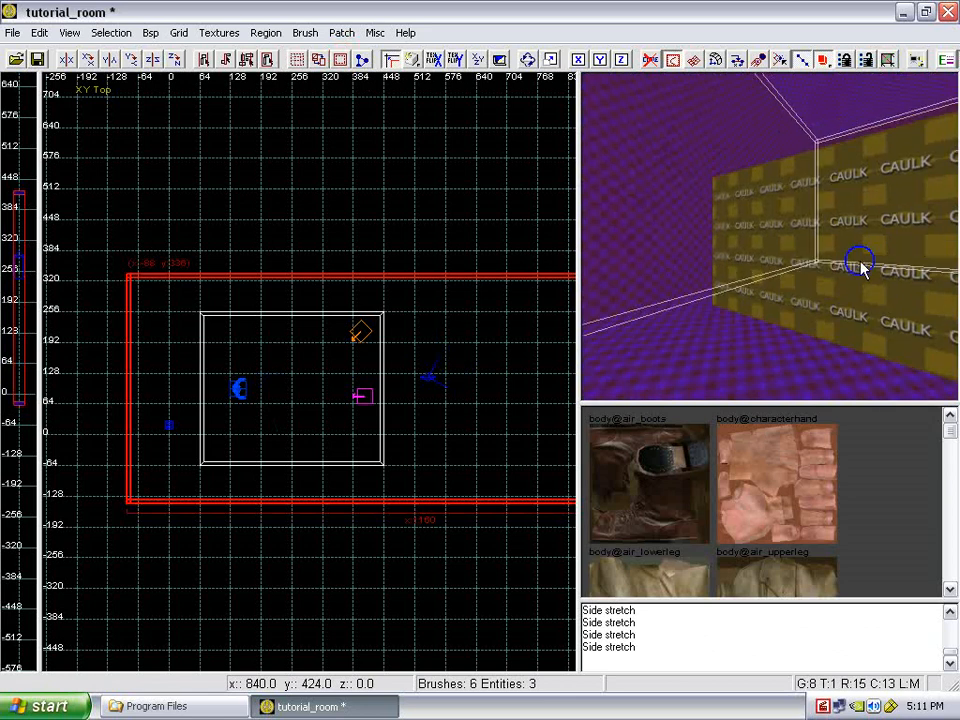
right_drag(746, 251, 747, 256)
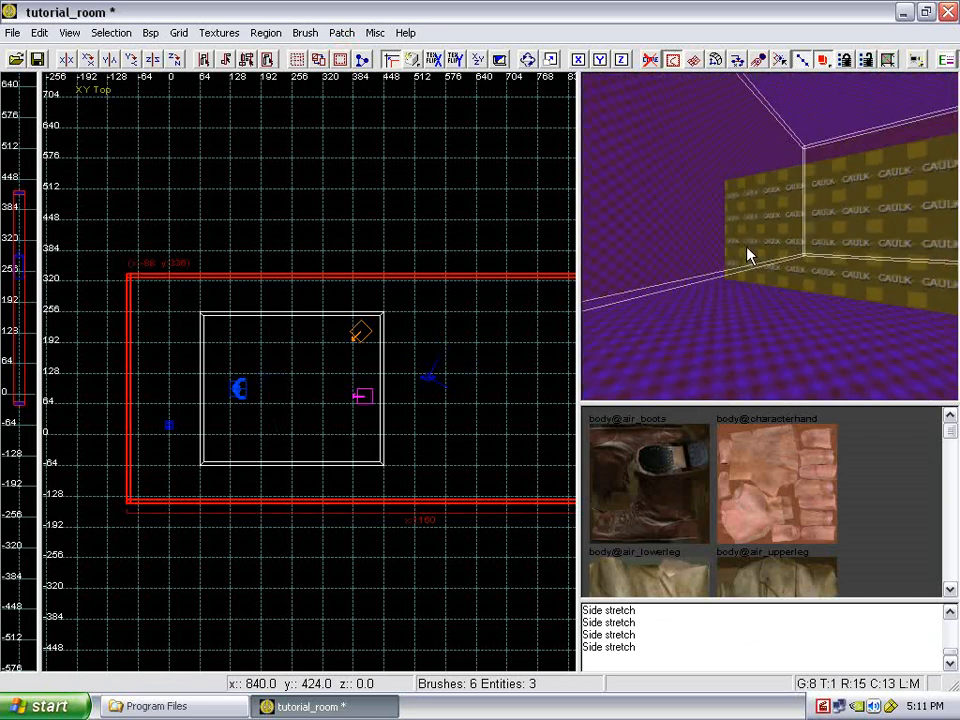
- Apply the texture sky/mp_carentan to the selected box sides with the Surface inspector
key(s)
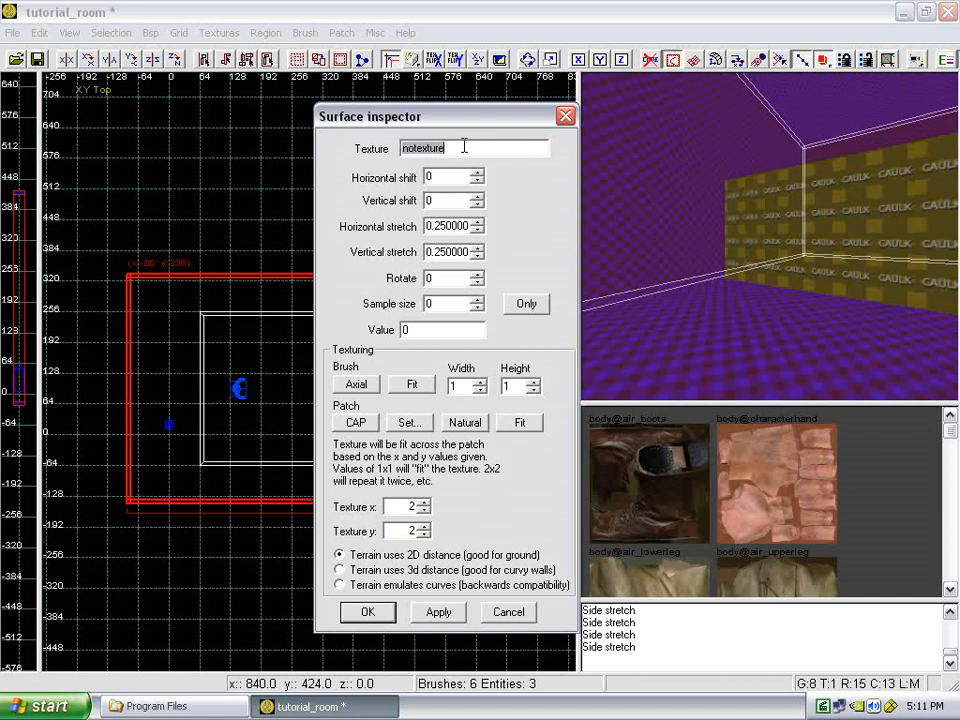
text(sky/)
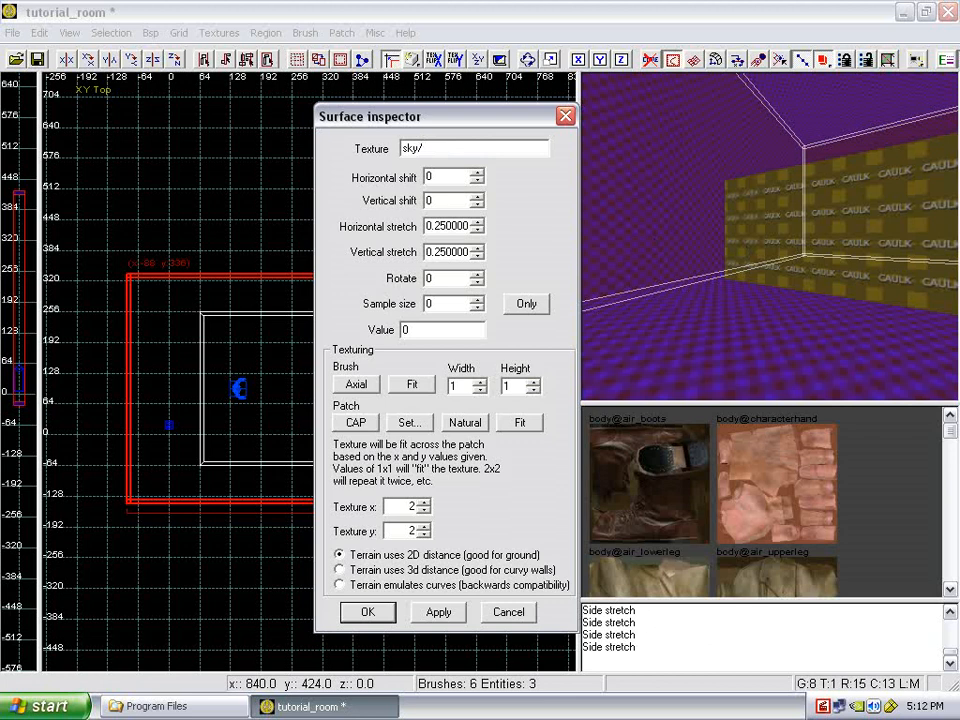
text(mp_carentan)
key(Return)
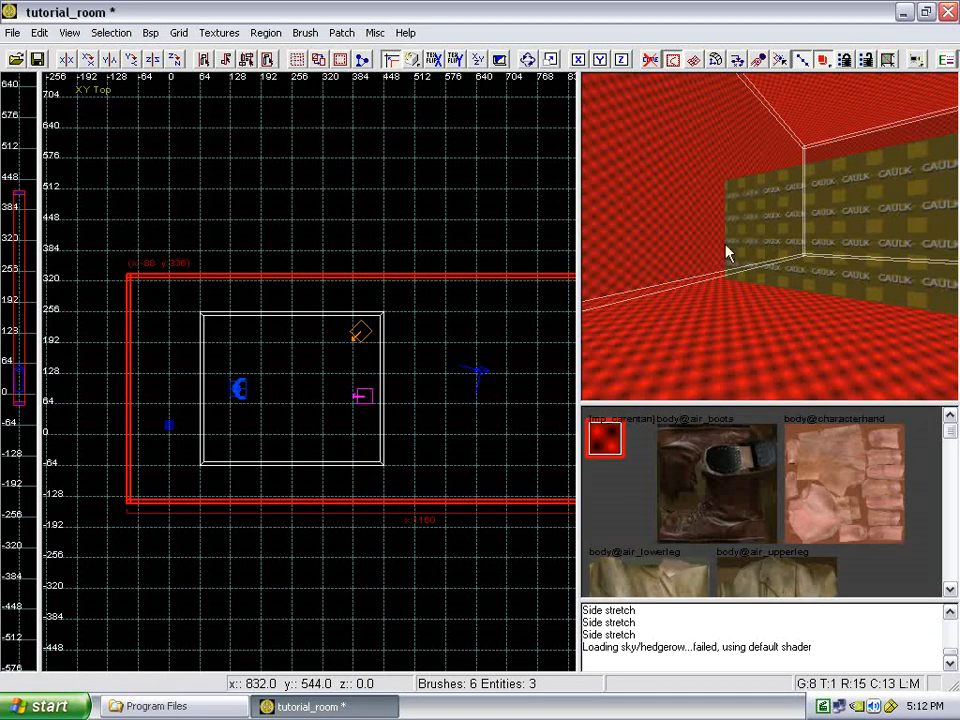
right_drag(726, 244, 763, 244)
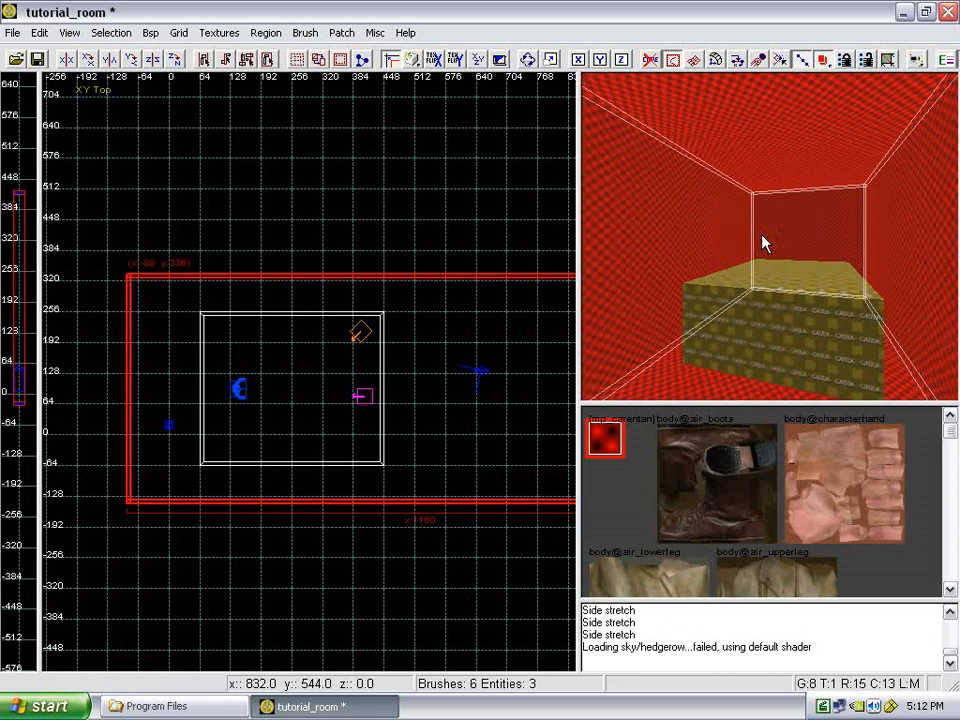
- Clear the skybox selection and examine the textured sky sides and the room's interior walls in the 3D view
mouse_move(772, 245)
right_down()
mouse_move(769, 279)
mouse_move(763, 270)
mouse_move(774, 279)
mouse_move(770, 269)
right_up()
key(Escape)
shift+click(760, 337)
key(Escape)
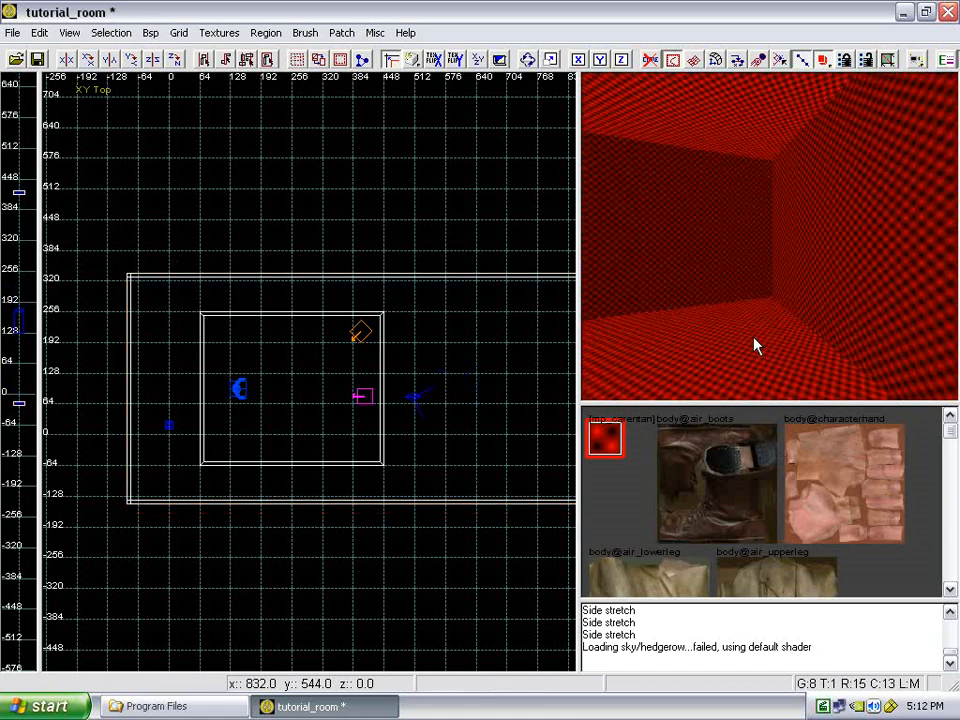
mouse_move(754, 338)
right_down()
mouse_move(745, 345)
mouse_move(746, 336)
right_up()
right_drag(455, 394, 461, 395)
right_drag(679, 346, 681, 349)
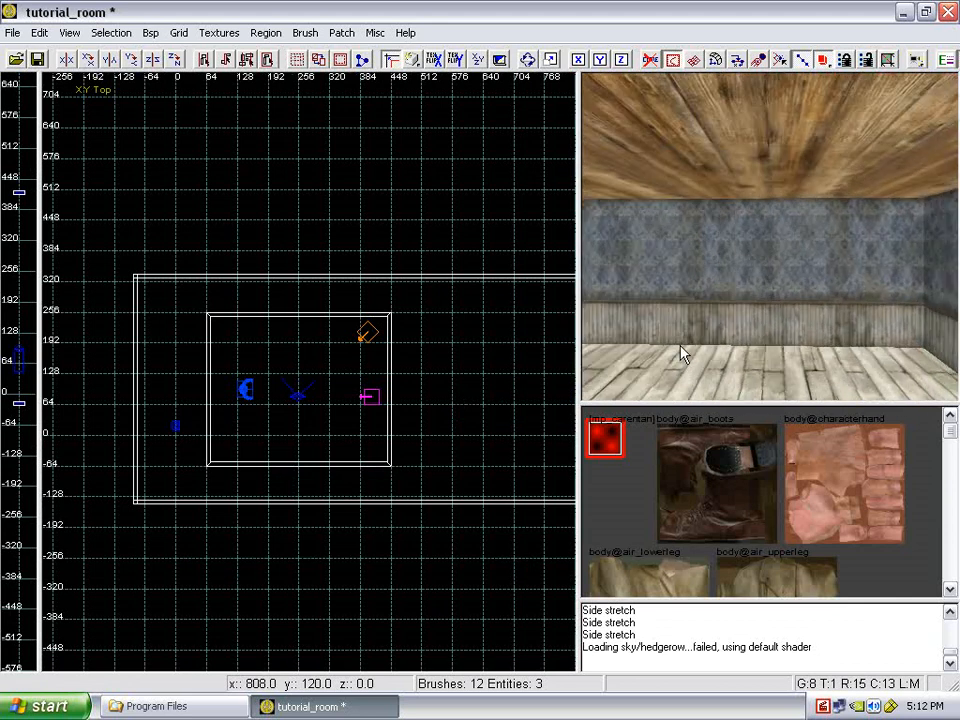
shift+click(690, 321)
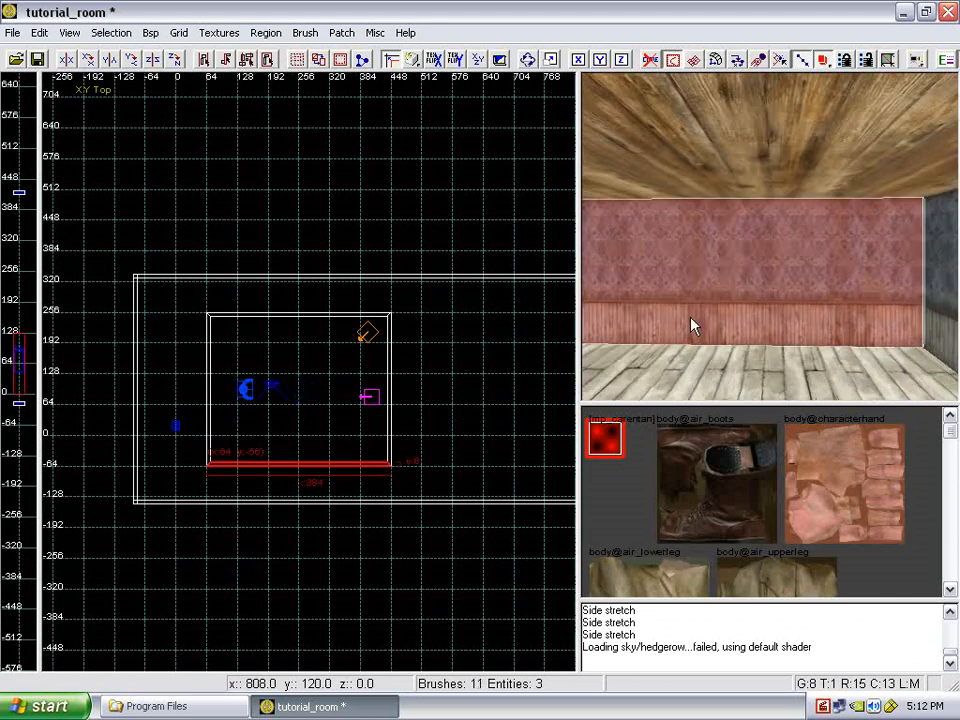
key(Escape)
mouse_move(692, 317)
right_down()
mouse_move(692, 326)
mouse_move(673, 313)
mouse_move(725, 323)
right_up()
shift+click(673, 313)
key(Escape)
- Draw a 64 by 16 unit brush in the top view against the inside of the room's y 256 wall, starting at x 192
scroll(386, 313, up, 3)
scroll(388, 330, up, 2)
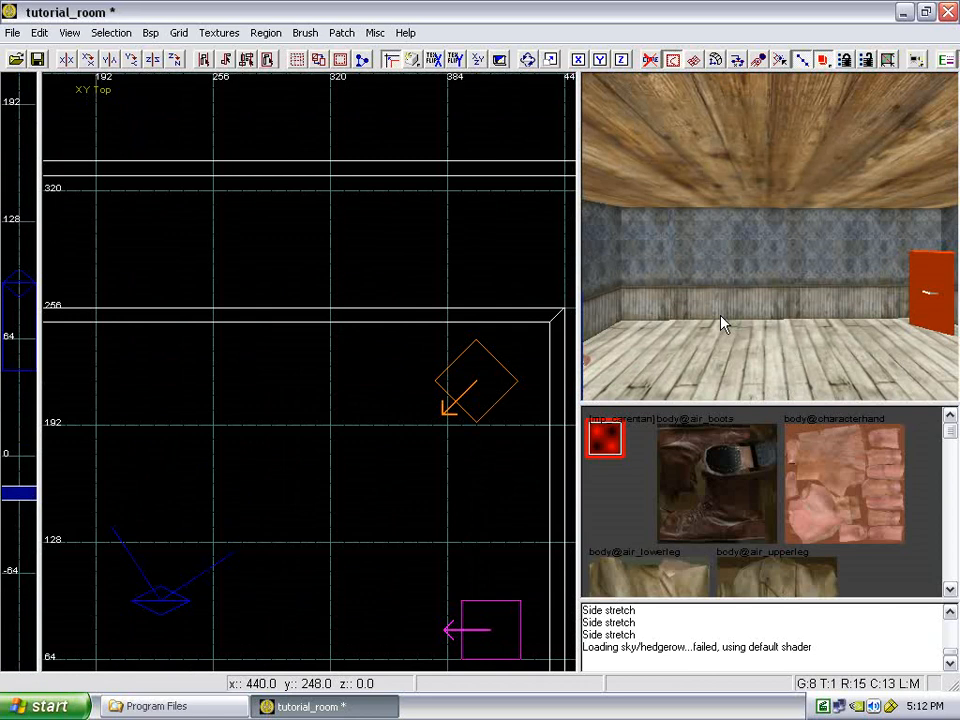
scroll(403, 349, down, 2)
scroll(365, 367, up, 2)
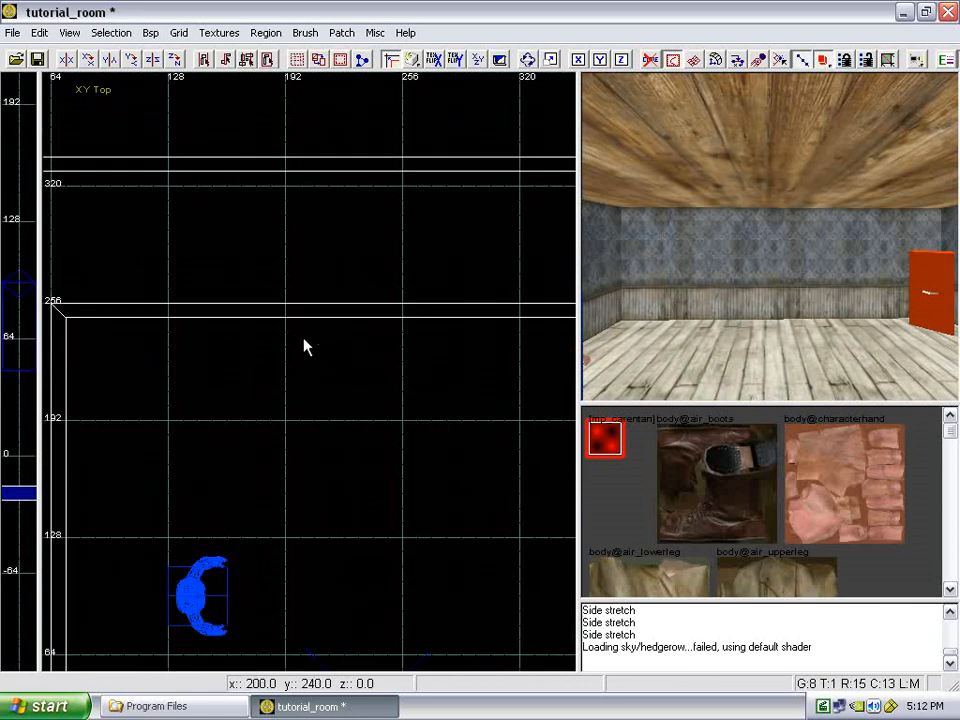
click(185, 31)
click(189, 31)
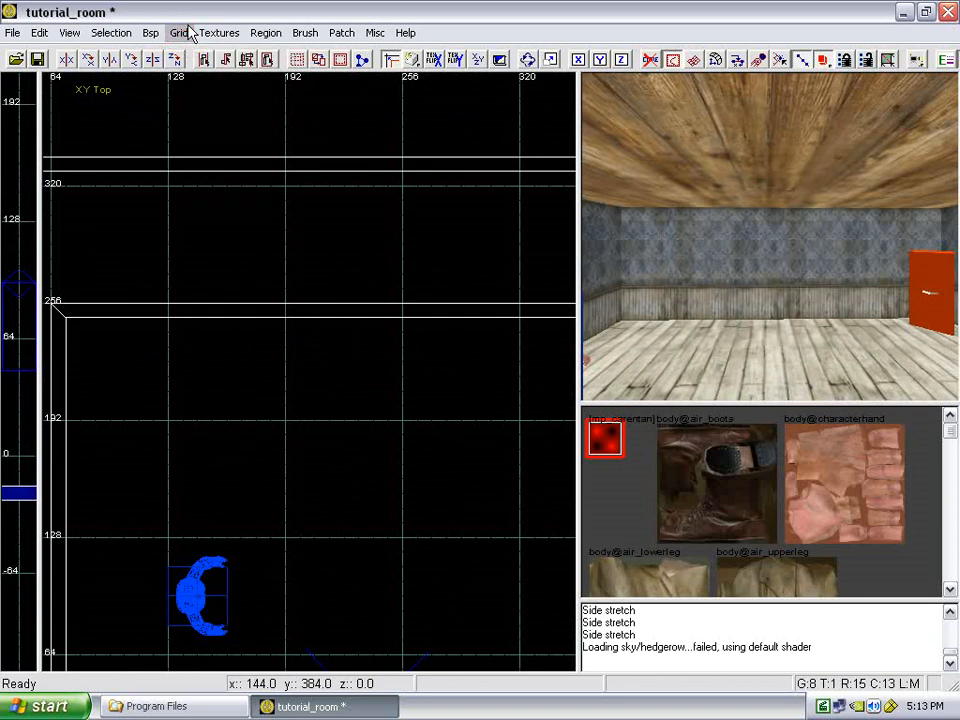
right_drag(685, 273, 541, 291)
drag(289, 334, 406, 352)
right_drag(725, 299, 755, 318)
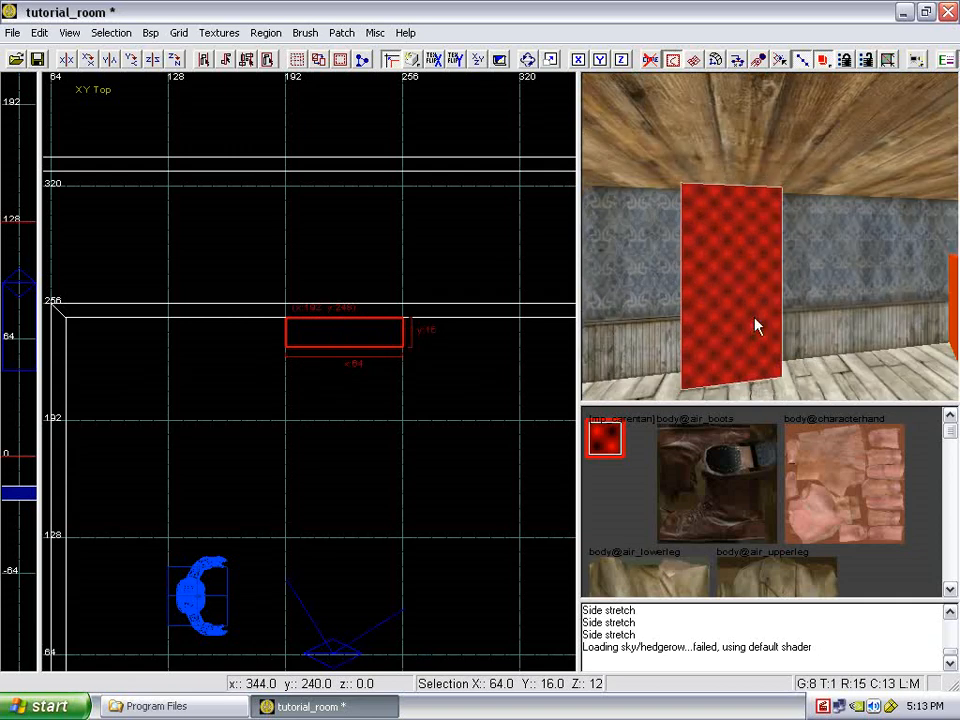
- Apply the caulk texture to the new brush
scroll(819, 514, down, 10)
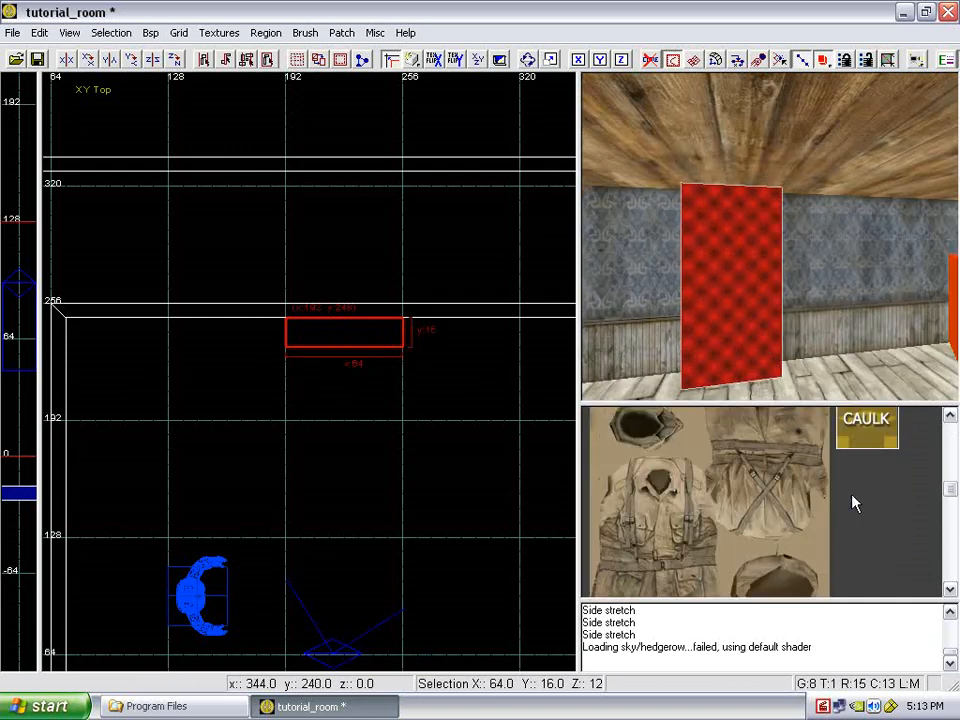
click(860, 498)
scroll(324, 420, up, 1)
- Resize the caulk brush in the front view to a window shape 56 units tall with its top edge at z 104
key(ctrl+Tab)
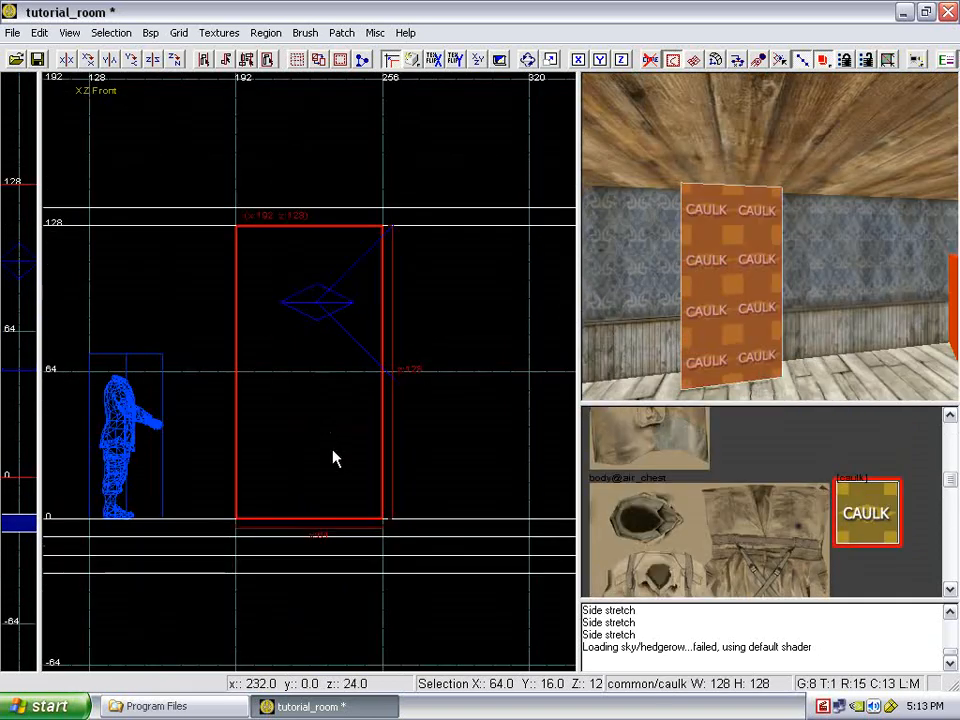
scroll(333, 455, down, 1)
drag(339, 565, 343, 482)
drag(321, 240, 332, 300)
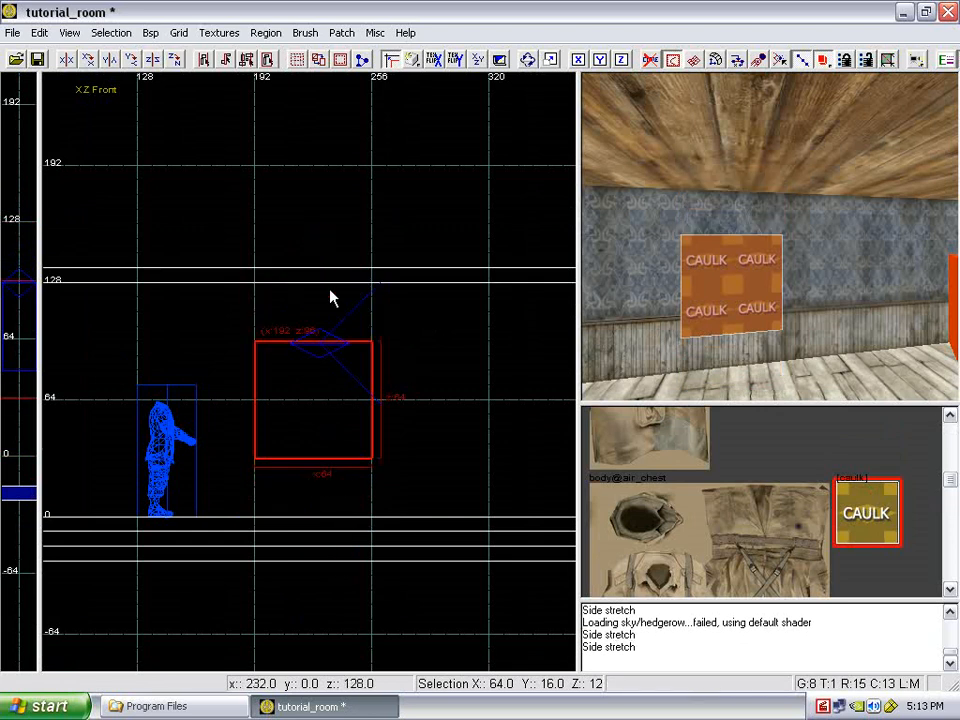
drag(349, 464, 349, 455)
drag(322, 308, 322, 308)
key(ctrl+Tab)
key(ctrl+Tab)
scroll(322, 300, down, 2)
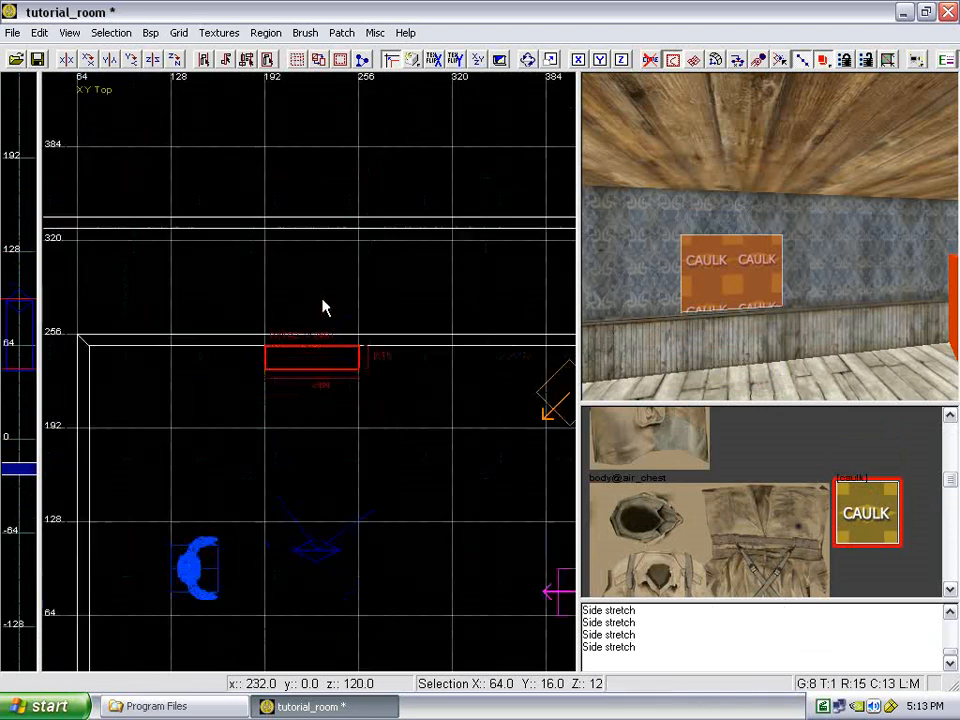
scroll(318, 336, up, 2)
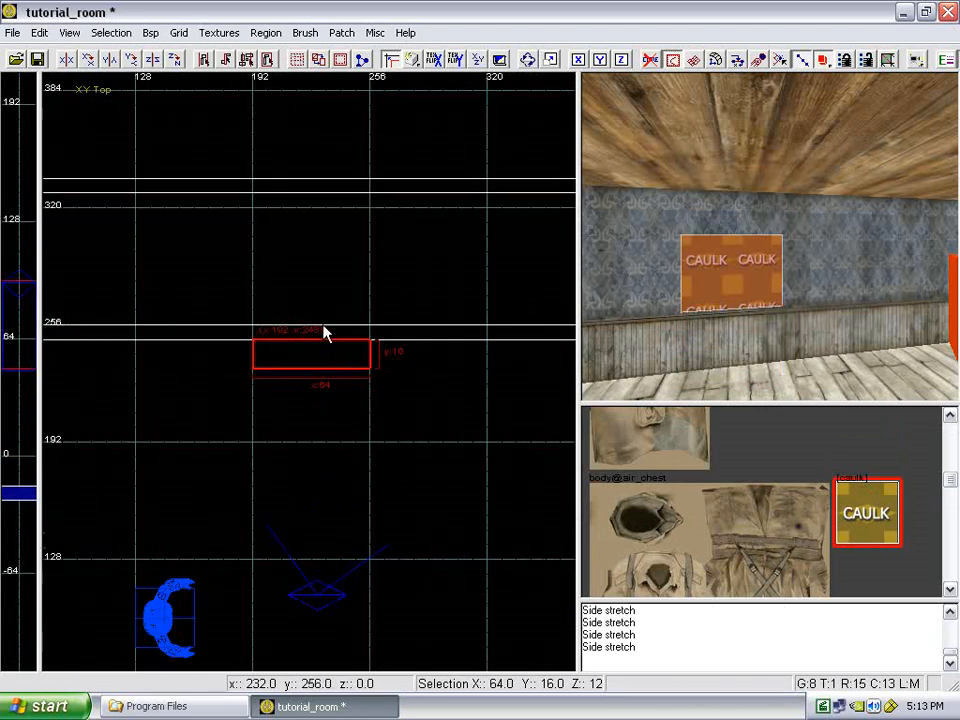
key(ctrl+Tab)
drag(324, 326, 322, 306)
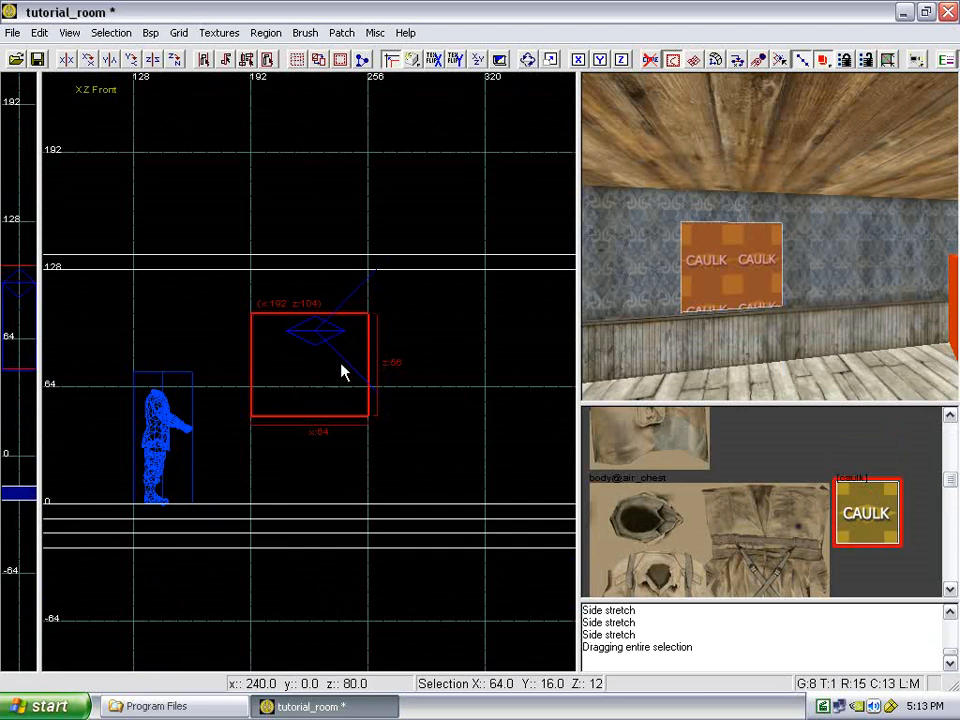
- Push the caulk brush into the wall and extend it through to y 264, making it 24 units thick
key(ctrl+Tab)
key(ctrl+Tab)
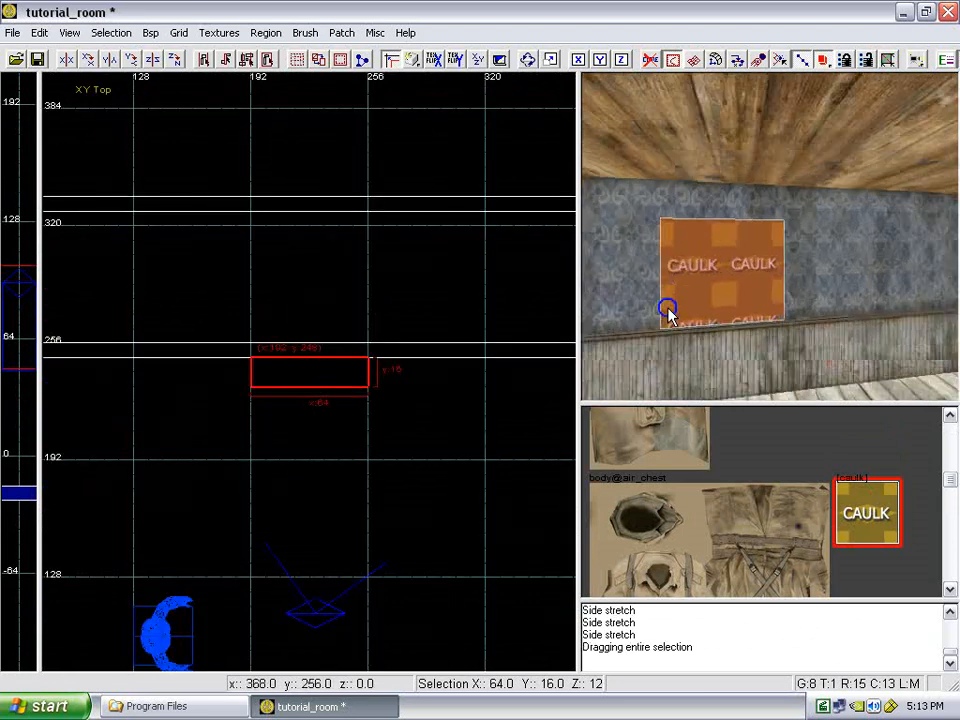
key(Up)
key(Down)
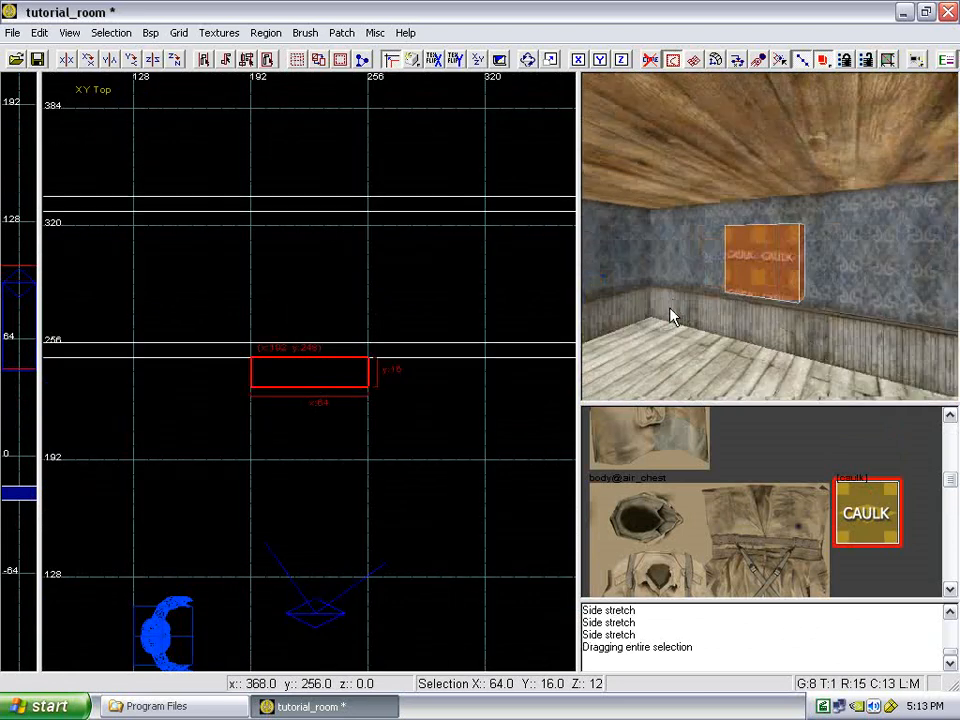
key(Down)
key(Left)
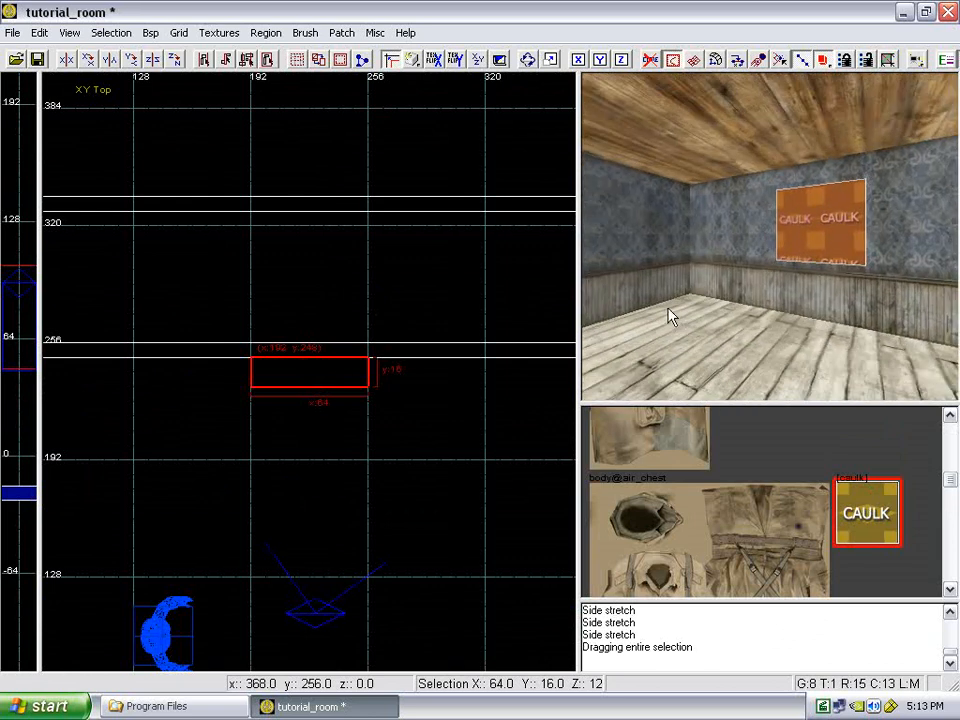
mouse_move(317, 381)
mouse_down()
mouse_move(318, 355)
mouse_move(321, 366)
mouse_up()
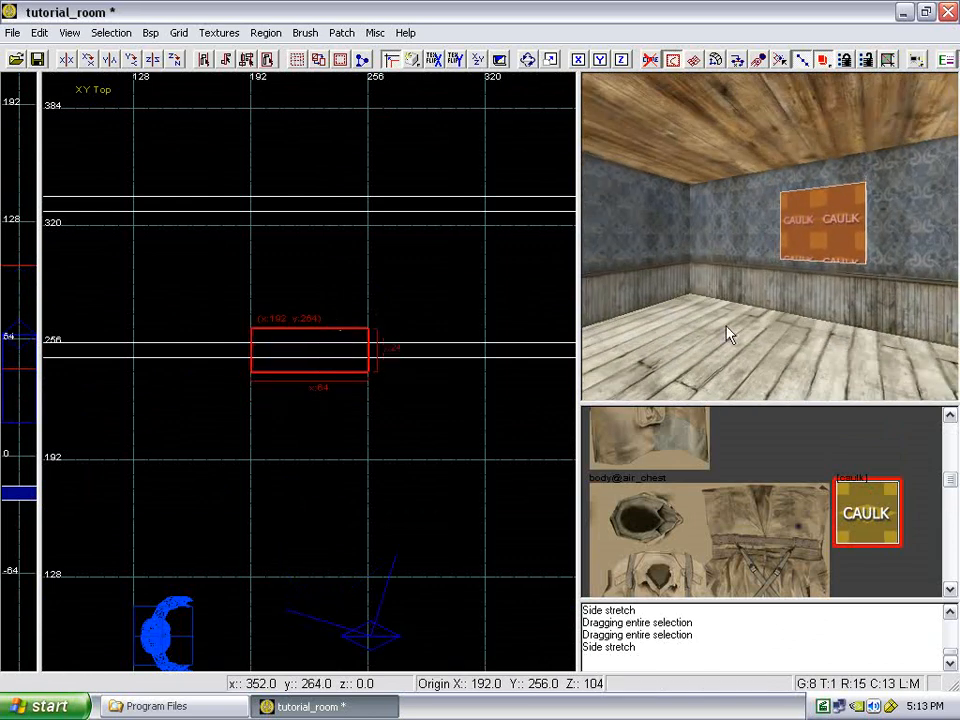
- Examine from outside the room how far the caulk brush protrudes through the wall
key(Up)
key(Right)
key(Left)
key(Up)
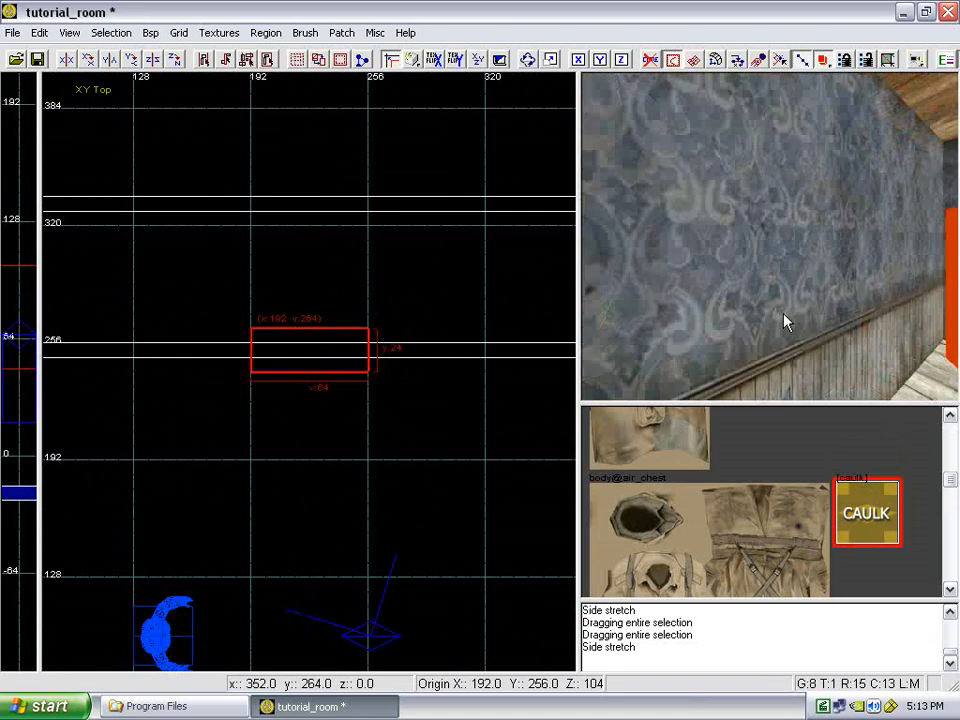
key(Right)
key(Up)
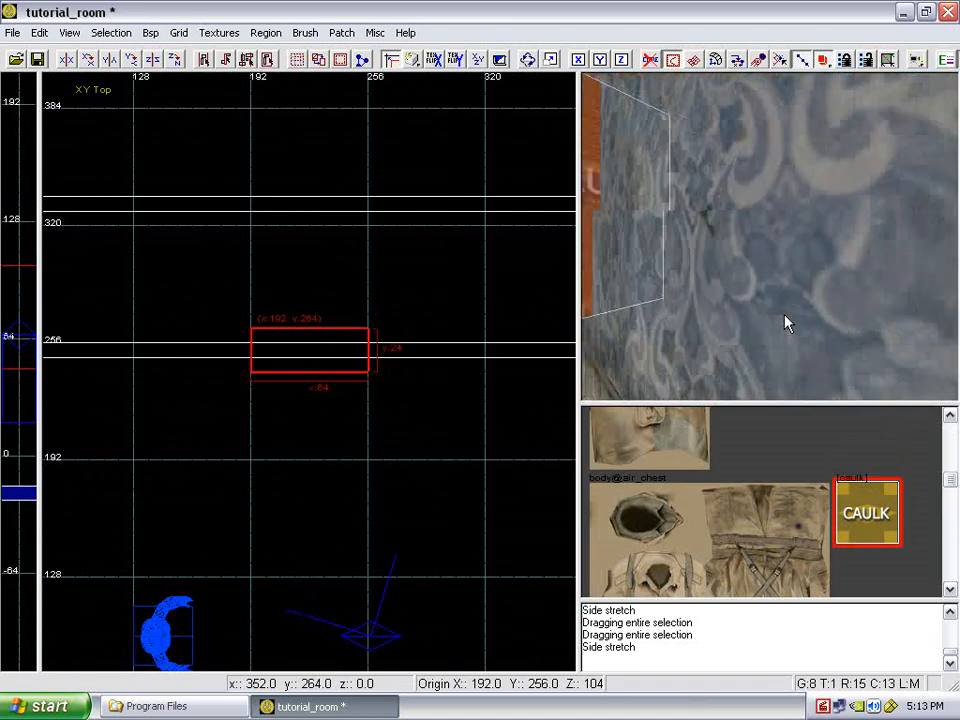
key(Up)
key(Left)
key(Right)
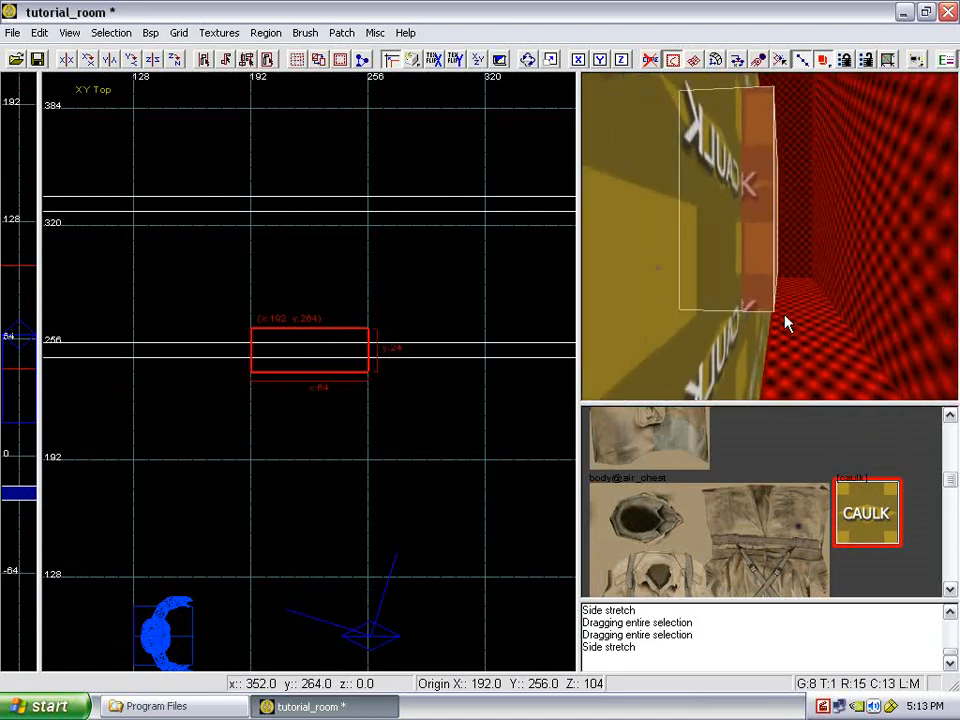
key(Right)
- Try extending the caulk brush out to the skybox wall at y 336, and bring its outer edge back to y 264
drag(369, 253, 366, 125)
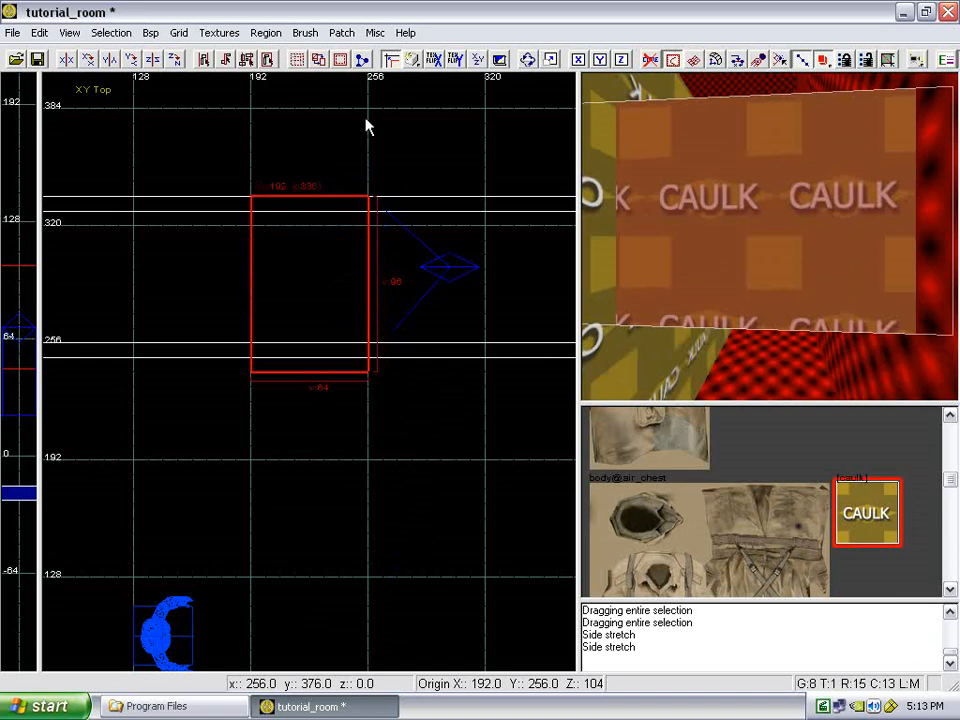
right_click(698, 256)
key(Down)
right_click(695, 256)
drag(290, 158, 283, 291)
- Duplicate the caulk brush and place the copy in the same wall at x 320
right_drag(626, 306, 680, 298)
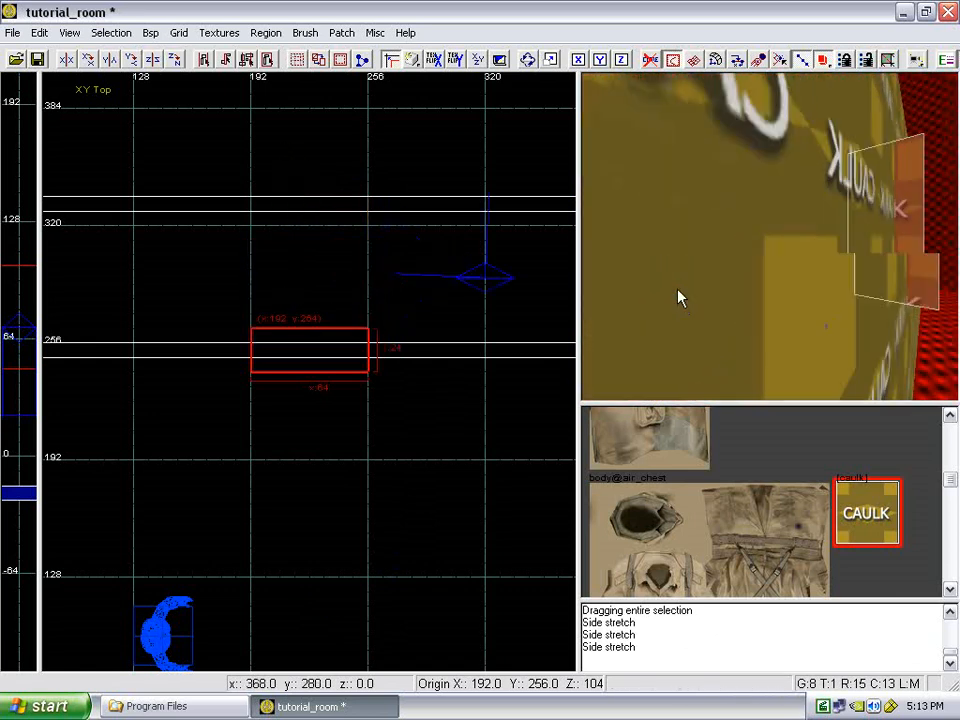
key(Down)
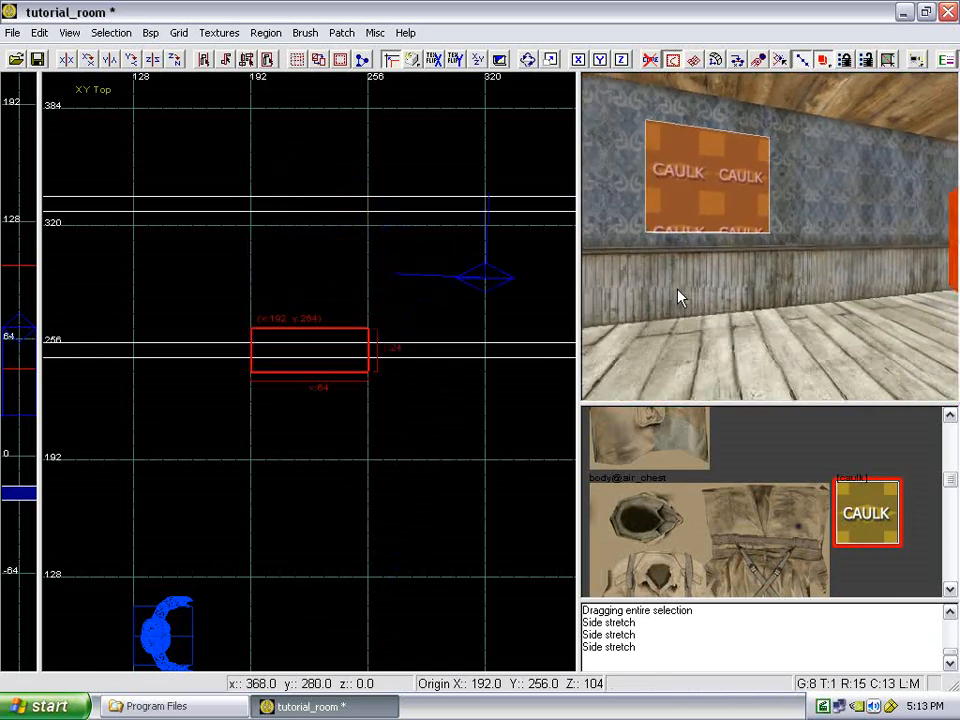
key(Up)
key(Down)
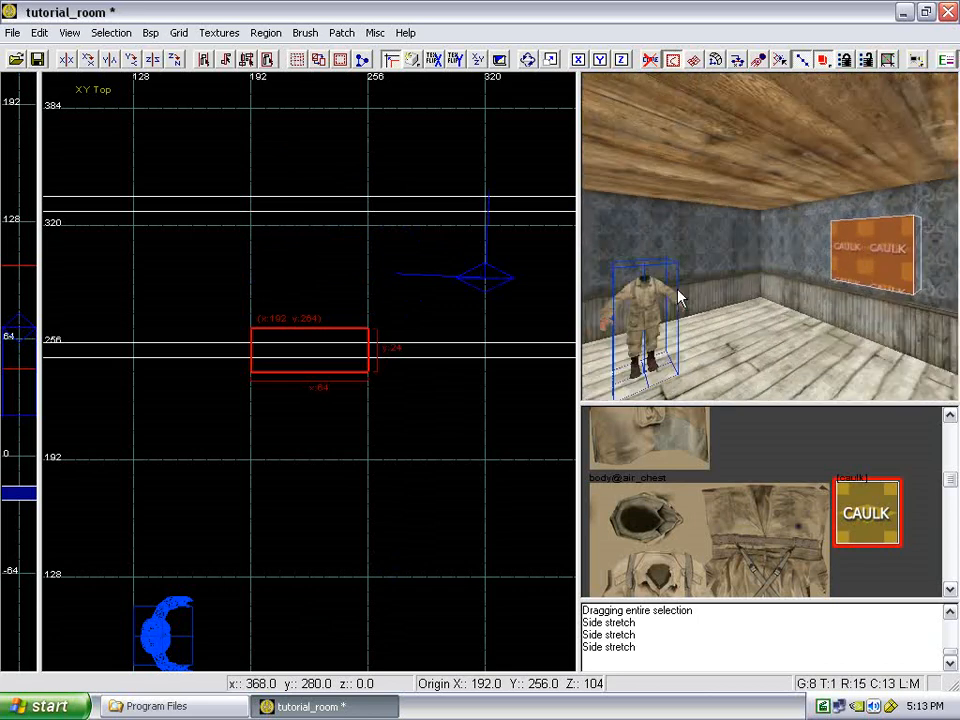
right_click(677, 289)
scroll(476, 296, down, 4)
scroll(472, 297, up, 1)
right_drag(472, 297, 414, 308)
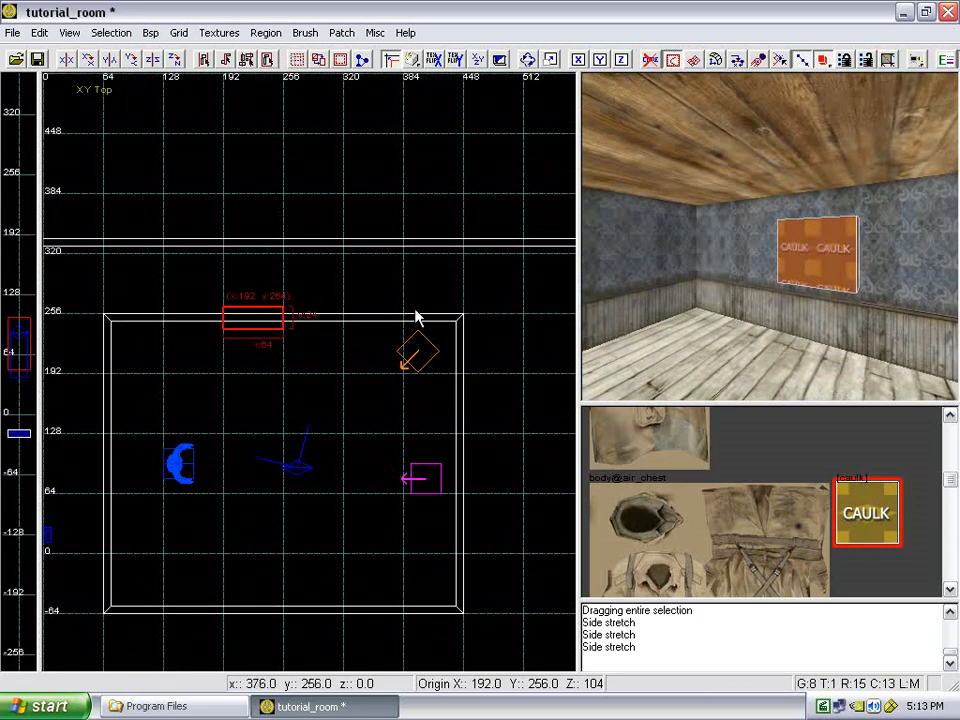
scroll(280, 335, up, 2)
key(space)
mouse_move(253, 332)
mouse_down()
mouse_move(356, 315)
mouse_move(446, 325)
mouse_move(424, 321)
mouse_move(438, 318)
mouse_up()
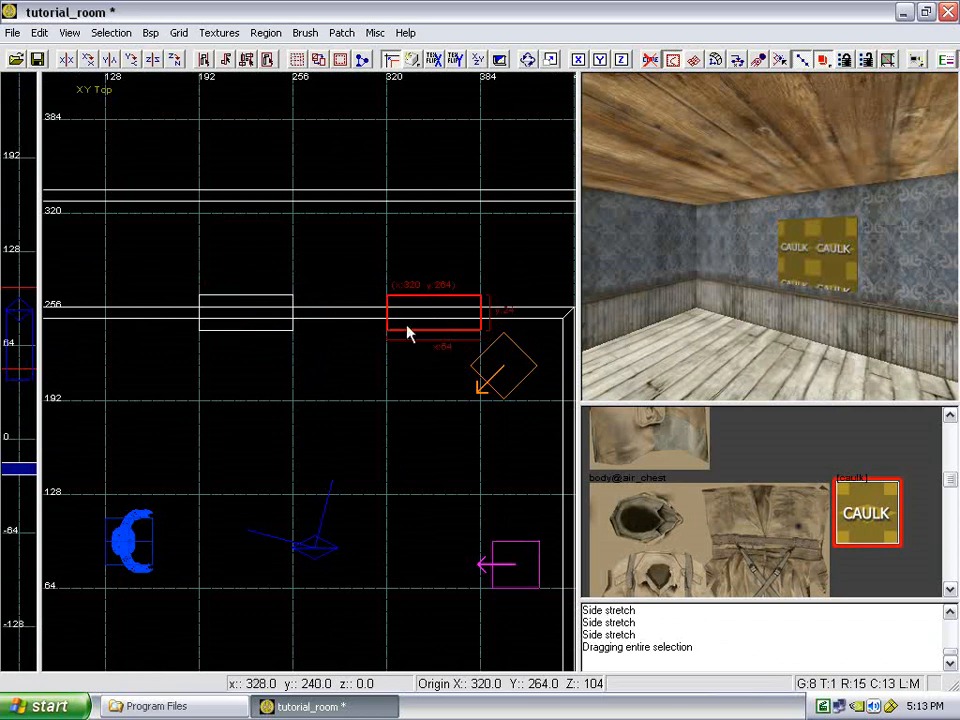
- Shift the copied brush along the wall to x 304 and deselect it
right_click(649, 331)
right_click(649, 338)
mouse_move(362, 326)
mouse_down()
mouse_move(413, 333)
mouse_move(420, 315)
mouse_up()
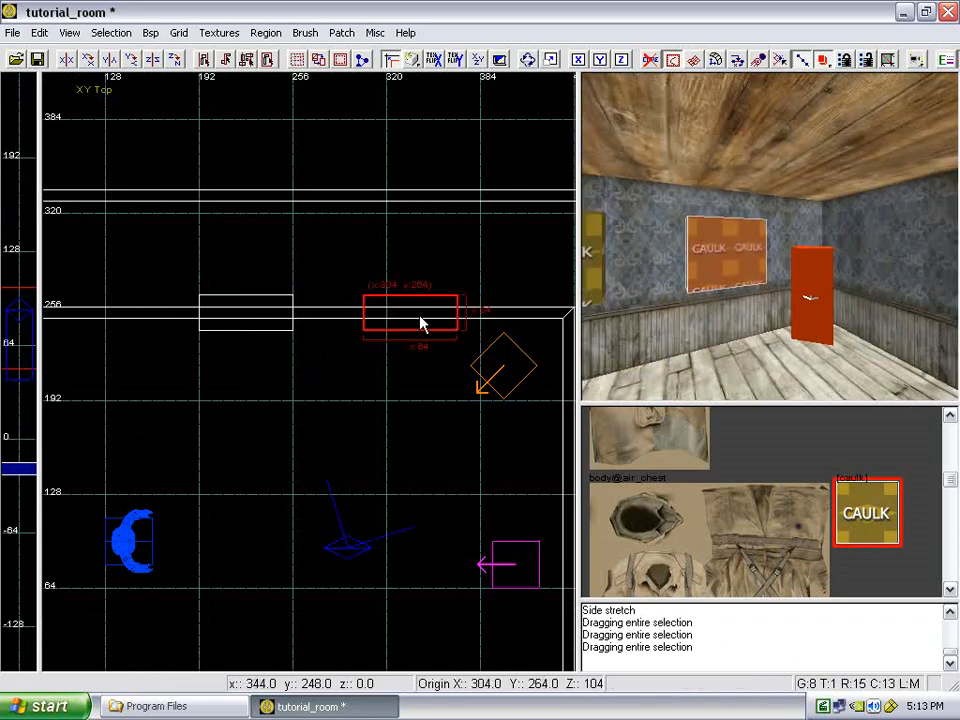
key(Escape)
- Select both caulk brushes and move them together about 56 units along the wall in the negative X direction
right_click(779, 319)
shift+click(725, 255)
shift+click(842, 268)
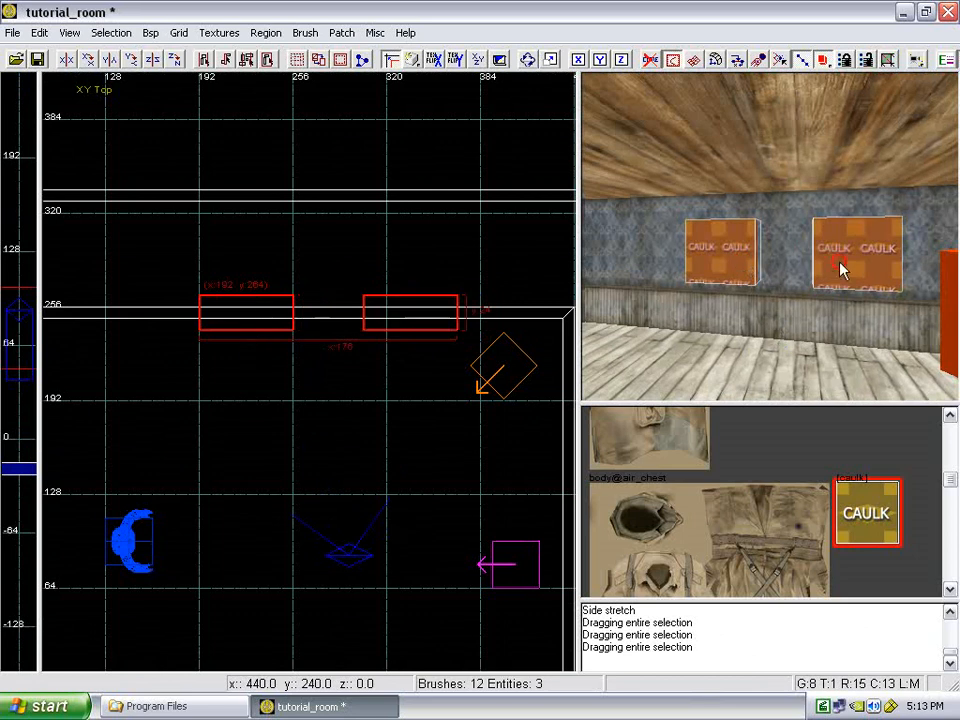
drag(261, 315, 183, 320)
key(Escape)
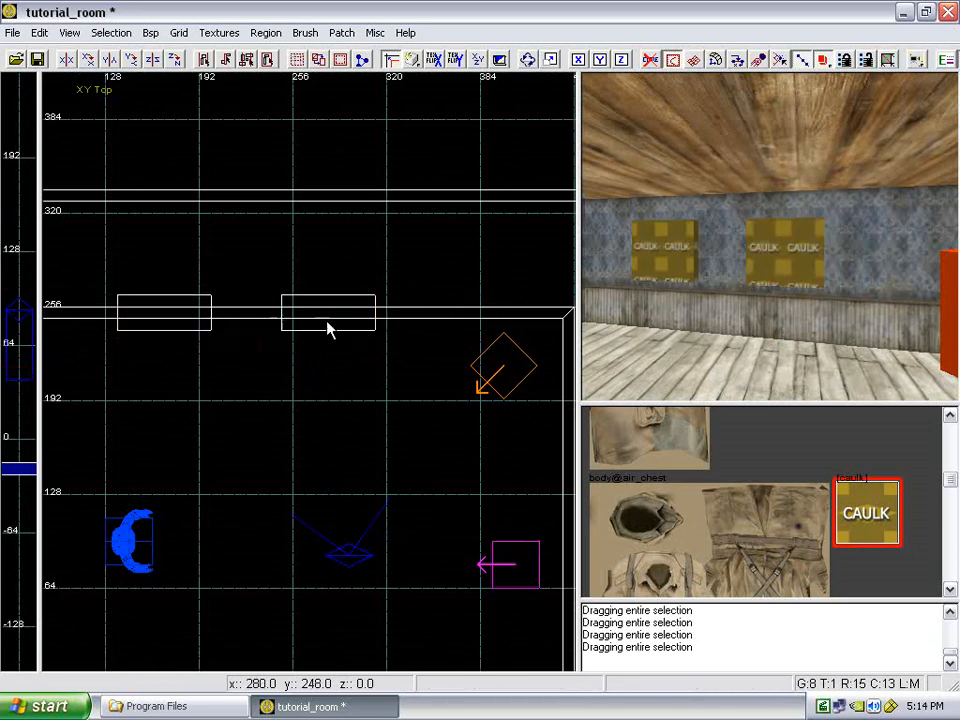
- Move the caulk brush nearer the door to about x 296 and the other one to x 152
shift+click(748, 262)
drag(323, 309, 390, 317)
key(Escape)
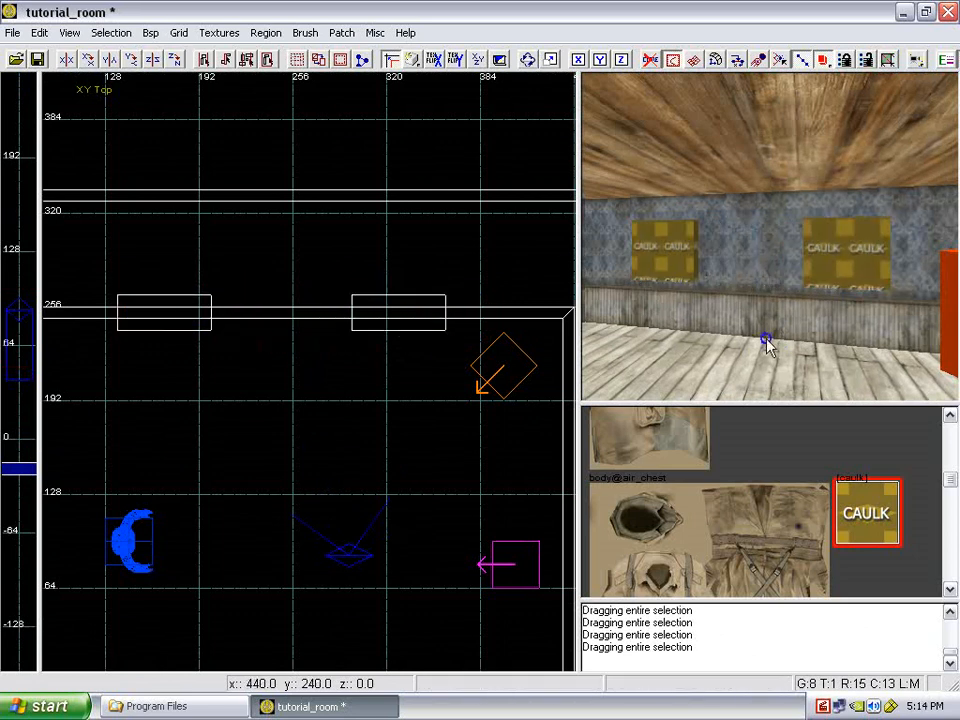
right_drag(766, 338, 786, 315)
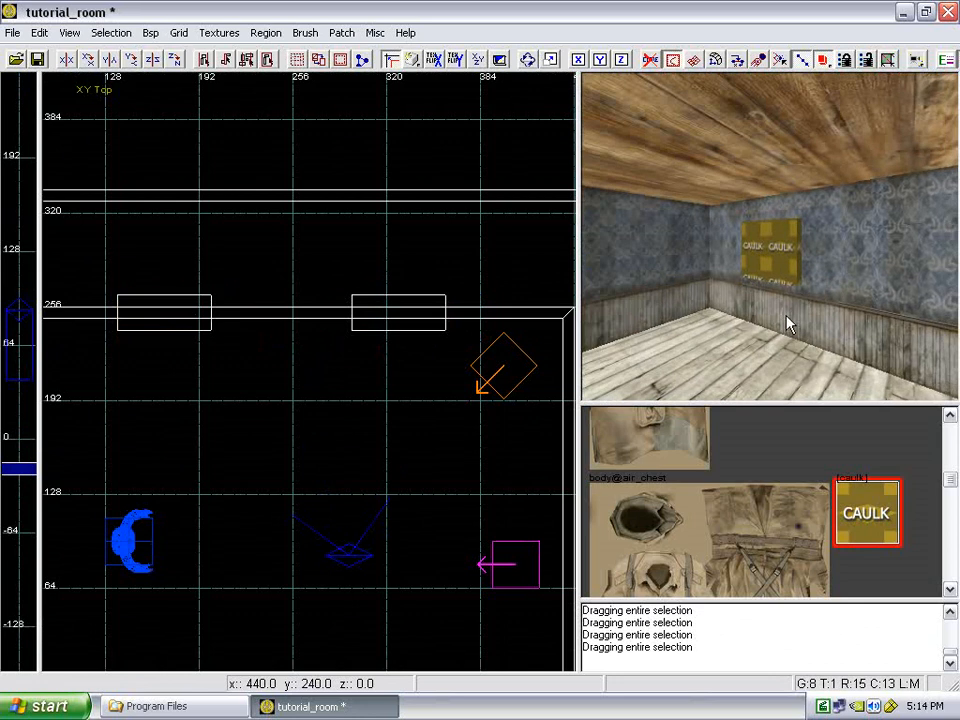
shift+click(785, 265)
drag(178, 321, 199, 326)
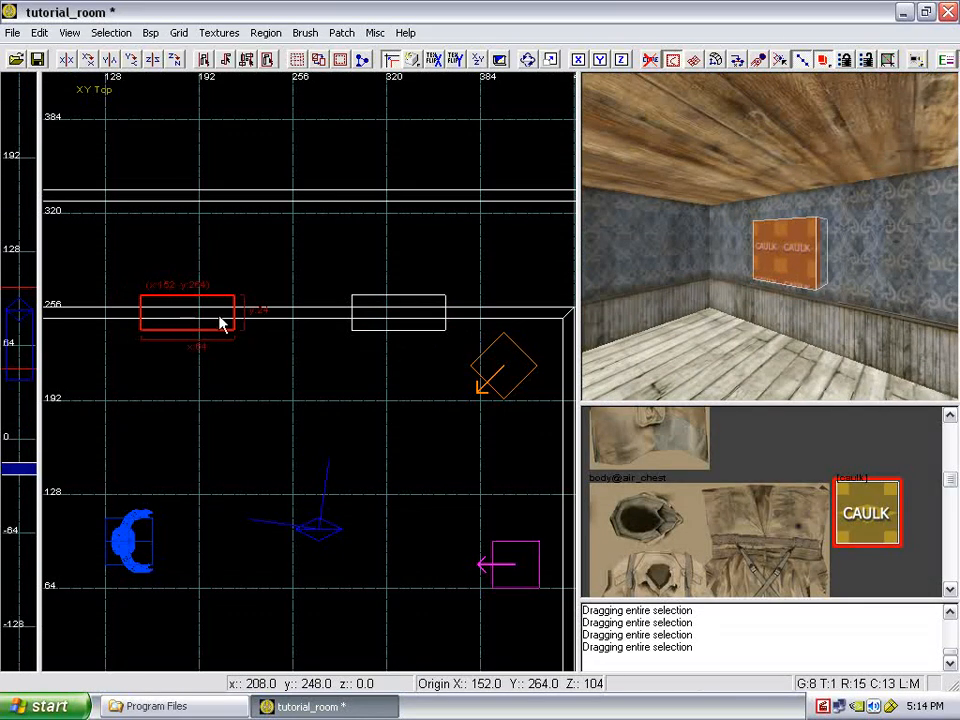
key(Escape)
- Select the caulk brush at x 152 and subtract it from the wall to cut a window opening
mouse_move(700, 286)
right_down()
mouse_move(717, 286)
mouse_move(719, 267)
mouse_move(735, 296)
mouse_move(625, 300)
right_up()
shift+click(719, 275)
scroll(311, 306, down, 1)
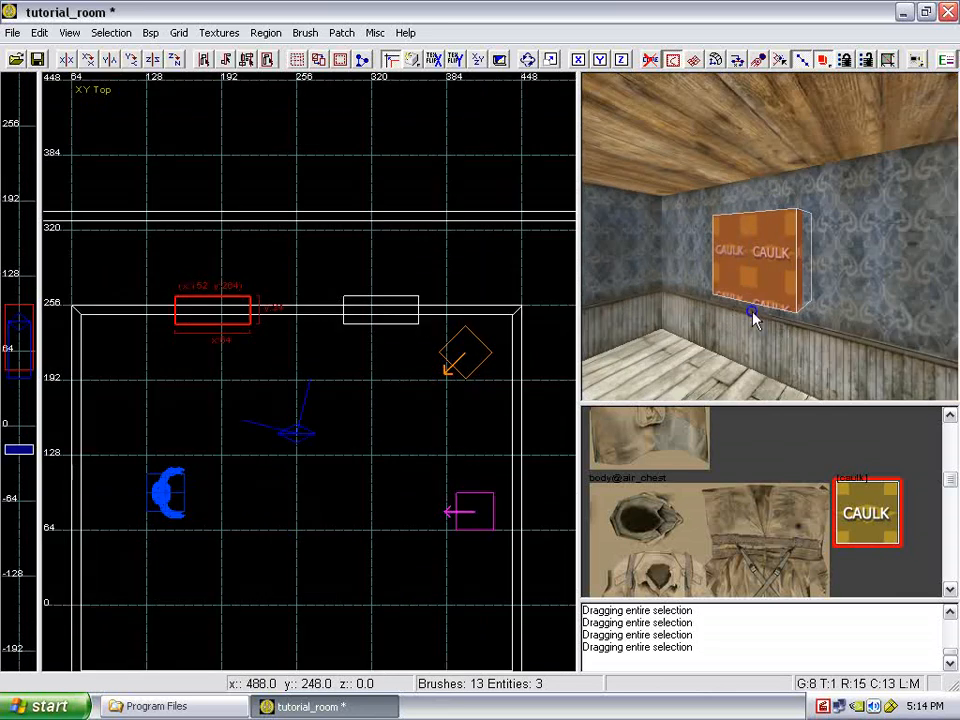
mouse_move(752, 311)
right_down()
mouse_move(772, 321)
mouse_move(767, 314)
right_up()
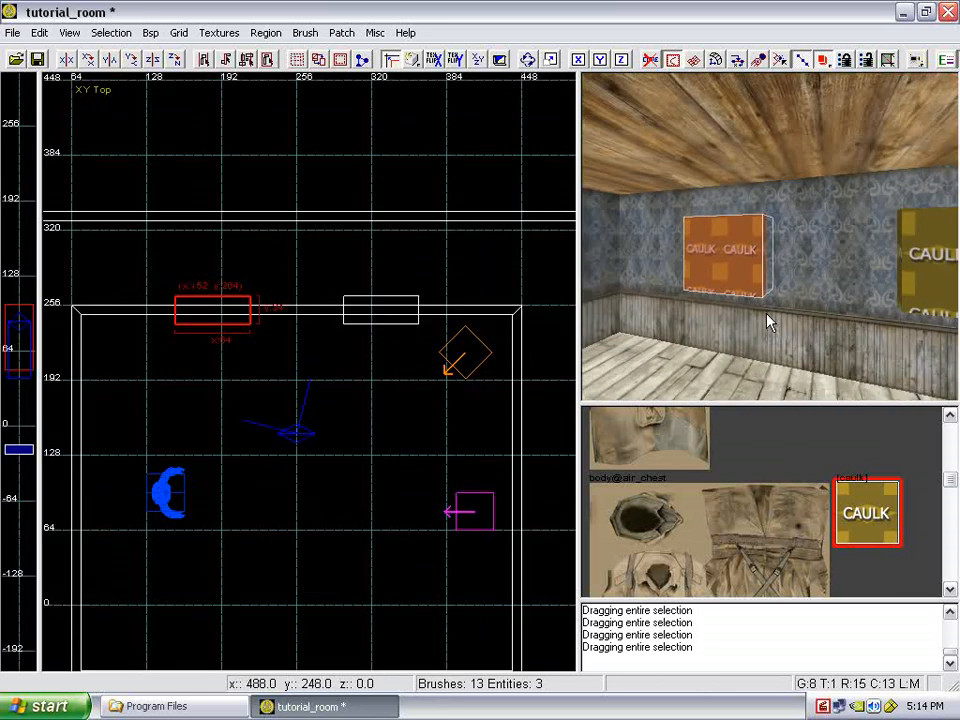
click(297, 61)
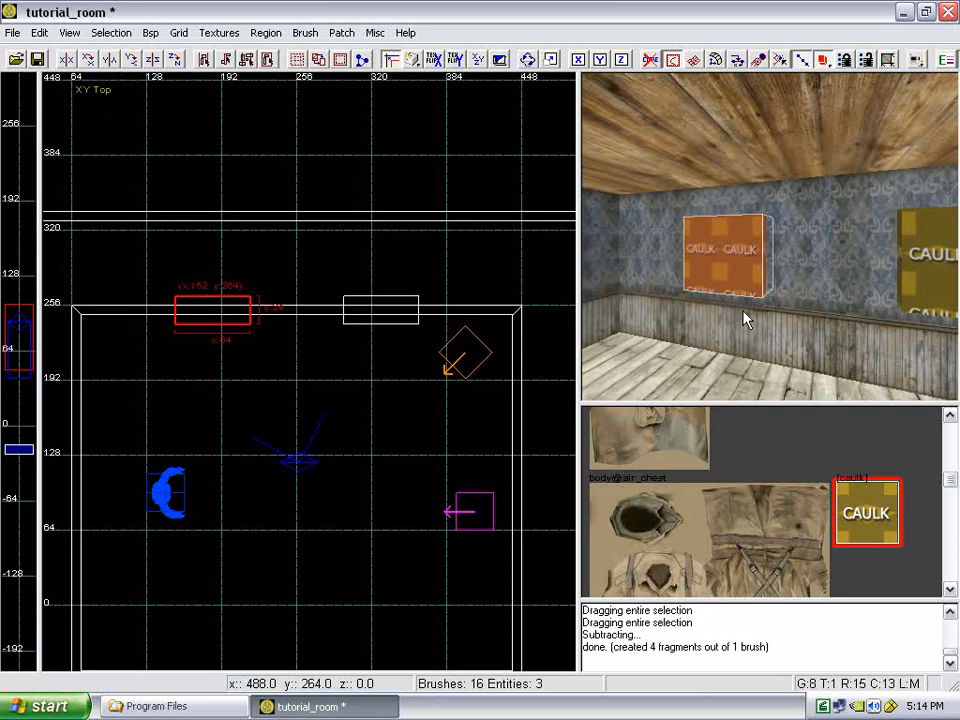
- Delete the caulk brush at x 152 and inspect the window opening it cut in the wall
key(BackSpace)
key(Up)
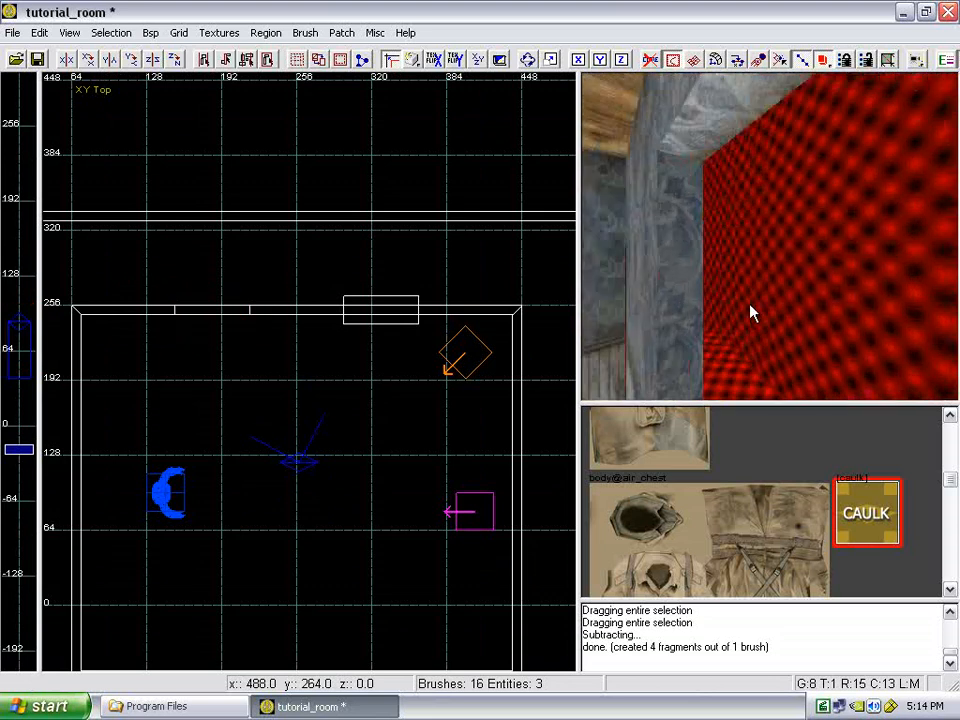
key(Up)
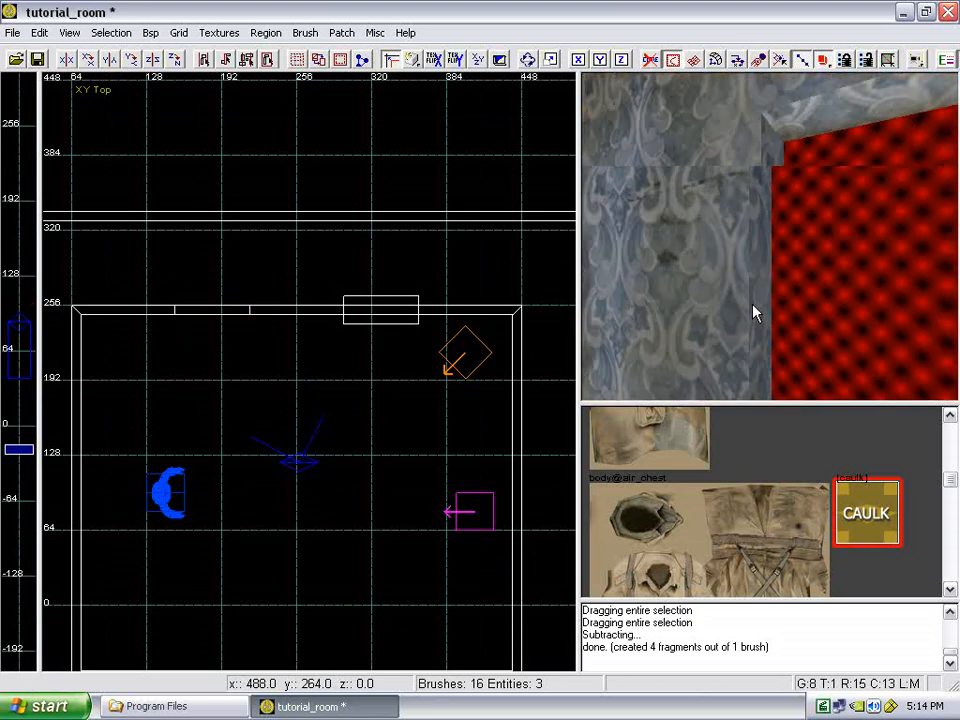
key(Down)
key(Up)
key(Down)
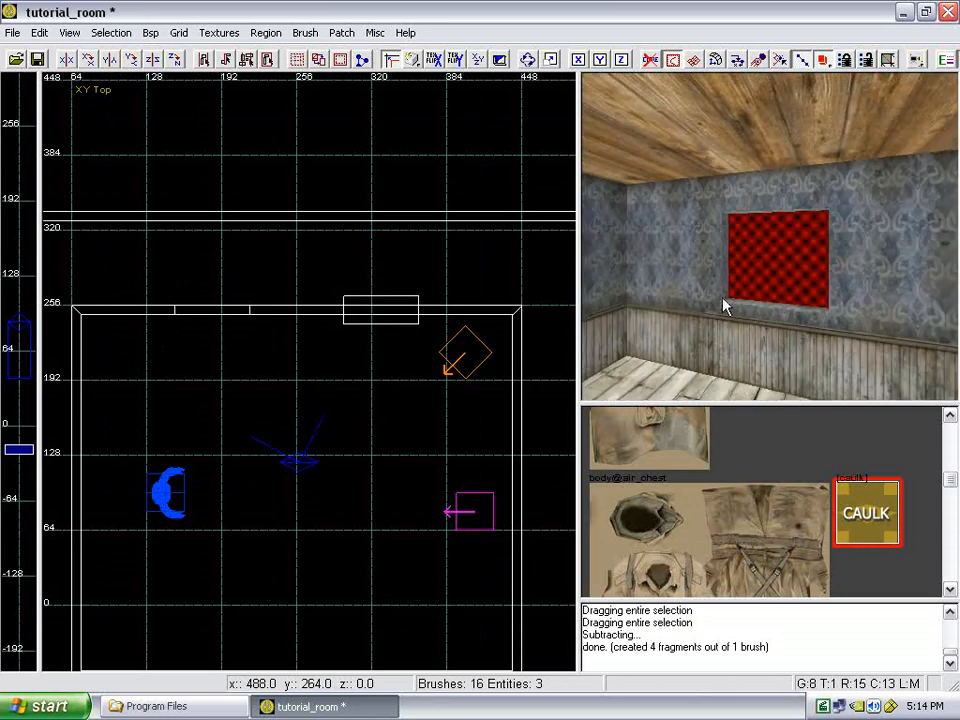
- Select the four wall fragments surrounding the window opening and examine how the wall was split
shift+click(703, 272)
shift+click(842, 226)
shift+click(835, 188)
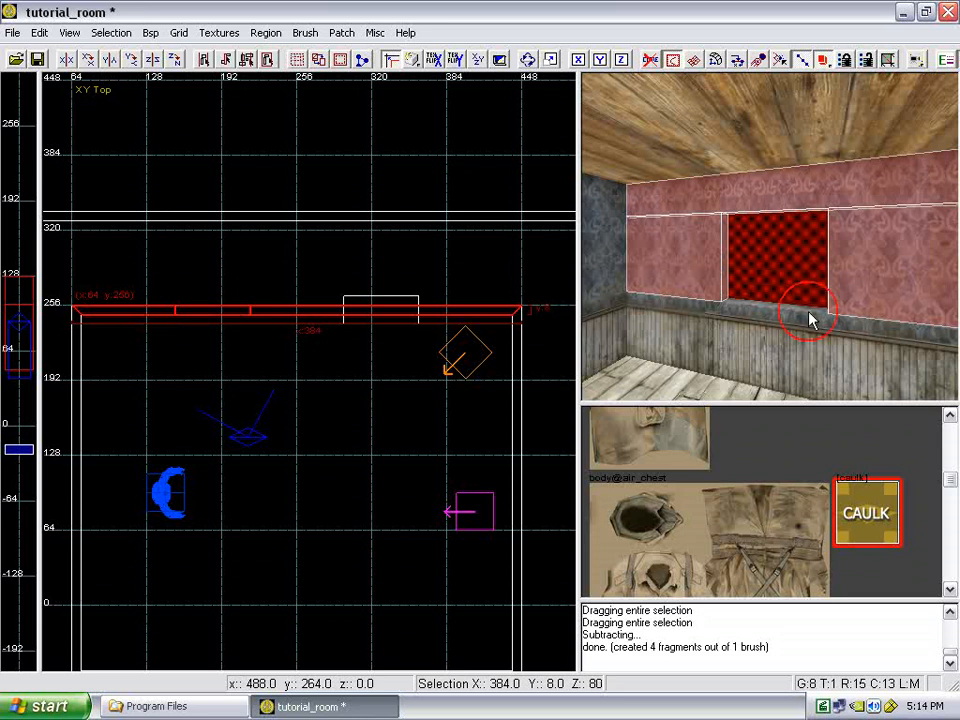
shift+click(806, 349)
right_drag(806, 329, 806, 327)
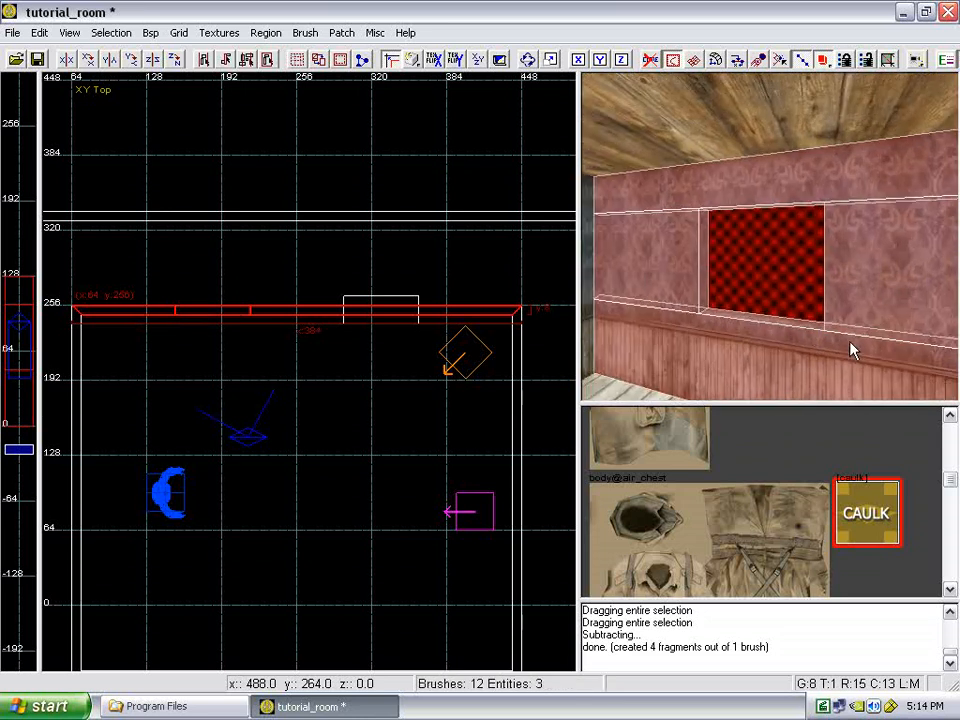
right_drag(830, 349, 805, 282)
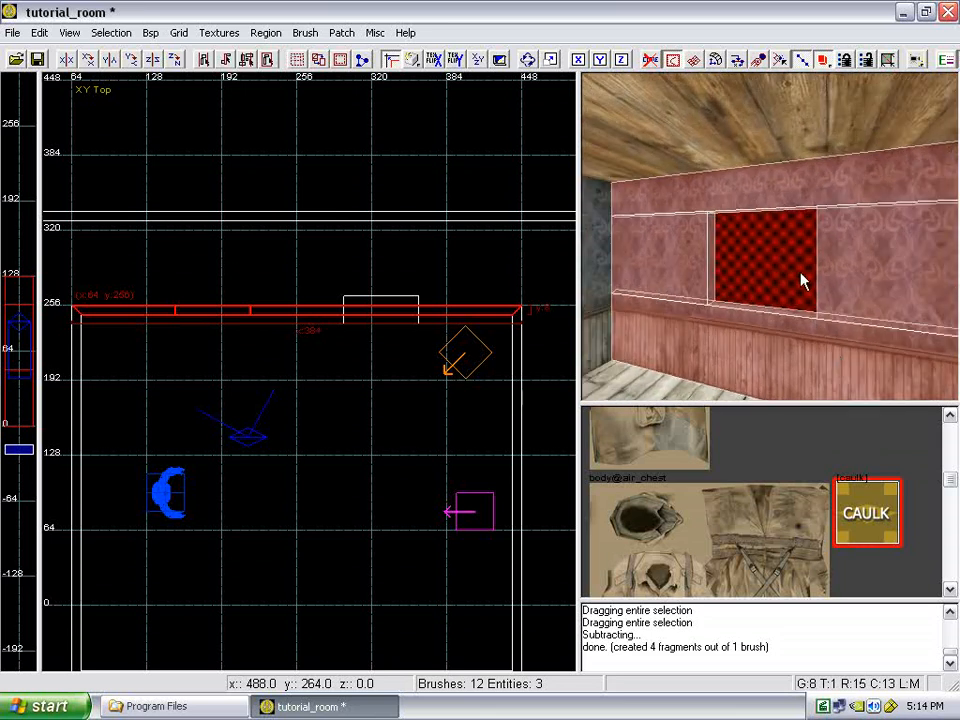
click(800, 277)
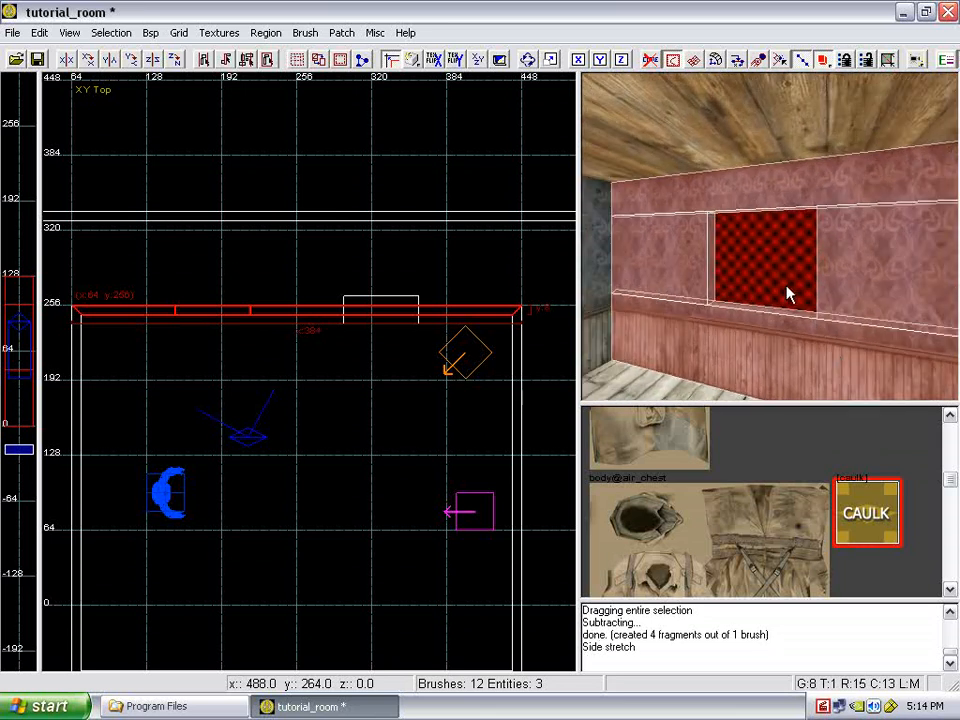
- Undo the side stretch, the brush deletion and the CSG subtract
key(Escape)
right_drag(787, 285, 786, 280)
key(ctrl+z)
key(ctrl+z)
key(ctrl+z)
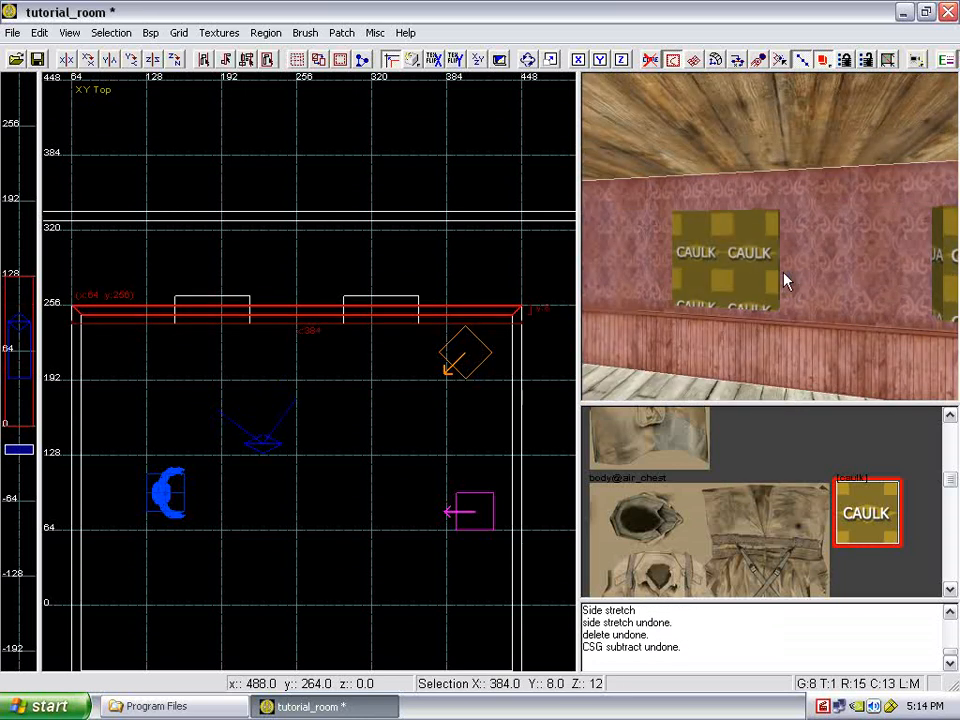
- Clear the selection and delete the caulk brush at x 152
key(Escape)
shift+click(818, 265)
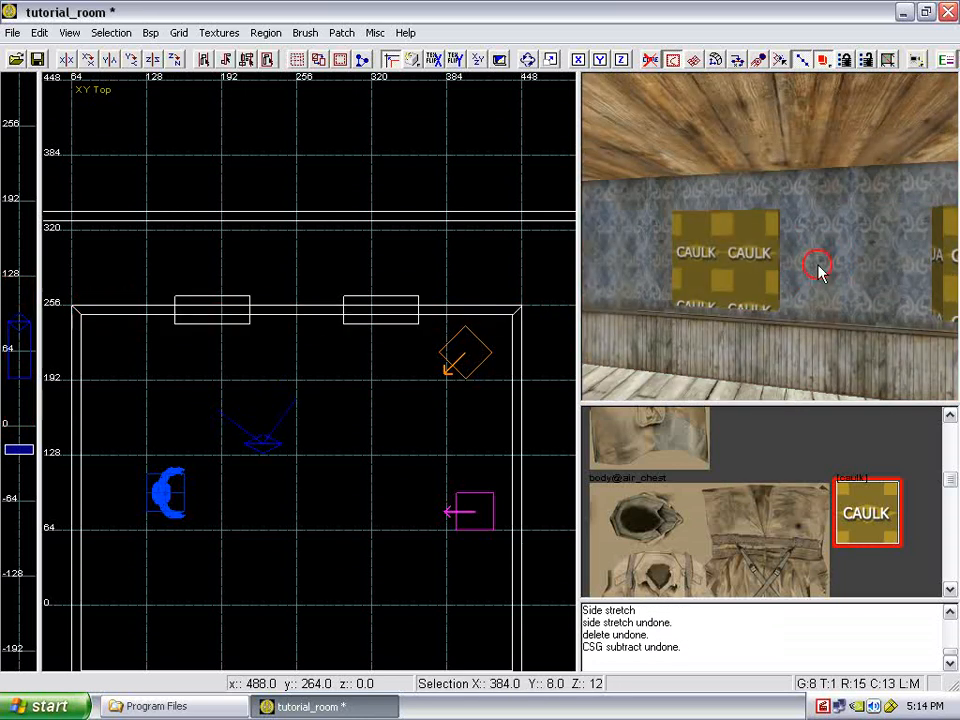
shift+click(746, 270)
key(BackSpace)
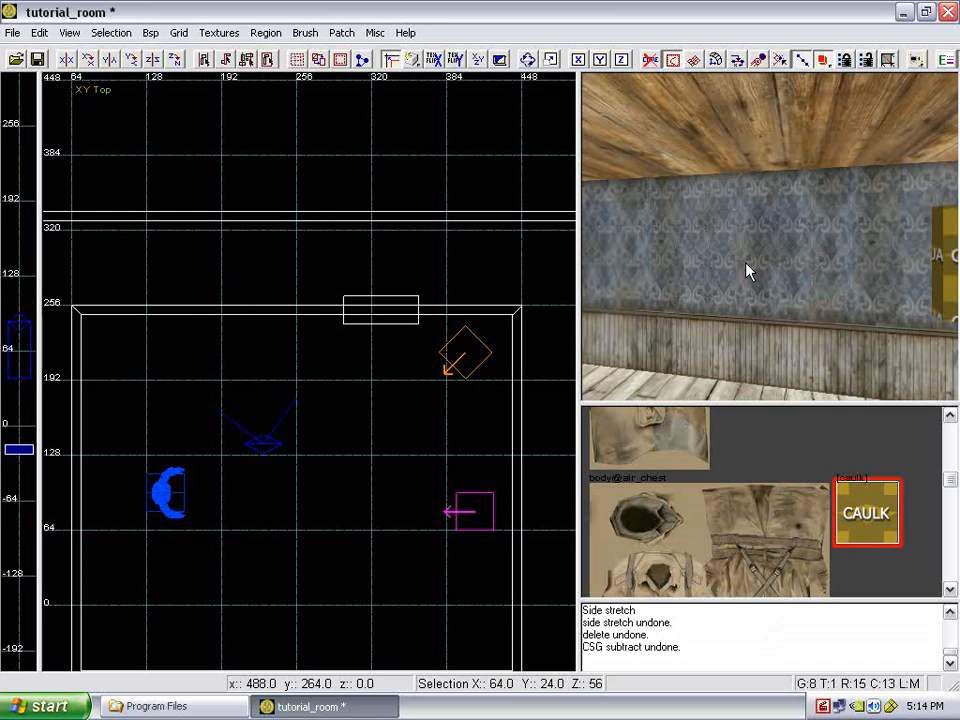
right_drag(746, 264, 770, 265)
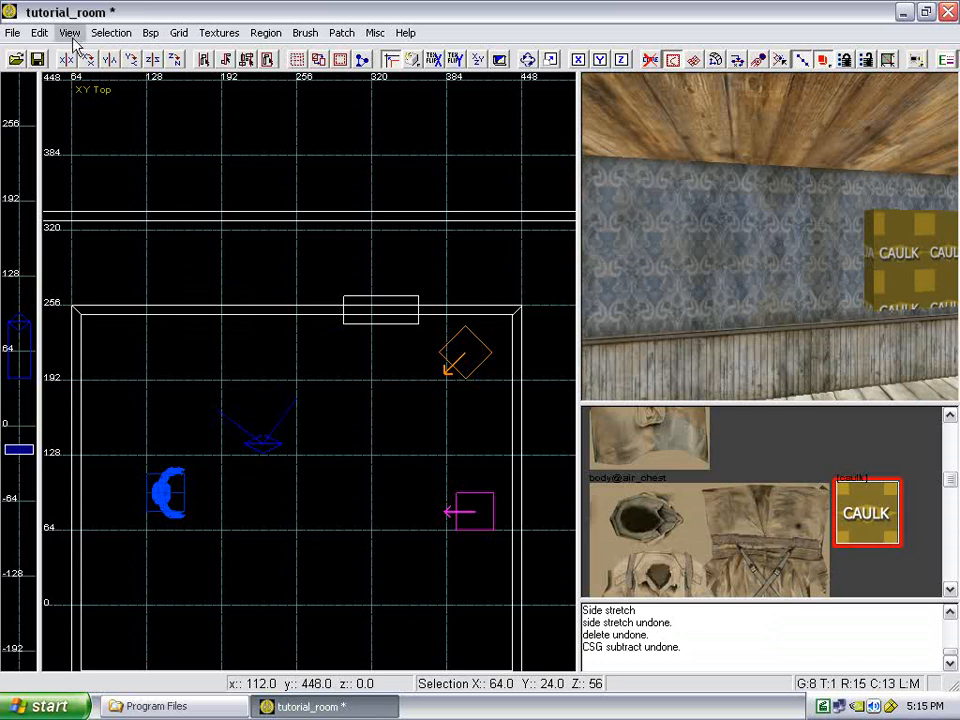
- Place a copy of the remaining caulk brush at x 152, y 264 and use it to cut a window opening, removing the copy
shift+click(903, 283)
mouse_move(375, 330)
mouse_down()
mouse_move(212, 313)
mouse_move(200, 283)
mouse_up()
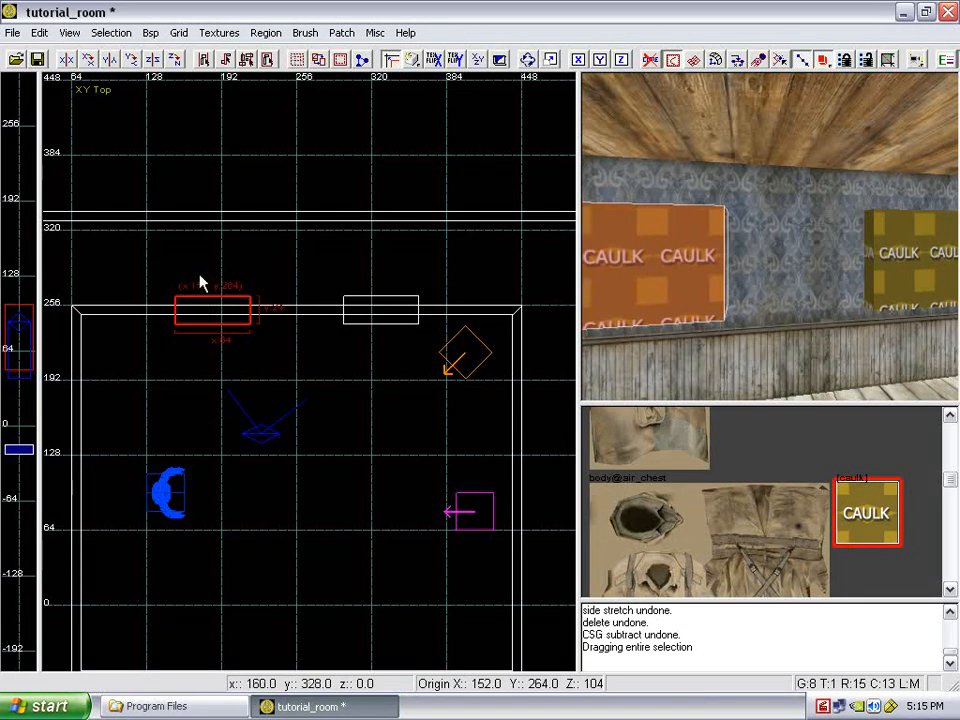
click(297, 59)
key(Escape)
- Subtract the caulk brush at x 296 from the wall and move it into the room to about x 280, y 160
right_drag(729, 257, 733, 262)
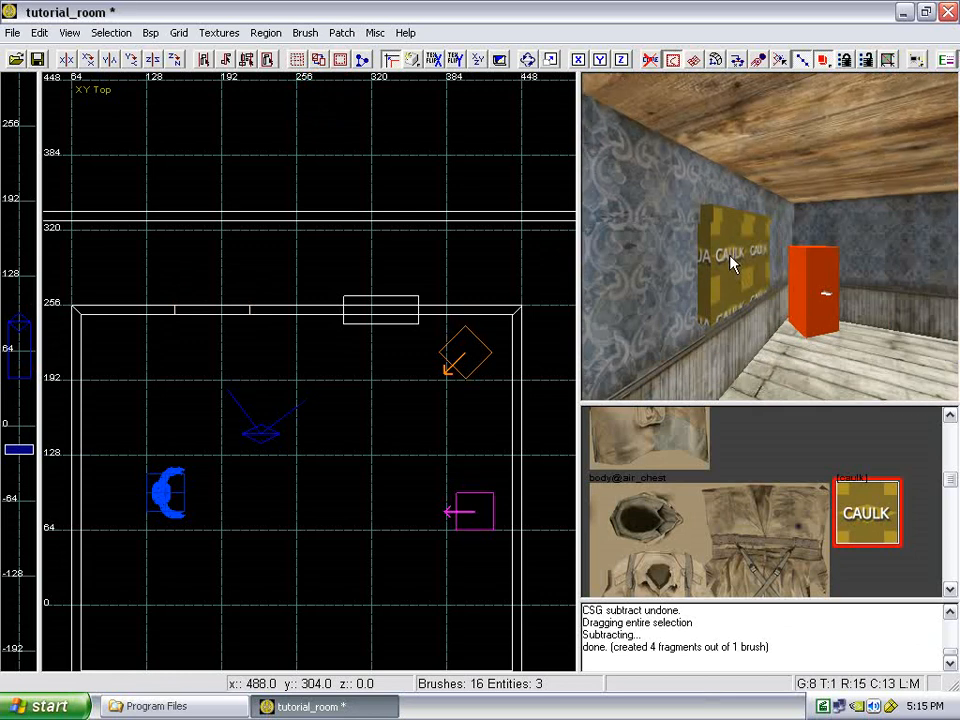
shift+click(733, 262)
mouse_move(381, 313)
mouse_down()
mouse_move(390, 316)
mouse_move(388, 396)
mouse_move(392, 314)
mouse_up()
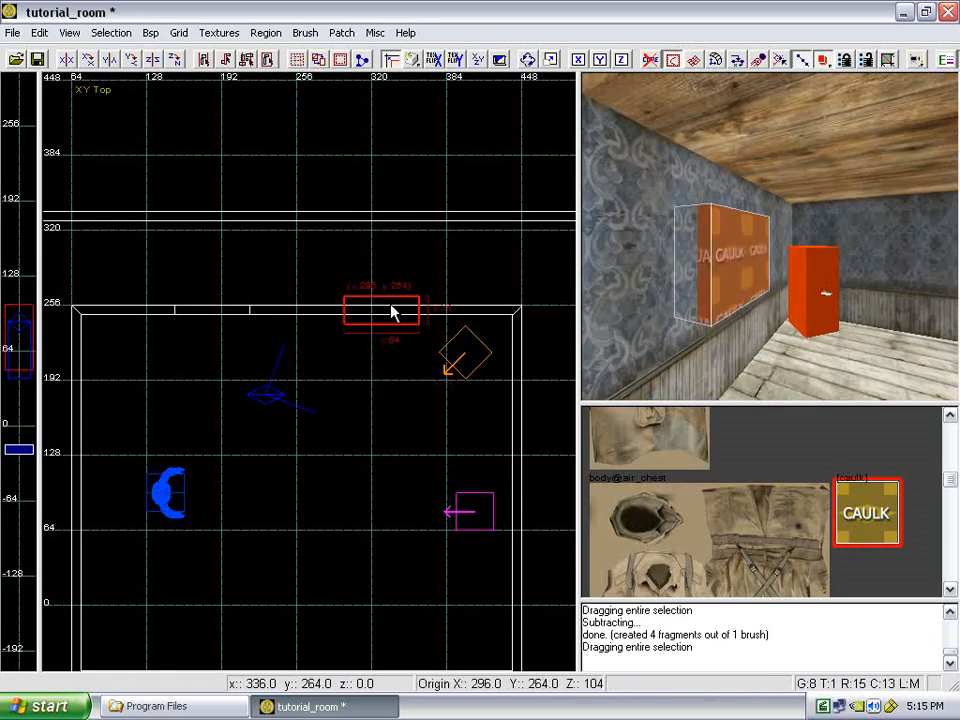
click(300, 63)
drag(403, 321, 388, 447)
- Examine both window openings and their caulked inner edges from inside the room
right_click(737, 343)
key(Up)
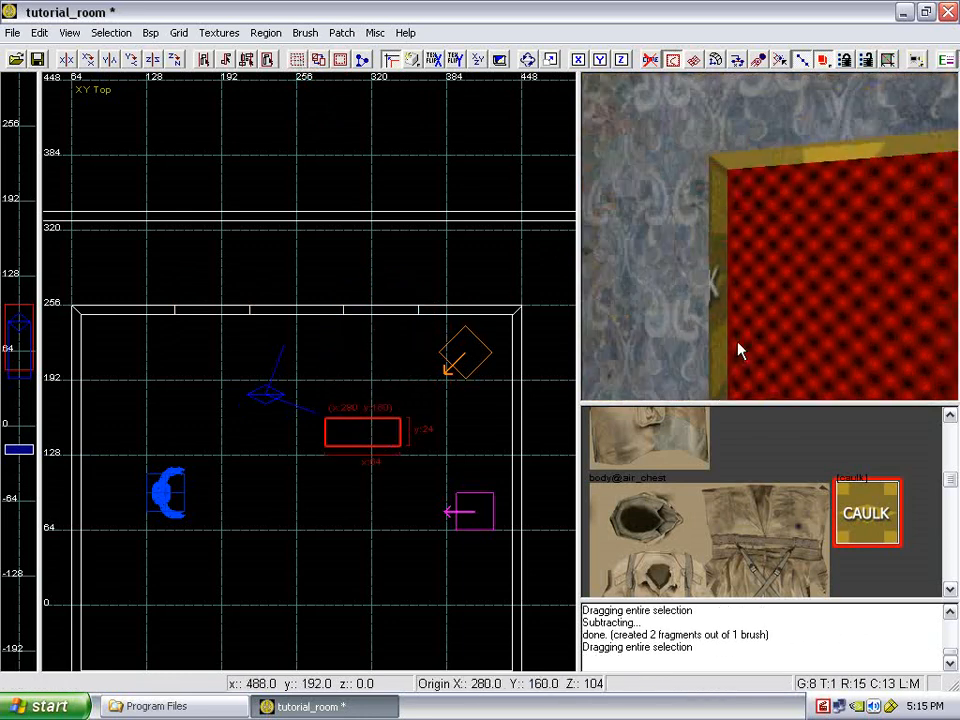
mouse_move(737, 341)
right_down()
mouse_move(731, 347)
mouse_move(743, 341)
right_up()
key(Down)
key(Up)
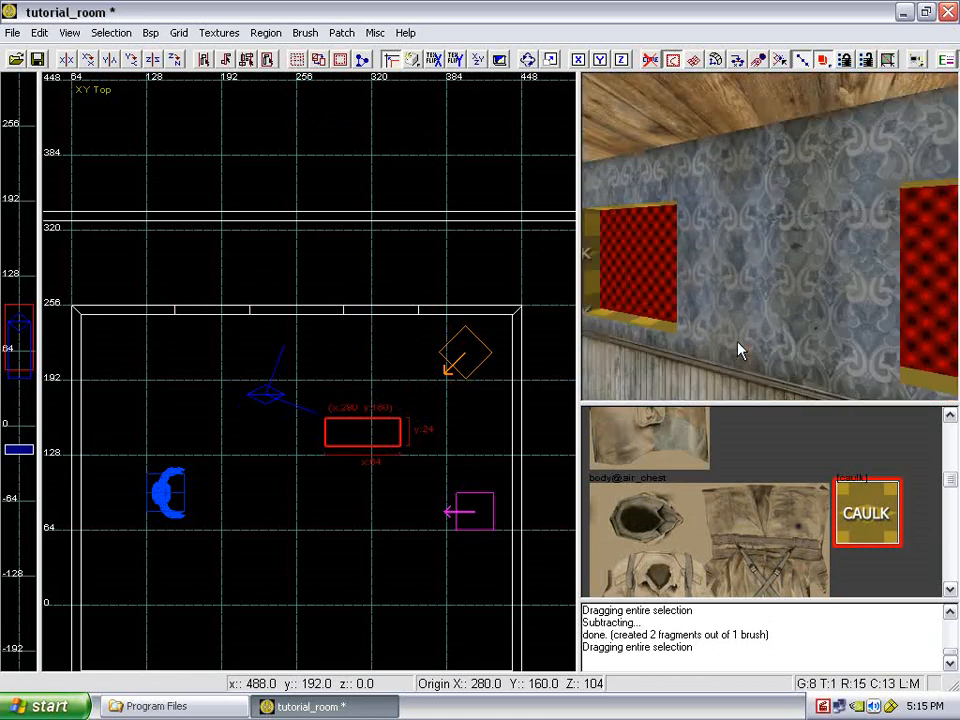
right_click(737, 341)
key(Up)
right_drag(738, 343, 723, 341)
- Rotate the caulk brush 90 degrees about Z and move it beside the adjacent wall at about x 80, y 144
scroll(335, 232, down, 2)
click(174, 60)
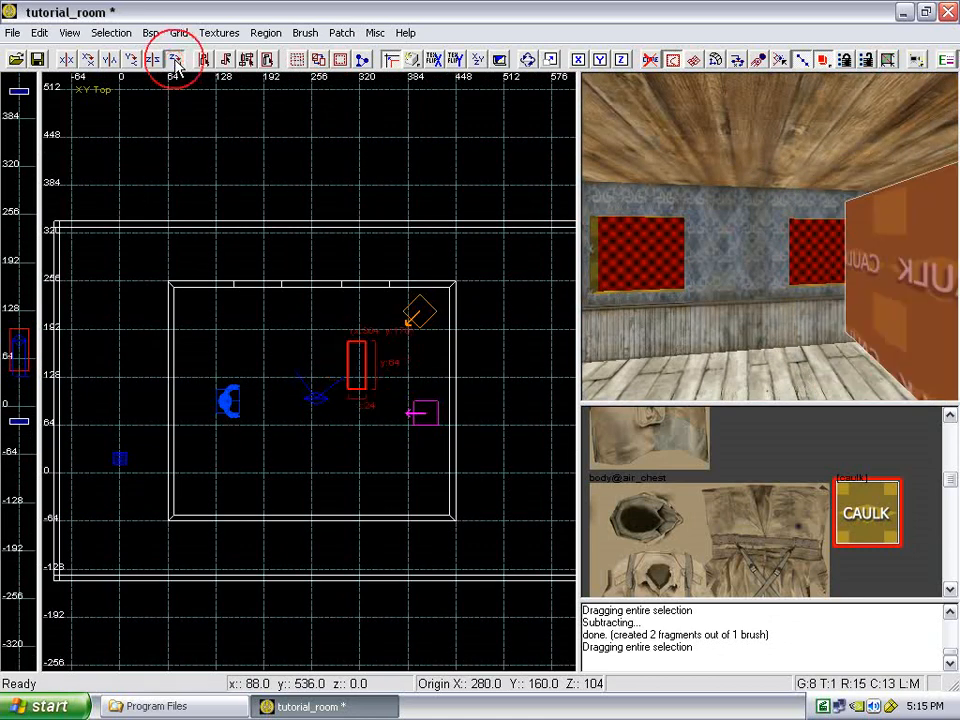
scroll(336, 251, up, 2)
mouse_move(377, 399)
mouse_down()
mouse_move(256, 400)
mouse_move(172, 382)
mouse_up()
right_drag(210, 381, 212, 381)
drag(338, 328, 273, 388)
- Move the caulk brush just outside the adjacent wall to about x 40, y 144 and deselect it
right_click(703, 297)
key(Up)
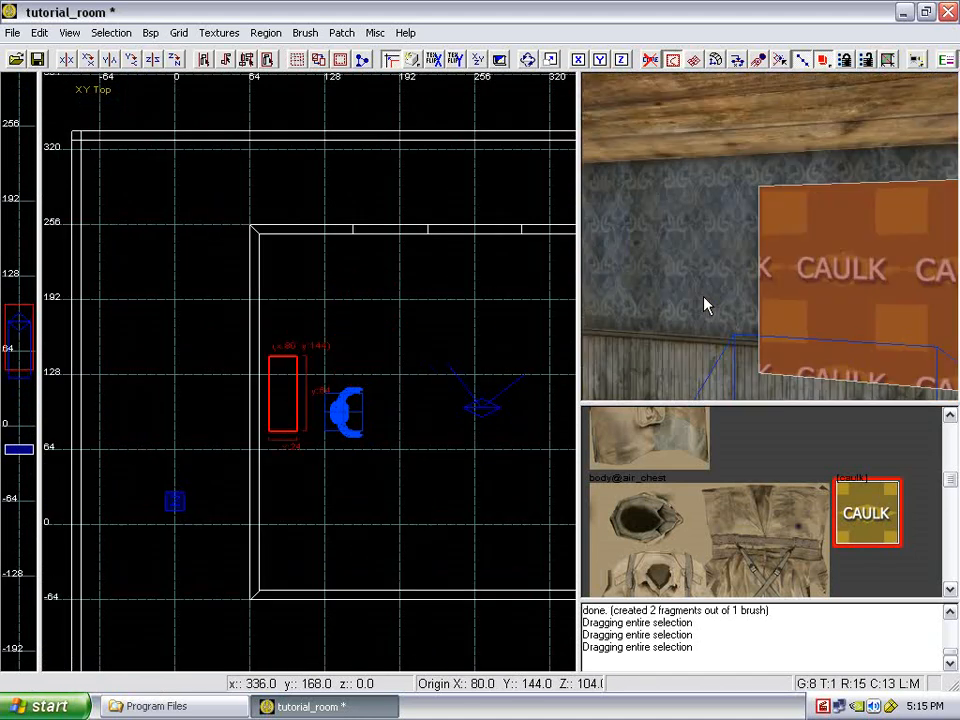
key(Down)
key(Up)
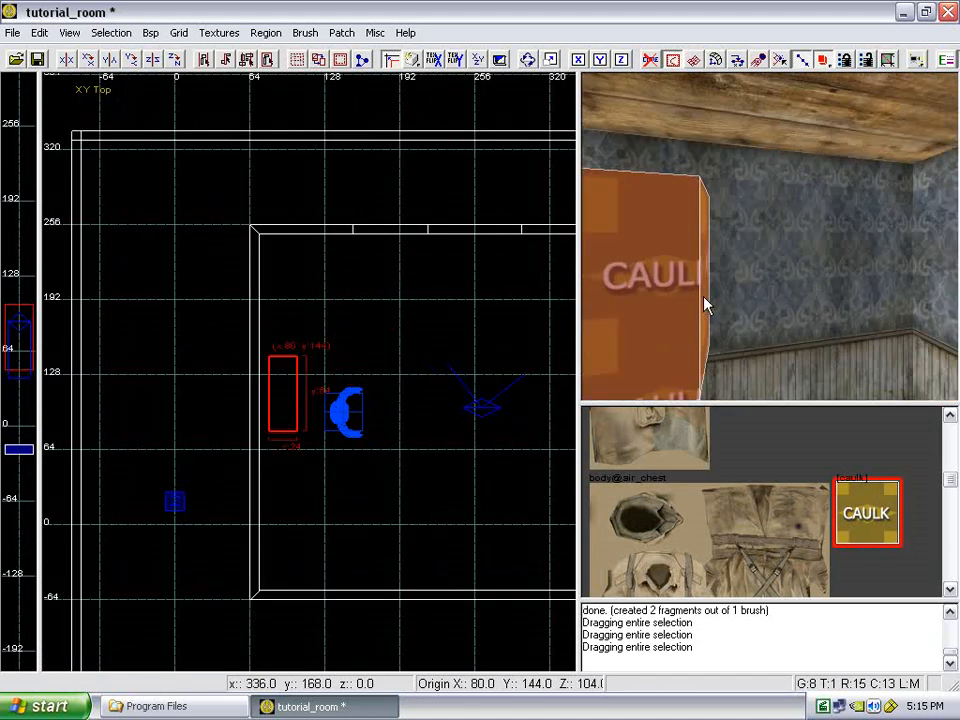
right_click(703, 296)
right_click(727, 281)
key(Down)
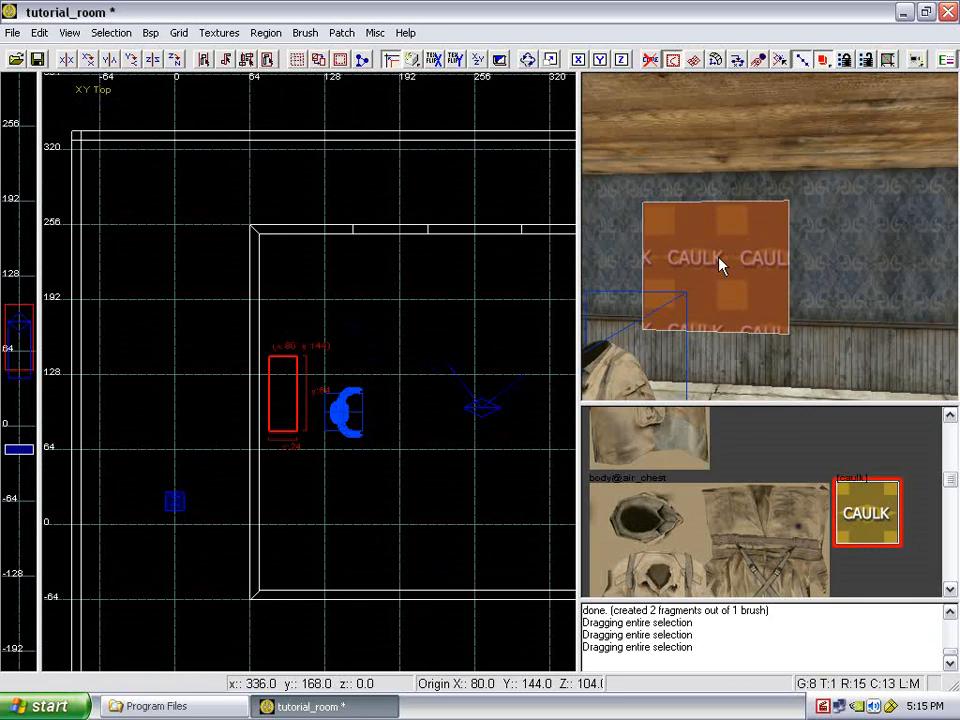
drag(296, 401, 215, 389)
scroll(249, 392, up, 3)
click(246, 391)
right_drag(656, 311, 689, 312)
key(Escape)
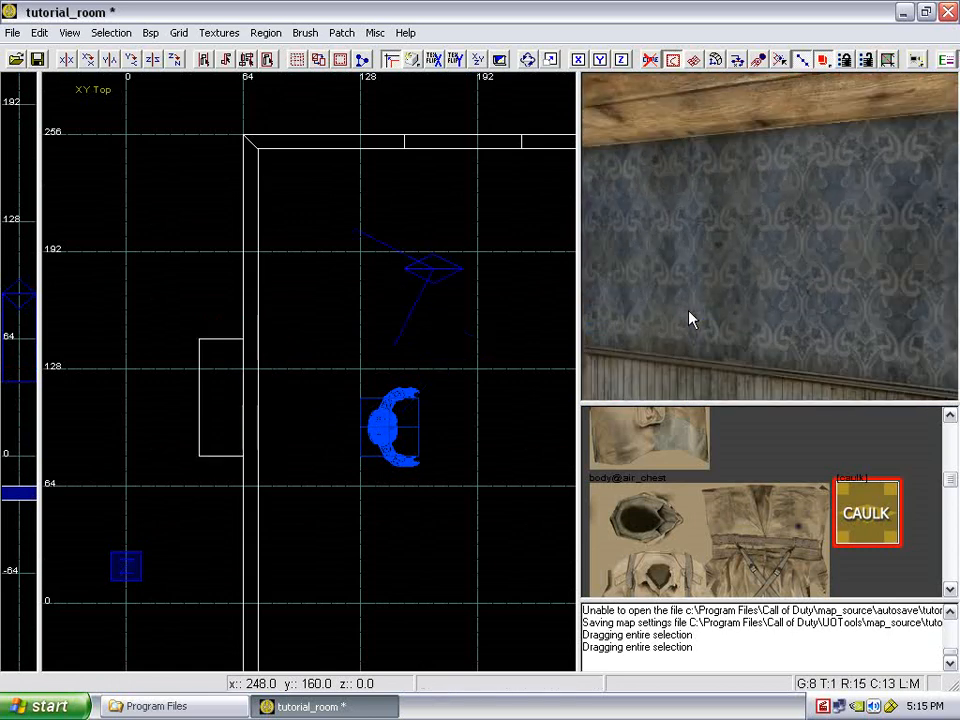
- Select the wall next to the caulk brush and place two clip points across it at y 144
right_drag(623, 312, 767, 268)
shift+click(823, 268)
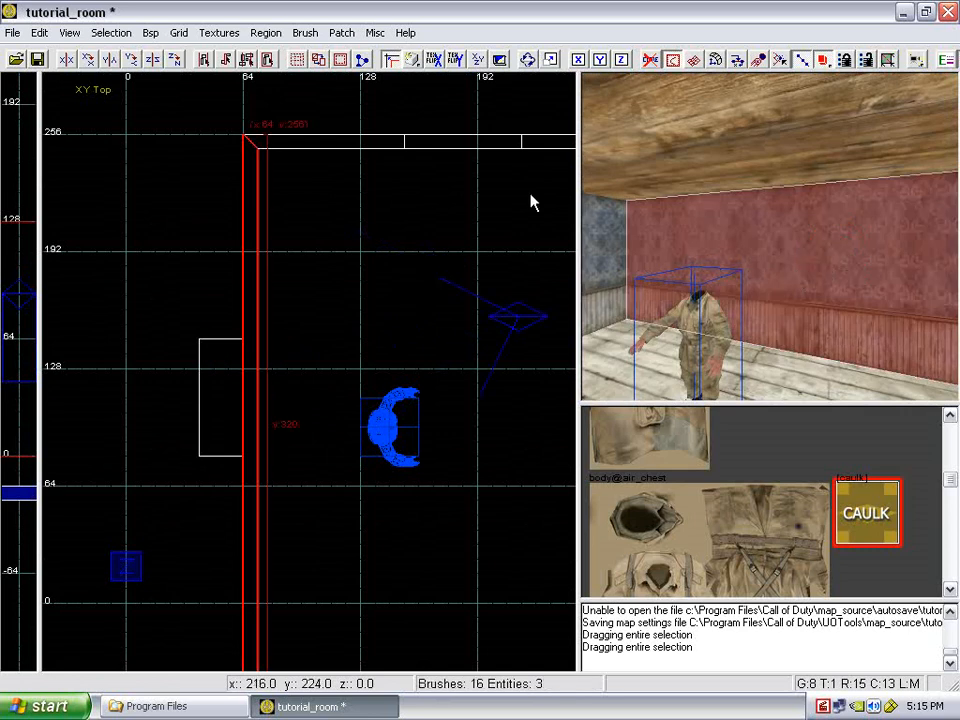
click(364, 61)
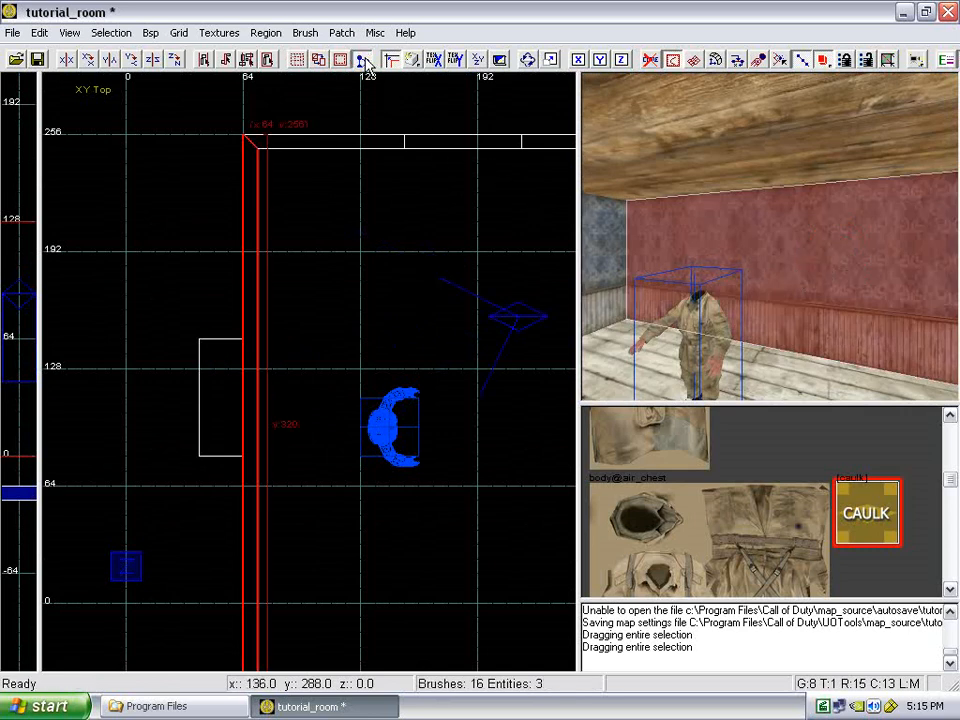
right_drag(311, 321, 330, 320)
scroll(331, 320, down, 4)
scroll(358, 348, up, 2)
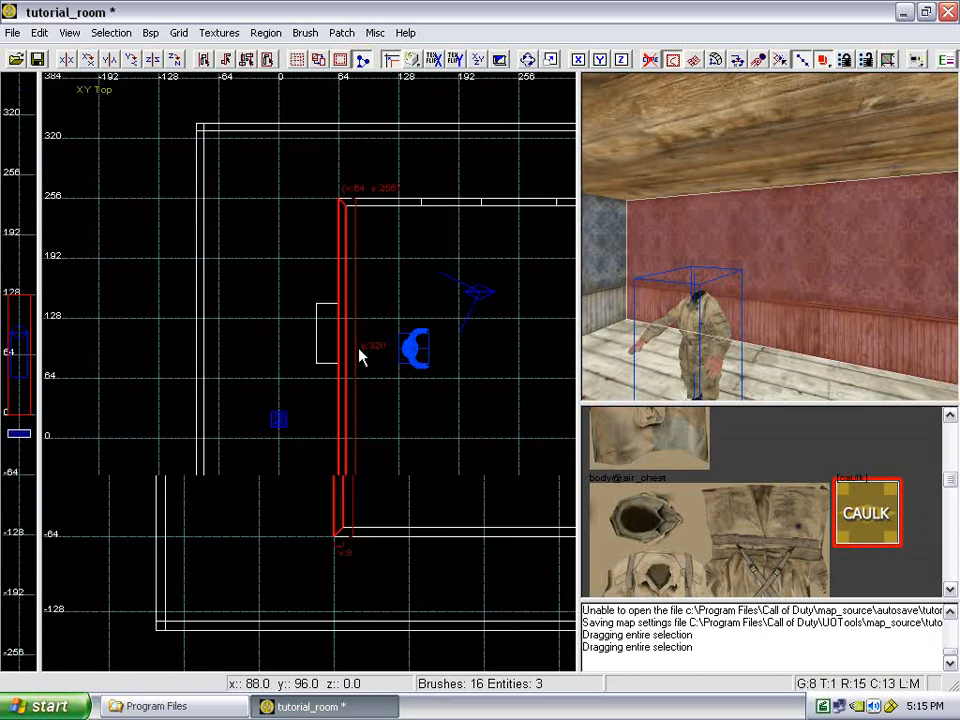
scroll(358, 348, up, 1)
right_drag(366, 260, 366, 260)
scroll(364, 258, down, 2)
right_drag(295, 316, 297, 315)
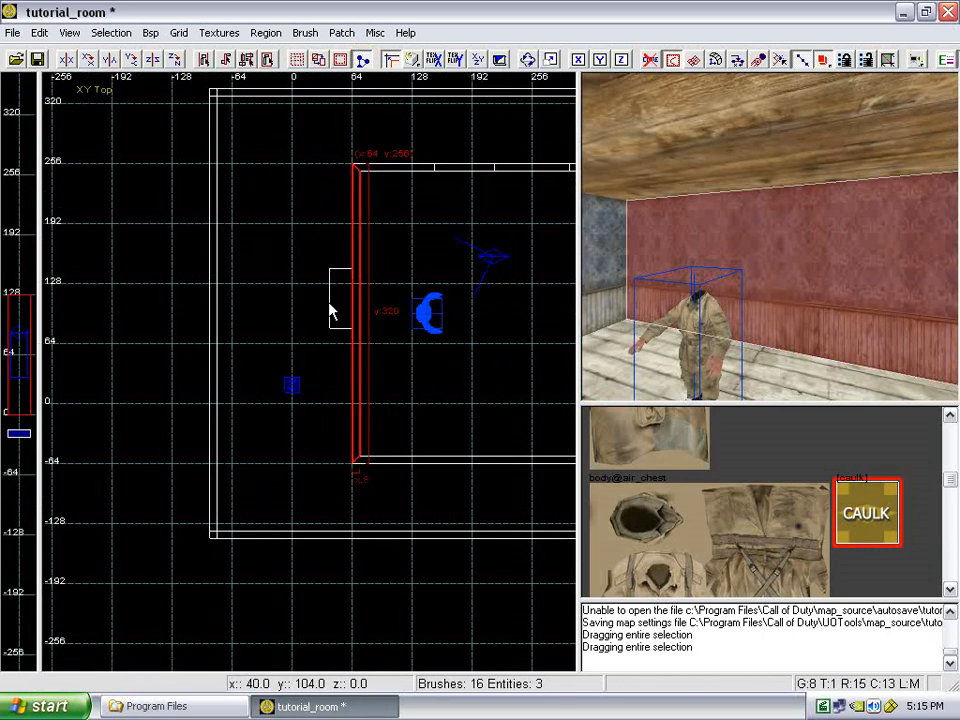
scroll(330, 303, up, 4)
right_drag(364, 276, 356, 266)
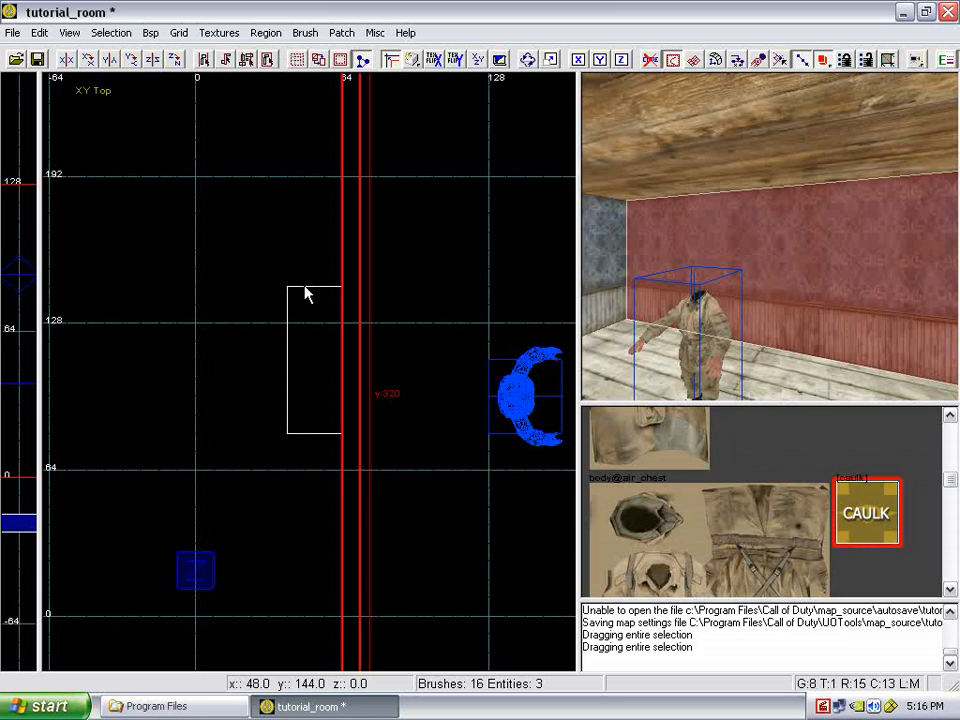
scroll(343, 208, down, 1)
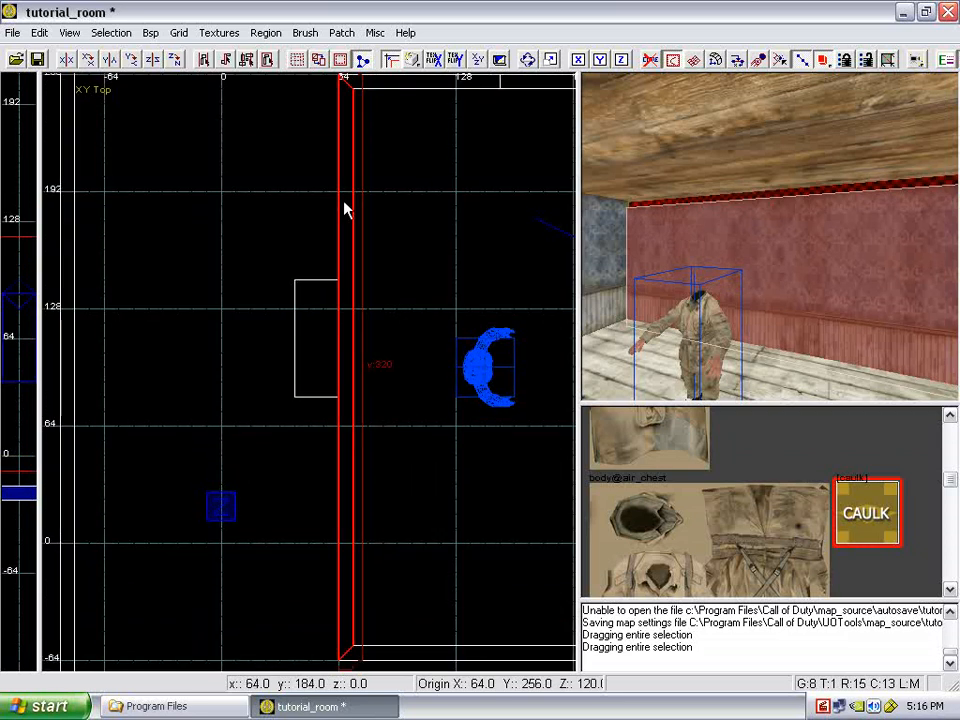
scroll(333, 287, up, 1)
click(340, 281)
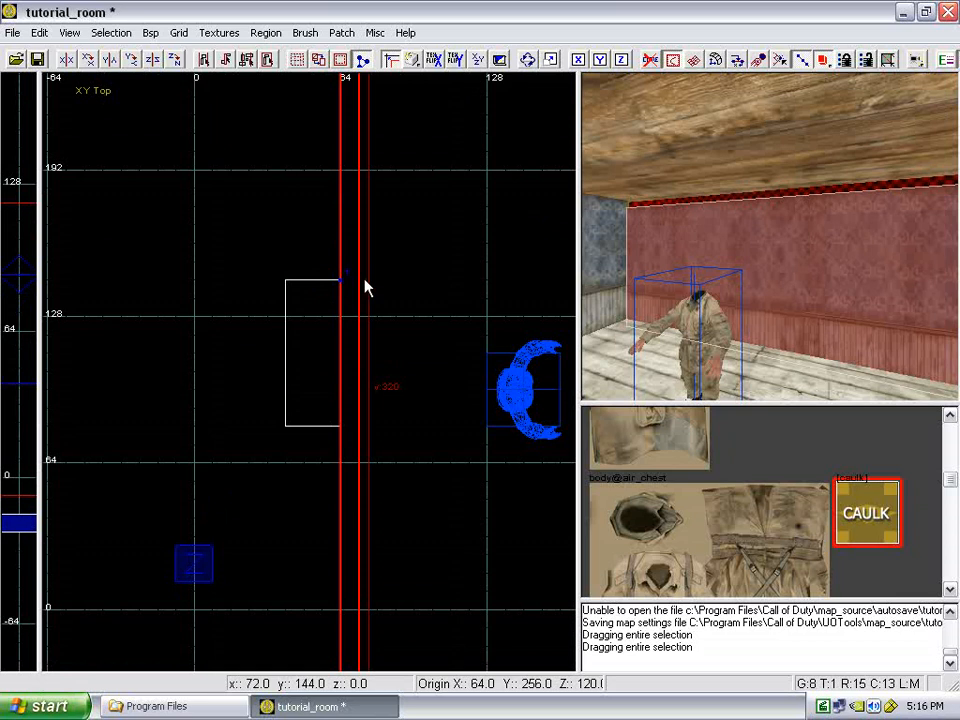
click(364, 284)
right_drag(729, 268, 731, 271)
- Undo the wall's vertical move, leave the clipper and deselect the wall
key(ctrl+z)
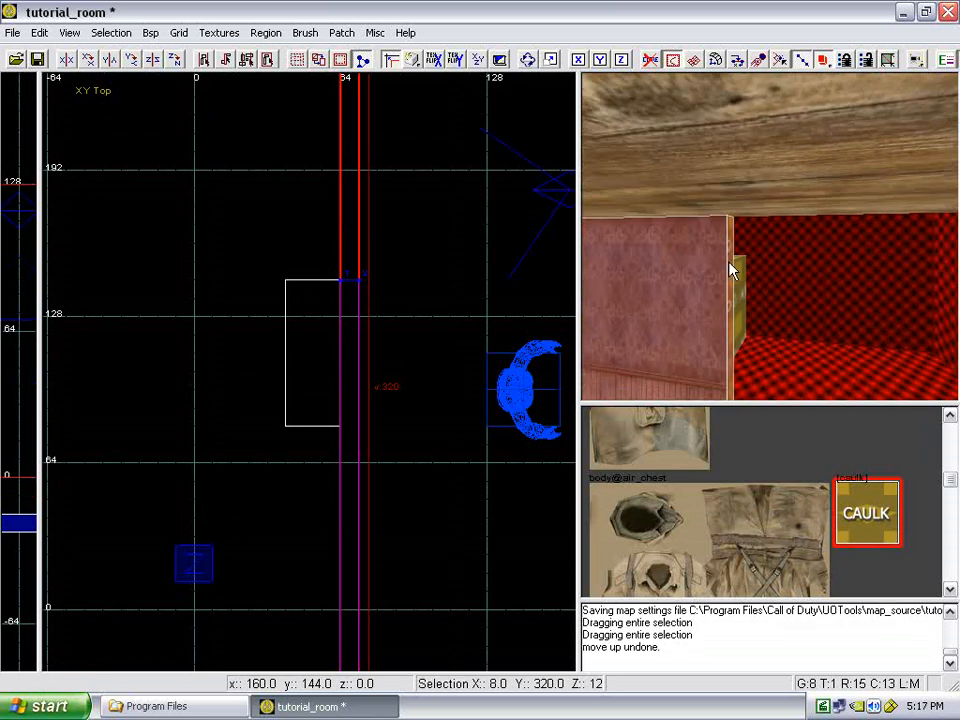
right_drag(666, 253, 705, 266)
shift+click(707, 264)
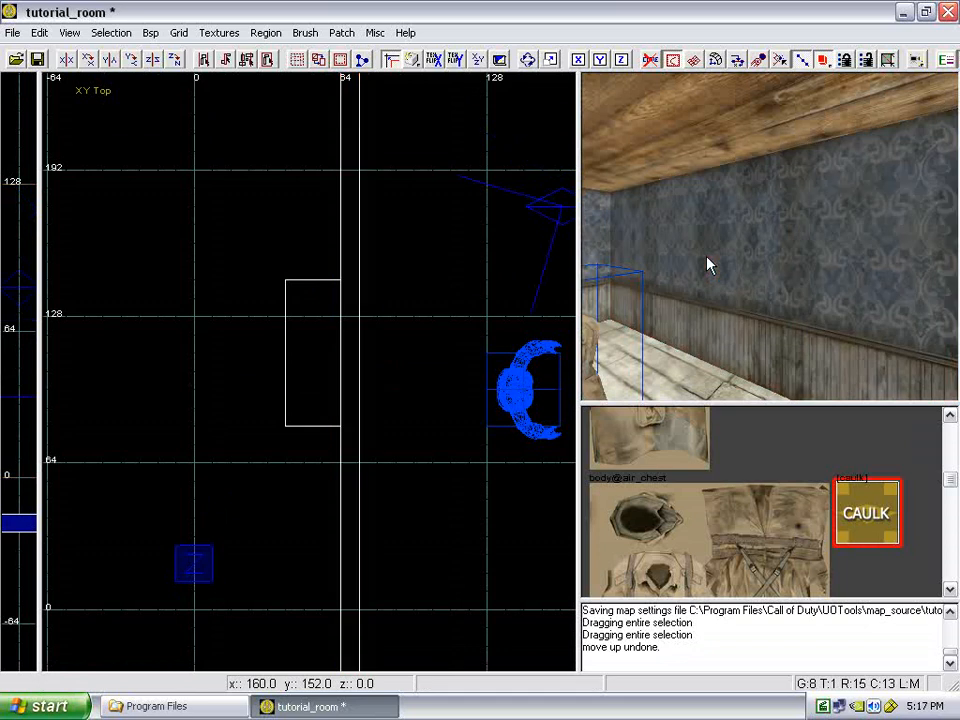
- Select the wall beside the caulk brush, split it in two at y 144 with the clipper, and deselect the pieces
shift+click(744, 257)
shift+click(739, 257)
shift+click(748, 253)
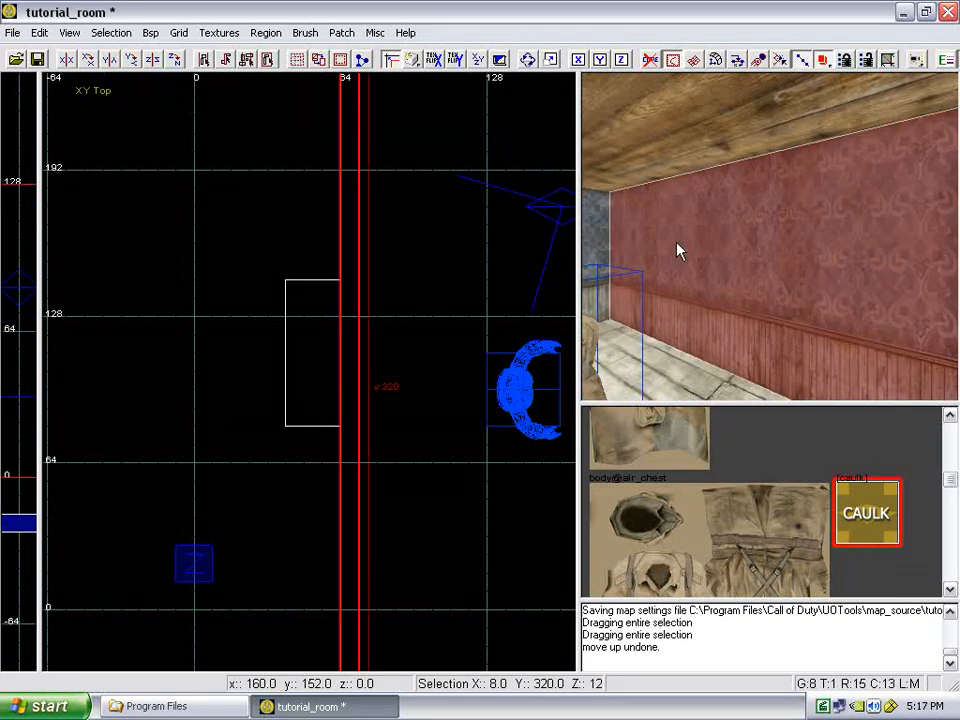
click(363, 59)
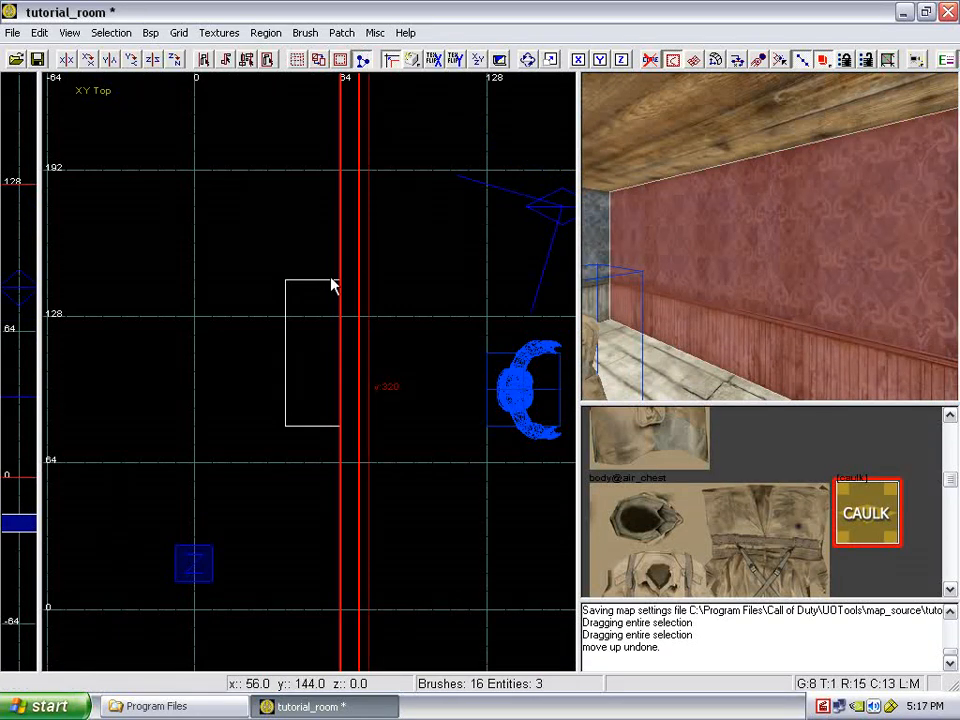
drag(334, 281, 369, 285)
click(366, 279)
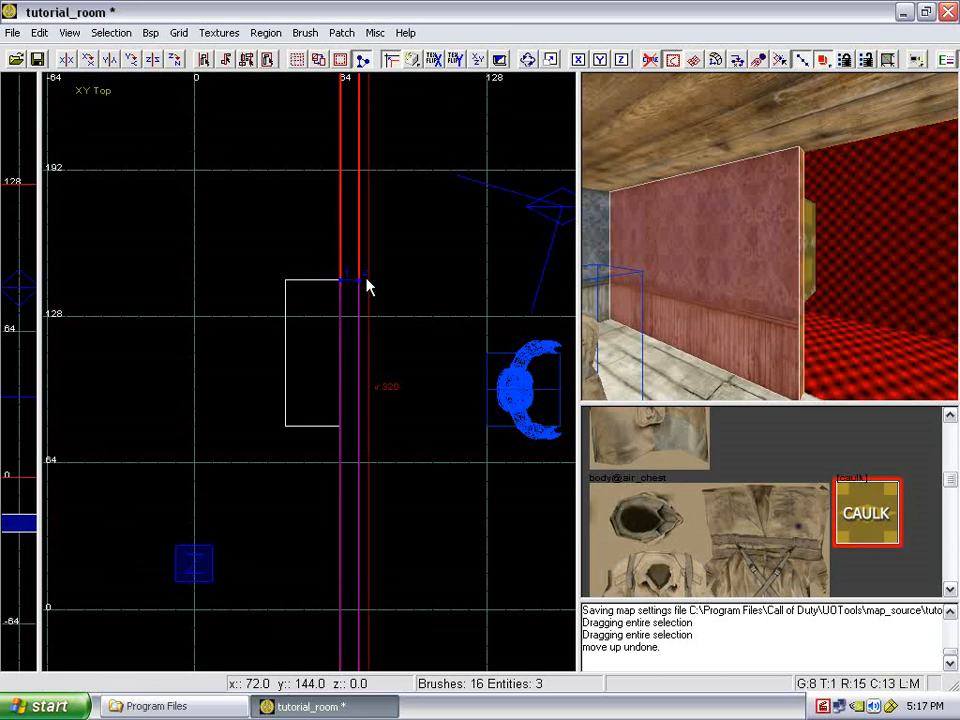
right_drag(751, 245, 751, 245)
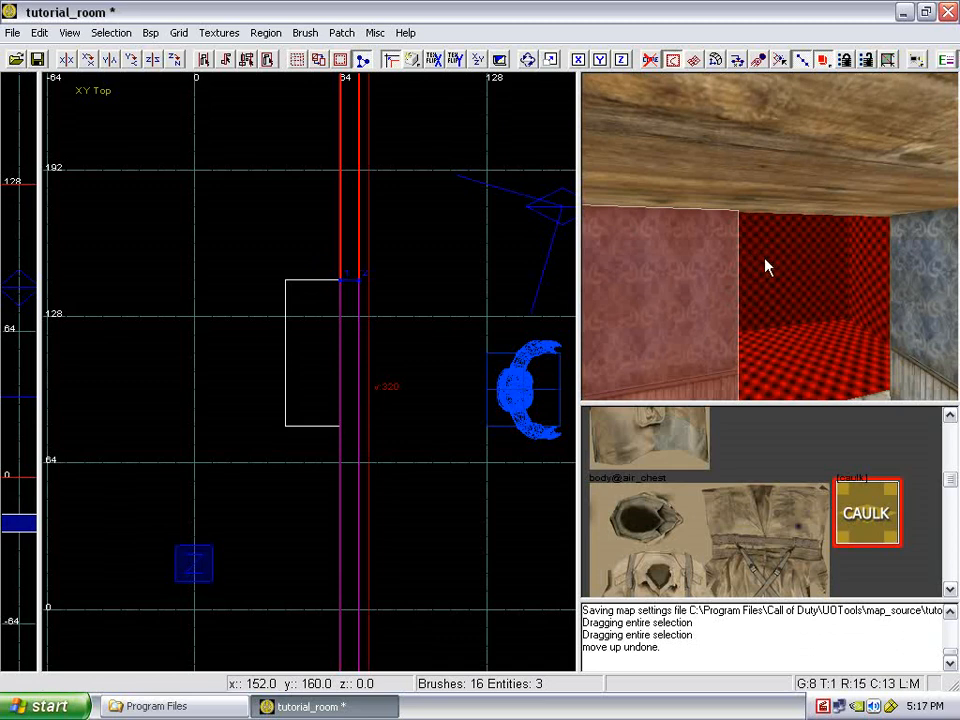
right_drag(769, 264, 769, 264)
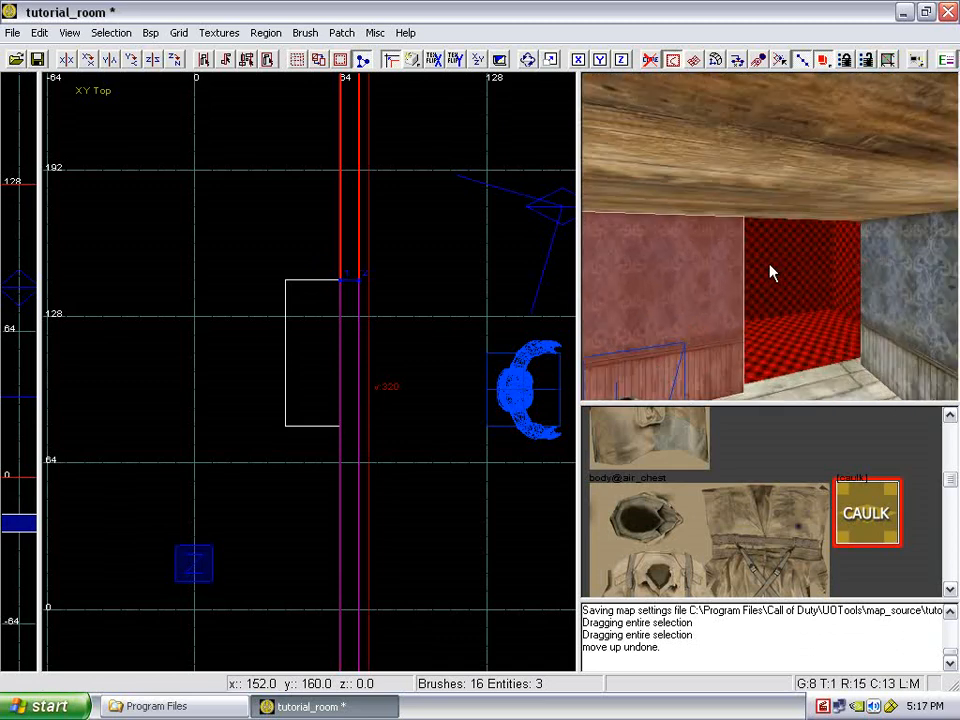
key(shift+Return)
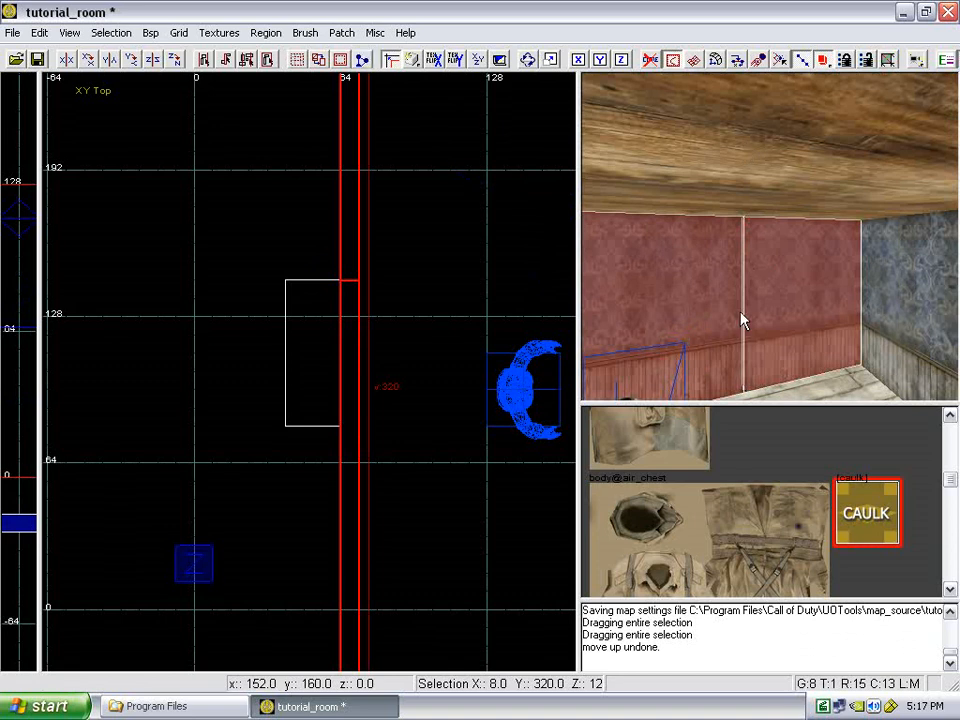
key(Escape)
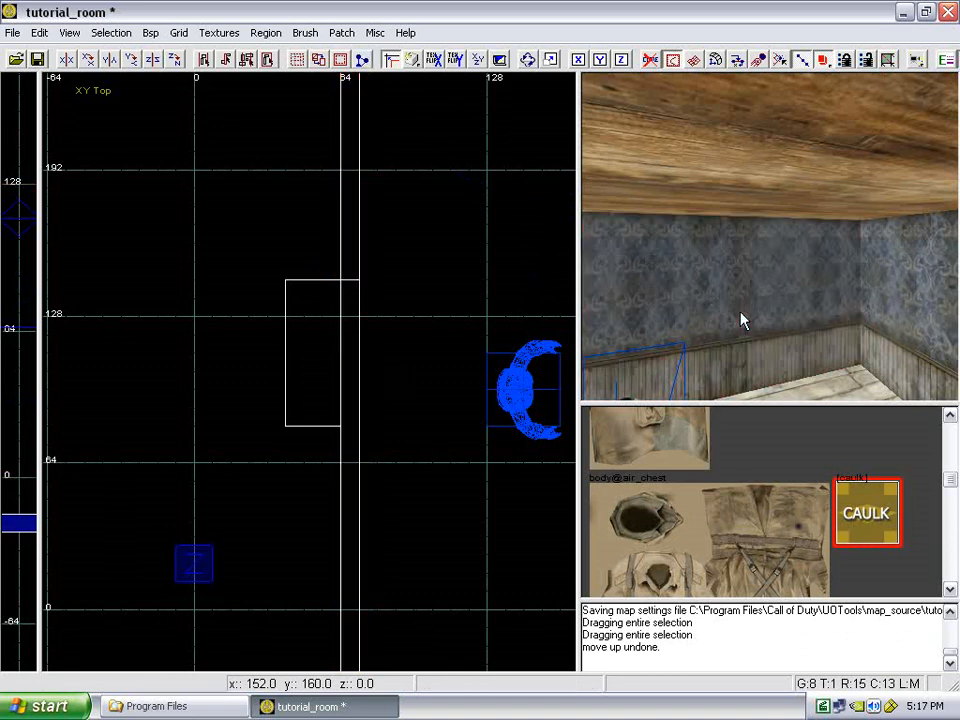
- Select the wall piece below the y 144 cut and split it at y 80, level with the caulk brush's lower edge
shift+click(707, 311)
right_drag(484, 336, 396, 348)
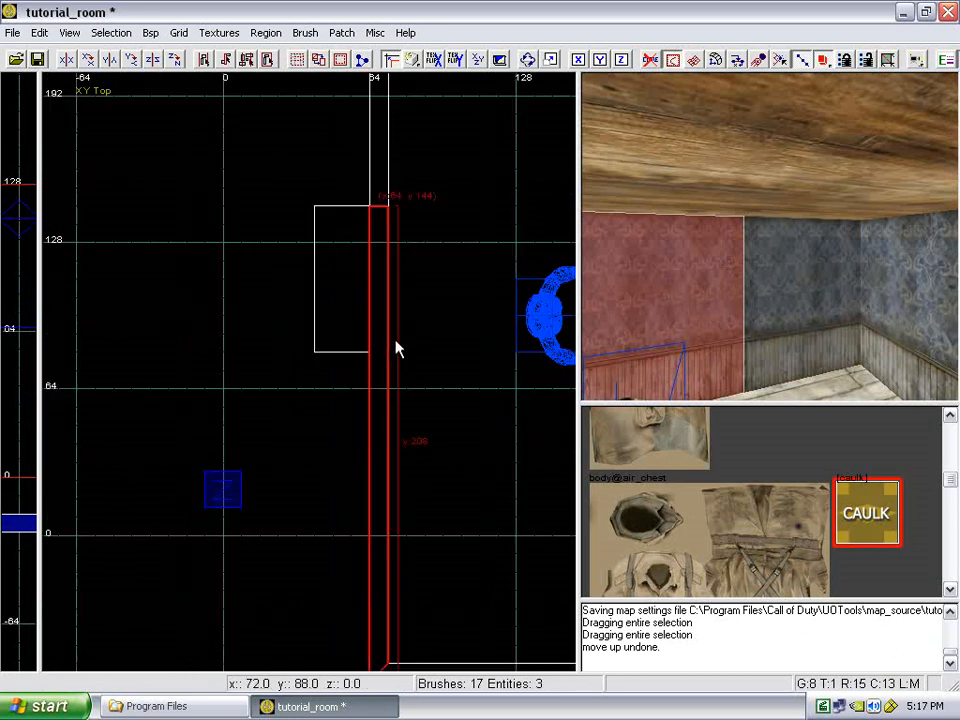
click(364, 59)
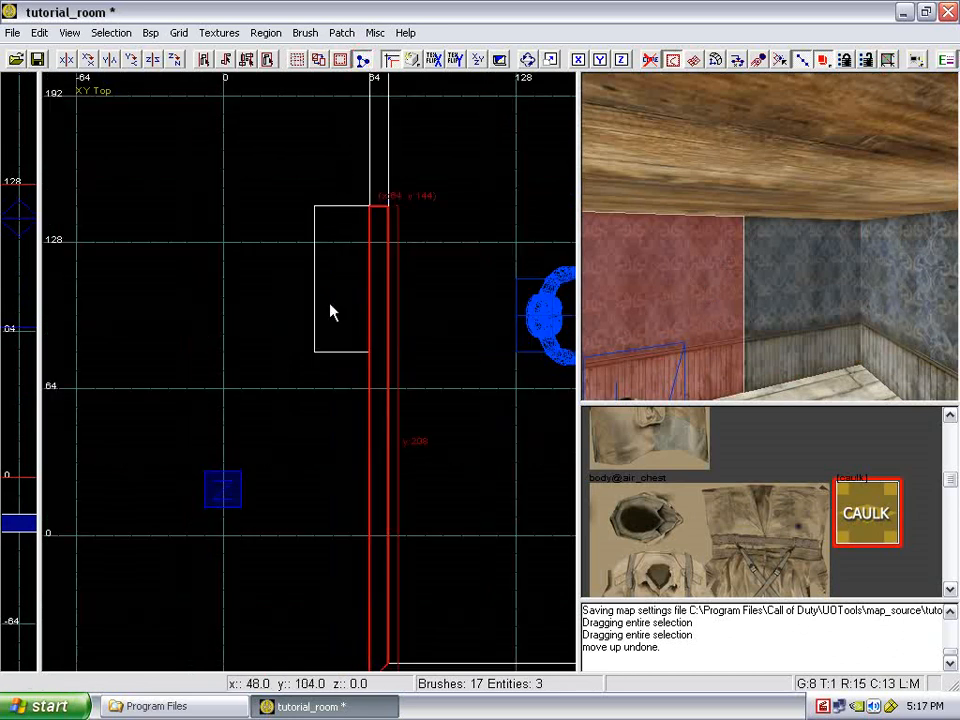
right_drag(659, 311, 739, 328)
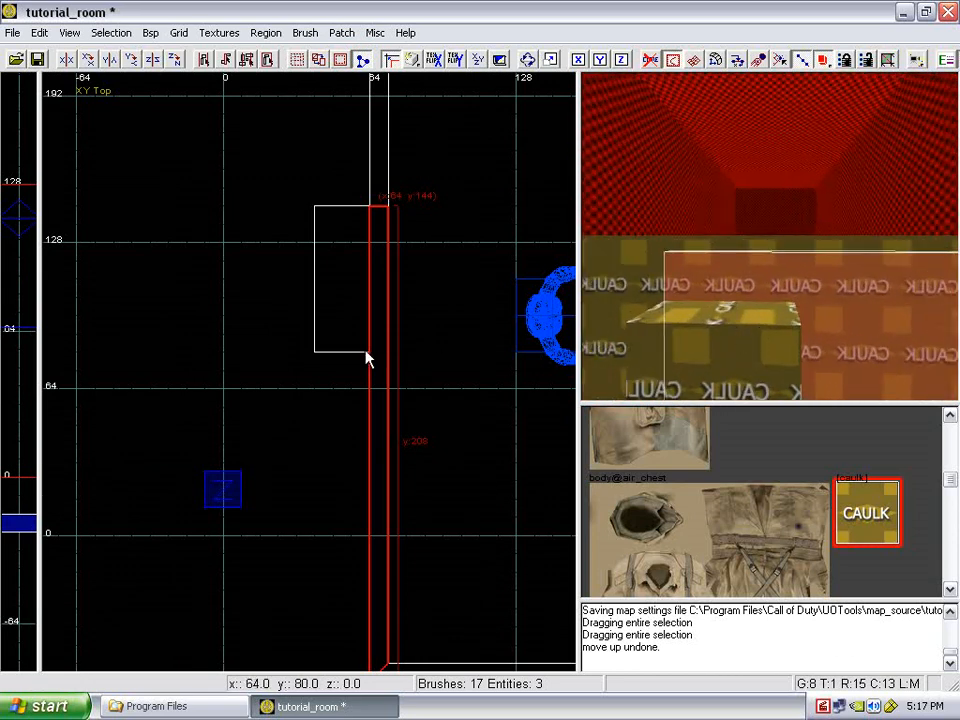
click(188, 353)
right_drag(500, 355, 489, 353)
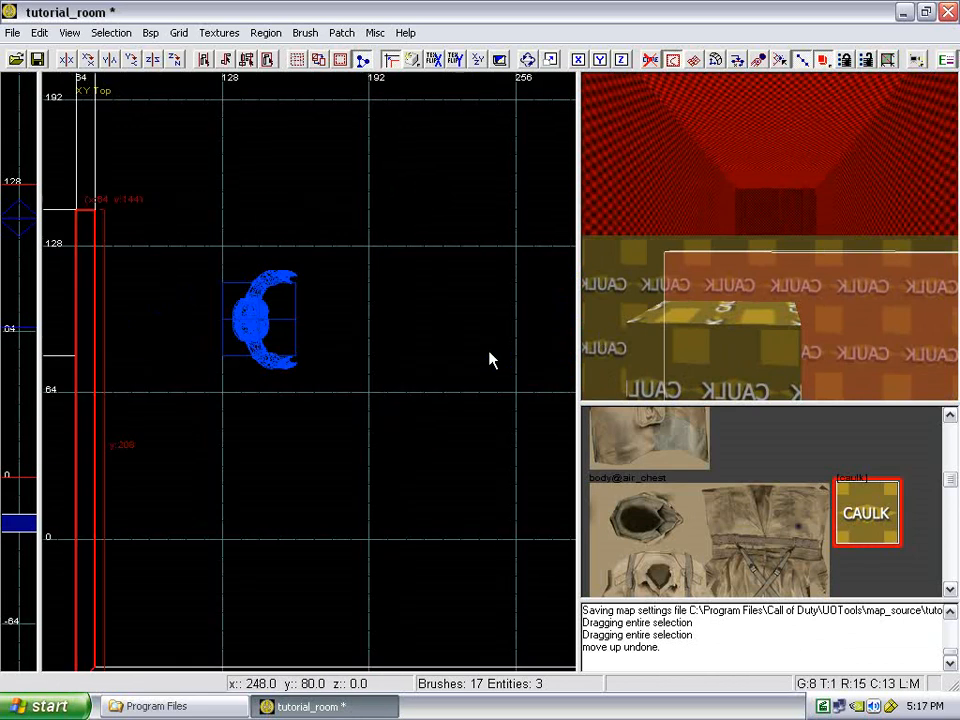
scroll(489, 360, down, 3)
middle_click(510, 362)
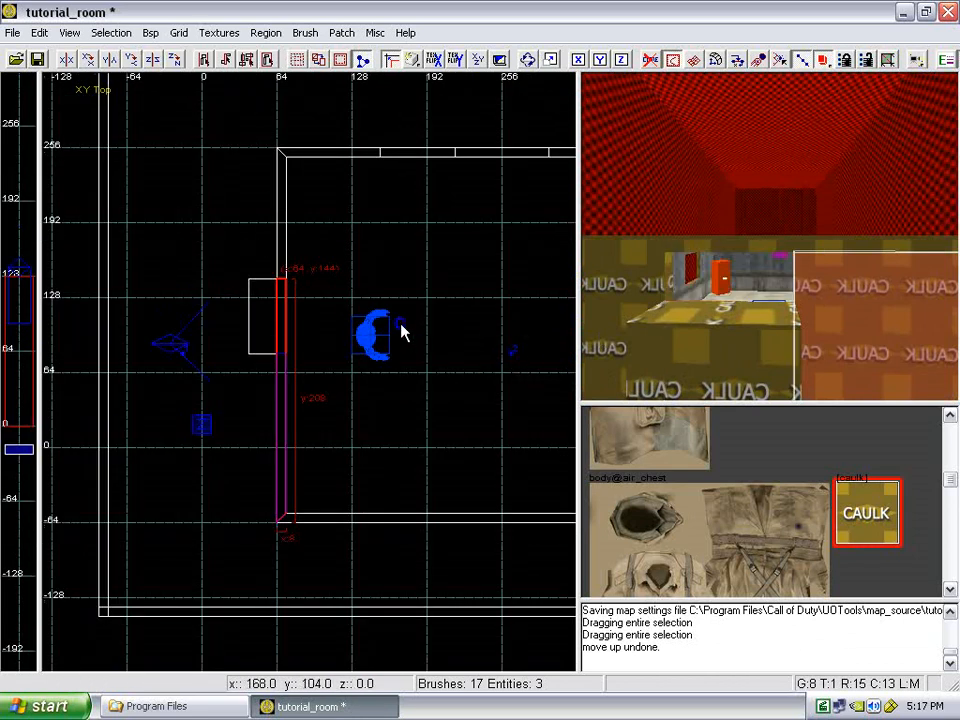
scroll(403, 332, up, 5)
scroll(364, 400, down, 4)
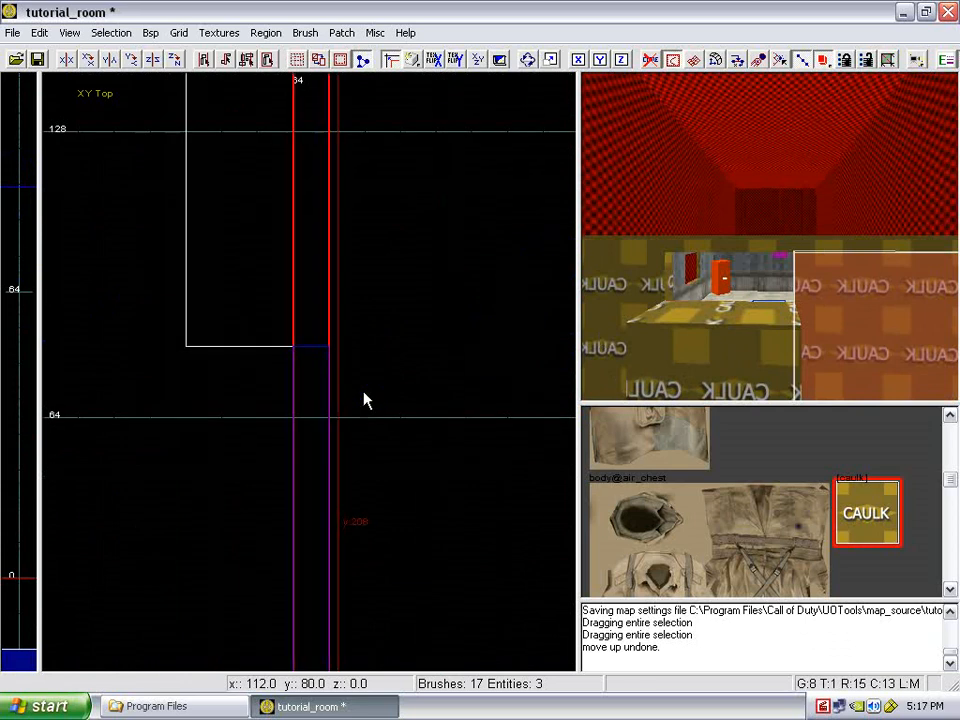
scroll(363, 401, down, 1)
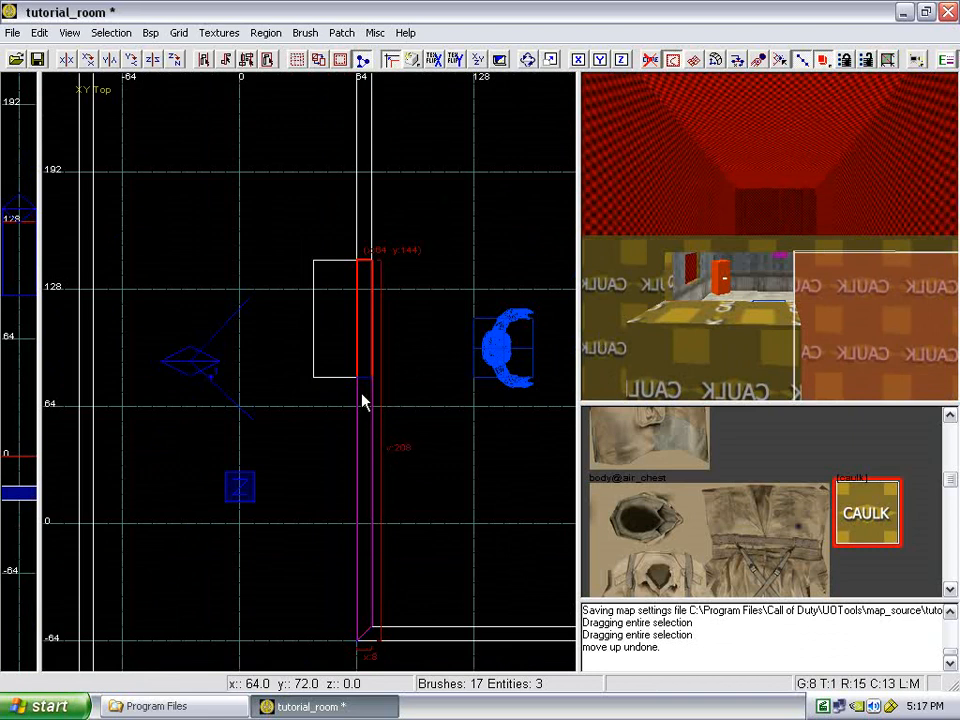
shift+click(363, 401)
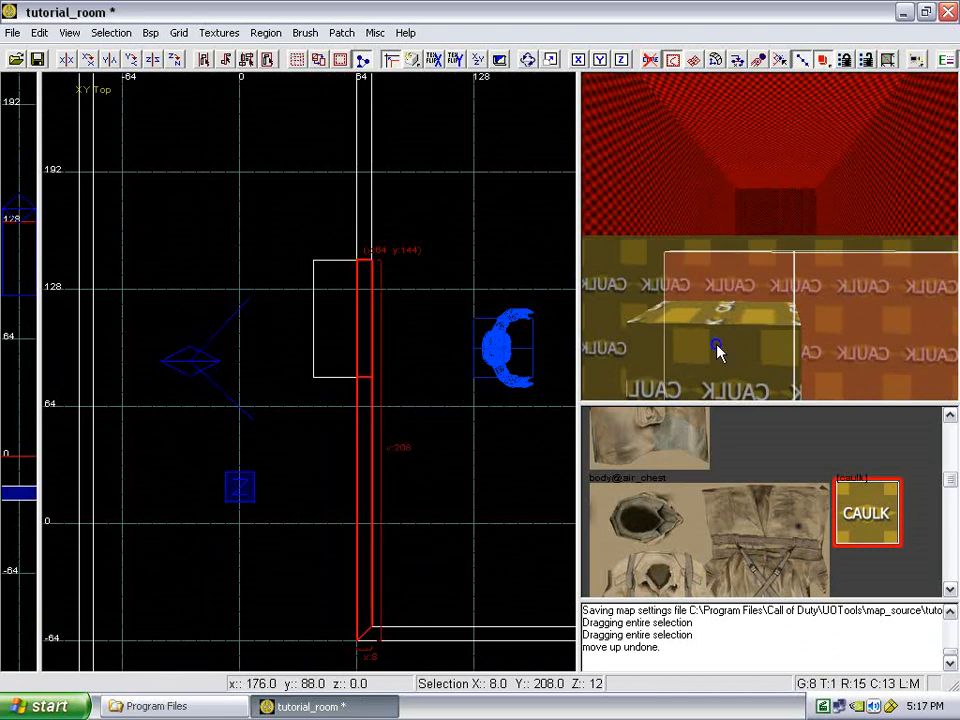
- Deselect the wall pieces and examine the new split against the caulk brush from outside the room
scroll(716, 350, up, 4)
scroll(716, 353, down, 4)
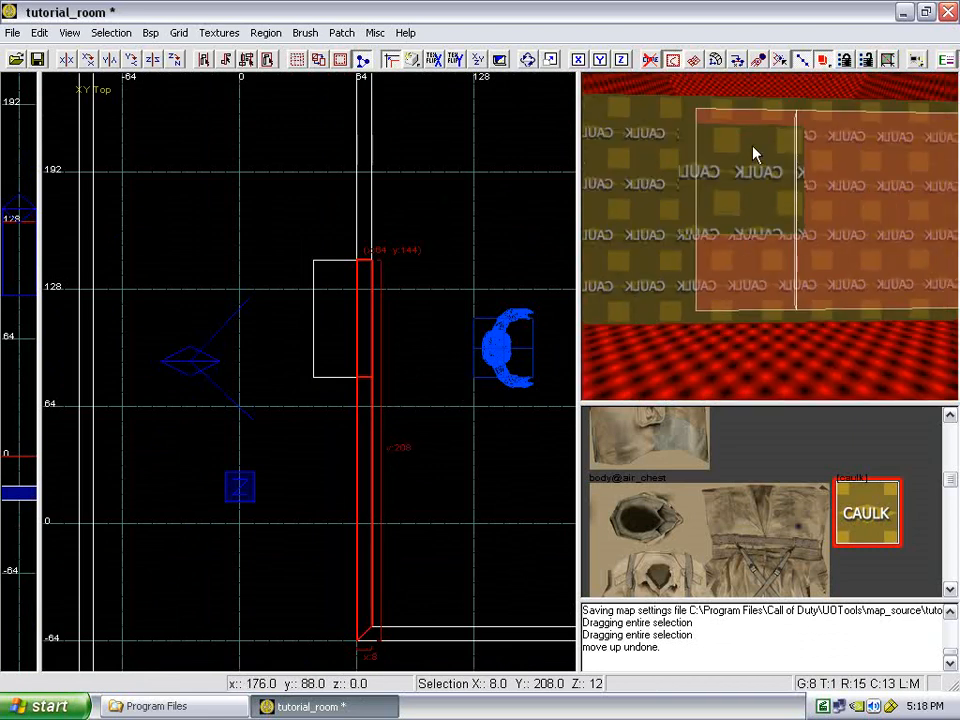
ctrl+right_drag(753, 244, 755, 247)
key(Escape)
key(Escape)
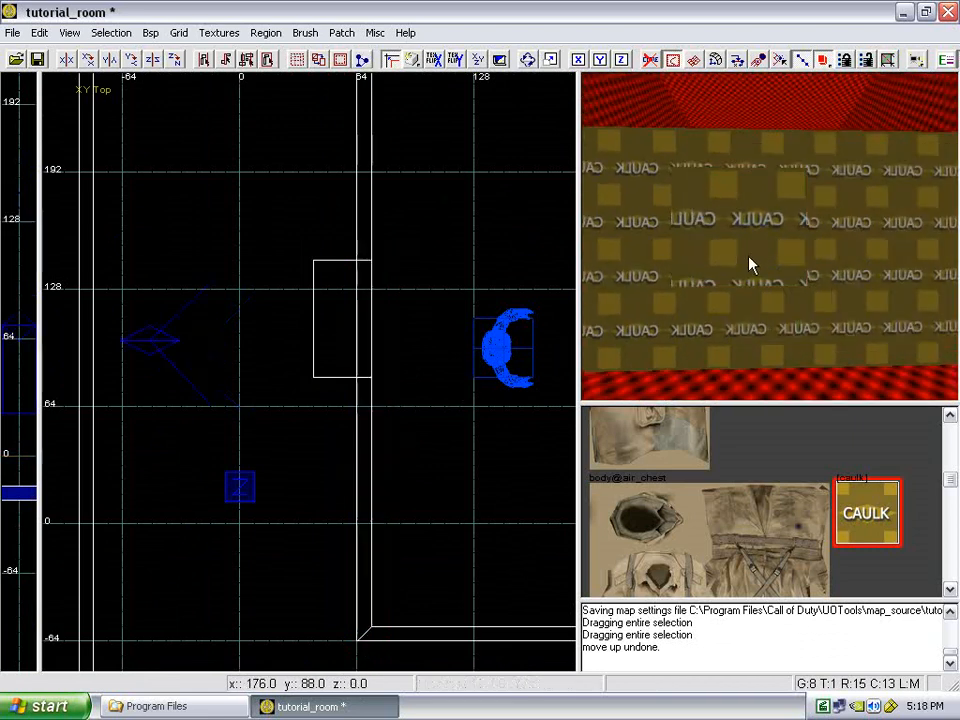
shift+click(797, 318)
shift+click(771, 326)
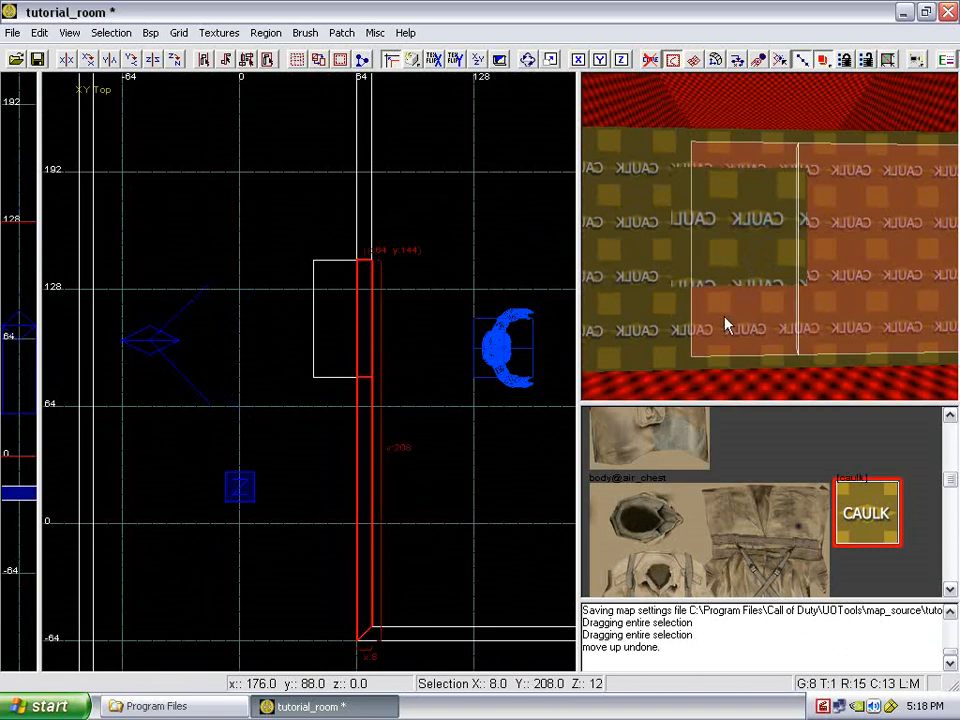
key(Escape)
- Select the wall piece between y 80 and y 144 and show it in the YZ Side view
shift+click(754, 321)
scroll(439, 299, up, 1)
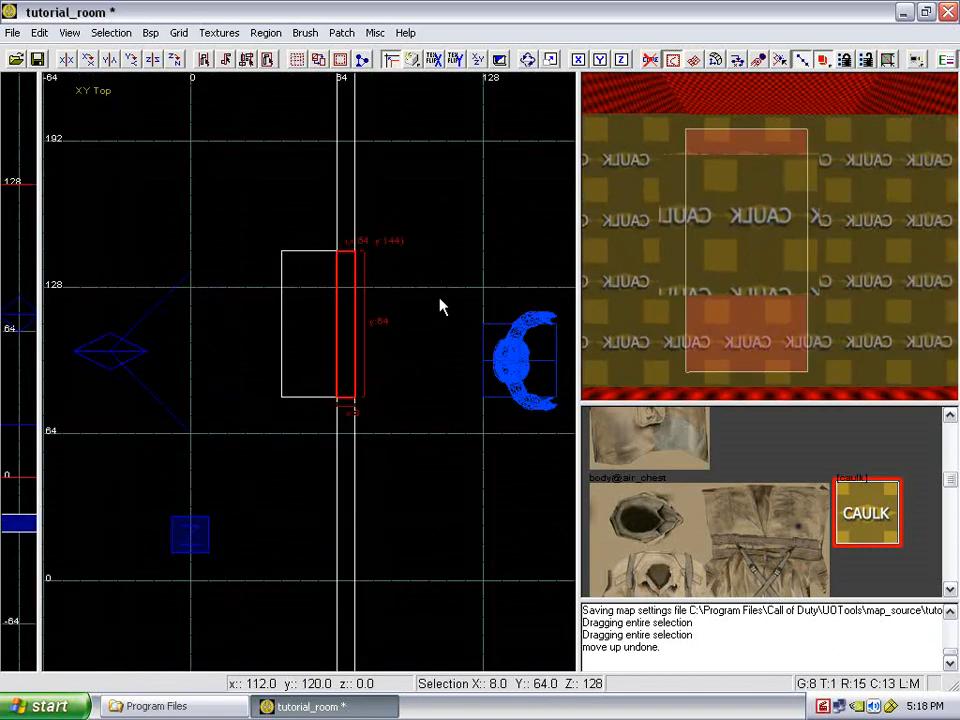
scroll(442, 300, down, 2)
key(ctrl+Tab)
key(ctrl+Tab)
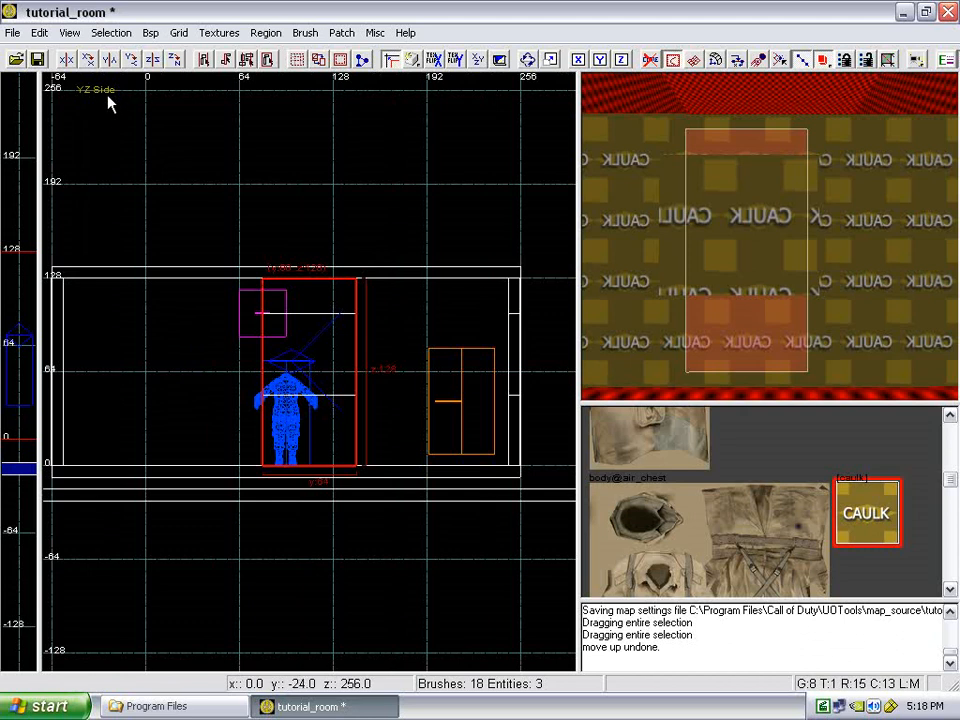
scroll(304, 225, up, 2)
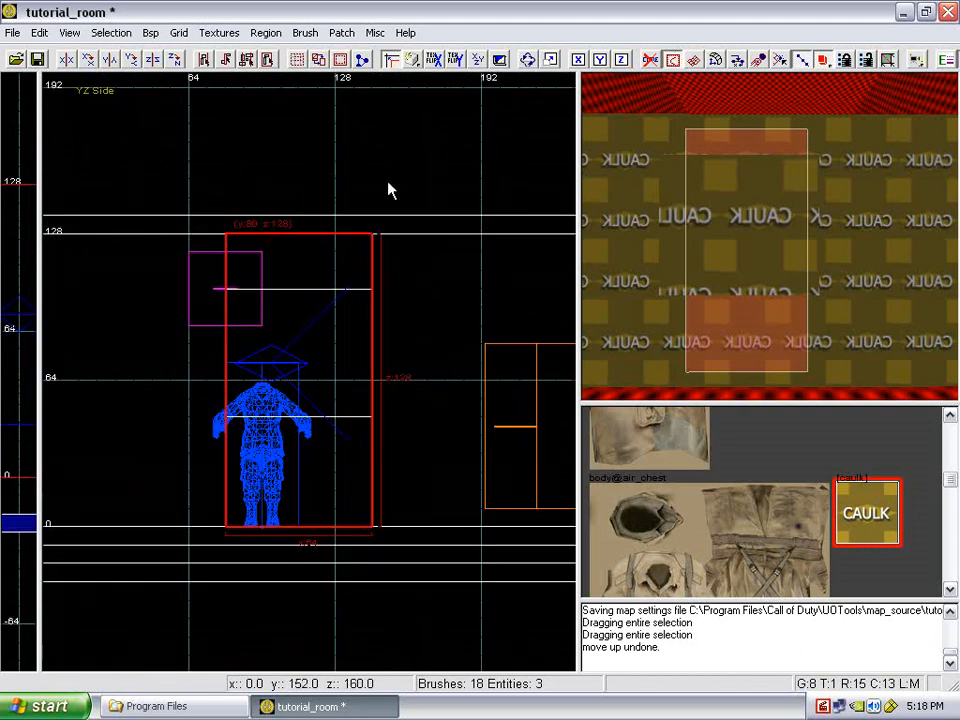
click(362, 59)
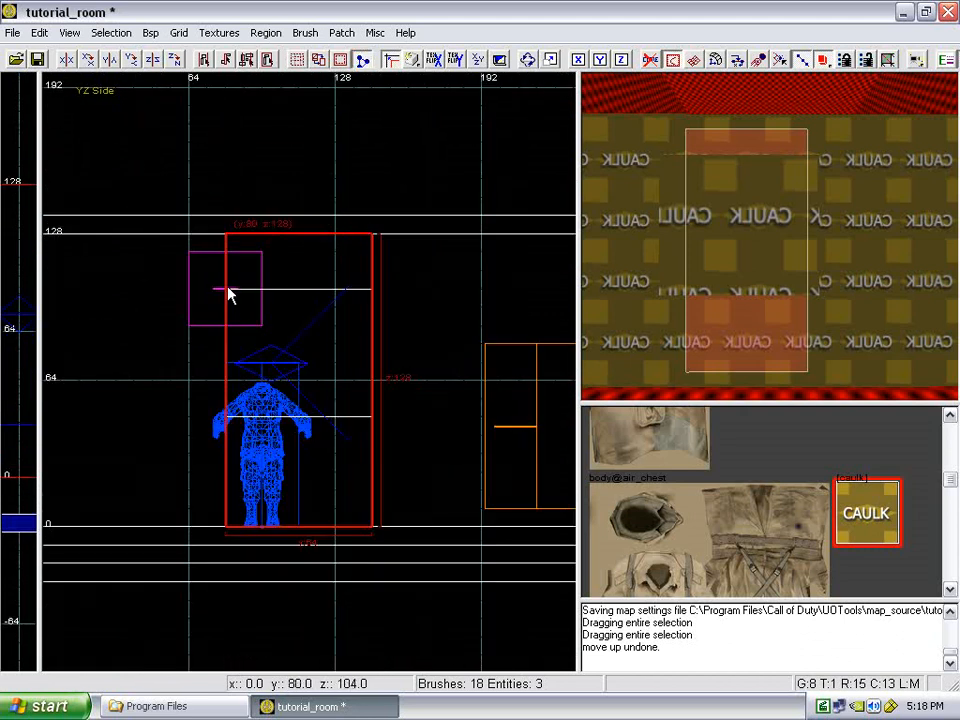
key(Escape)
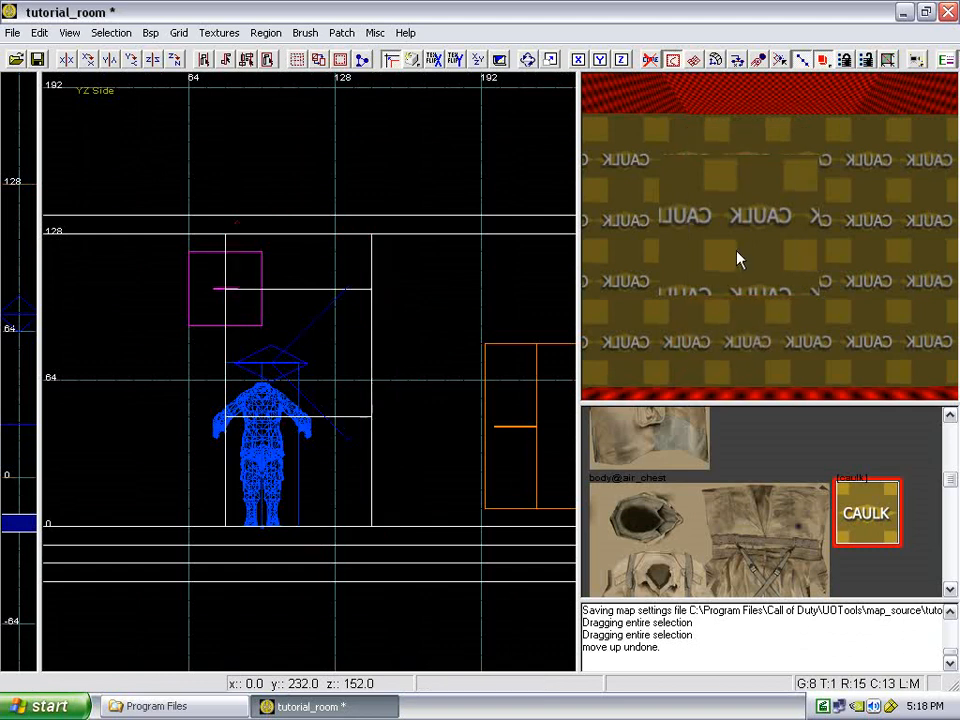
- Compare the caulk brush's outline with the wall piece by toggling its selection
shift+click(763, 235)
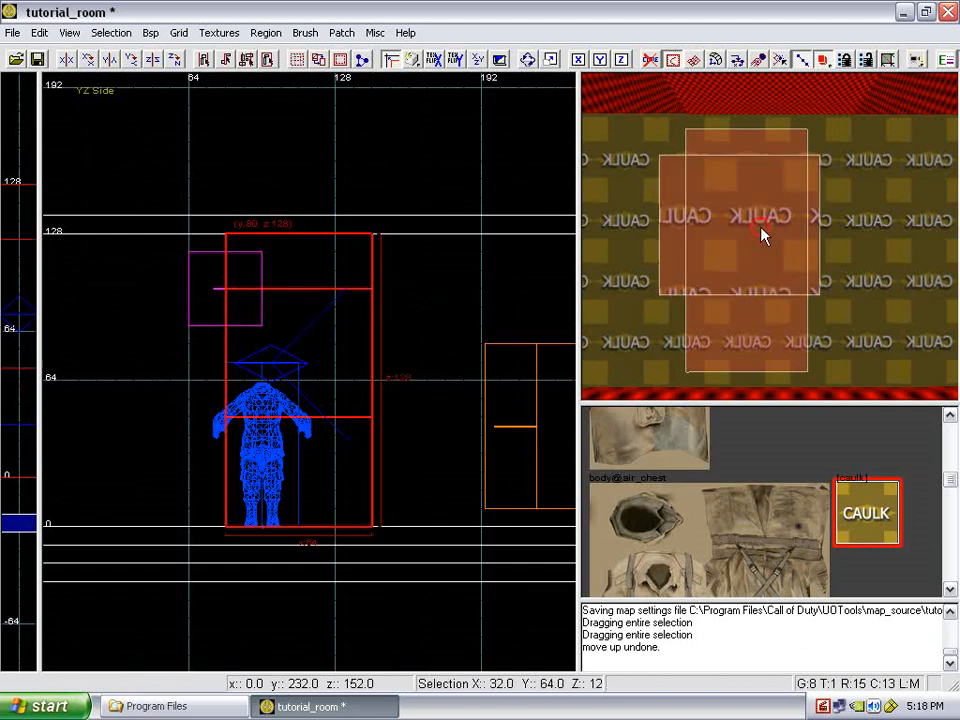
shift+click(753, 225)
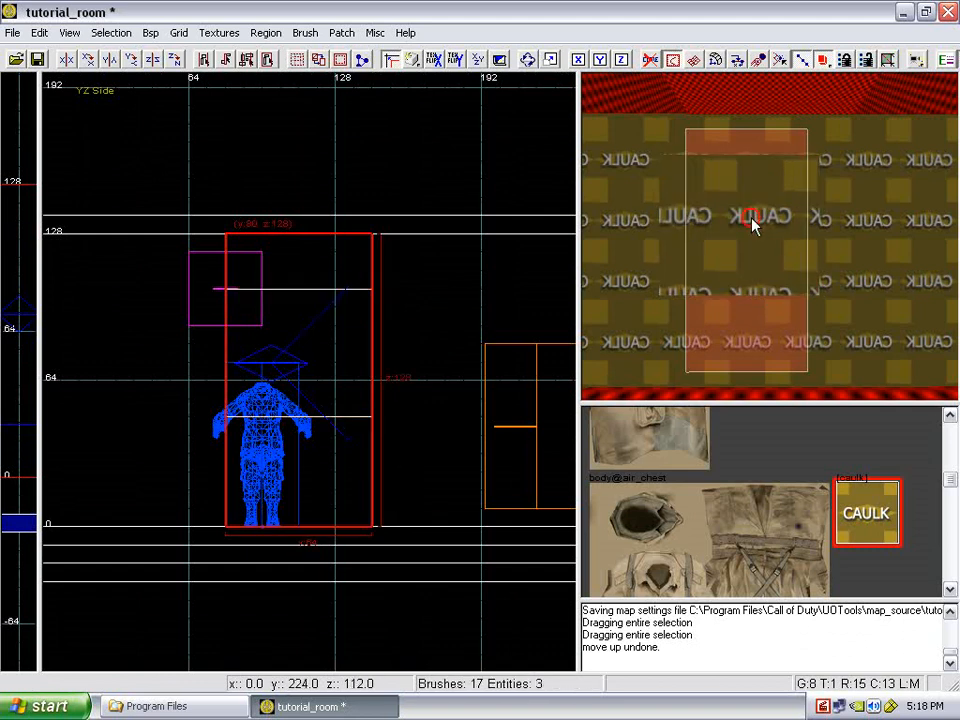
shift+click(753, 225)
shift+click(753, 225)
key(space)
shift+click(752, 218)
shift+click(752, 218)
right_drag(752, 218, 752, 218)
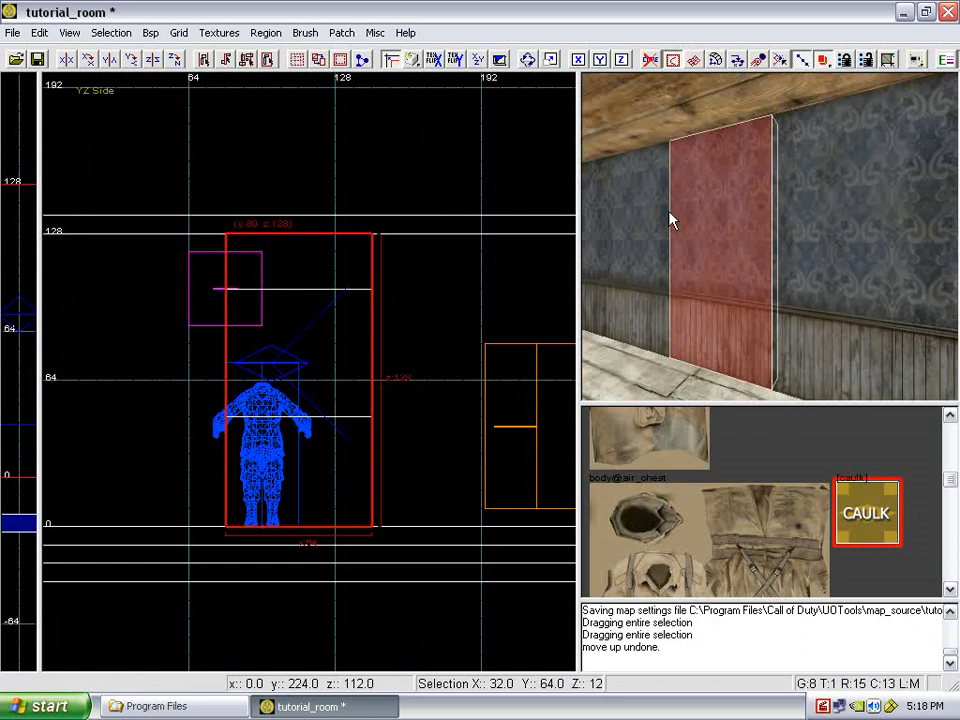
shift+click(322, 271)
shift+click(322, 271)
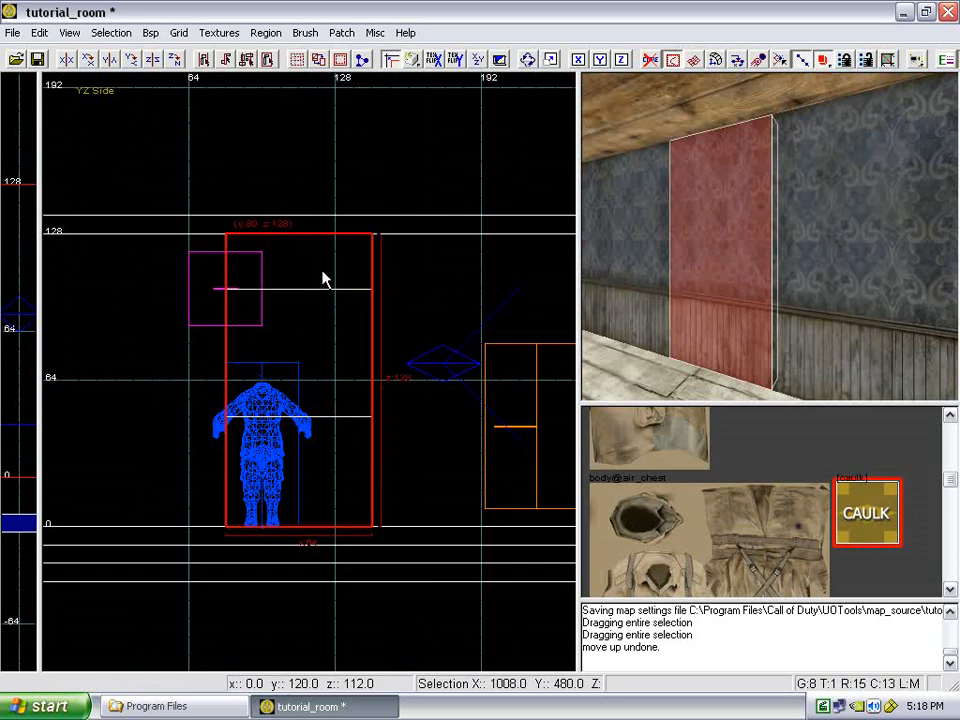
- Split the selected wall piece horizontally at z 104 with the clipper, along the caulk brush's top edge
shift+click(696, 204)
right_drag(662, 230, 718, 229)
shift+click(696, 204)
click(364, 61)
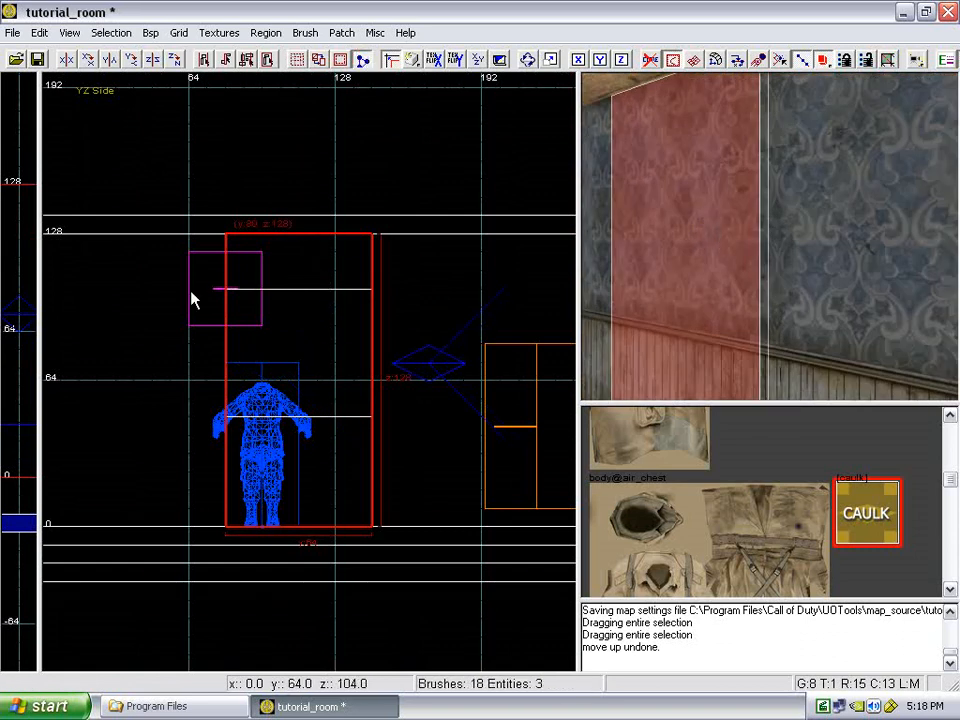
click(153, 288)
click(409, 288)
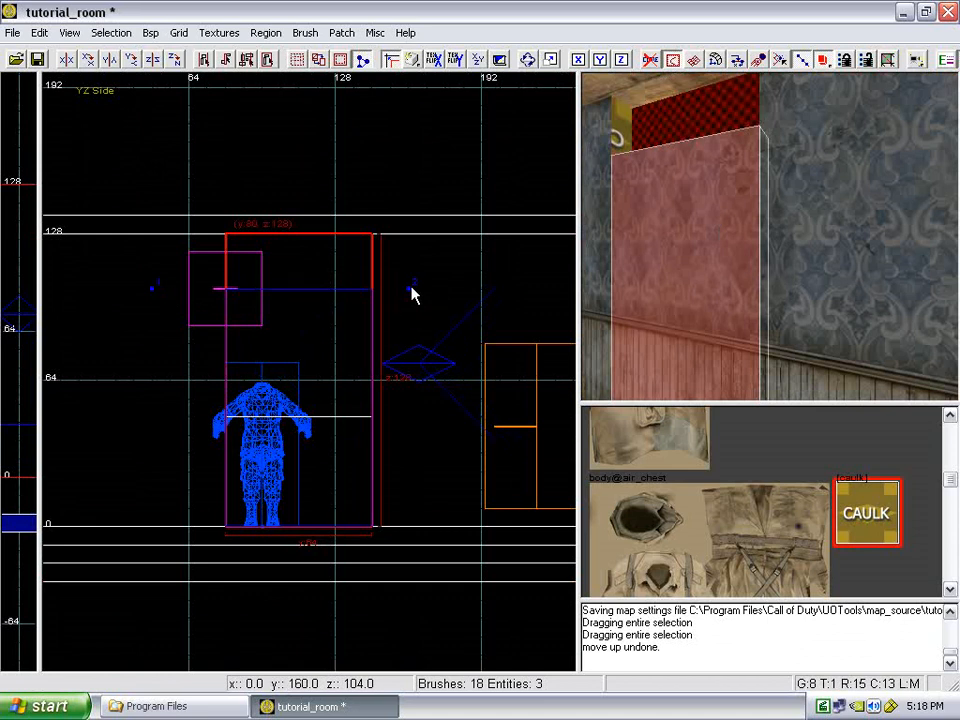
ctrl+right_drag(765, 247, 765, 247)
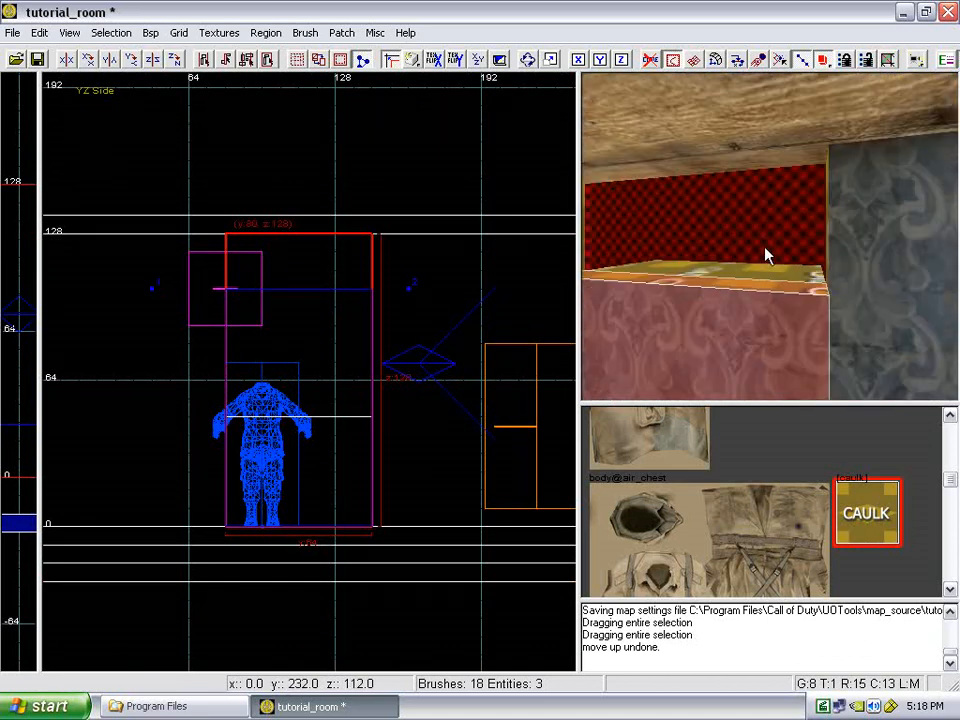
key(shift+Return)
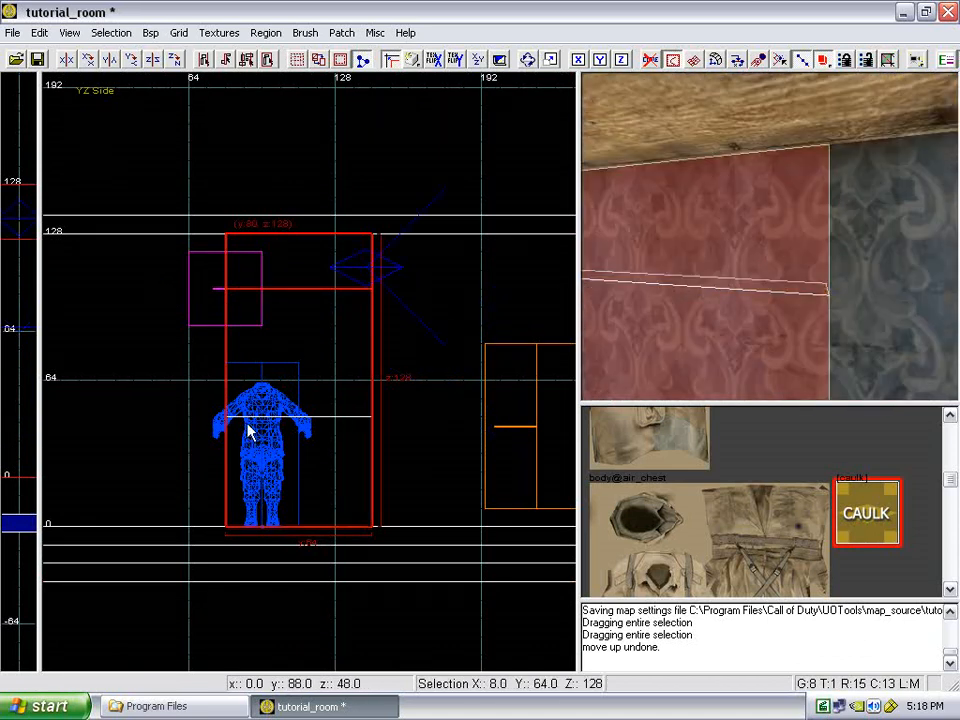
- Split the wall piece again at z 48, along the caulk brush's bottom edge, and deselect everything
click(393, 415)
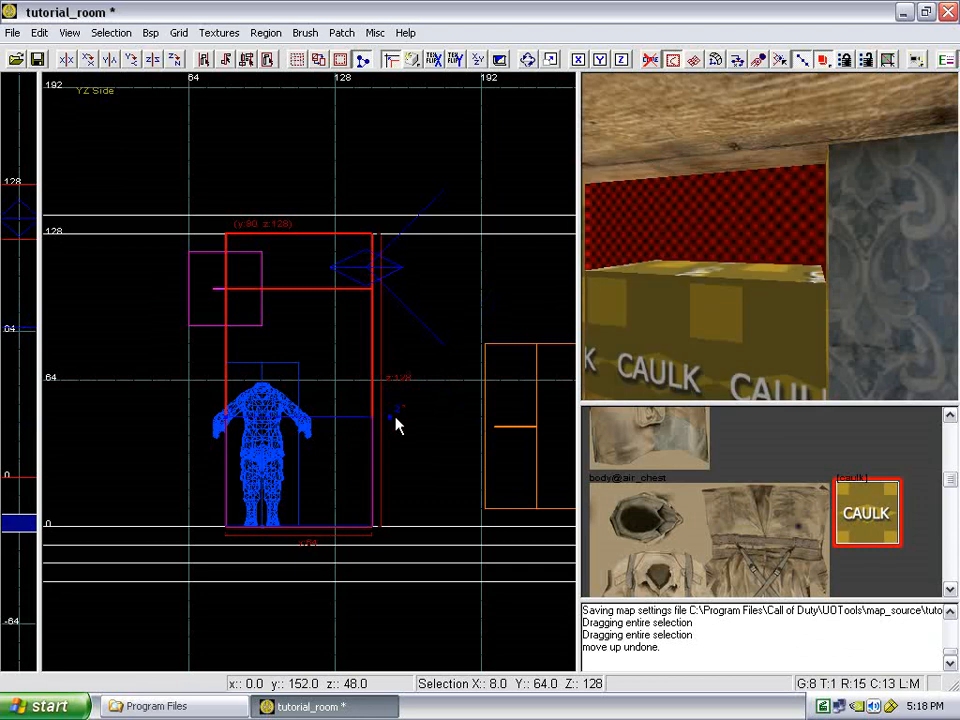
key(shift+Return)
right_drag(741, 330, 741, 329)
key(Escape)
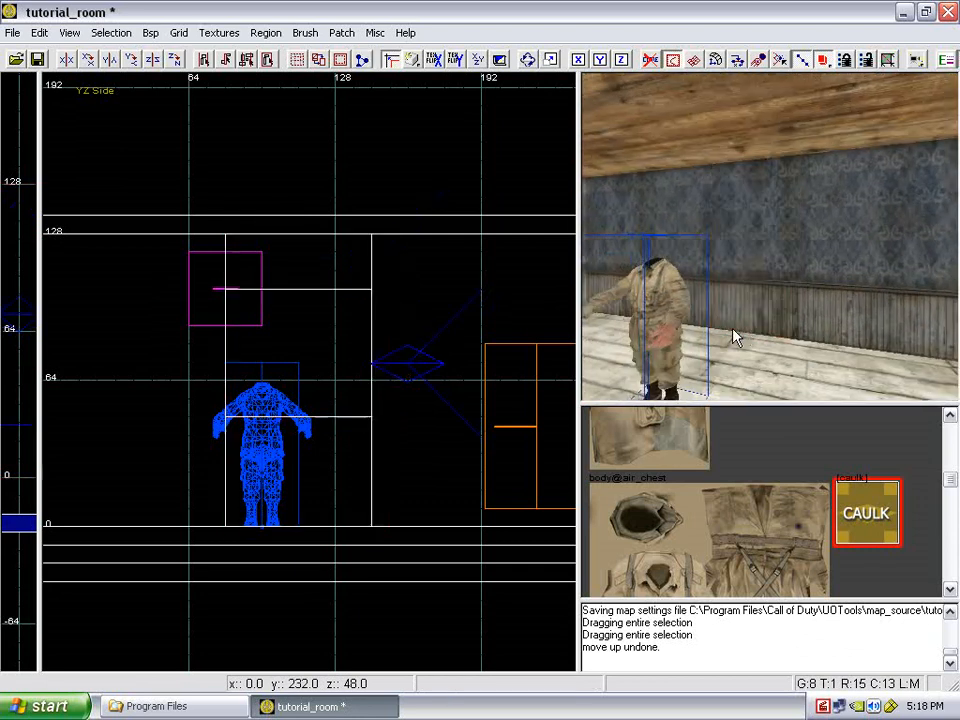
- Delete the wall piece between z 48 and z 104, and select the caulk brush behind it in the XY Top view
shift+click(765, 251)
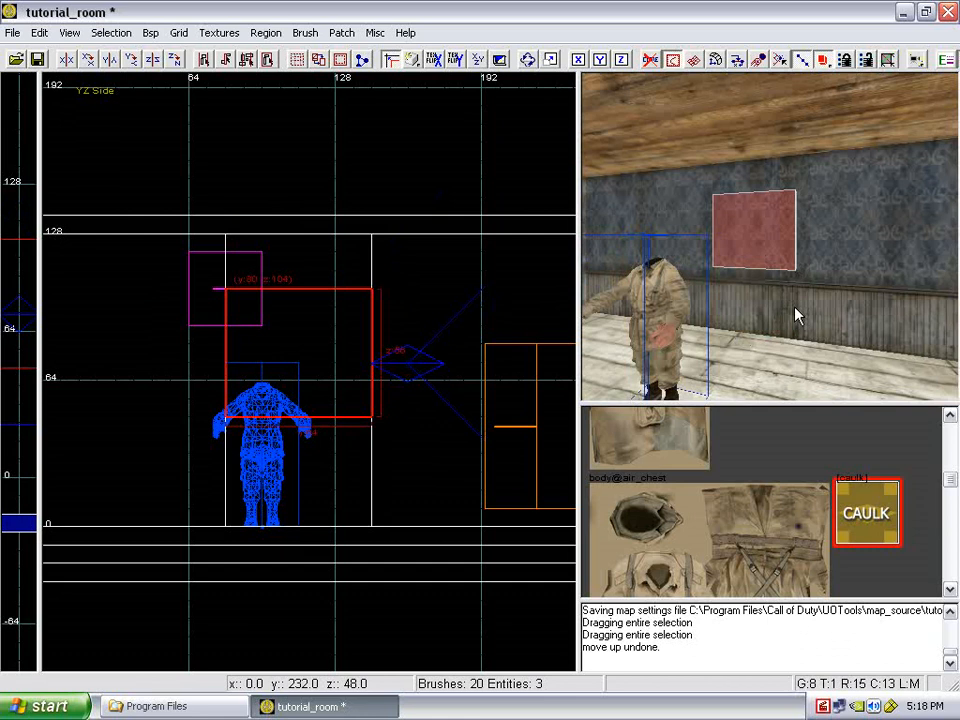
key(BackSpace)
shift+click(760, 232)
key(ctrl+Tab)
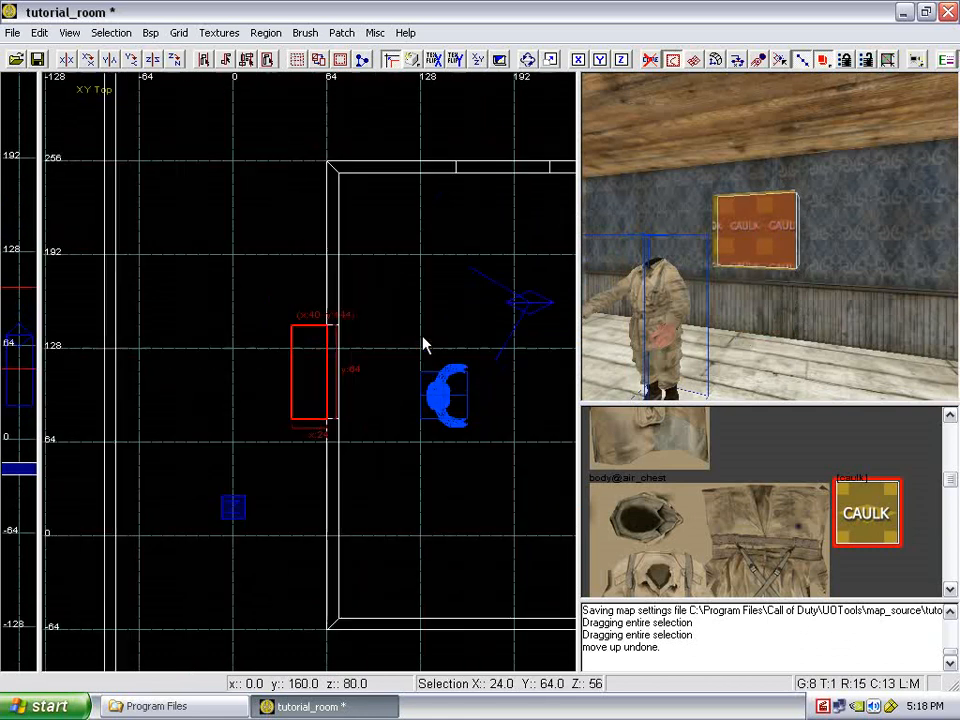
- Move the caulk brush away from the wall, clear of the room in the XY Top view, and deselect it
key(ctrl+Tab)
key(ctrl+Tab)
key(ctrl+Tab)
mouse_move(315, 369)
mouse_down()
mouse_move(285, 240)
mouse_move(239, 209)
mouse_up()
key(Escape)
- Select the four wall pieces around the clipper-cut window to examine how that wall is split, and deselect them
right_click(763, 277)
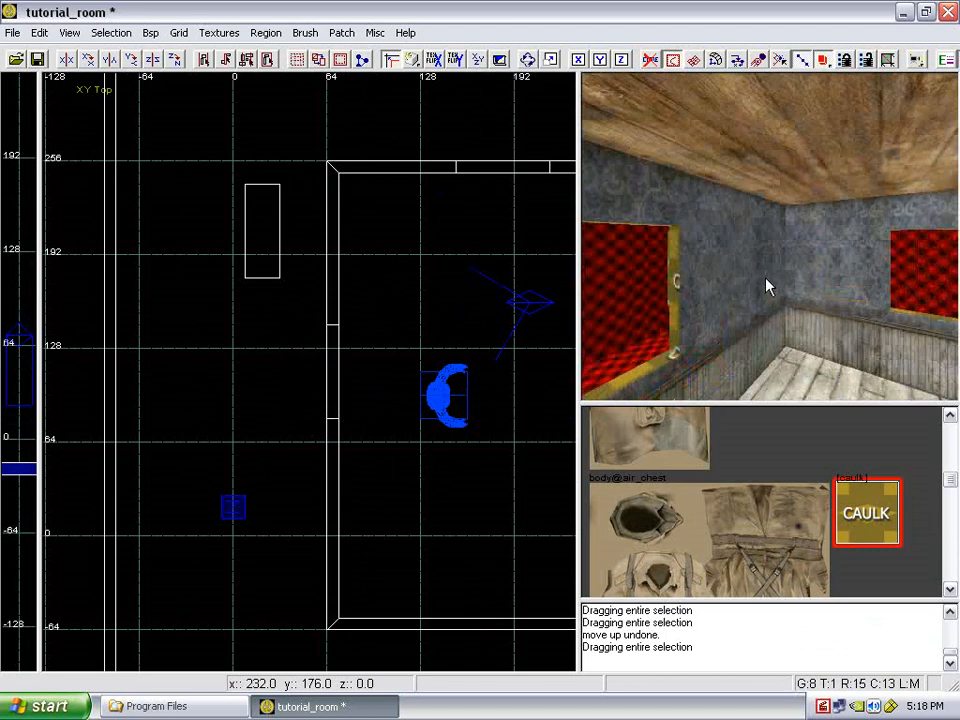
shift+click(790, 225)
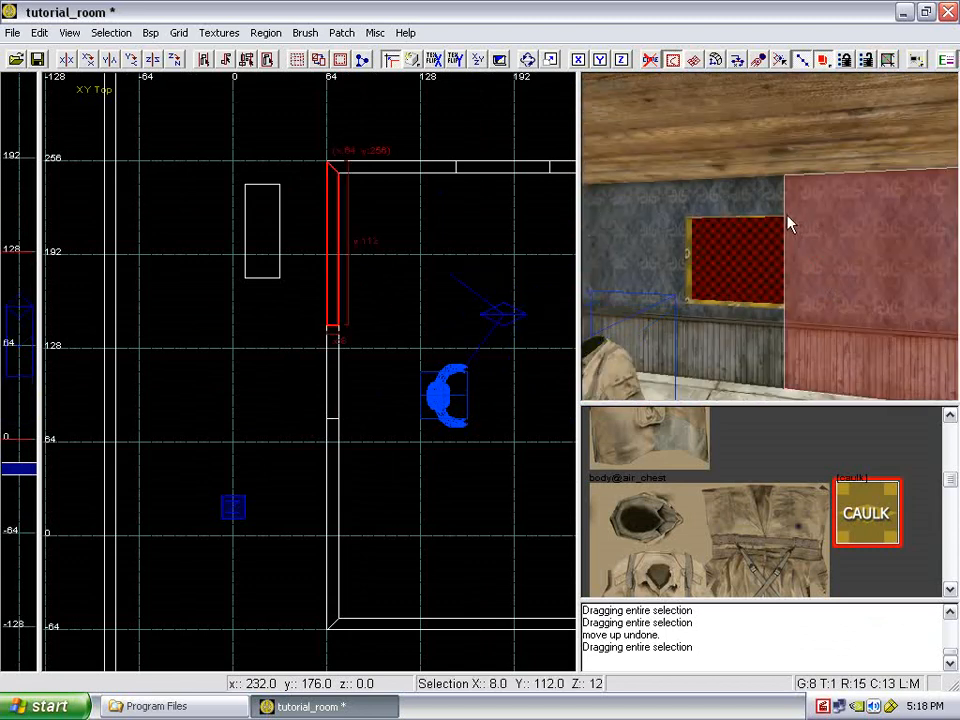
shift+click(750, 207)
shift+click(669, 237)
shift+click(719, 317)
right_click(745, 324)
key(Down)
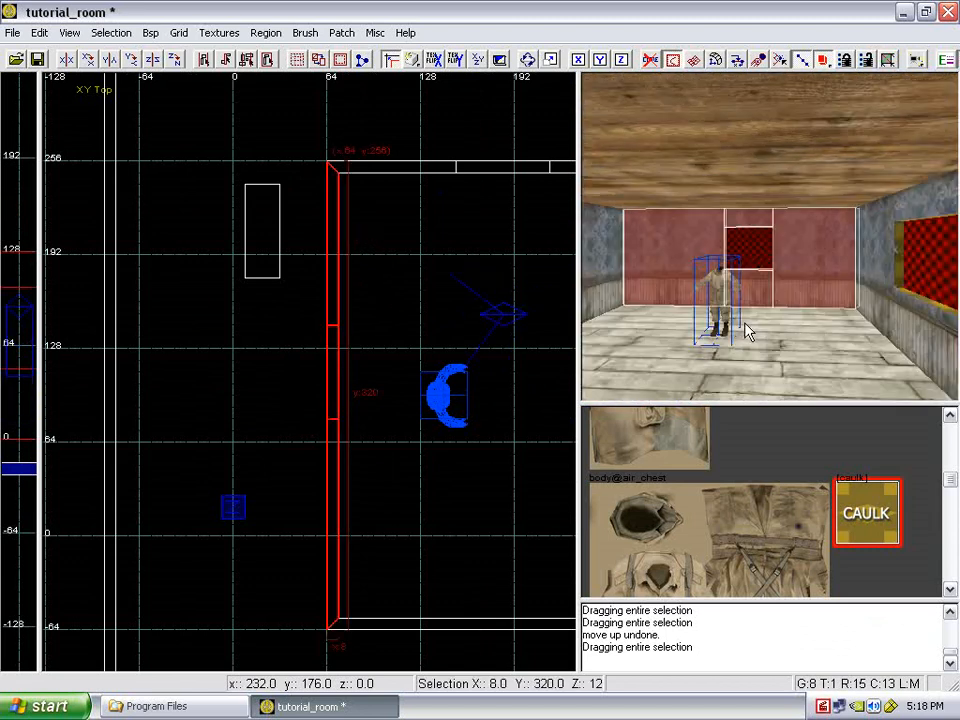
right_click(747, 323)
key(Escape)
- Select the wall pieces around the CSG-subtracted windows to compare how that wall is split, and deselect them
shift+click(820, 250)
shift+click(855, 209)
shift+click(952, 264)
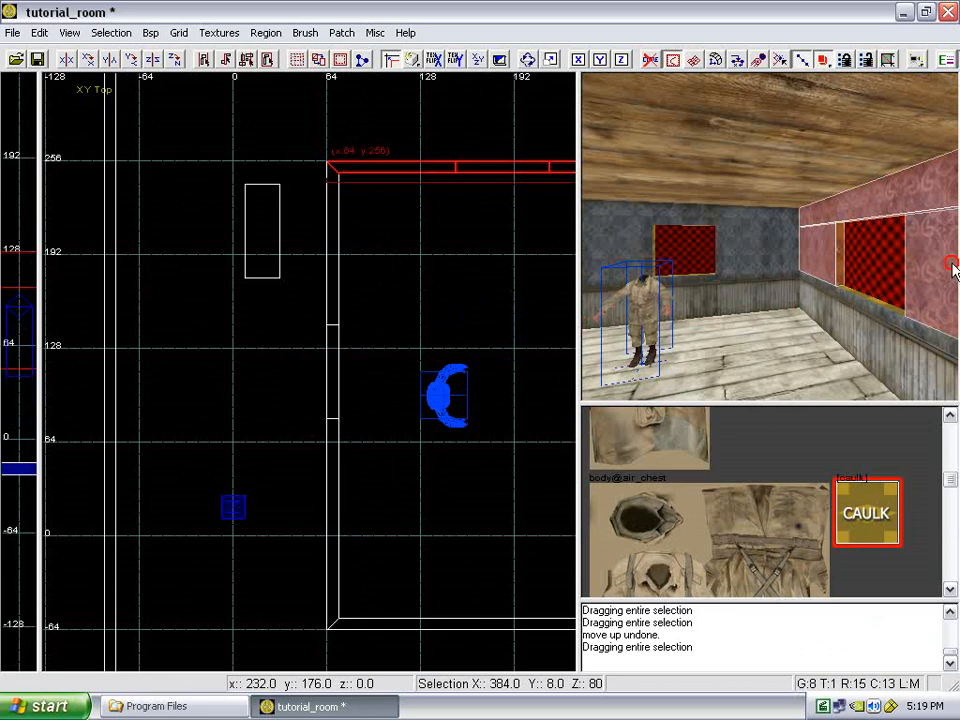
shift+click(910, 346)
right_click(828, 313)
key(Up)
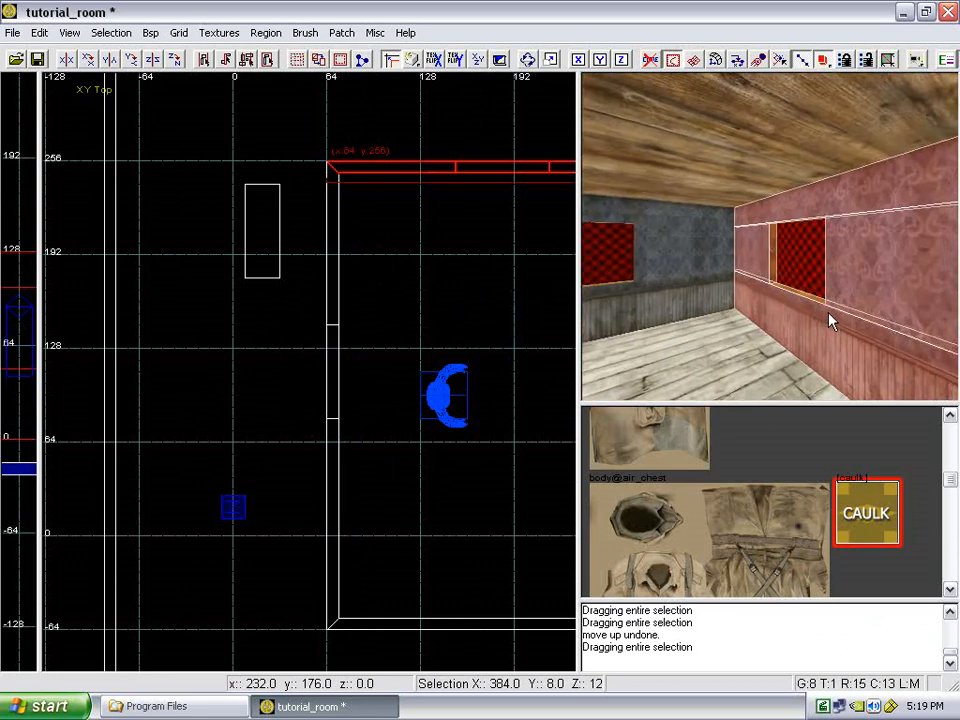
key(Up)
right_click(828, 313)
key(Escape)
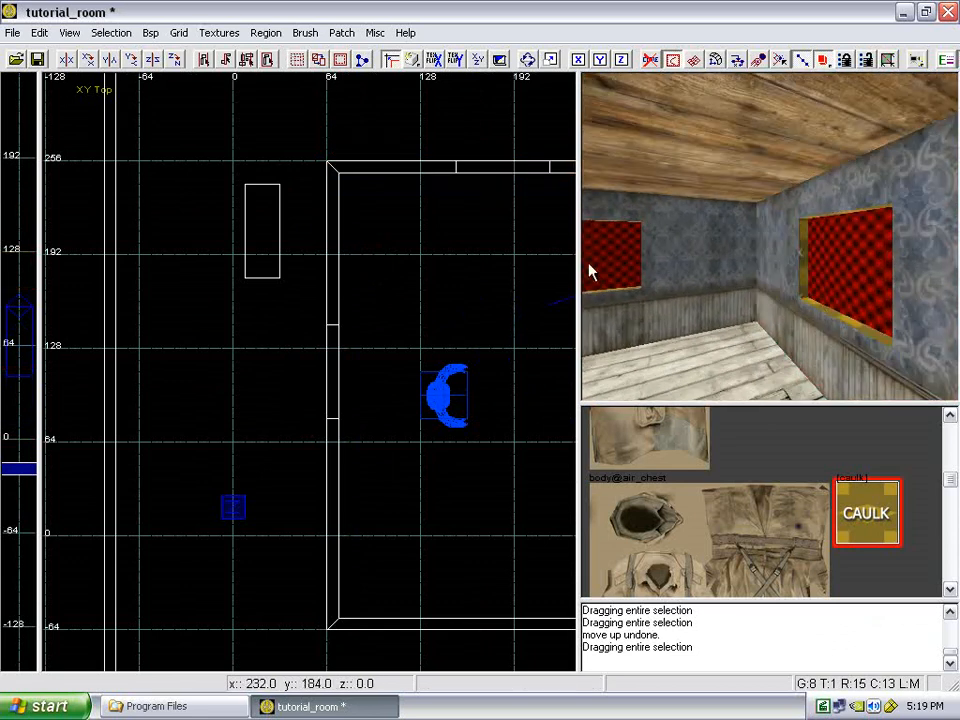
- Delete the leftover caulk brush outside the room, reached through the window opening
right_click(663, 261)
right_click(742, 288)
key(Up)
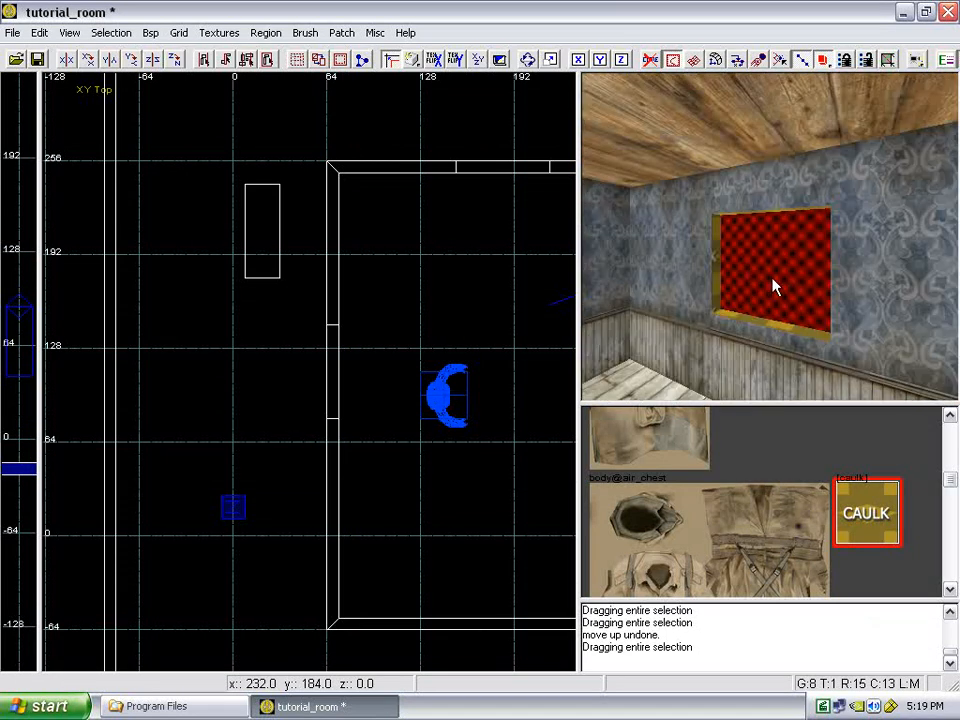
right_click(772, 279)
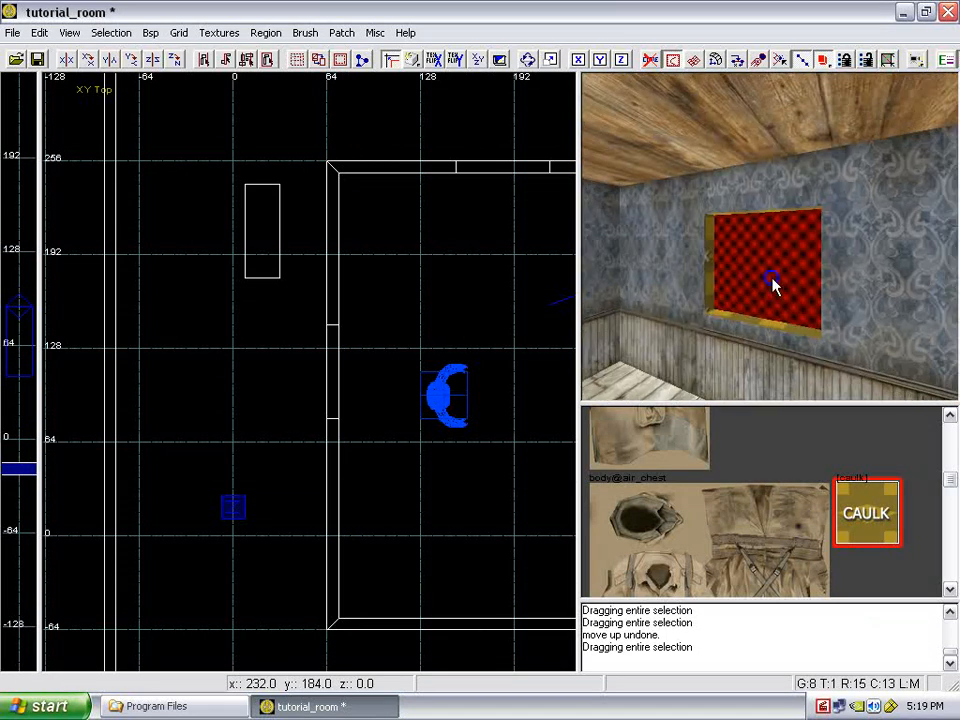
right_drag(772, 279, 772, 279)
key(Up)
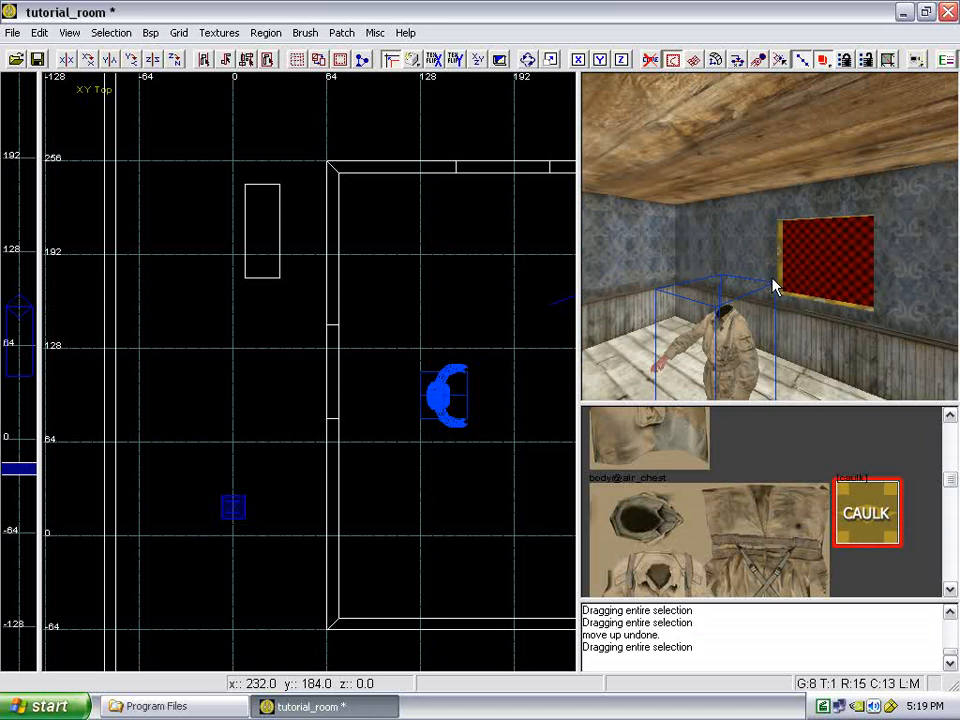
mouse_move(762, 279)
right_down()
mouse_move(755, 275)
mouse_move(757, 286)
mouse_move(797, 285)
right_up()
shift+click(818, 266)
key(BackSpace)
- Identify the windowless wall behind the magenta box by selecting it, and deselect it
scroll(445, 288, down, 2)
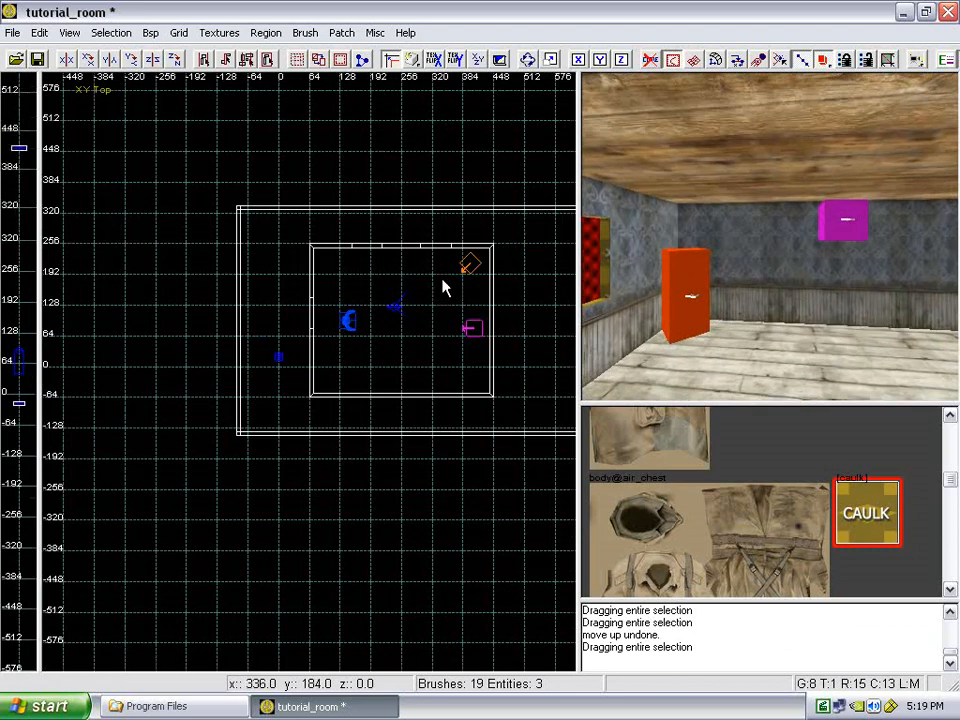
right_drag(421, 284, 421, 284)
scroll(421, 284, up, 3)
scroll(400, 297, up, 1)
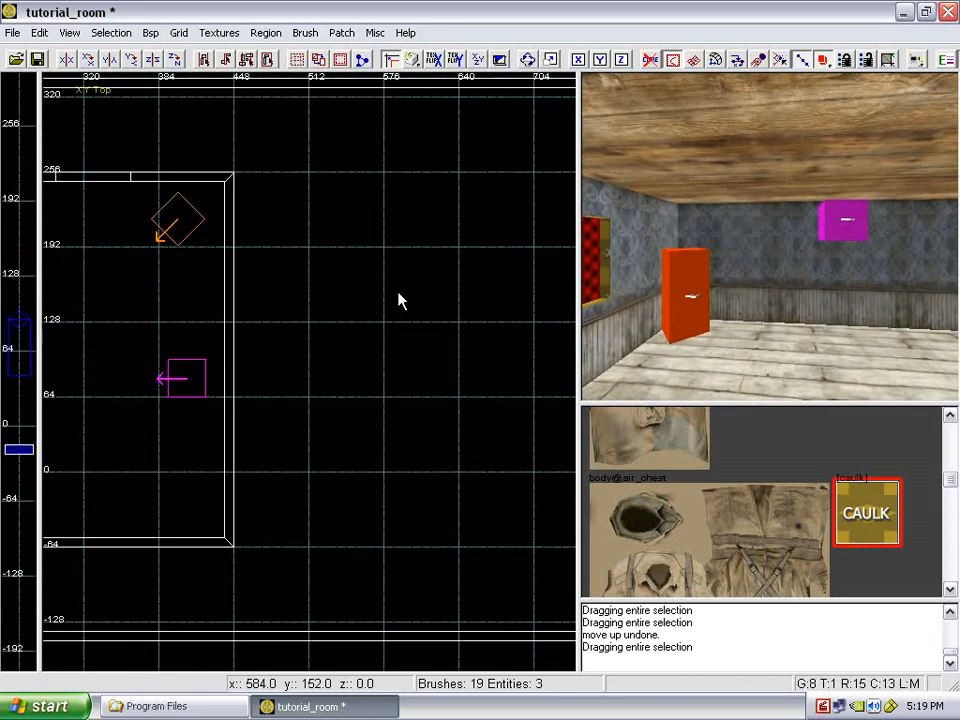
right_drag(705, 317, 705, 317)
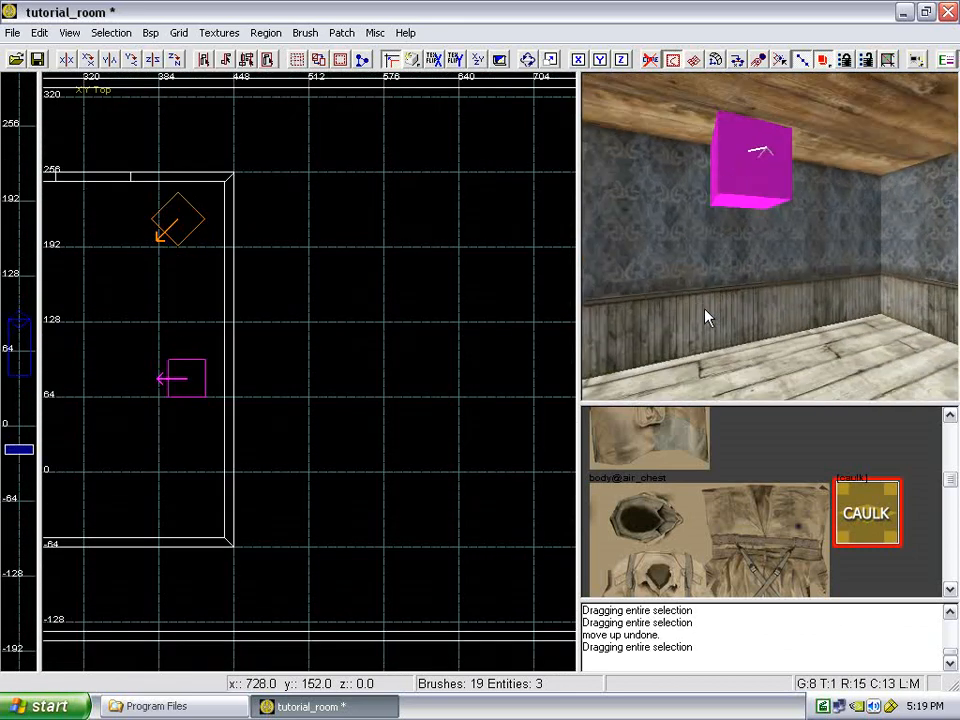
right_click(705, 317)
key(Up)
shift+click(705, 317)
key(Down)
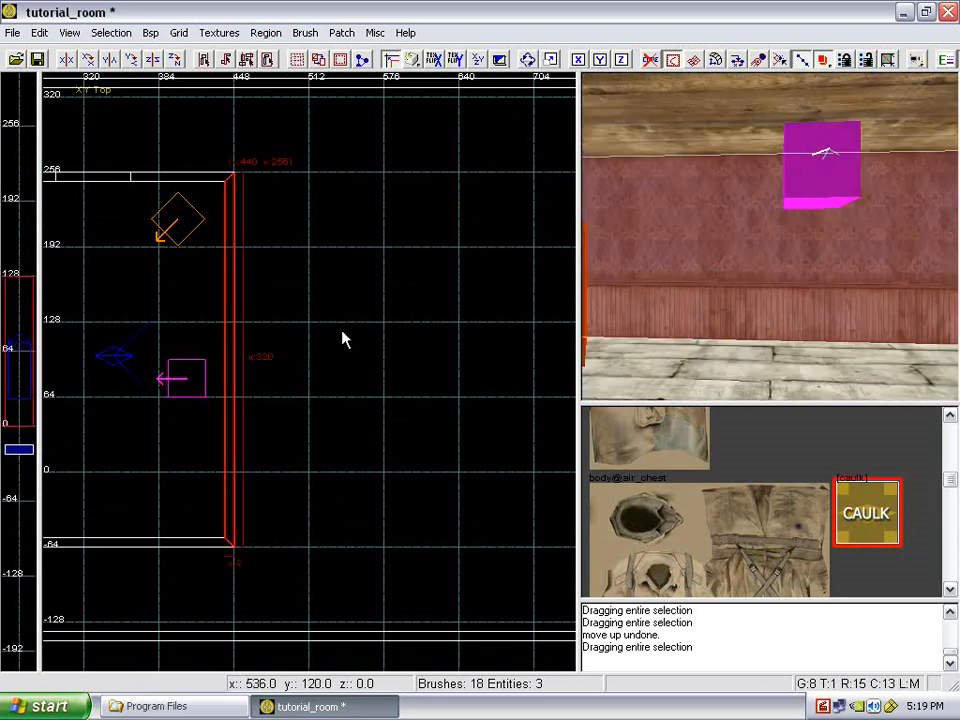
key(Escape)
- Draw a caulk brush 8 units thick and 64 units wide inside the wall at x 440, from y 80 to 144
right_drag(262, 323, 264, 321)
scroll(264, 321, up, 2)
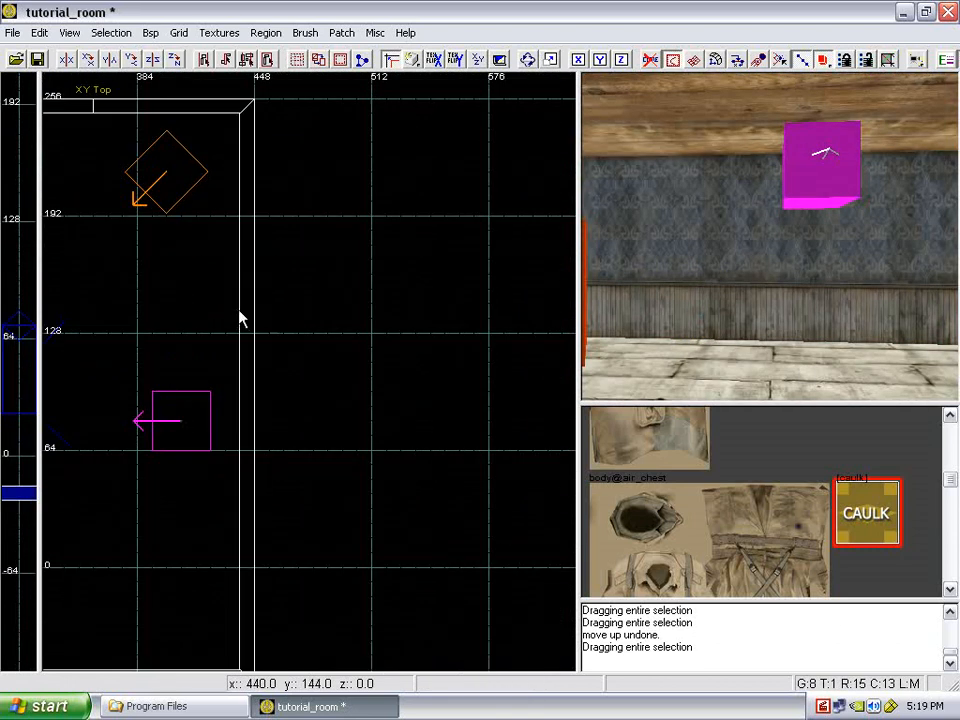
mouse_move(239, 309)
mouse_down()
mouse_move(272, 377)
mouse_move(255, 399)
mouse_move(242, 467)
mouse_move(270, 424)
mouse_move(249, 442)
mouse_up()
right_drag(308, 380, 350, 378)
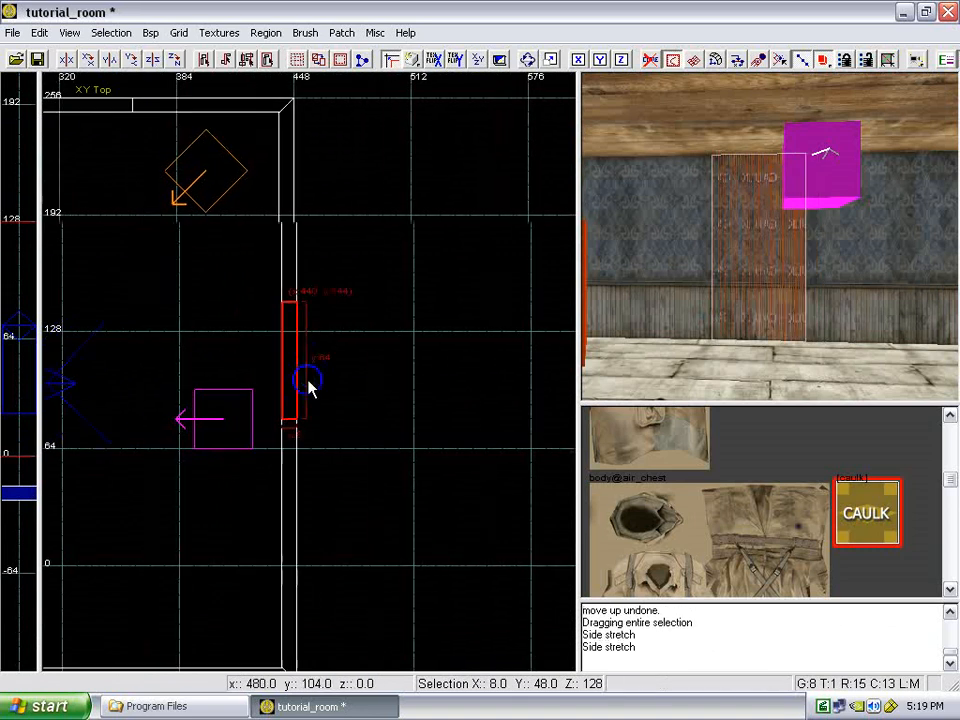
key(Escape)
- Examine the overlap of the new caulk brush and the wall by selecting both, and deselect them
right_click(689, 298)
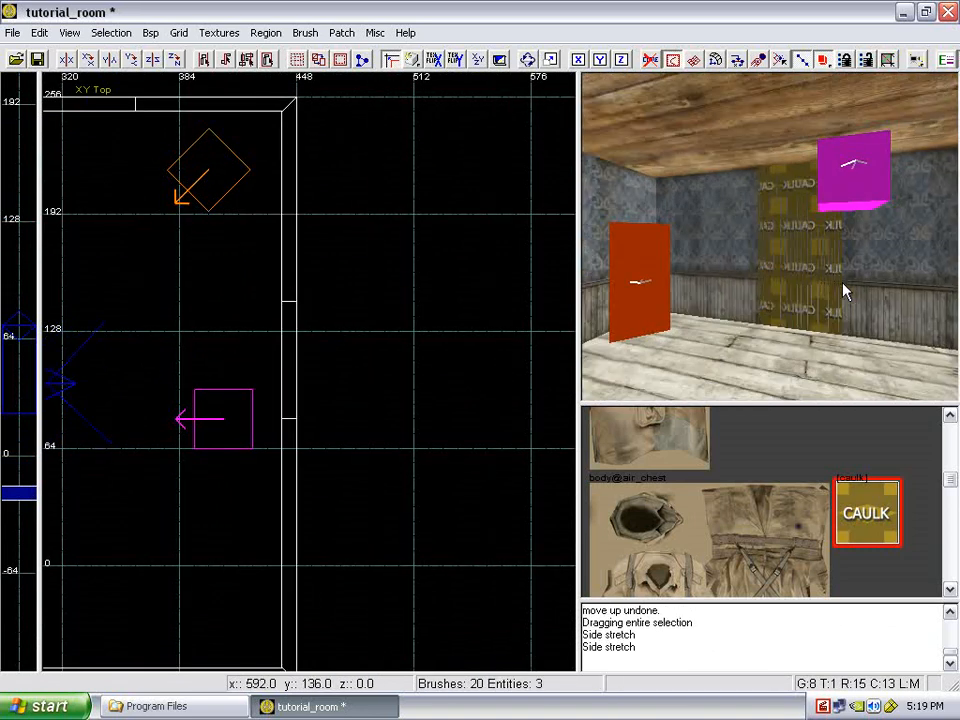
right_click(798, 288)
shift+click(798, 288)
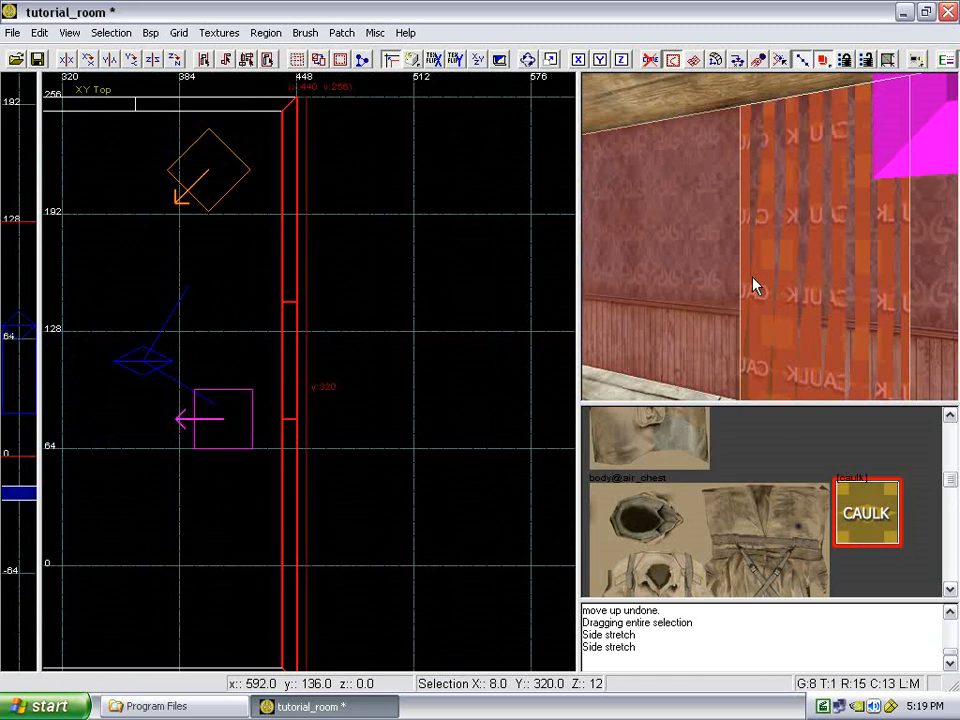
key(Escape)
key(Up)
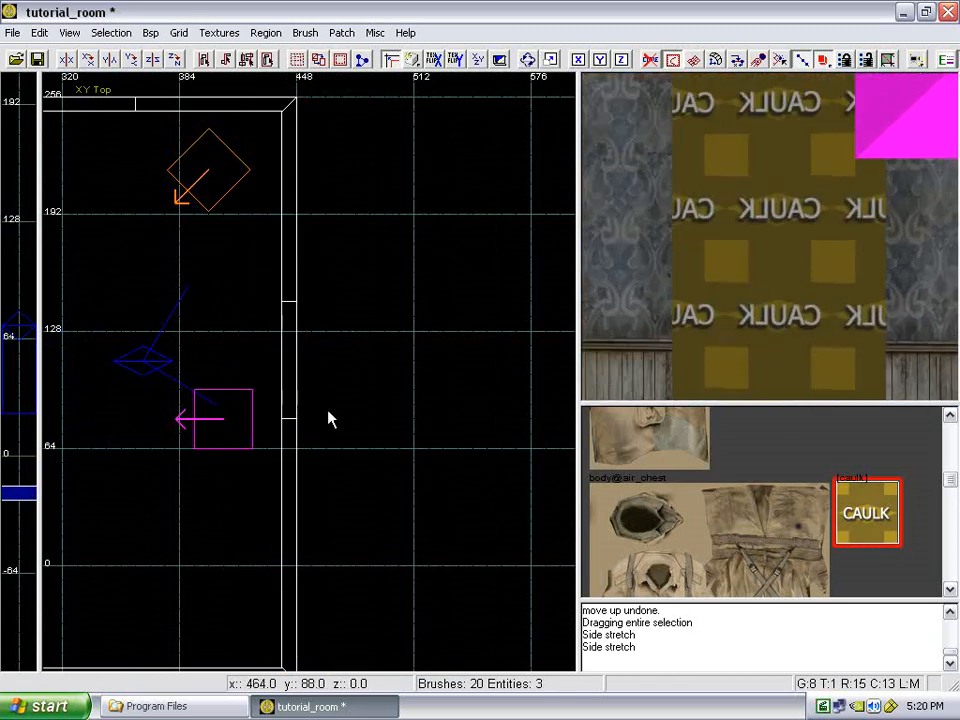
- Select only the caulk brush, widen it to 24 units so it extends 8 units past each wall face, and deselect it
right_click(679, 320)
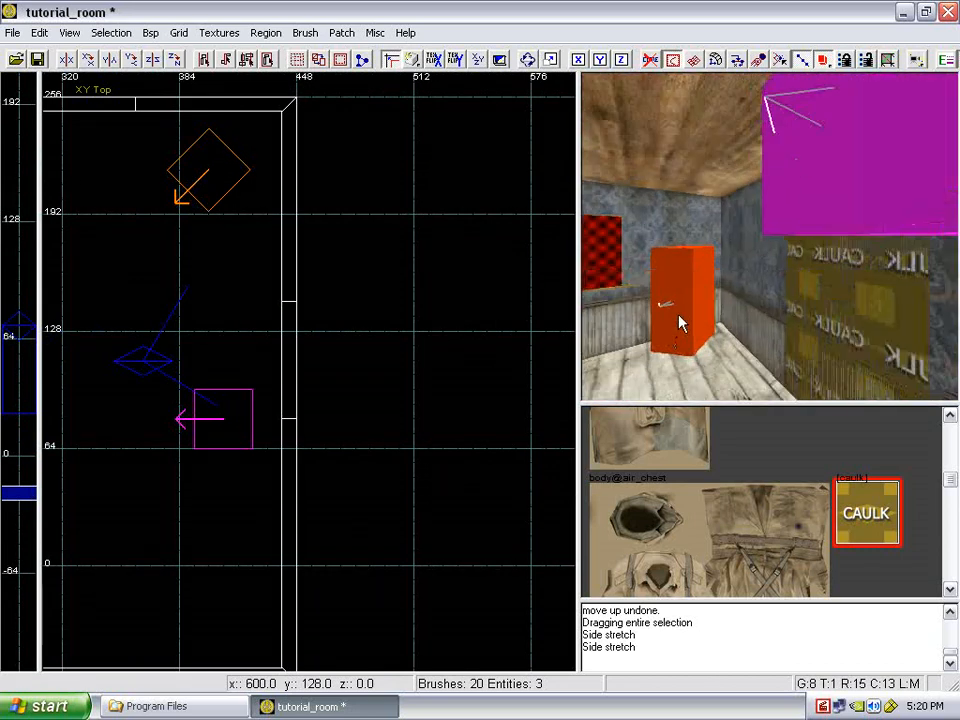
right_click(833, 293)
shift+click(833, 293)
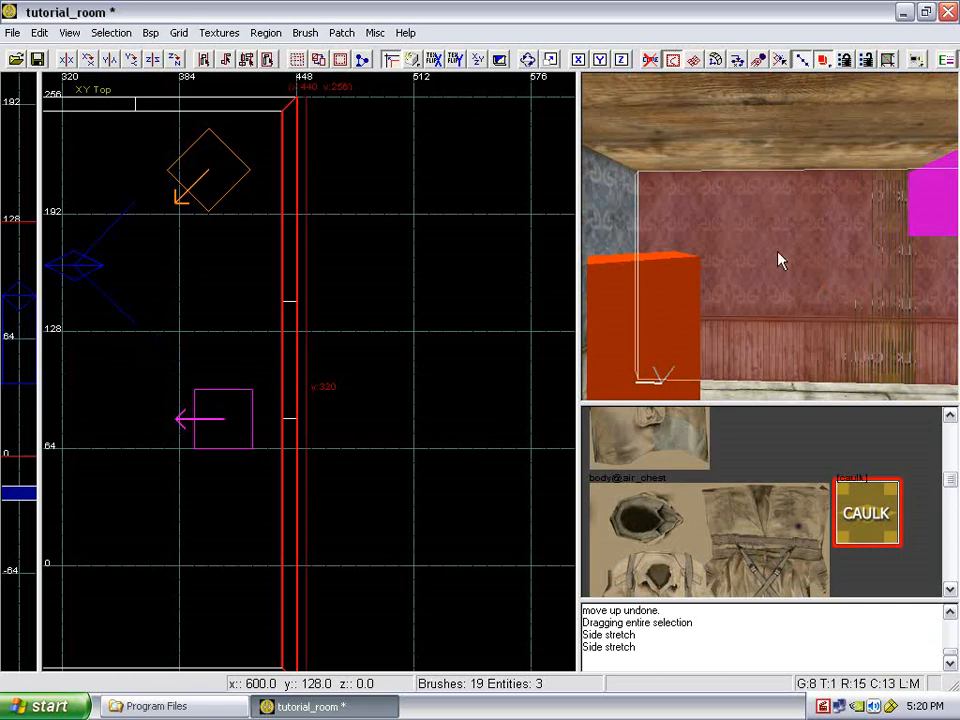
shift+click(873, 297)
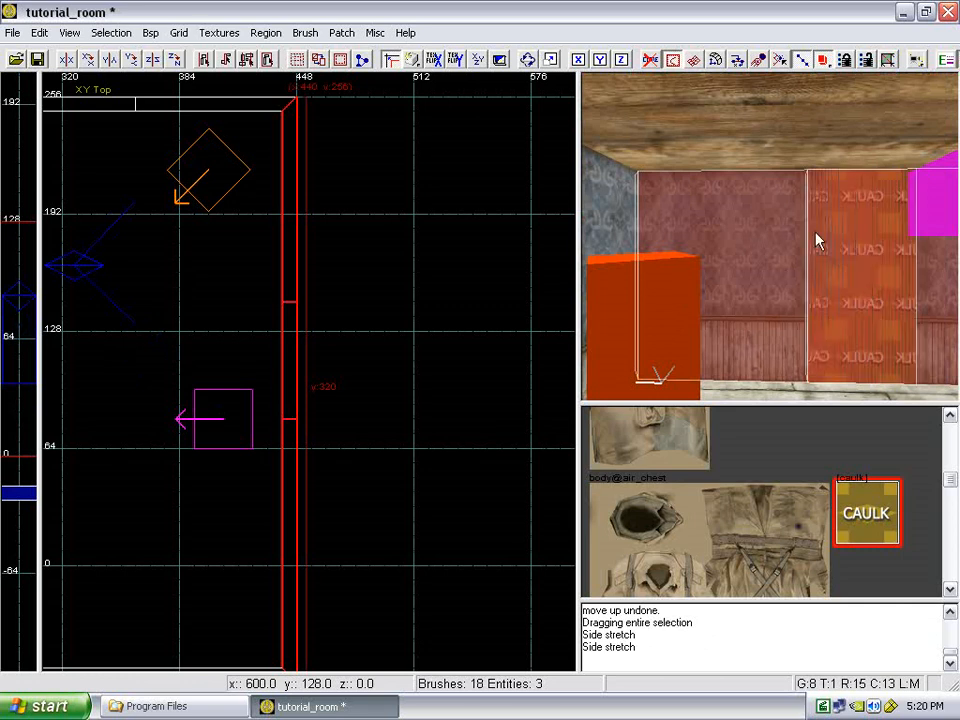
shift+click(761, 220)
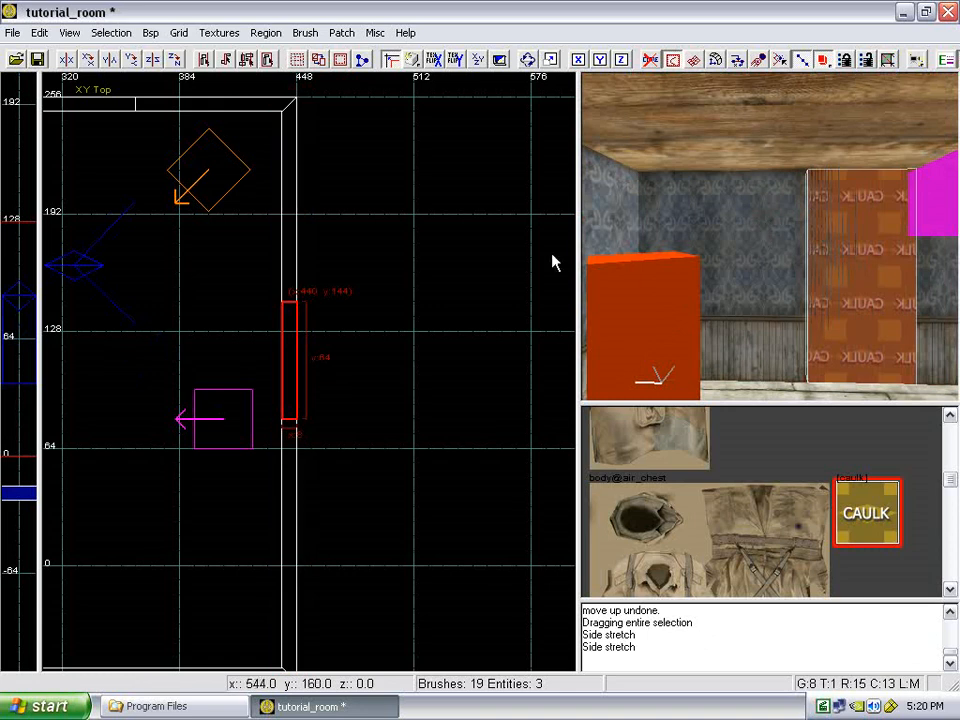
drag(264, 357, 253, 358)
drag(343, 358, 354, 358)
key(Escape)
right_drag(790, 310, 800, 309)
shift+click(788, 366)
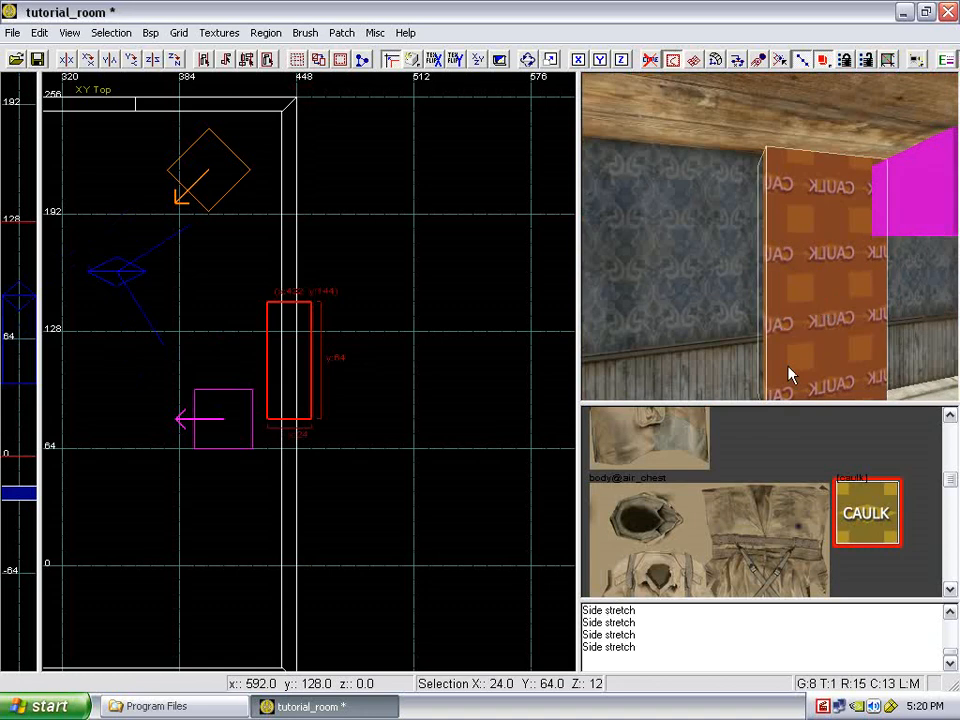
key(Escape)
- Move the soldier model across the room to stand in front of the caulk brush as a height reference
right_drag(788, 366, 780, 330)
shift+click(792, 300)
scroll(423, 386, down, 4)
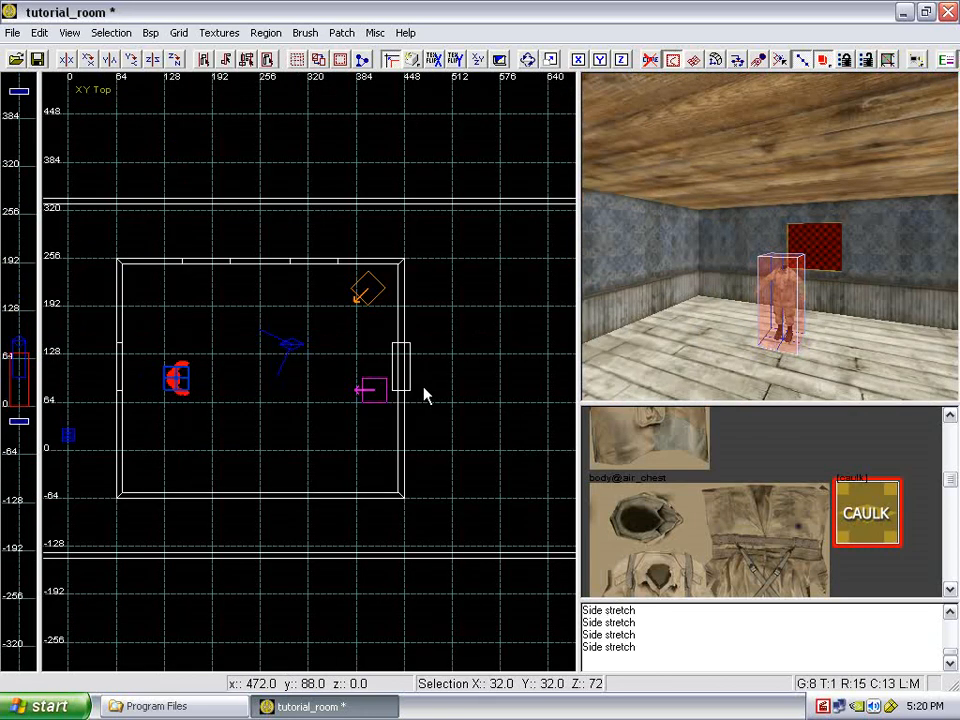
drag(254, 386, 443, 370)
key(Escape)
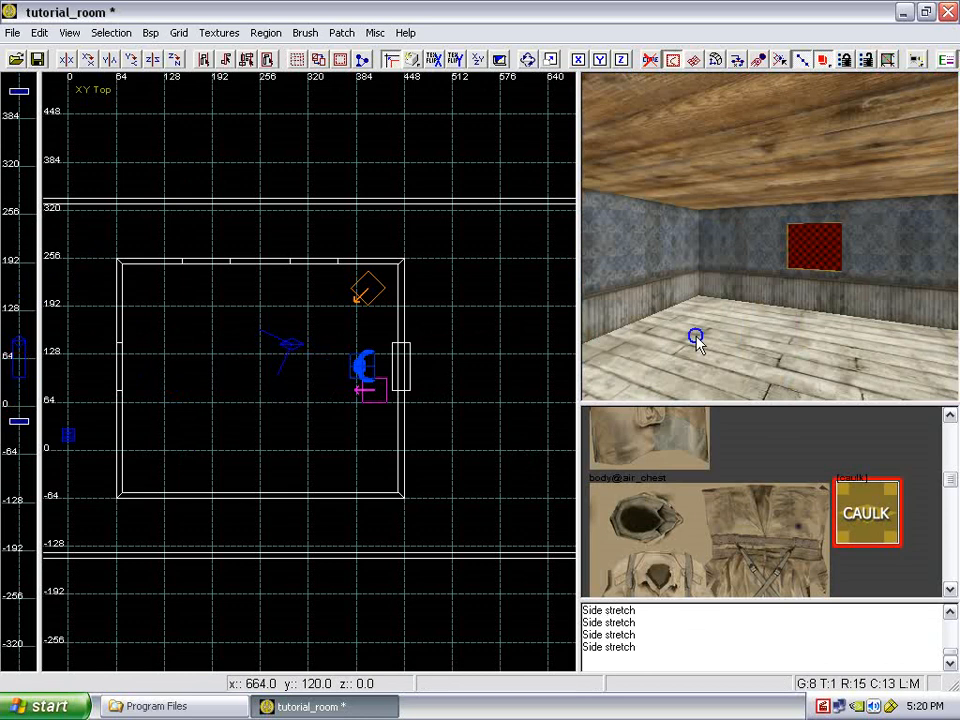
- Adjust the caulk brush's top in the XZ Front view to a doorway height of 96 units, and deselect it
right_drag(694, 336, 696, 339)
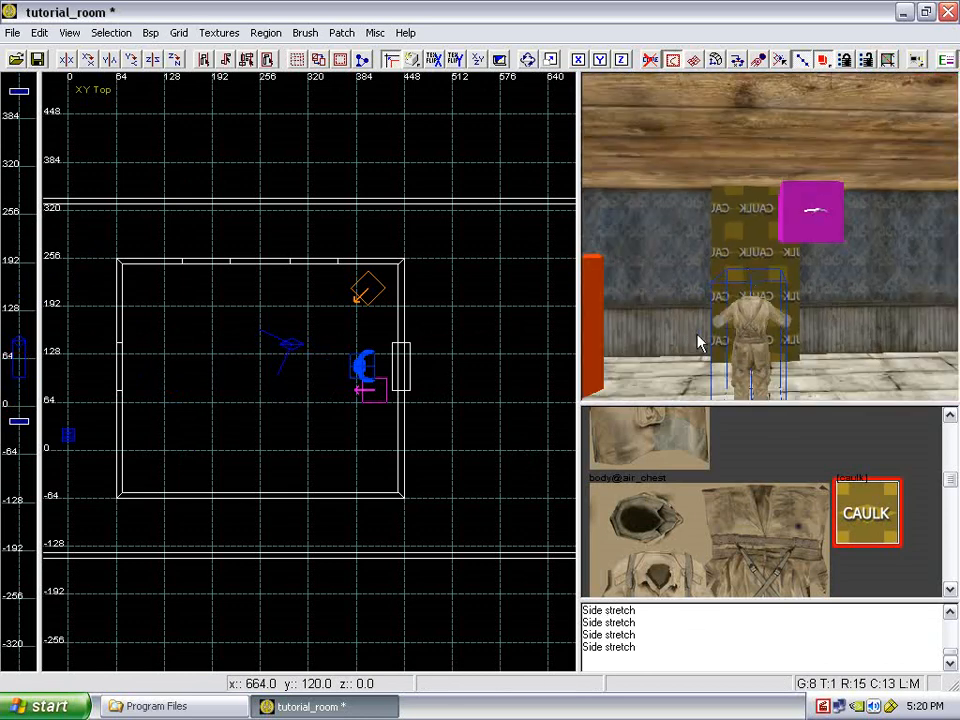
shift+click(752, 224)
key(ctrl+Tab)
scroll(268, 343, up, 5)
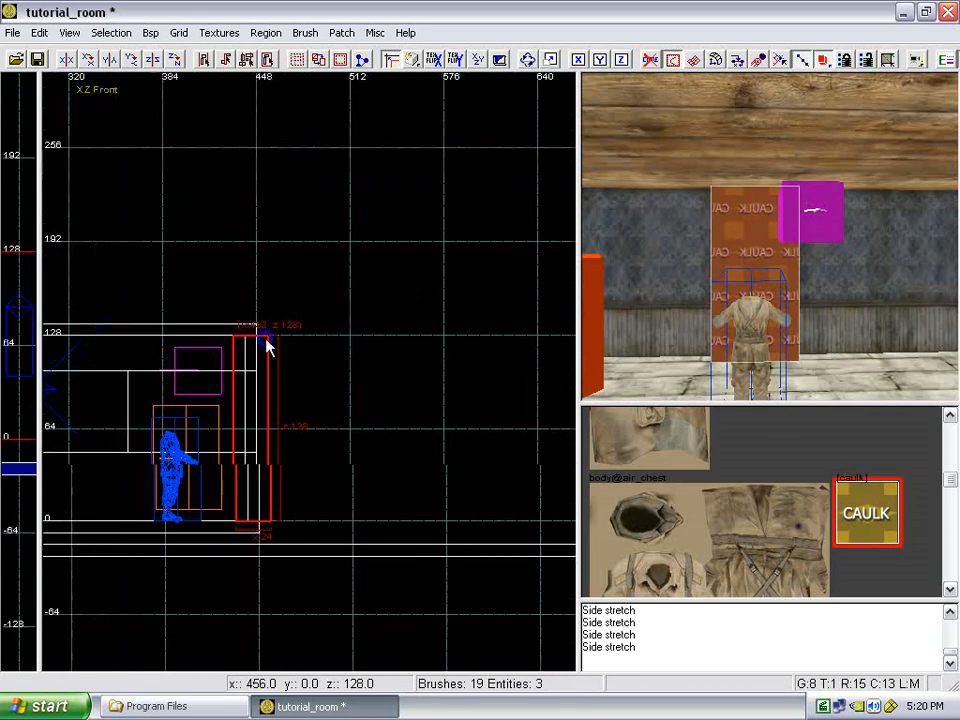
mouse_move(266, 270)
mouse_down()
mouse_move(309, 219)
mouse_move(309, 294)
mouse_up()
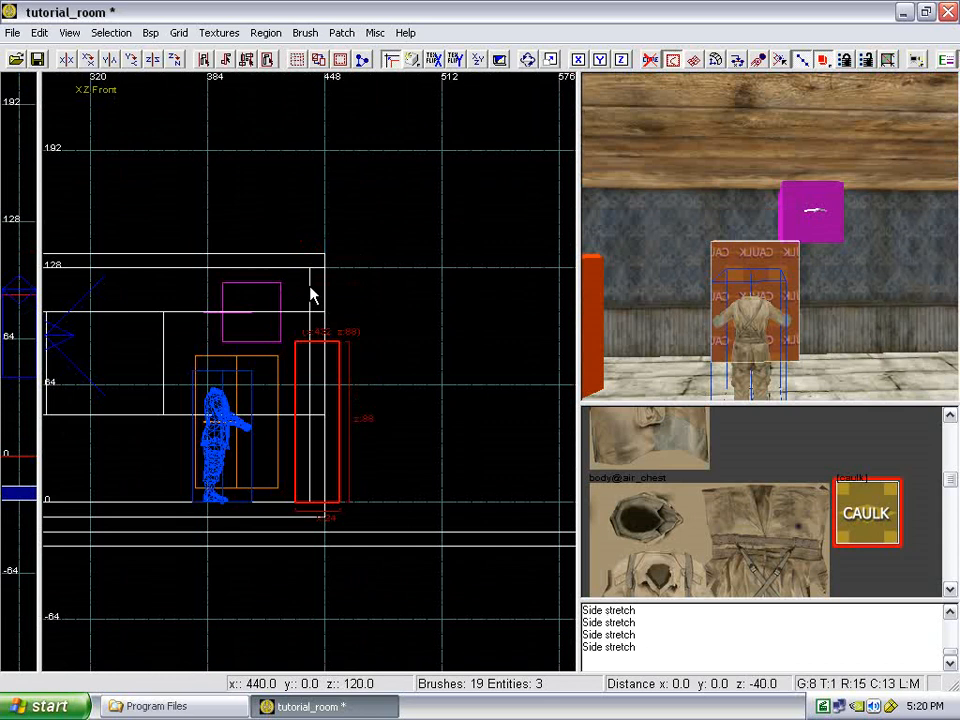
right_drag(706, 302, 709, 294)
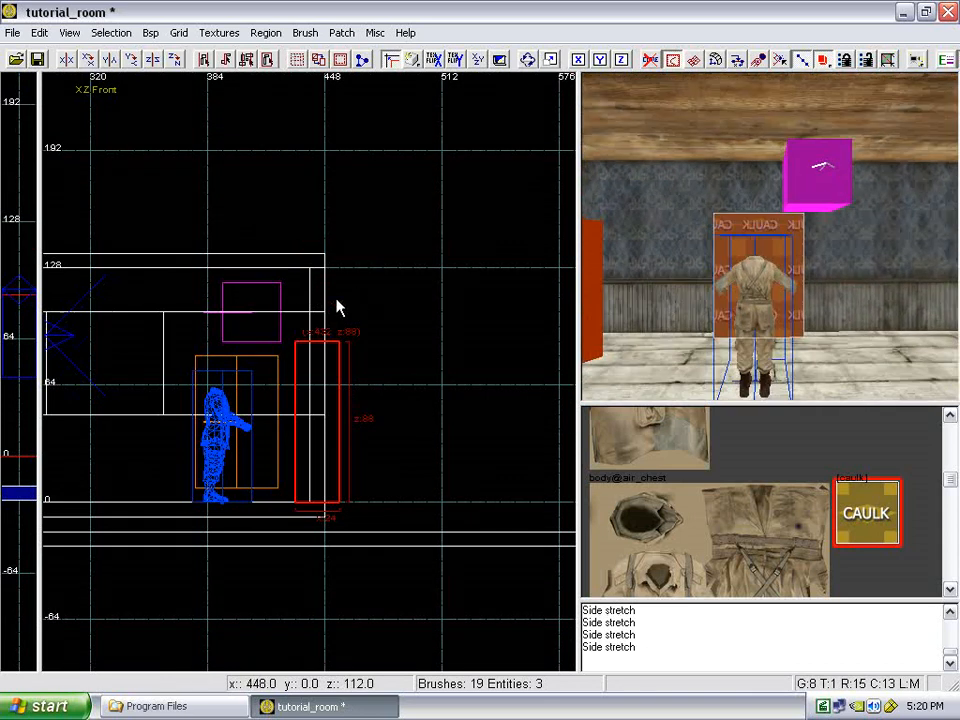
drag(335, 300, 330, 289)
right_drag(591, 265, 592, 266)
key(Escape)
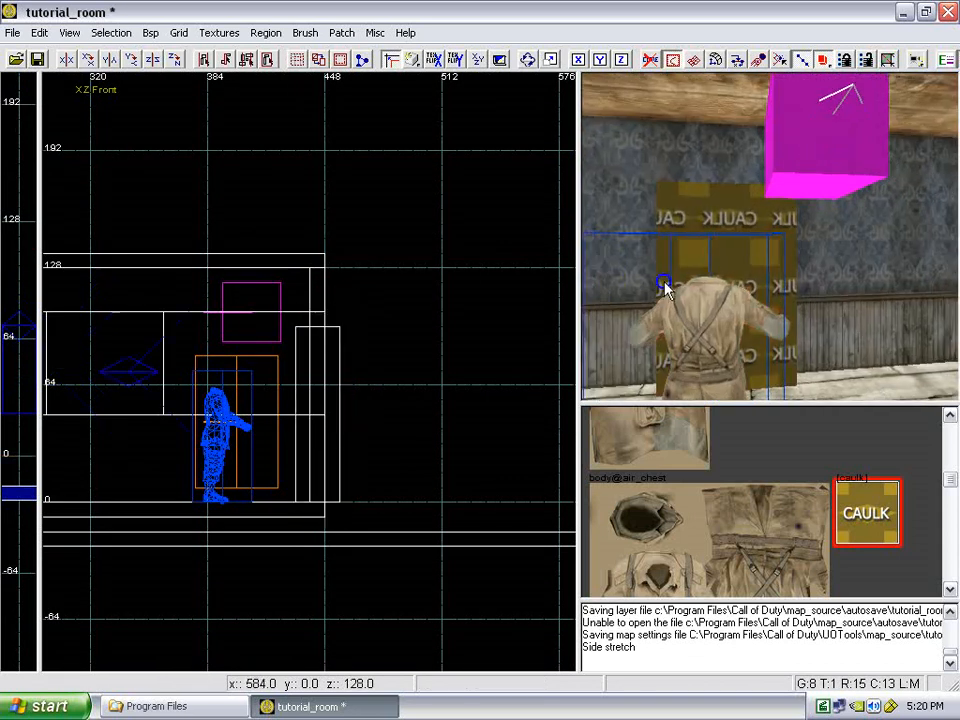
- Subtract the caulk brush from the wall with CSG Subtract and delete the brush to leave the doorway
mouse_move(664, 281)
right_down()
mouse_move(669, 289)
mouse_move(704, 241)
right_up()
shift+click(698, 276)
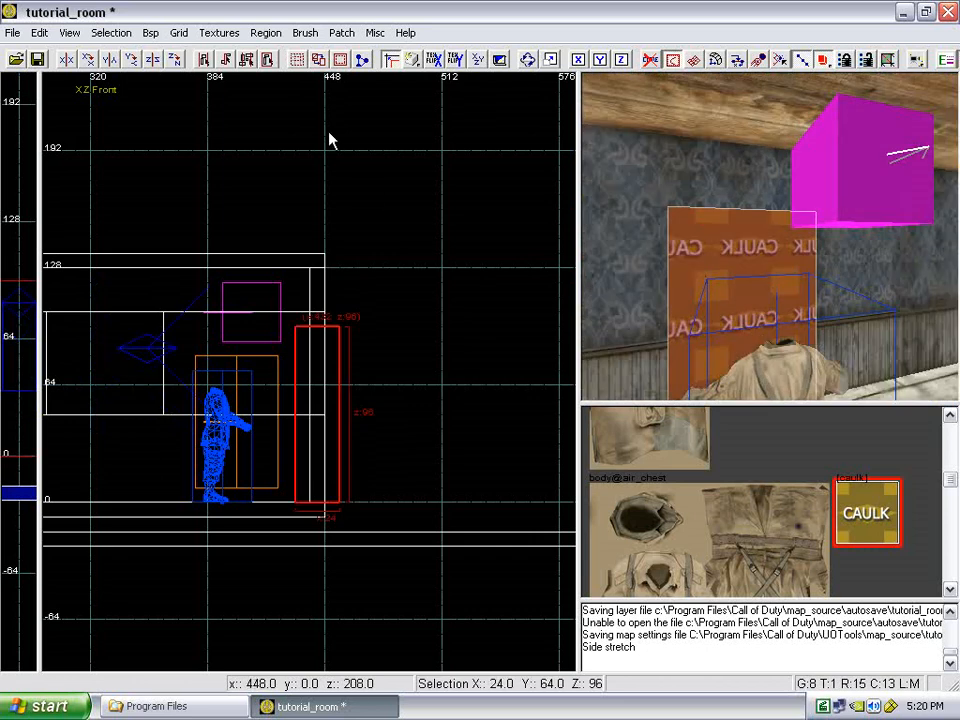
click(297, 59)
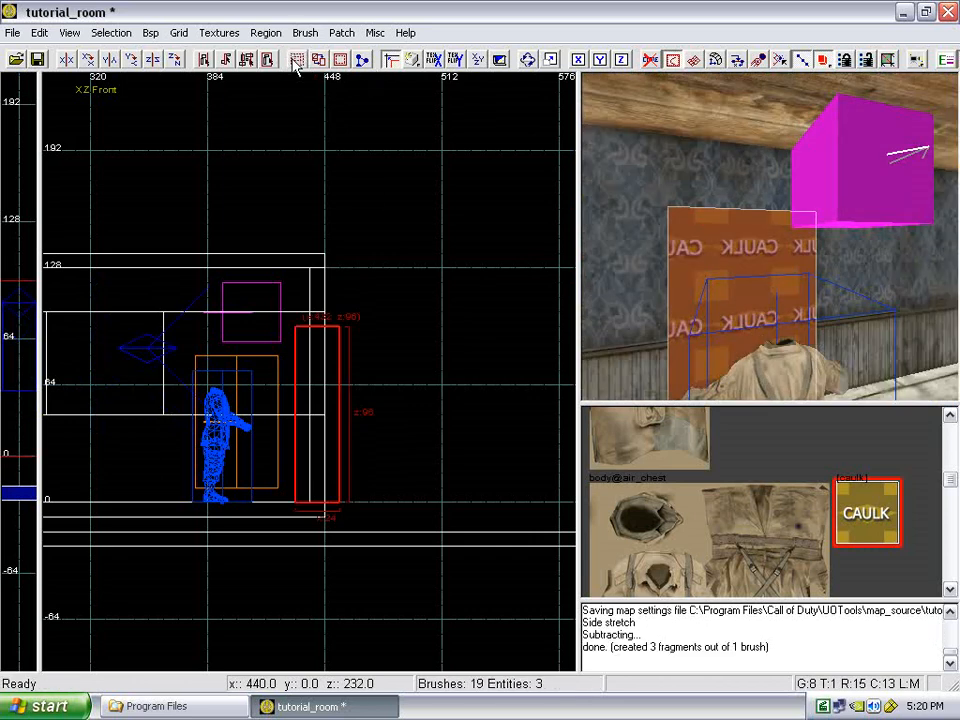
key(Delete)
- Examine the new doorway from inside and outside the room in the camera view
key(Up)
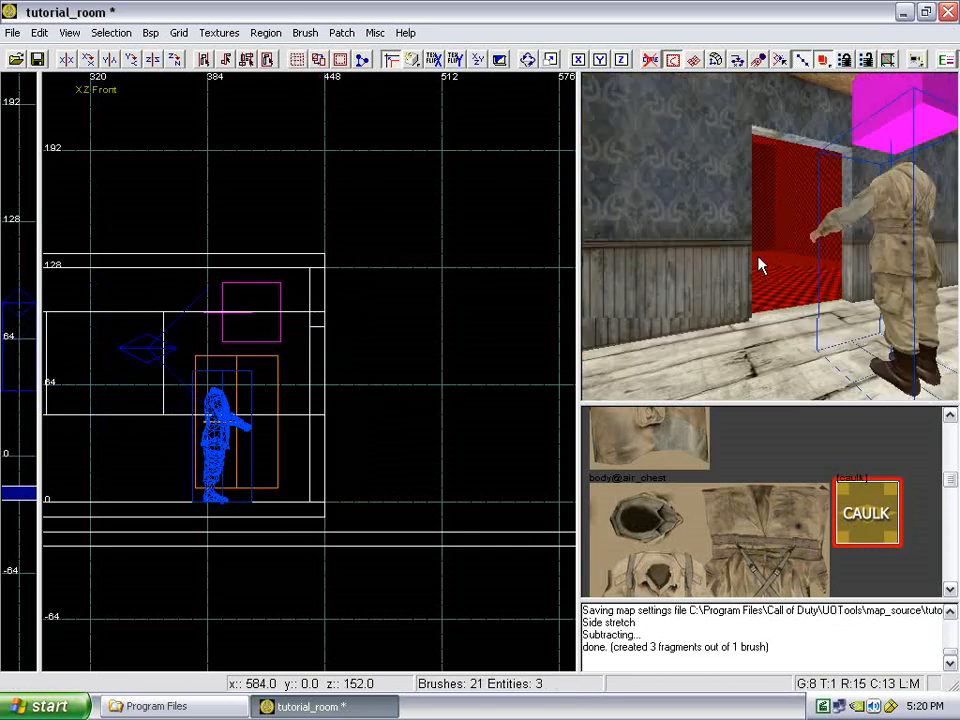
key(Up)
key(Up)
key(Right)
key(Right)
key(Right)
key(Right)
key(Right)
key(Right)
key(Right)
key(Right)
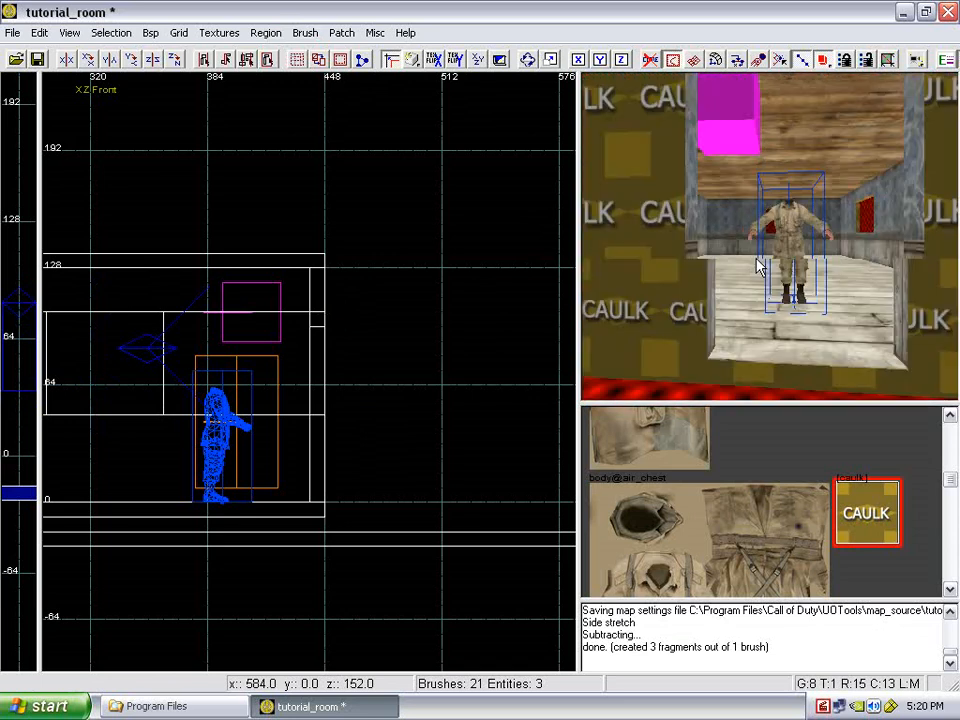
key(Down)
key(Down)
key(Up)
key(Up)
key(Up)
key(Up)
key(Right)
key(Right)
key(Right)
key(Right)
key(Right)
key(Right)
right_drag(753, 257, 758, 257)
scroll(424, 279, down, 4)
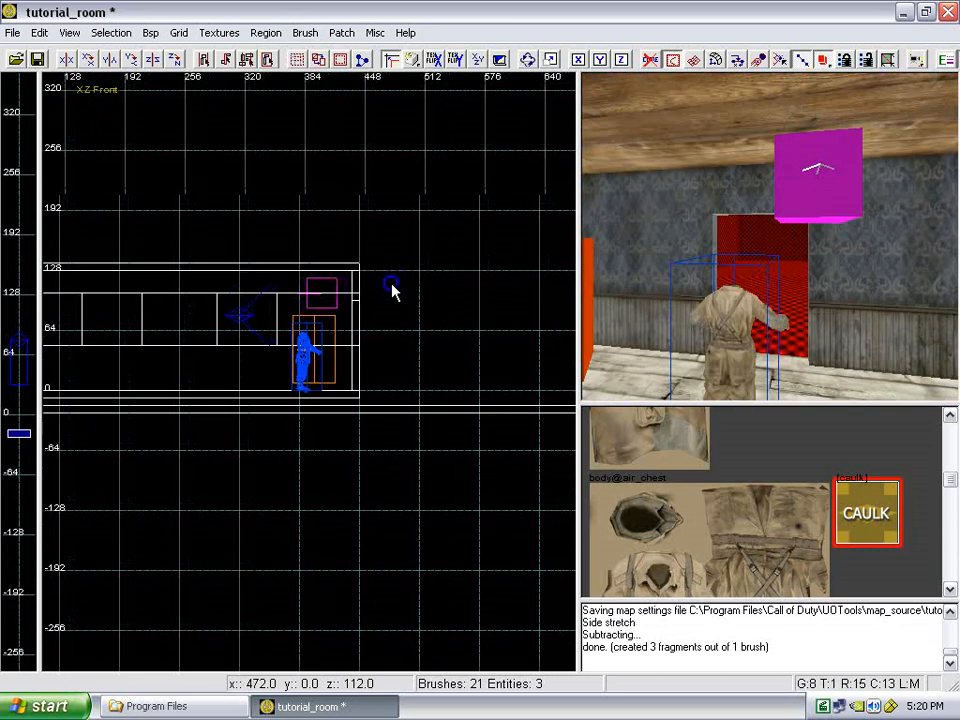
- Draw a caulk brush outside the doorway wall in the XZ Front view, matching the first room's height and 376 units long
scroll(392, 287, up, 3)
mouse_move(311, 253)
mouse_down()
mouse_move(354, 285)
mouse_move(328, 339)
mouse_move(354, 340)
mouse_up()
scroll(328, 339, down, 3)
right_drag(354, 340, 317, 332)
mouse_move(317, 332)
mouse_down()
mouse_move(396, 378)
mouse_move(468, 385)
mouse_up()
scroll(467, 377, up, 1)
drag(405, 384, 407, 392)
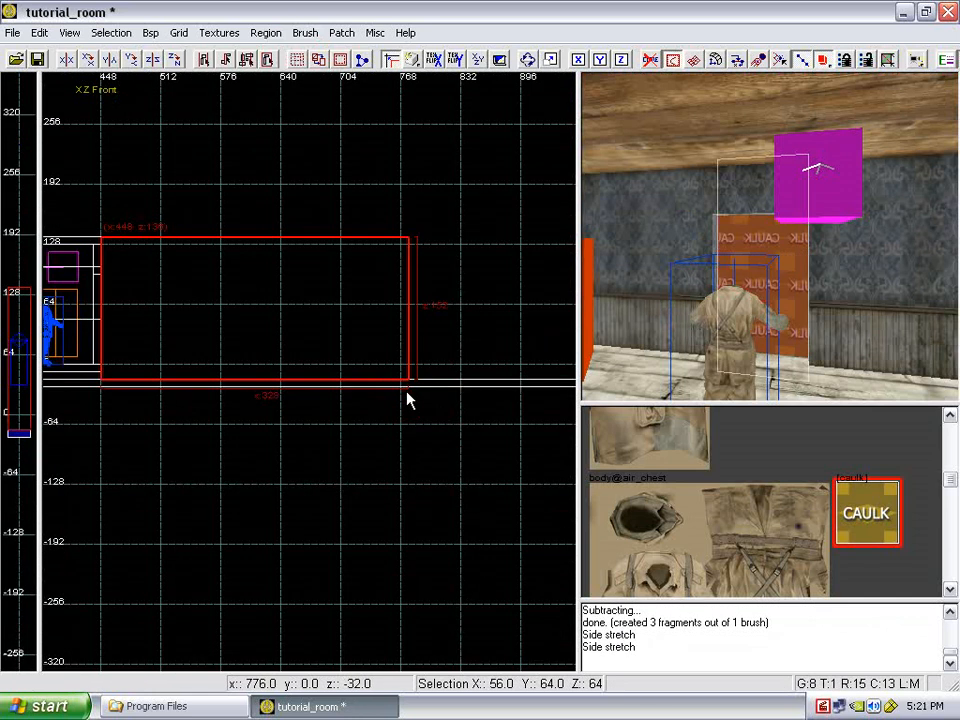
drag(472, 340, 517, 311)
drag(397, 408, 403, 411)
- Stretch both long sides of the caulk brush in the XY Top view to match the first room's 320-unit width
right_drag(729, 306, 729, 306)
scroll(418, 340, down, 3)
key(ctrl+Tab)
key(ctrl+Tab)
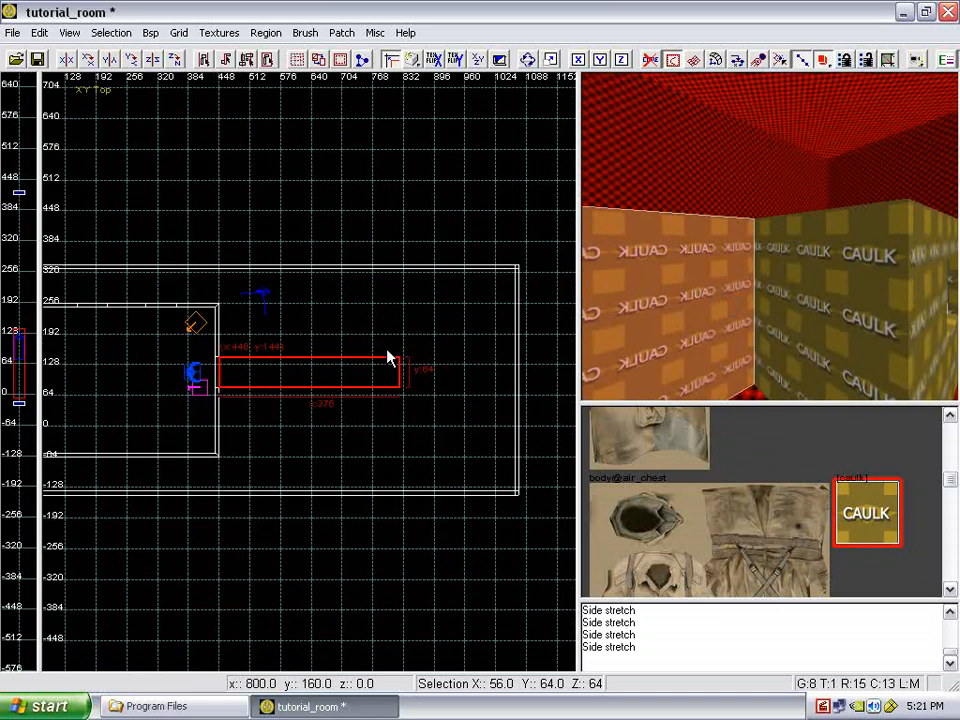
scroll(354, 366, up, 2)
drag(252, 326, 251, 248)
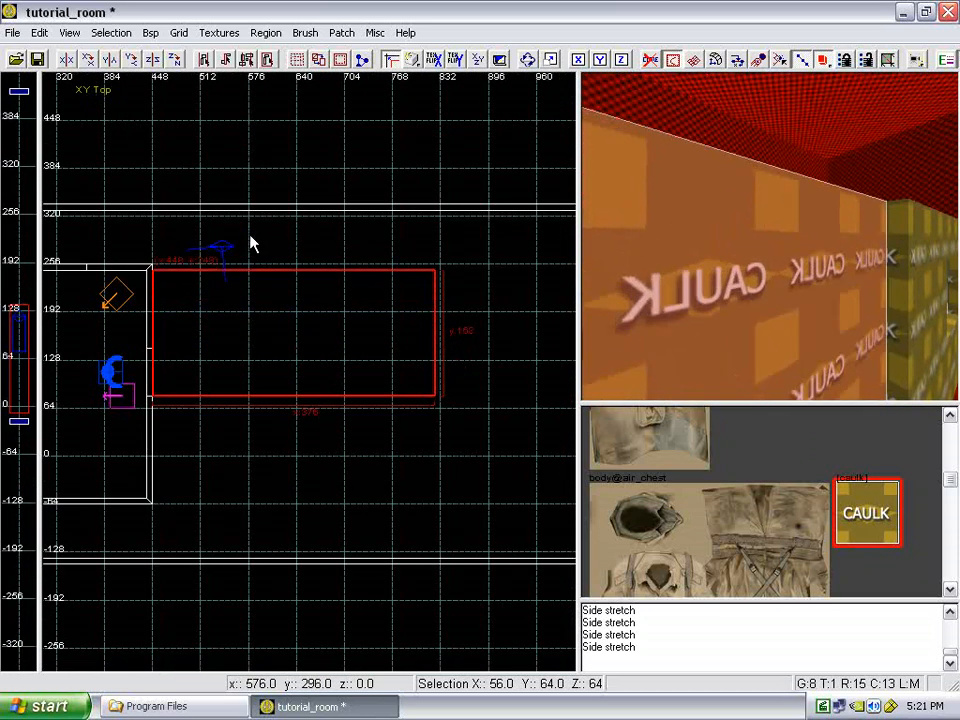
drag(251, 439, 270, 546)
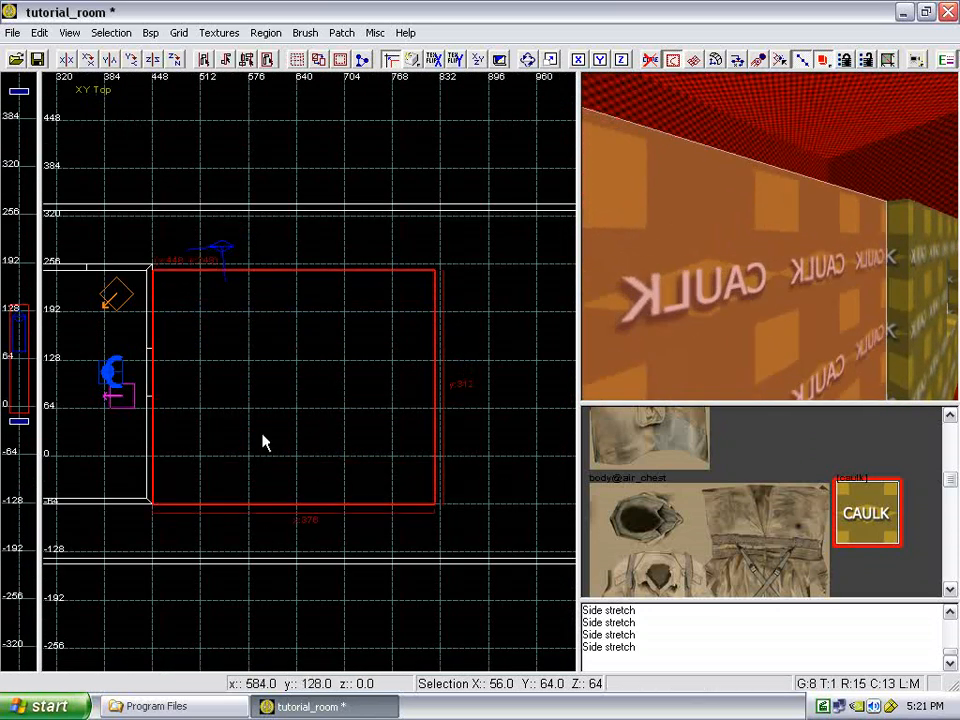
drag(253, 267, 253, 261)
scroll(408, 380, down, 3)
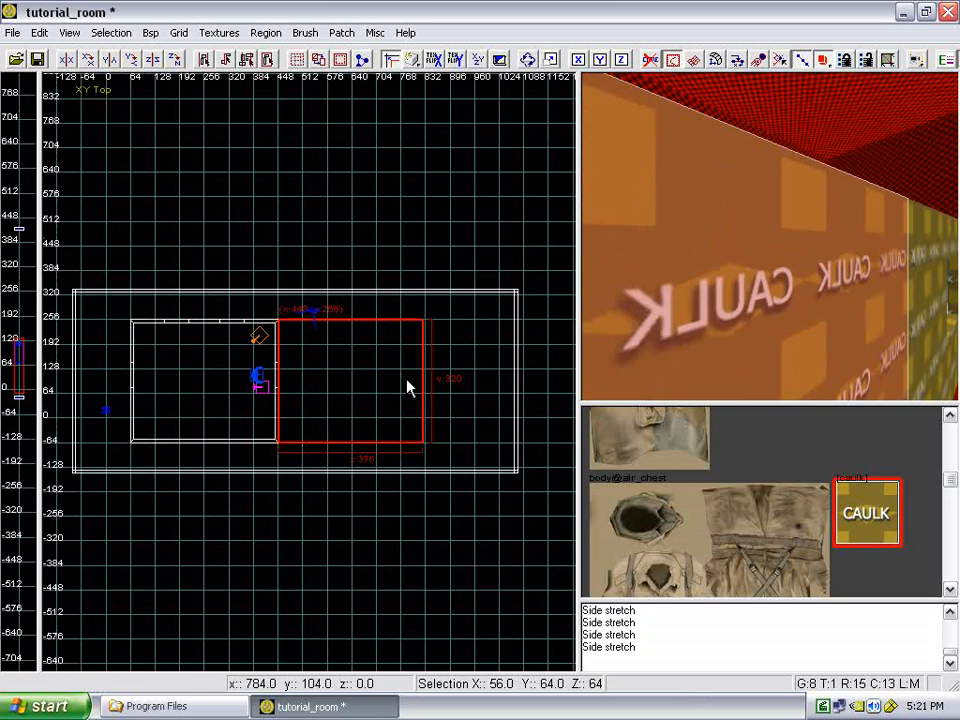
scroll(408, 380, up, 1)
- Hollow the caulk brush into a second room and delete its wall brush that blocks the doorway
right_click(691, 321)
key(Up)
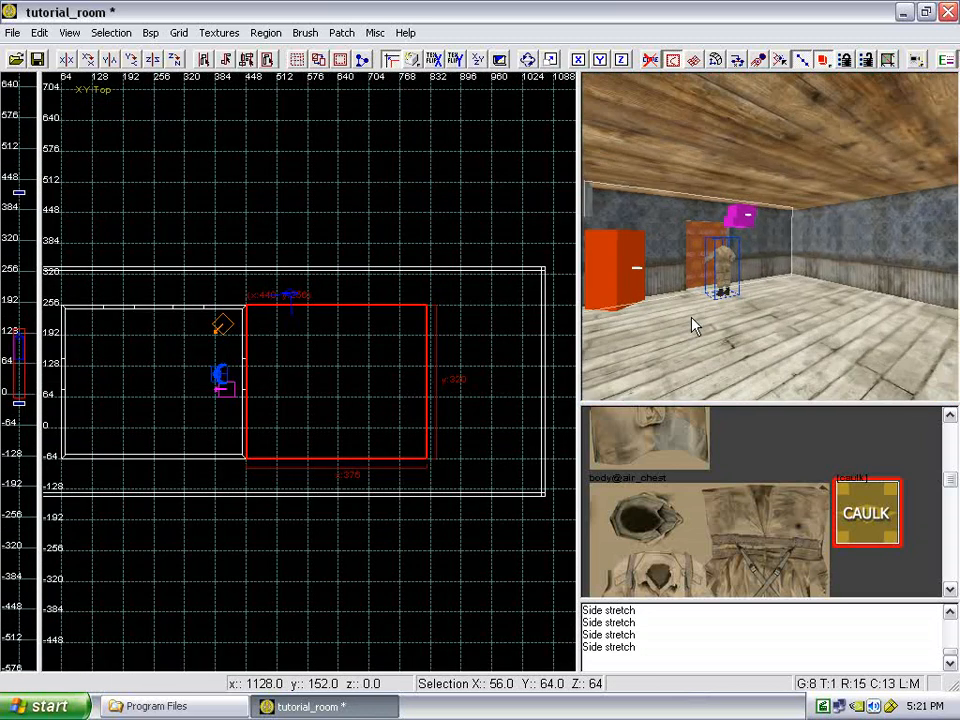
right_click(691, 321)
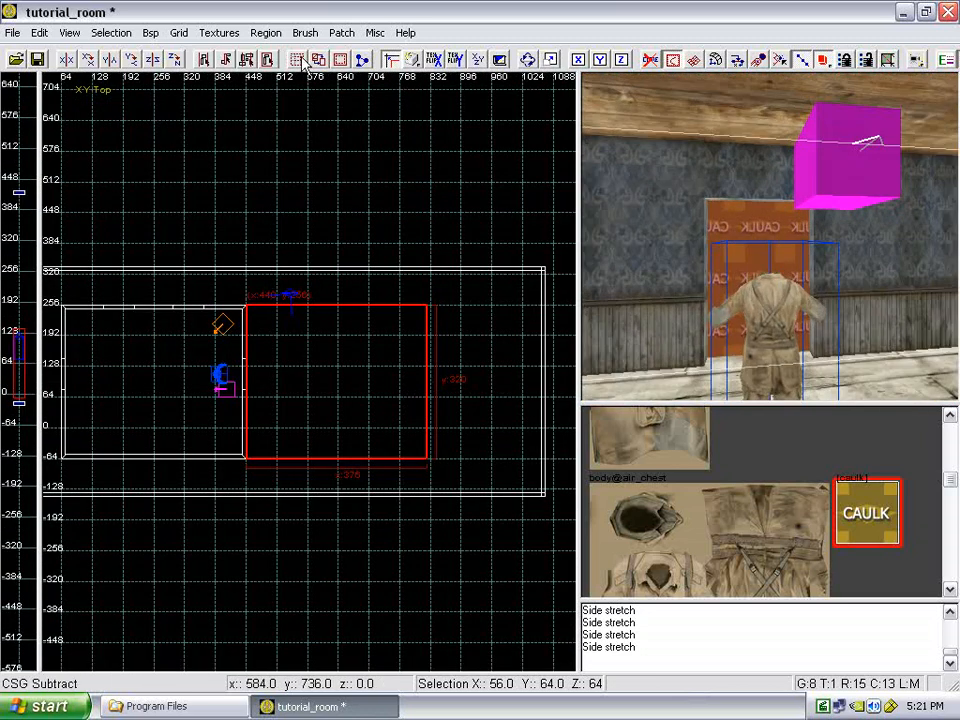
click(340, 60)
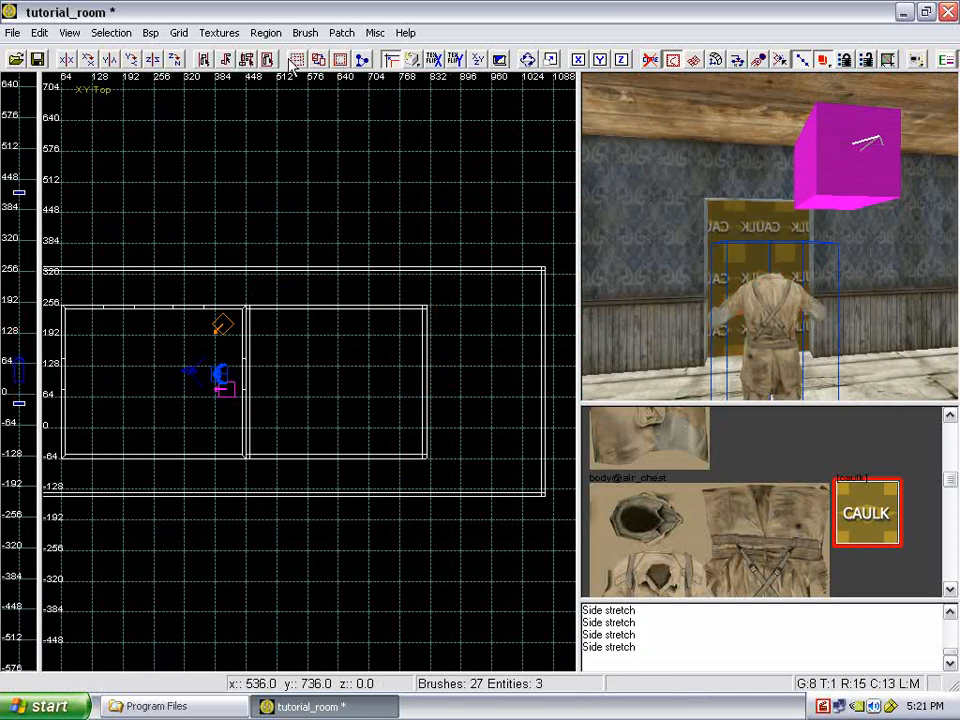
mouse_move(771, 252)
right_down()
mouse_move(761, 269)
mouse_move(771, 270)
right_up()
shift+click(765, 271)
key(BackSpace)
shift+click(771, 270)
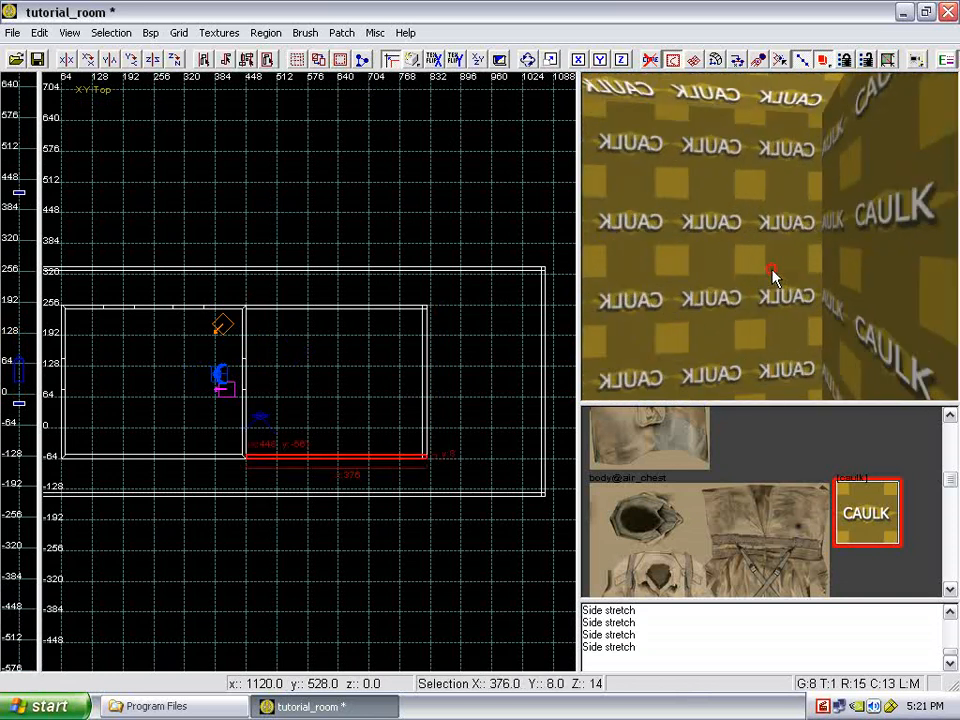
scroll(296, 455, up, 6)
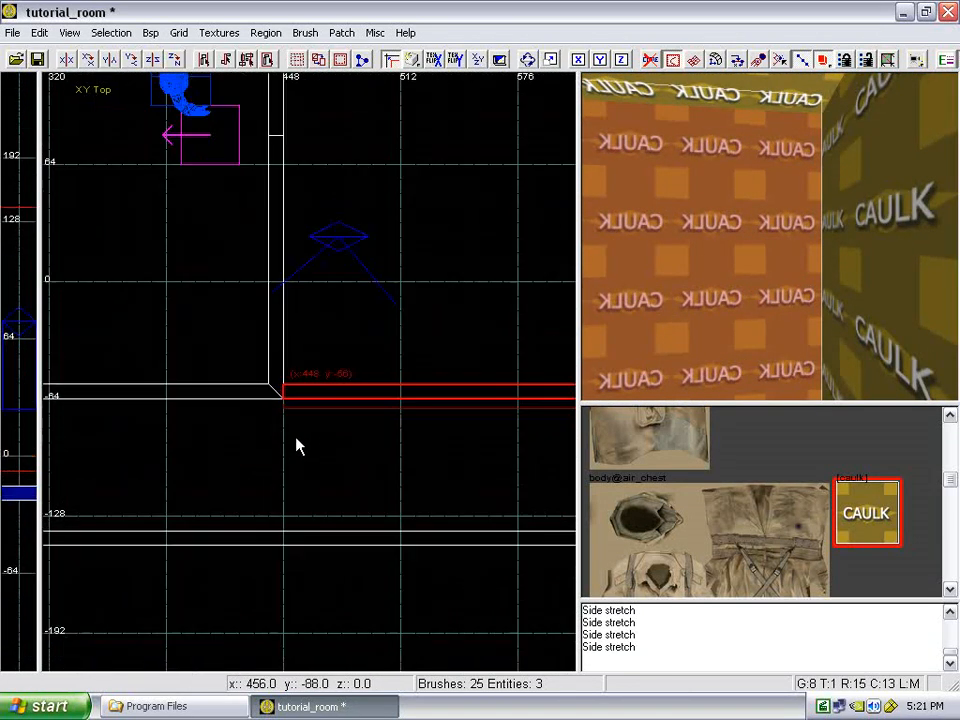
scroll(296, 447, up, 4)
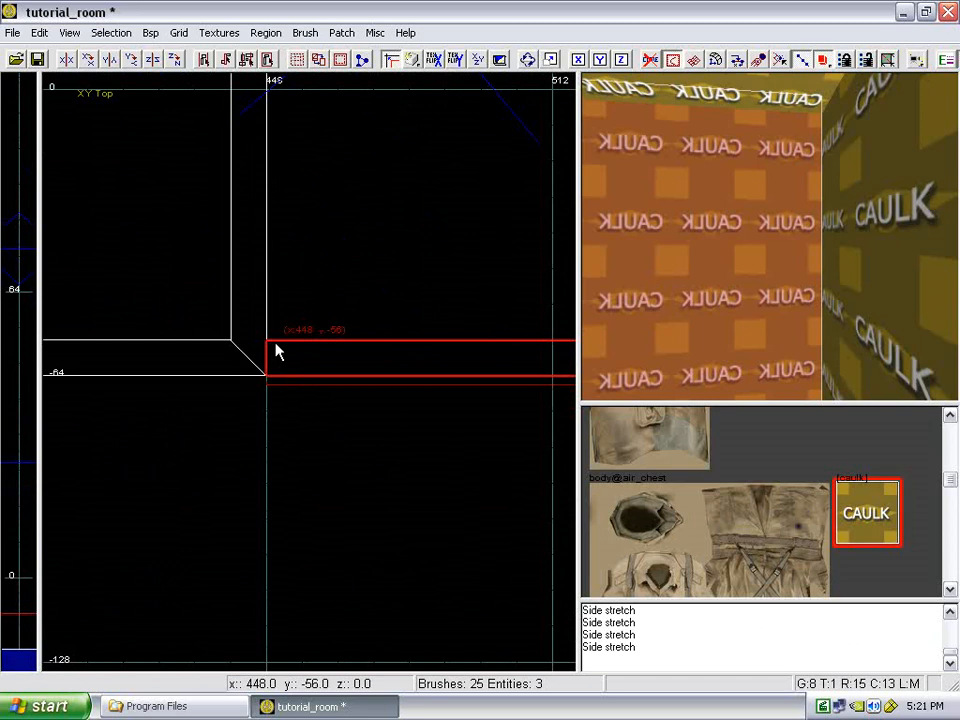
mouse_move(277, 352)
mouse_down()
mouse_move(305, 360)
mouse_move(276, 341)
mouse_move(307, 355)
mouse_move(274, 339)
mouse_up()
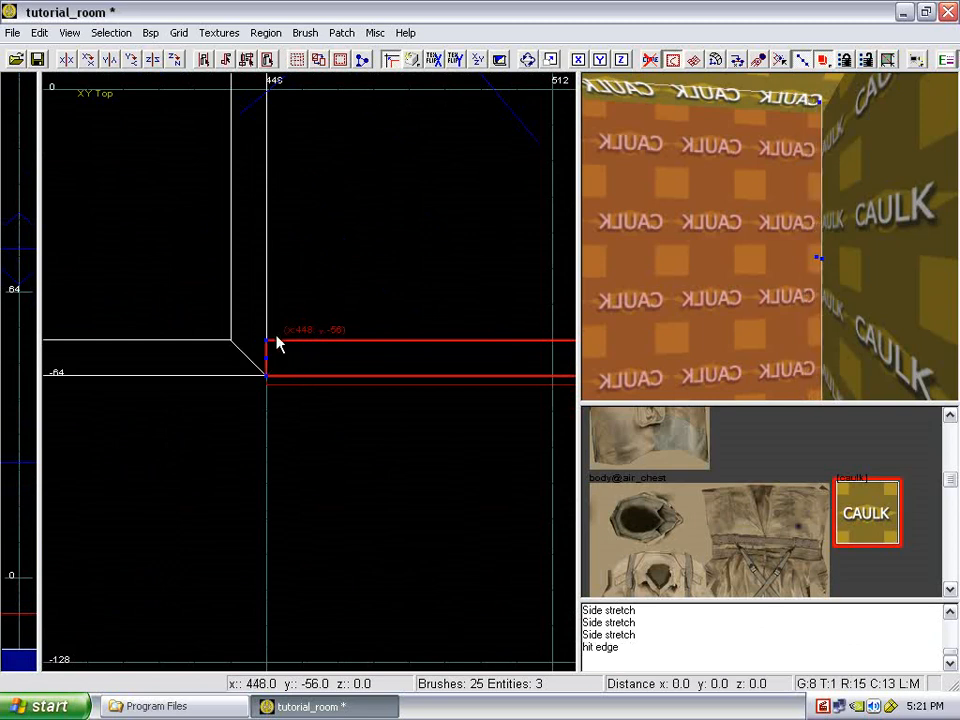
key(Escape)
mouse_move(615, 300)
right_down()
mouse_move(765, 270)
mouse_move(768, 282)
mouse_move(764, 272)
mouse_move(715, 270)
right_up()
shift+click(768, 269)
key(Escape)
- Miter the far end of the second room's side wall at y -64 in edge mode, and deselect it
shift+click(725, 269)
scroll(438, 311, down, 2)
scroll(438, 311, down, 5)
key(e)
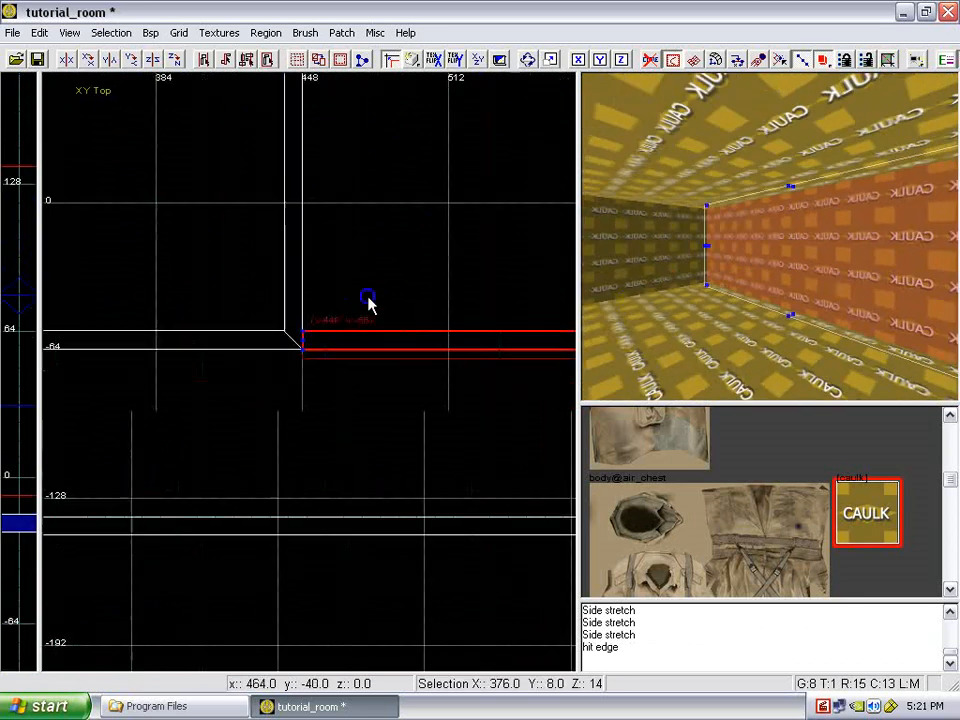
mouse_move(367, 296)
right_down()
mouse_move(376, 292)
mouse_move(365, 294)
right_up()
scroll(393, 381, up, 5)
right_drag(393, 388, 377, 428)
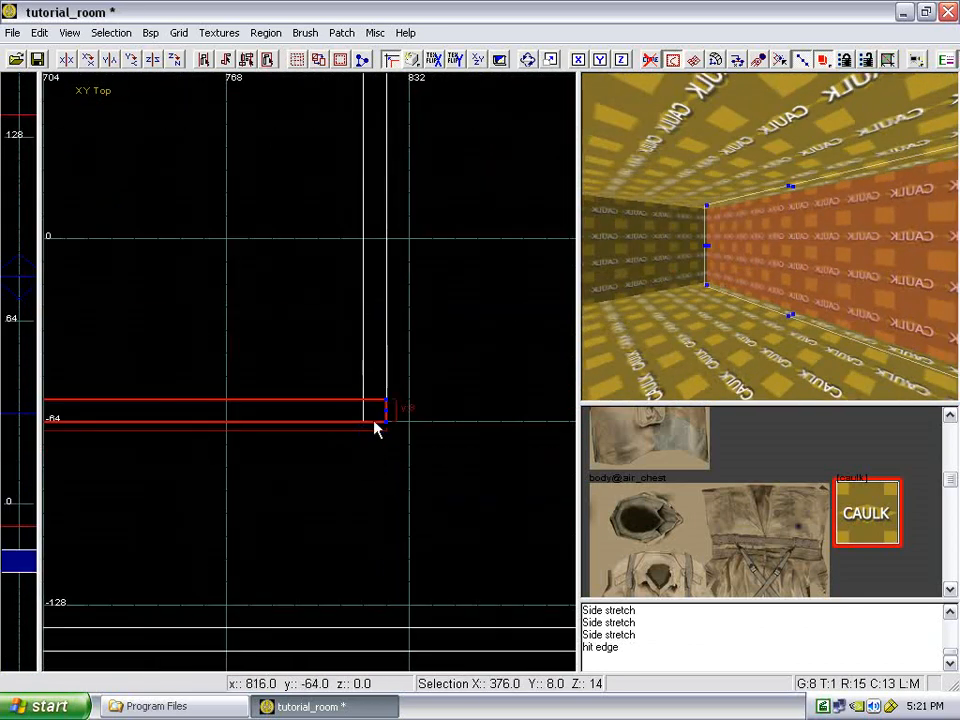
mouse_move(377, 428)
mouse_down()
mouse_move(392, 403)
mouse_move(377, 386)
mouse_up()
key(Escape)
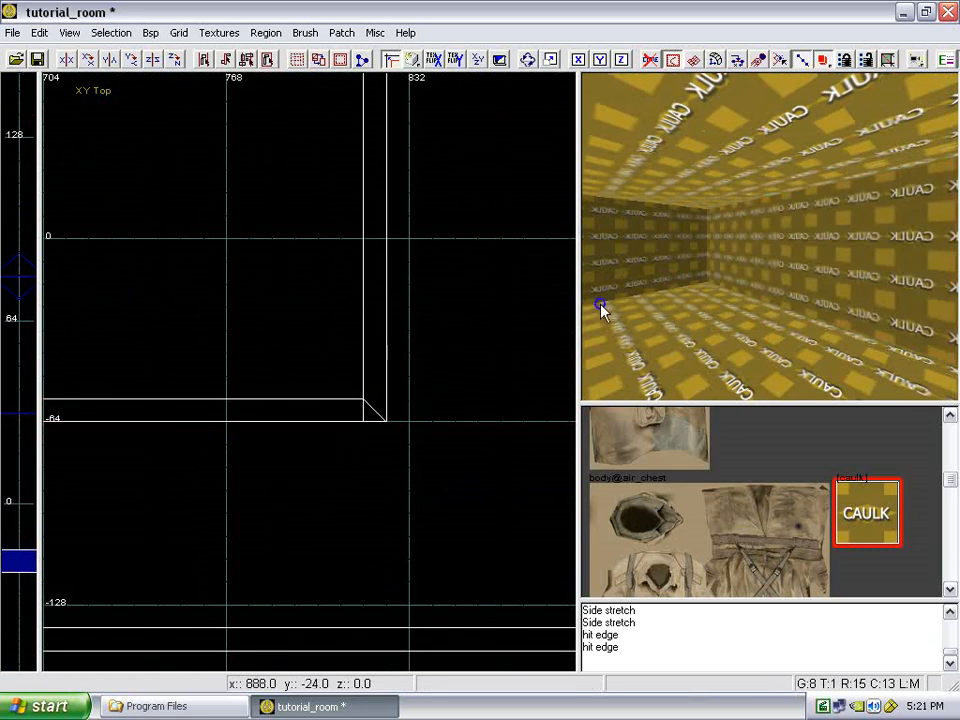
- Miter both ends of the second room's far end wall in edge mode to fit the side walls, and deselect it
right_drag(600, 305, 602, 300)
shift+click(606, 243)
key(e)
drag(364, 421, 365, 397)
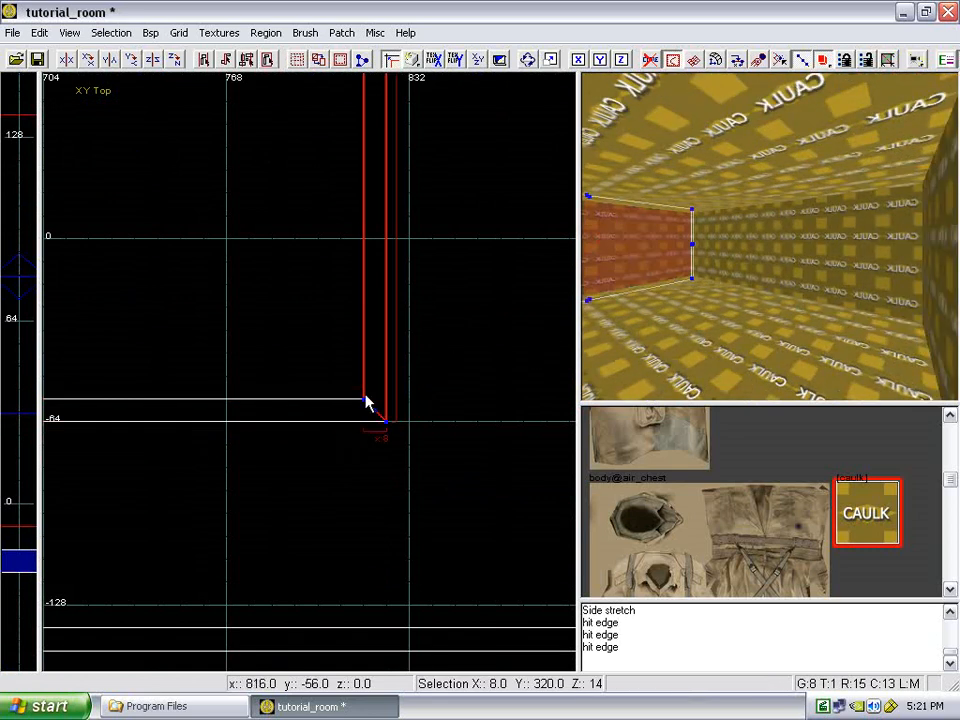
scroll(358, 315, down, 4)
right_drag(355, 294, 363, 286)
scroll(363, 286, up, 4)
drag(422, 302, 427, 321)
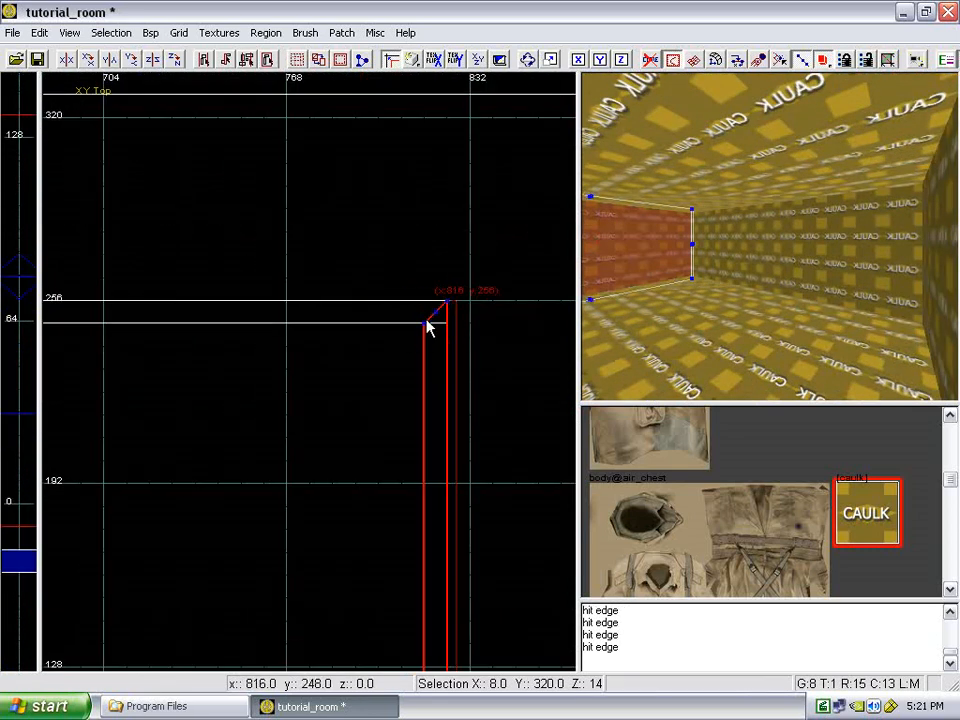
key(Escape)
- Miter the far end of the second room's side wall at y 256, check its doorway end, and deselect it
right_drag(641, 294, 636, 284)
shift+click(636, 284)
key(e)
drag(446, 322, 422, 323)
right_drag(355, 323, 352, 321)
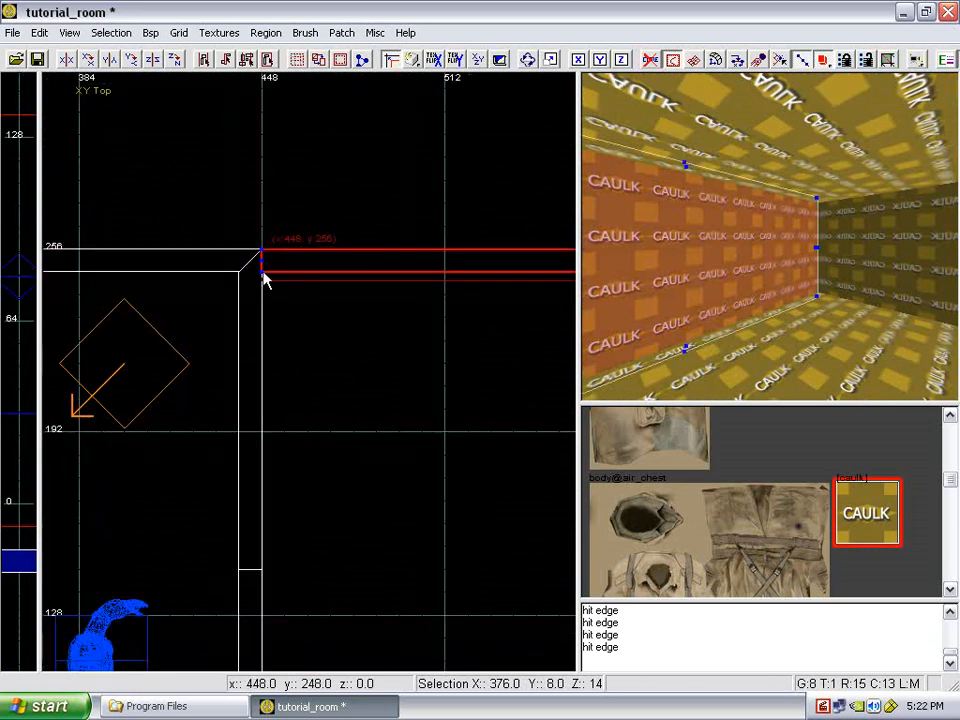
right_drag(733, 287, 852, 287)
key(Escape)
mouse_move(845, 289)
right_down()
mouse_move(860, 284)
mouse_move(789, 294)
mouse_move(853, 289)
right_up()
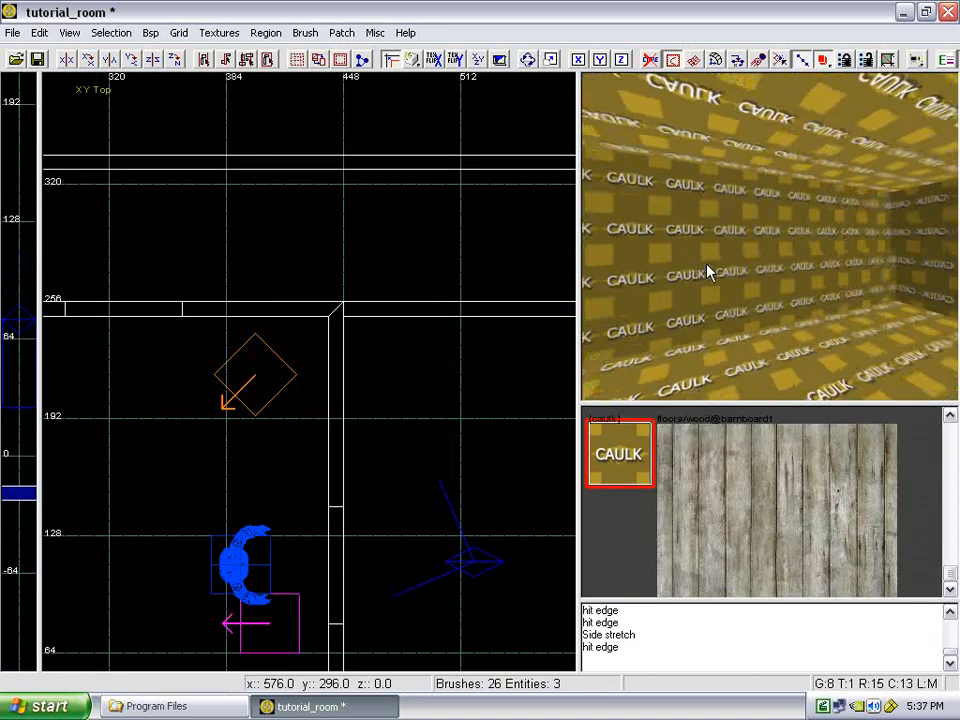
- Load the normandy/walls textures and find the green wallpaper texture with wood wainscoting
right_drag(709, 270, 750, 289)
click(236, 33)
mouse_move(405, 56)
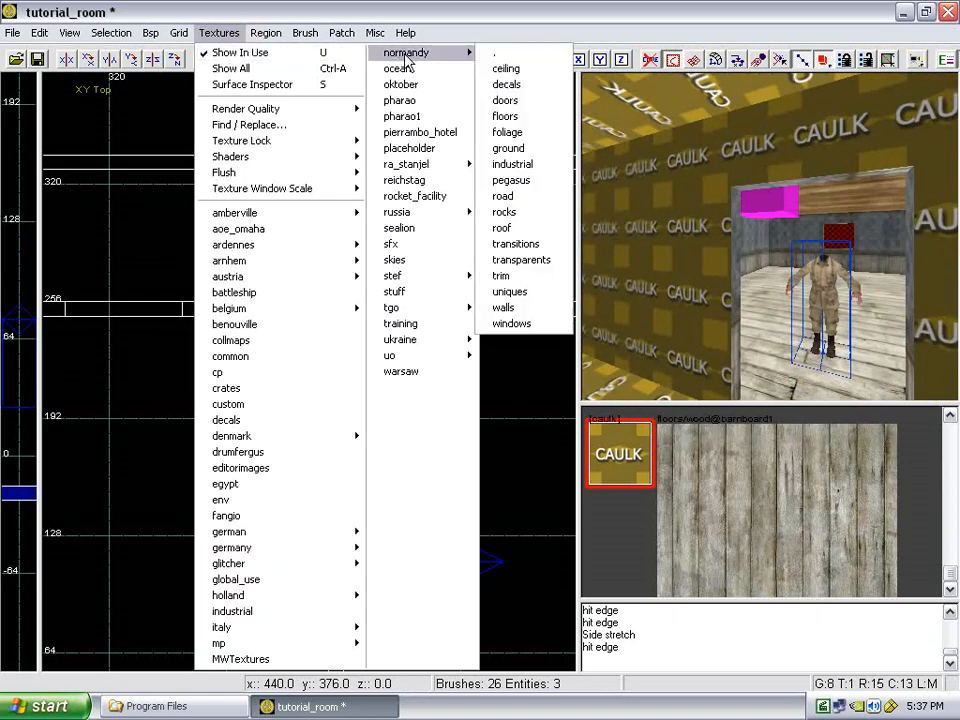
click(503, 308)
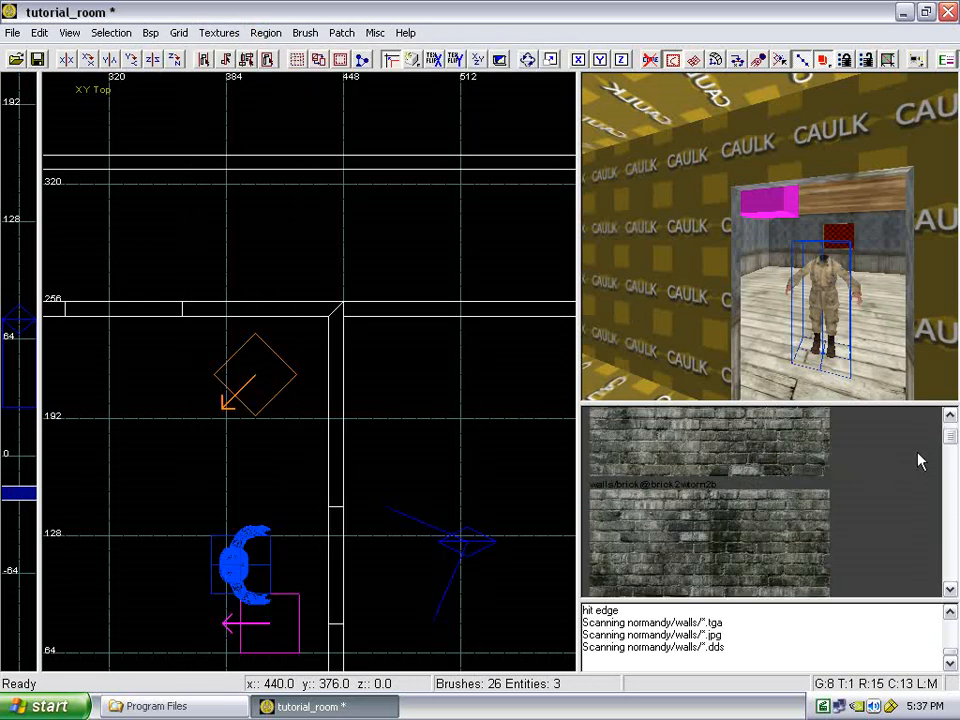
drag(950, 440, 956, 512)
right_drag(764, 304, 760, 304)
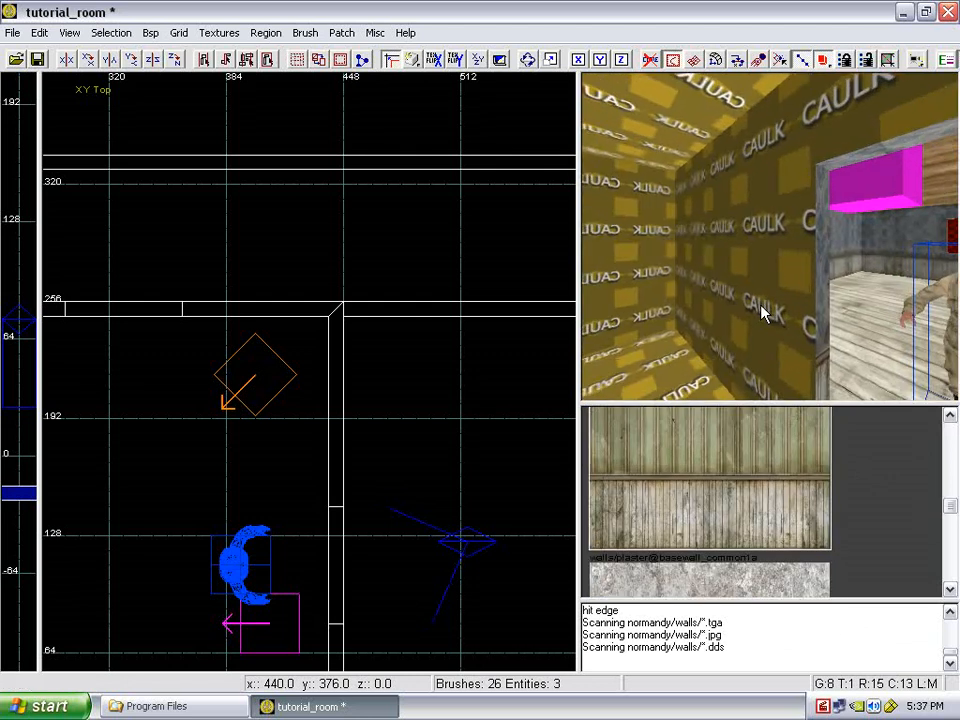
- Select the inner faces of the second room's walls and apply the green wallpaper and wainscoting texture to them
ctrl+shift+click(739, 255)
right_drag(745, 235, 755, 243)
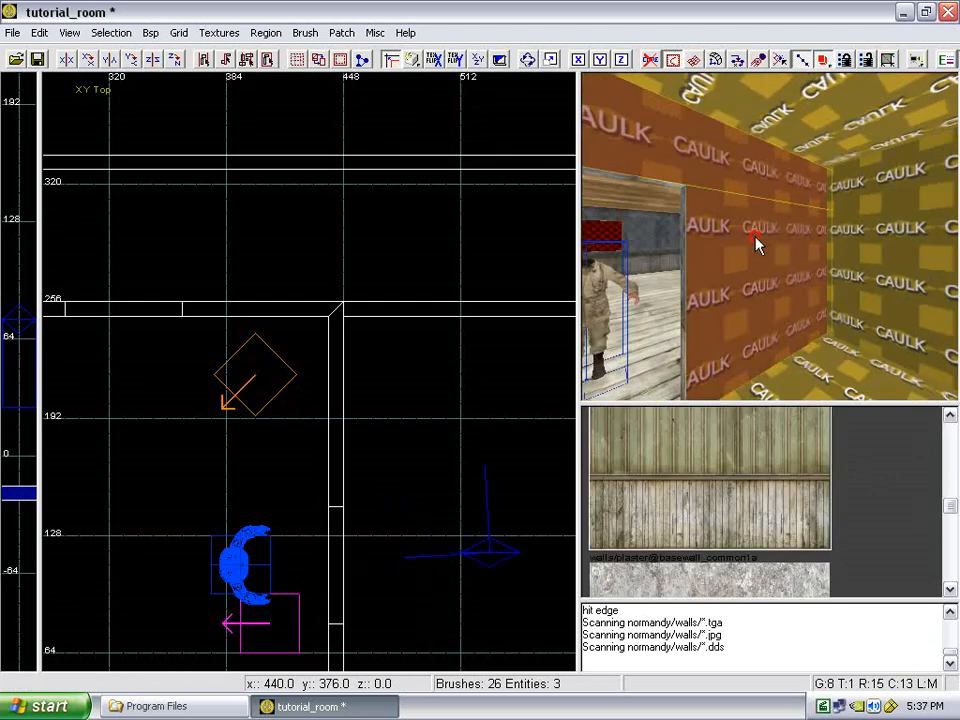
right_drag(826, 247, 905, 216)
ctrl+alt+shift+click(914, 205)
click(752, 471)
right_drag(760, 306, 735, 290)
key(Escape)
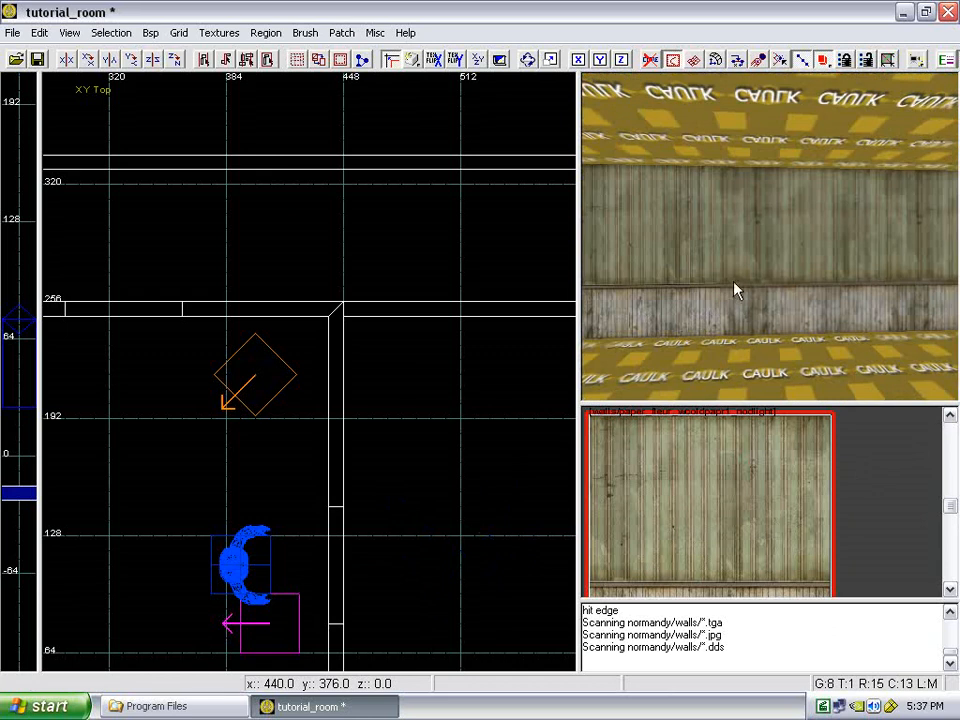
- Load the normandy/floors textures and apply floors/wood@barnboard1_flat to the second room's floor face
scroll(883, 478, down, 10)
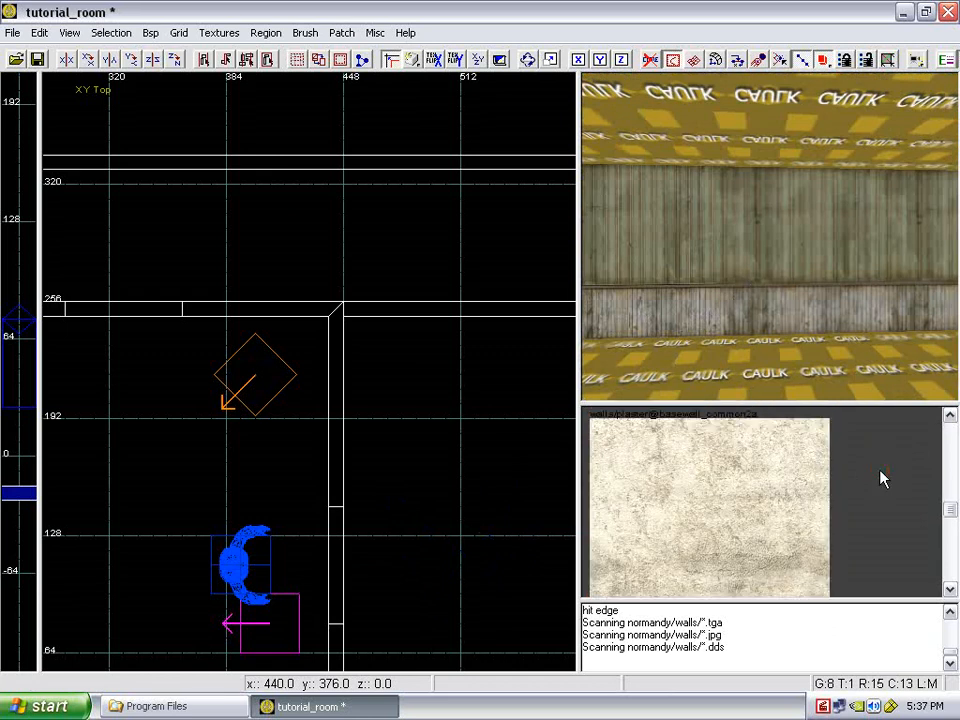
scroll(883, 478, up, 8)
click(221, 34)
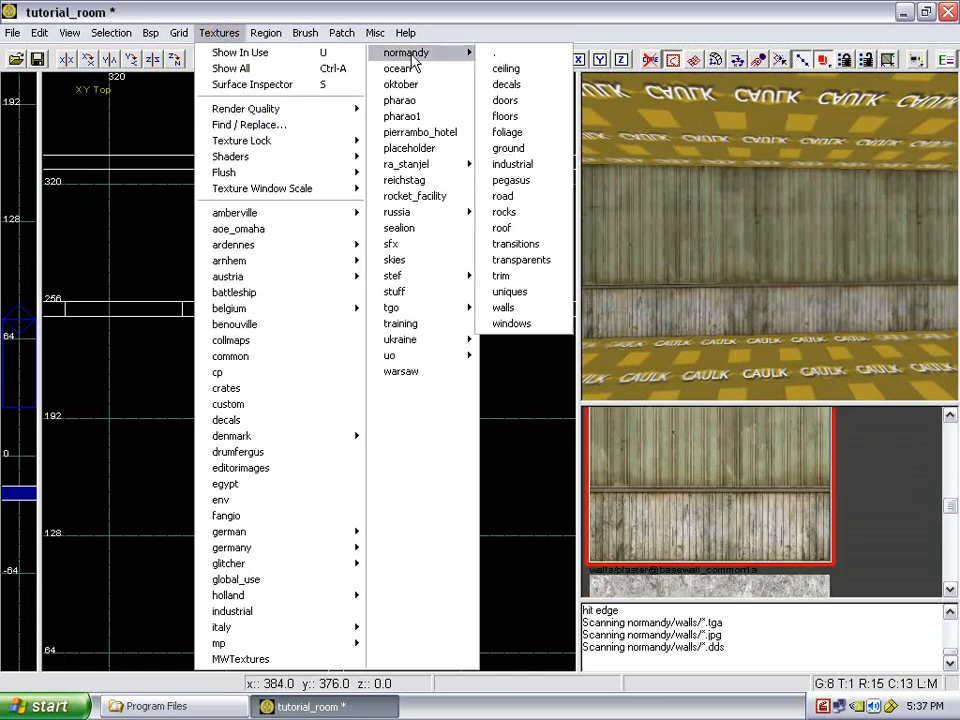
mouse_move(470, 60)
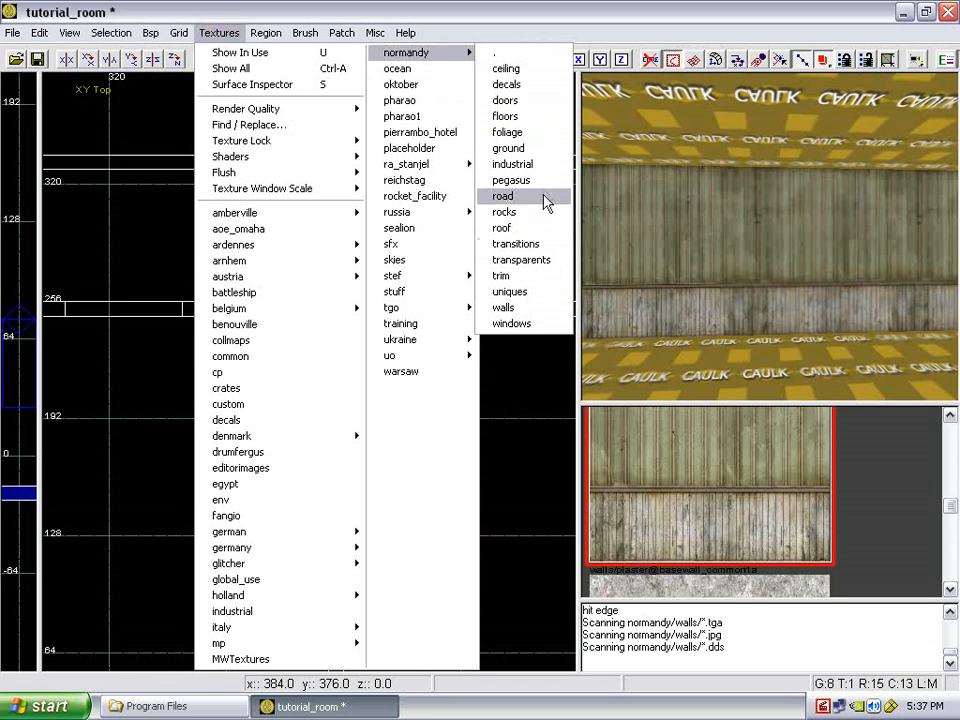
click(505, 116)
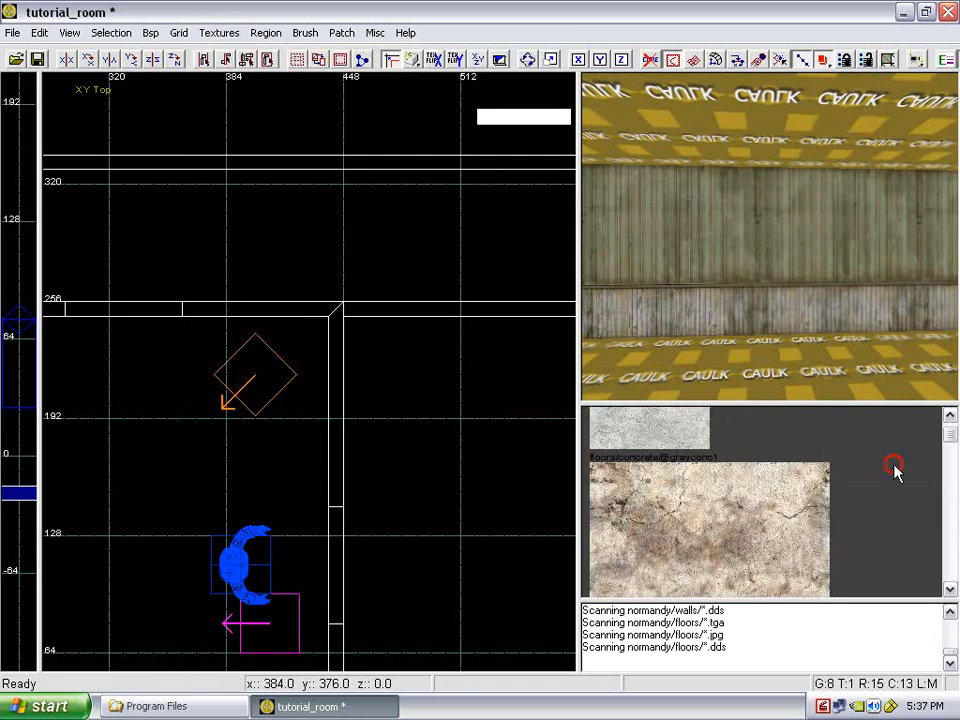
scroll(881, 470, down, 6)
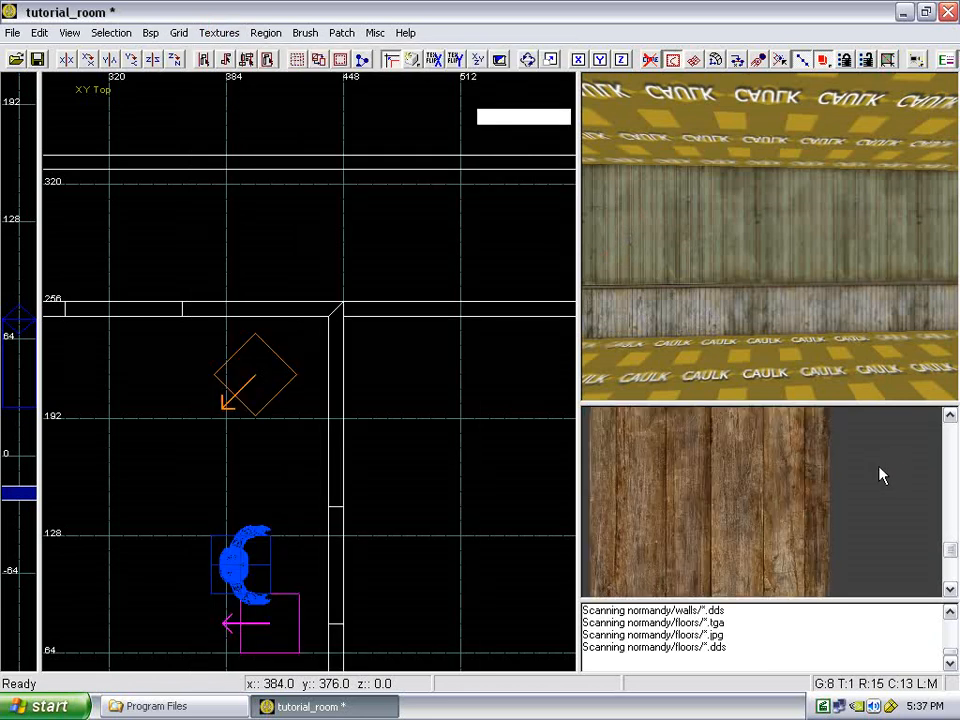
ctrl+shift+click(844, 366)
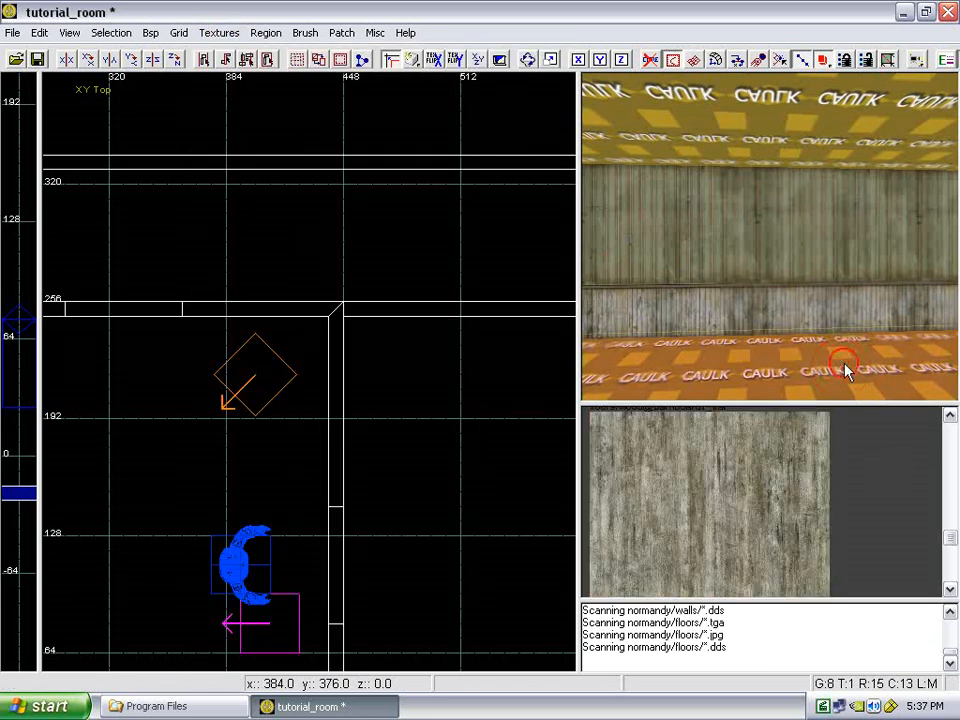
click(803, 428)
key(Escape)
- Apply the floors/concrete@conc_airstrip texture to the second room's ceiling face, and view the room and doorway
right_drag(805, 383, 806, 366)
key(Up)
key(Up)
key(Left)
key(Left)
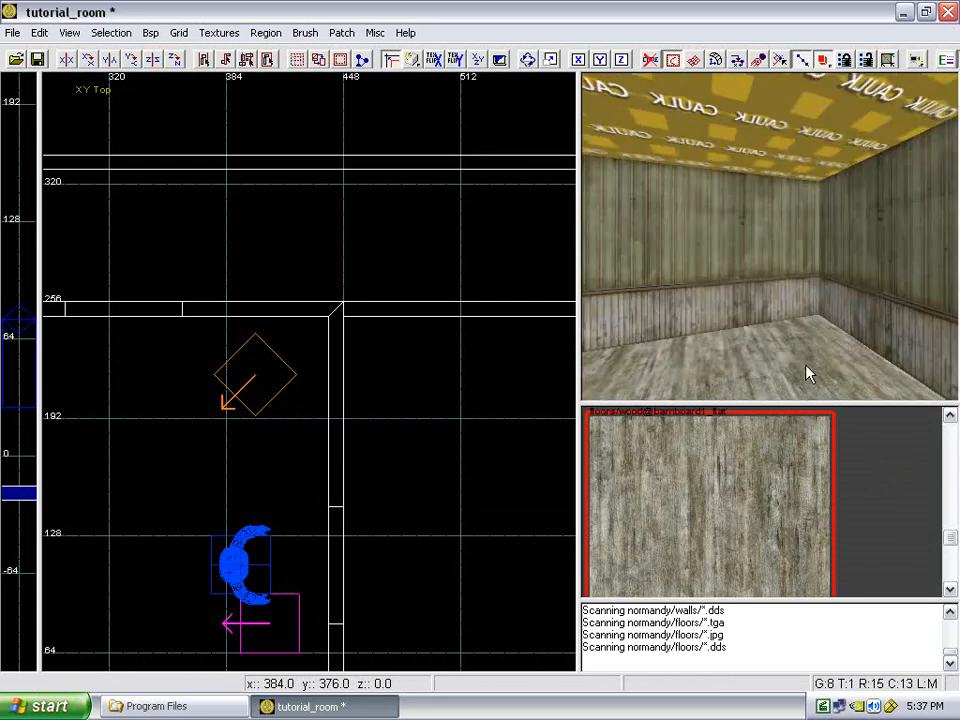
scroll(911, 519, down, 4)
scroll(911, 519, up, 4)
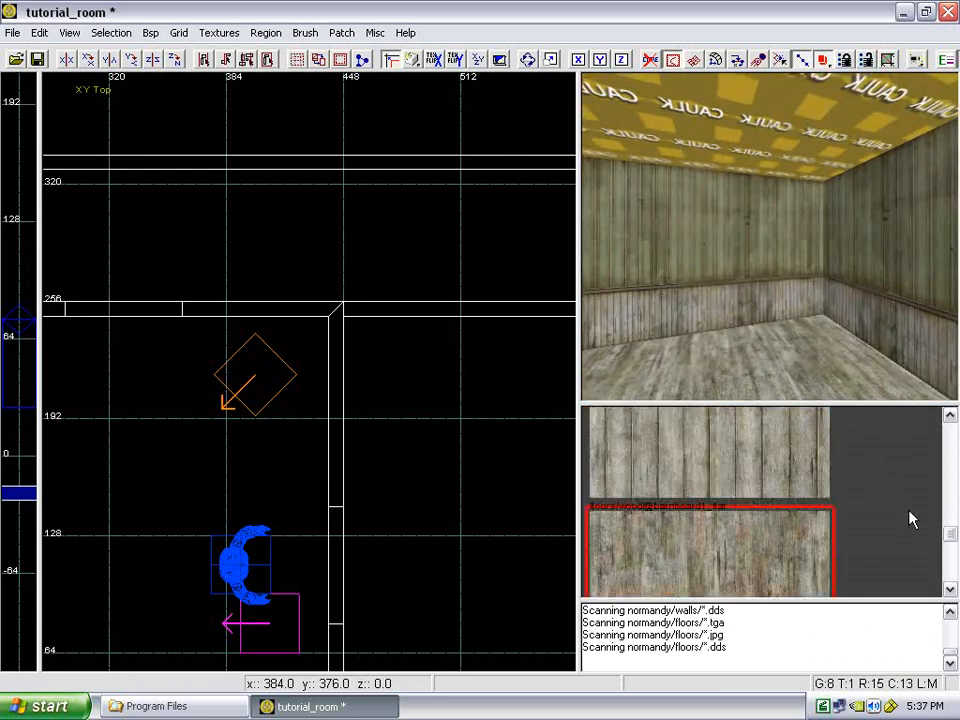
ctrl+shift+click(740, 97)
scroll(804, 506, up, 10)
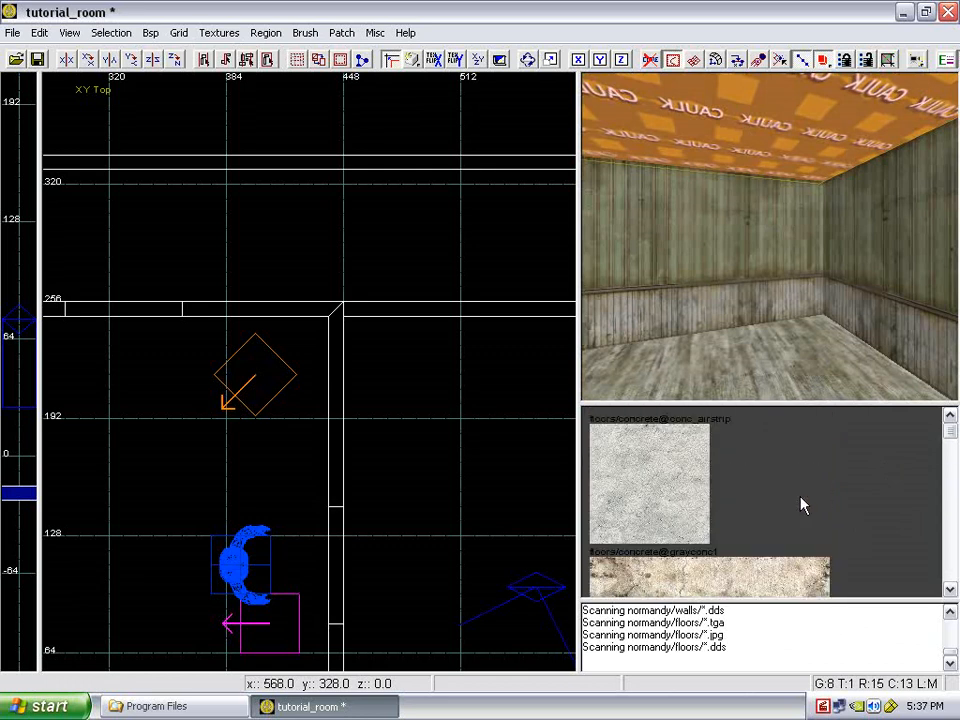
click(638, 467)
right_drag(721, 318, 769, 321)
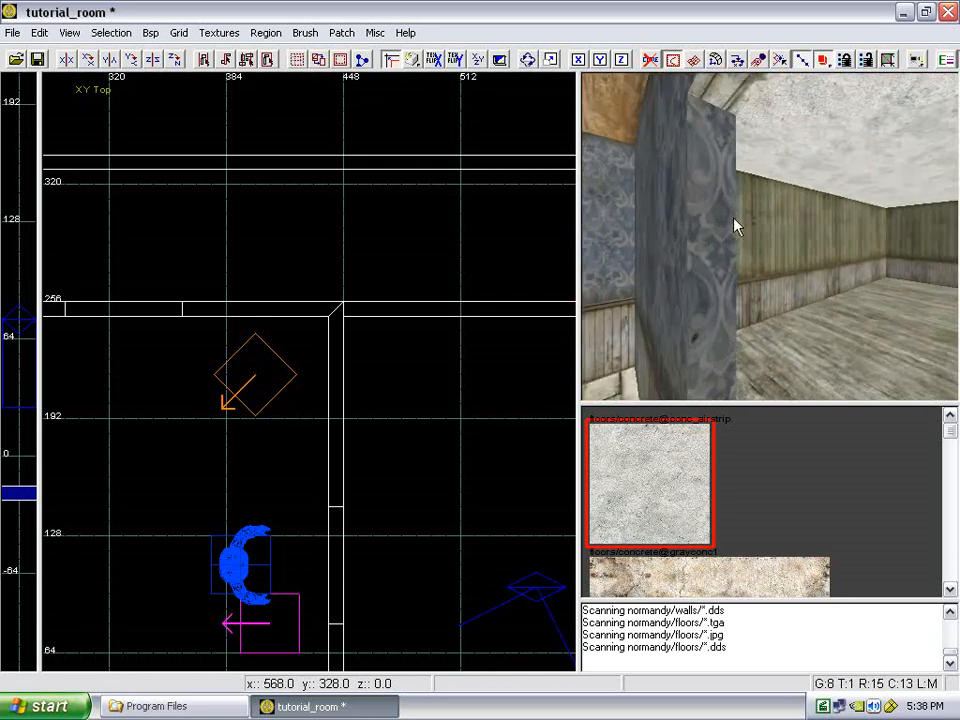
ctrl+right_drag(720, 221, 720, 221)
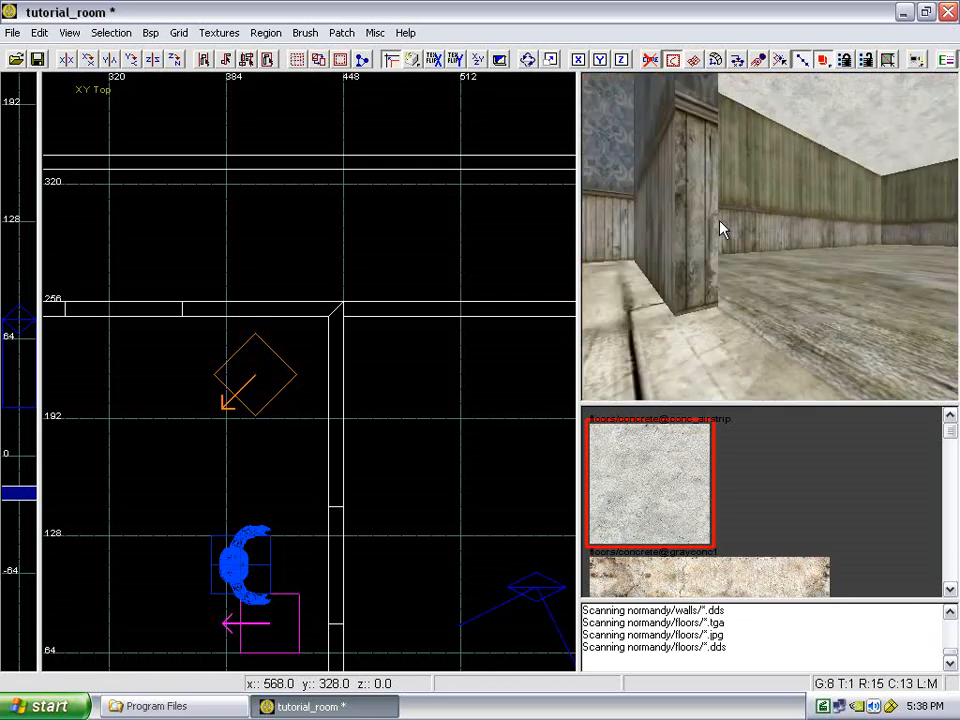
- Examine the doorway's side face and the seam where the two rooms' floors meet
right_drag(723, 312, 723, 312)
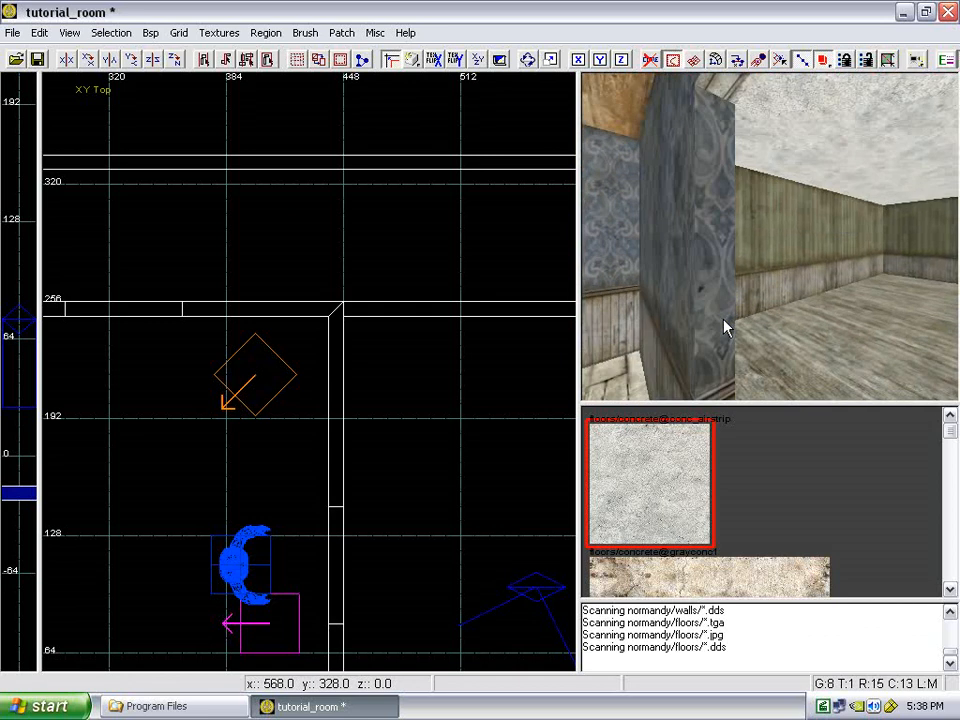
right_drag(723, 319, 726, 329)
ctrl+shift+click(741, 263)
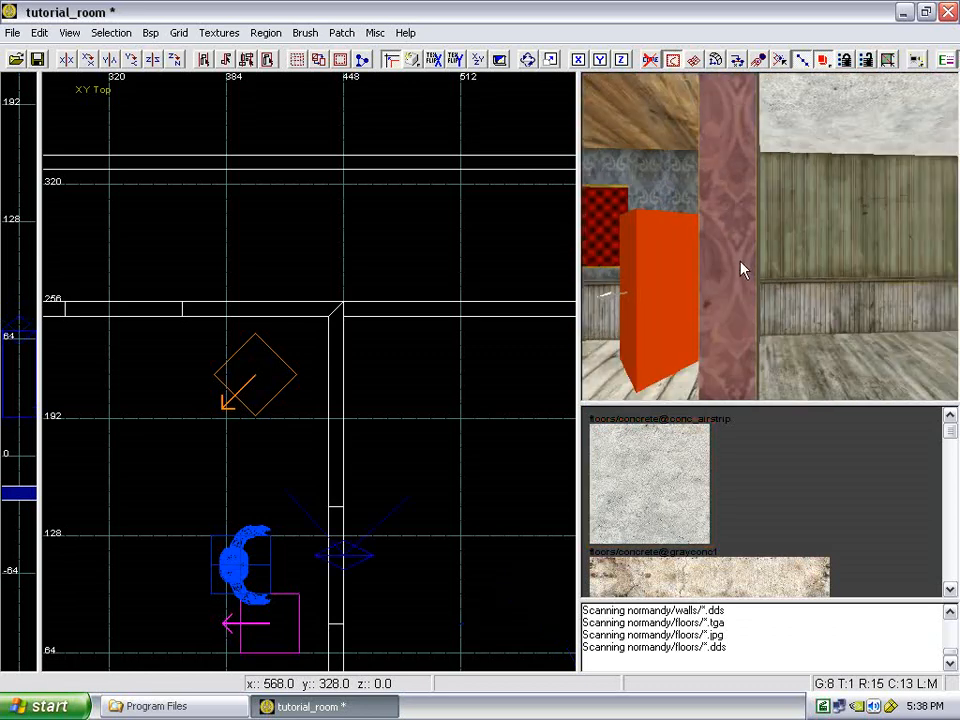
key(Escape)
right_drag(751, 306, 751, 311)
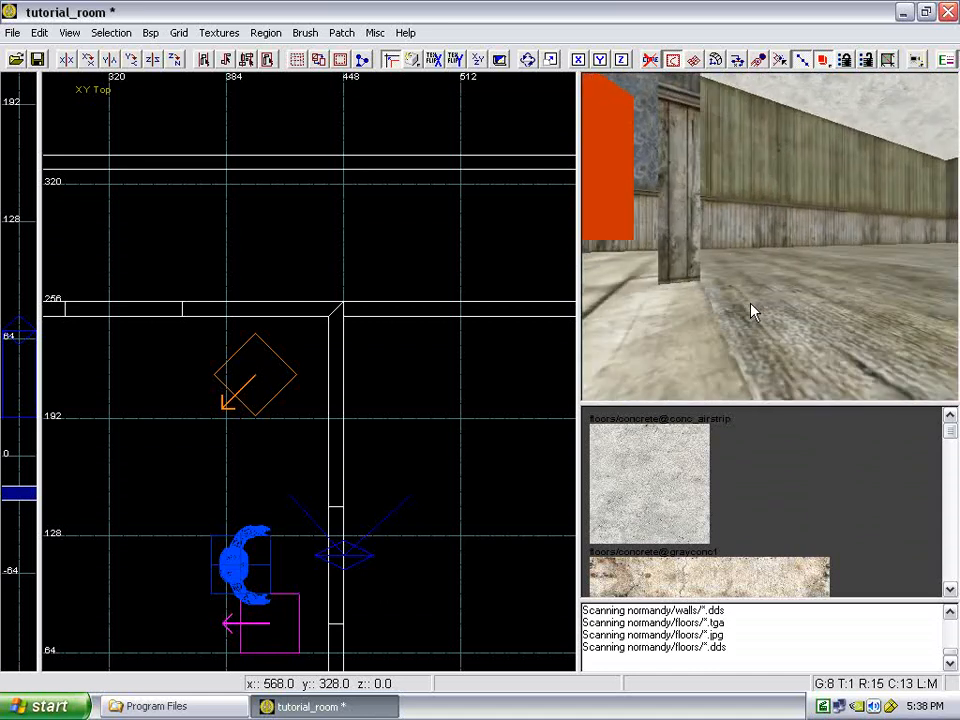
shift+click(692, 330)
shift+click(776, 324)
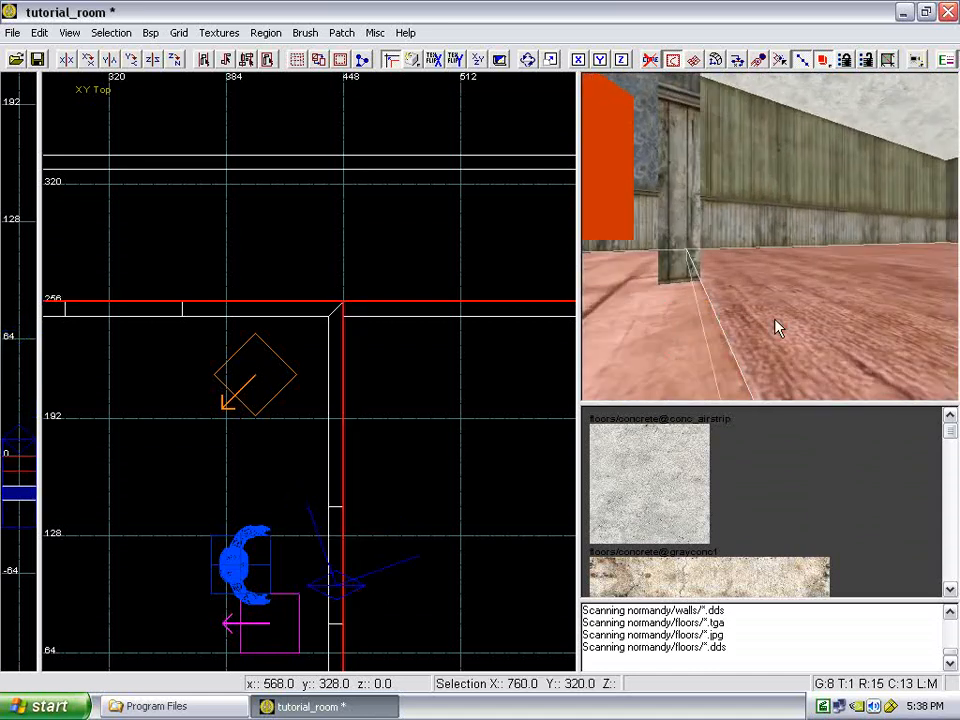
key(Escape)
right_drag(776, 328, 776, 328)
right_click(703, 296)
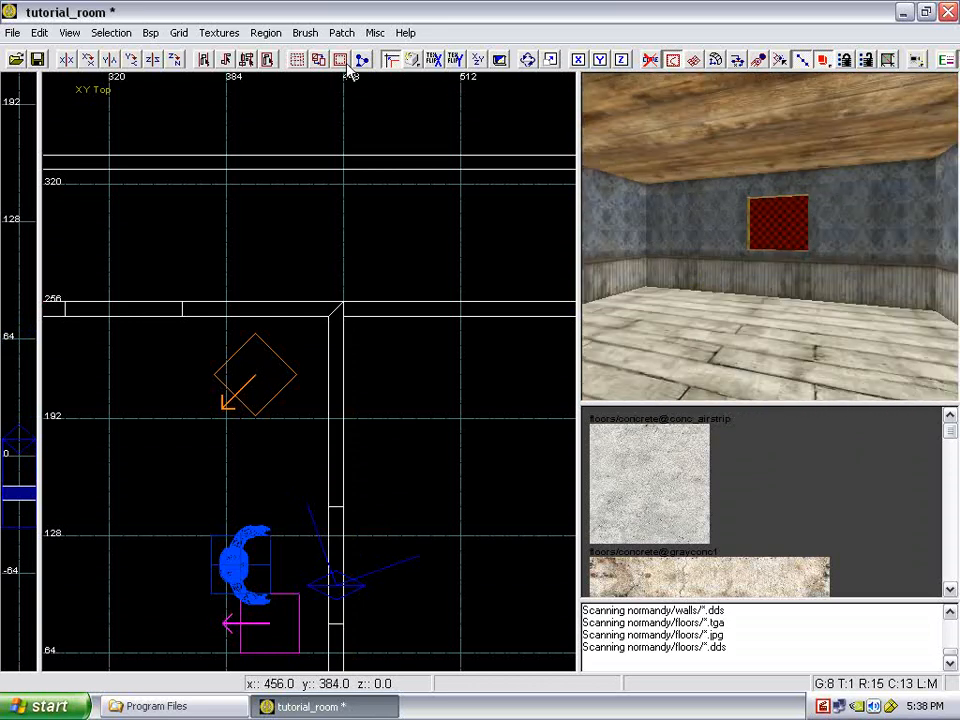
- Load the normandy/trim textures and find the dark wood@tudor_support texture
click(222, 32)
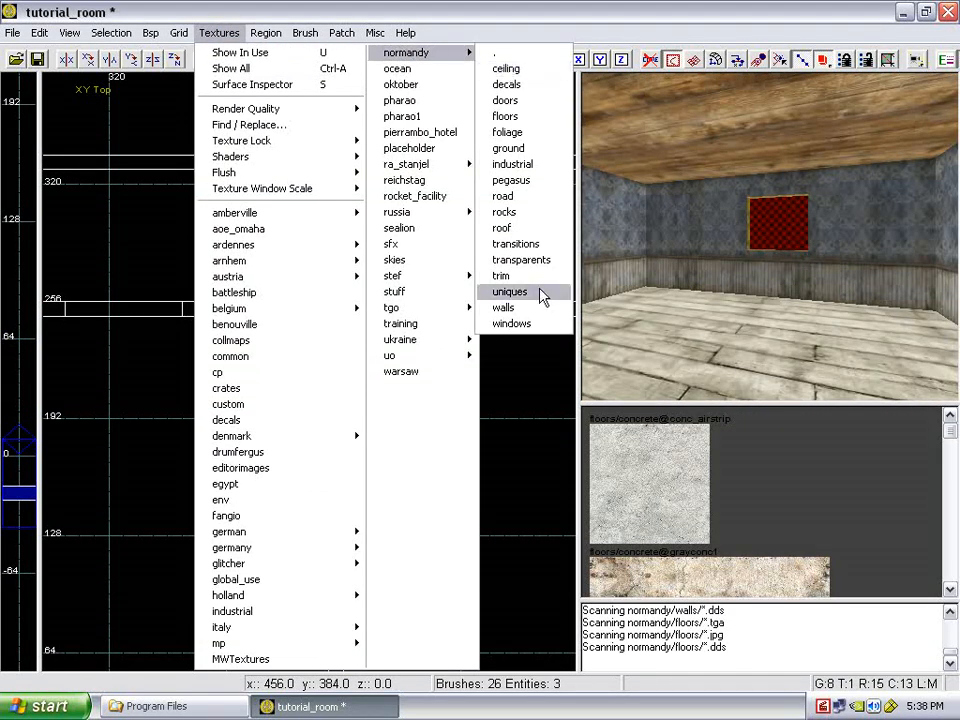
click(540, 277)
scroll(906, 539, down, 5)
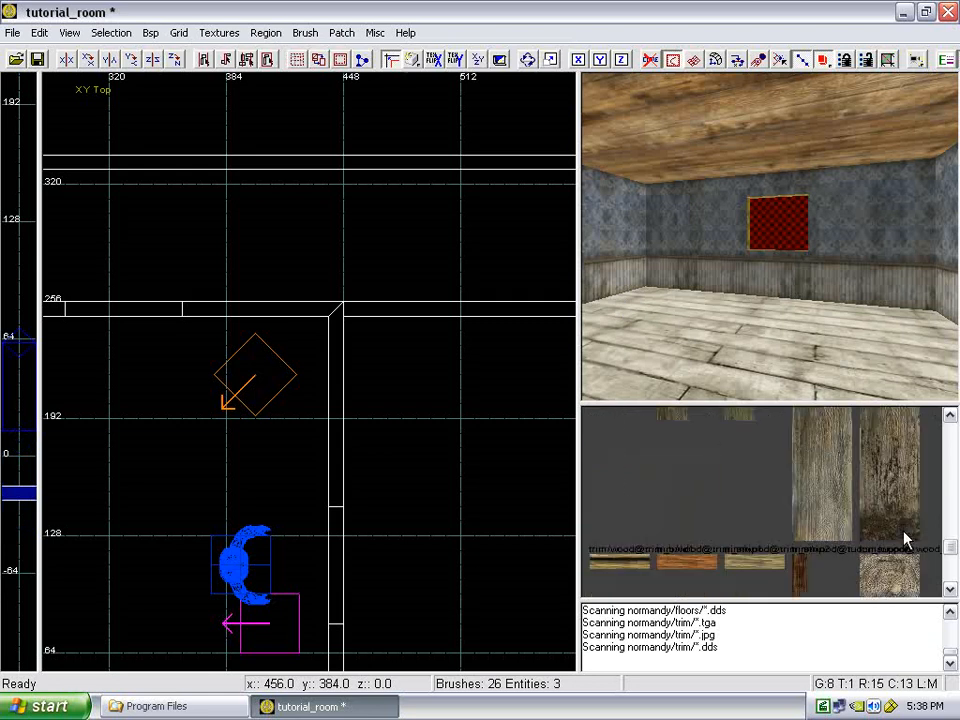
scroll(891, 527, up, 1)
- Select the side faces of the doorway and windows and apply the trim/wood@tudor_support texture to them
right_drag(814, 346, 811, 347)
right_drag(723, 282, 771, 368)
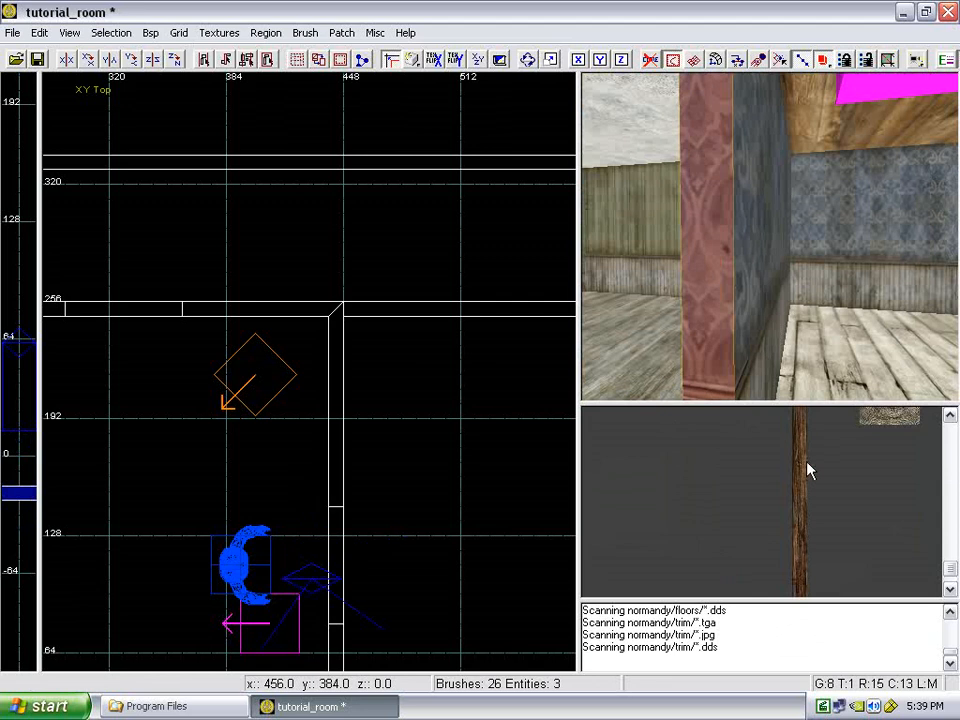
mouse_move(807, 318)
right_down()
mouse_move(679, 219)
mouse_move(645, 213)
mouse_move(737, 225)
mouse_move(750, 231)
mouse_move(720, 221)
mouse_move(763, 253)
mouse_move(744, 227)
mouse_move(757, 230)
right_up()
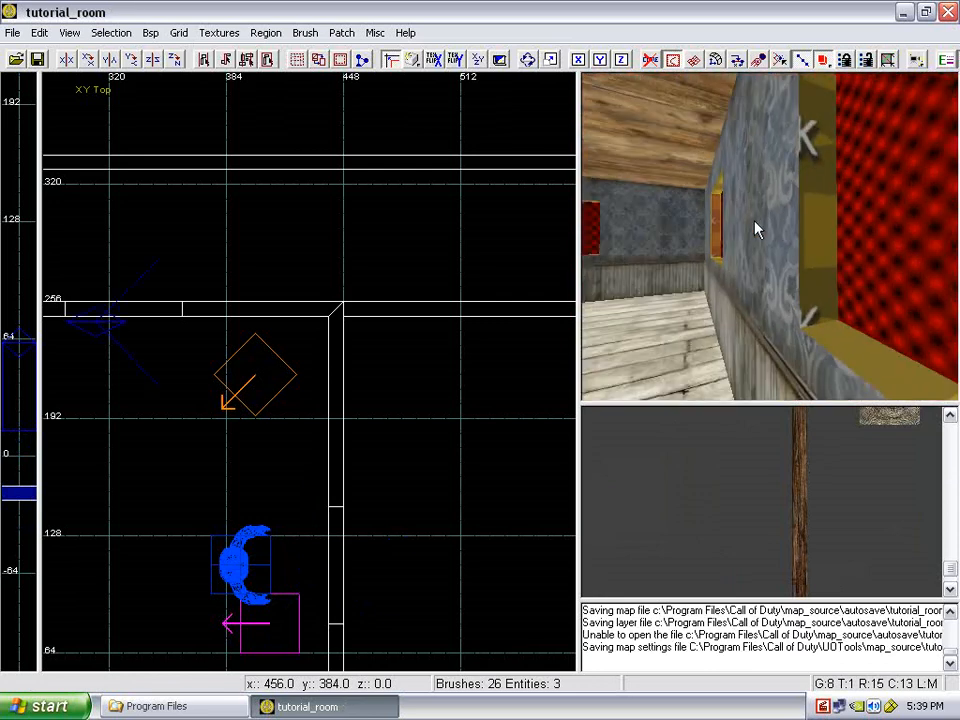
right_drag(817, 235, 862, 268)
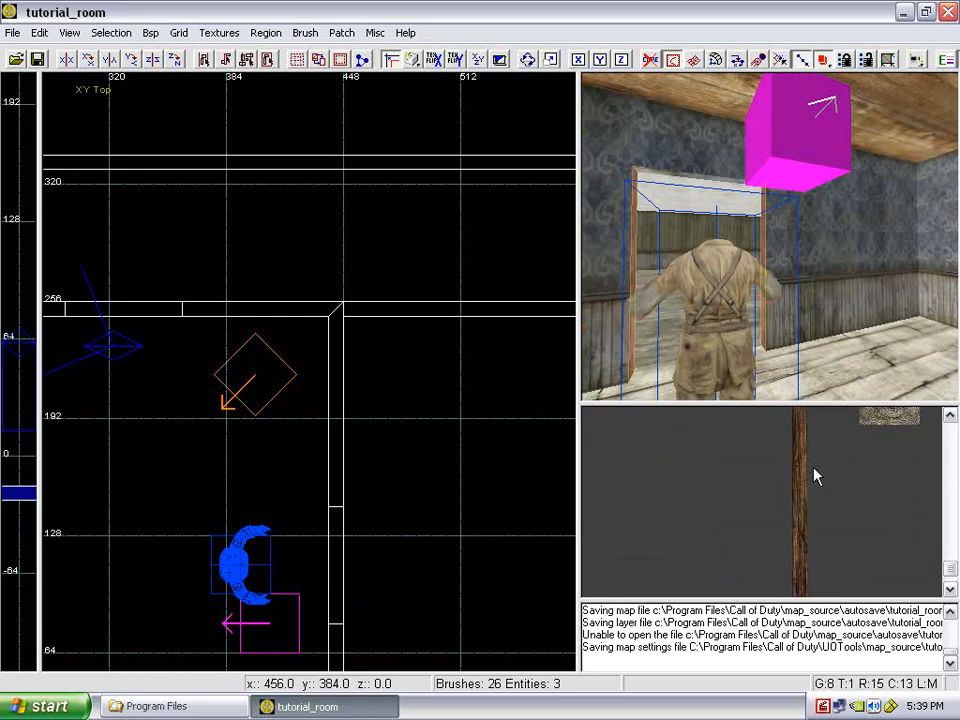
click(797, 490)
scroll(803, 488, up, 1)
- Select the top and bottom faces of the window openings and apply the same tudor_support wood texture
right_drag(810, 330, 757, 260)
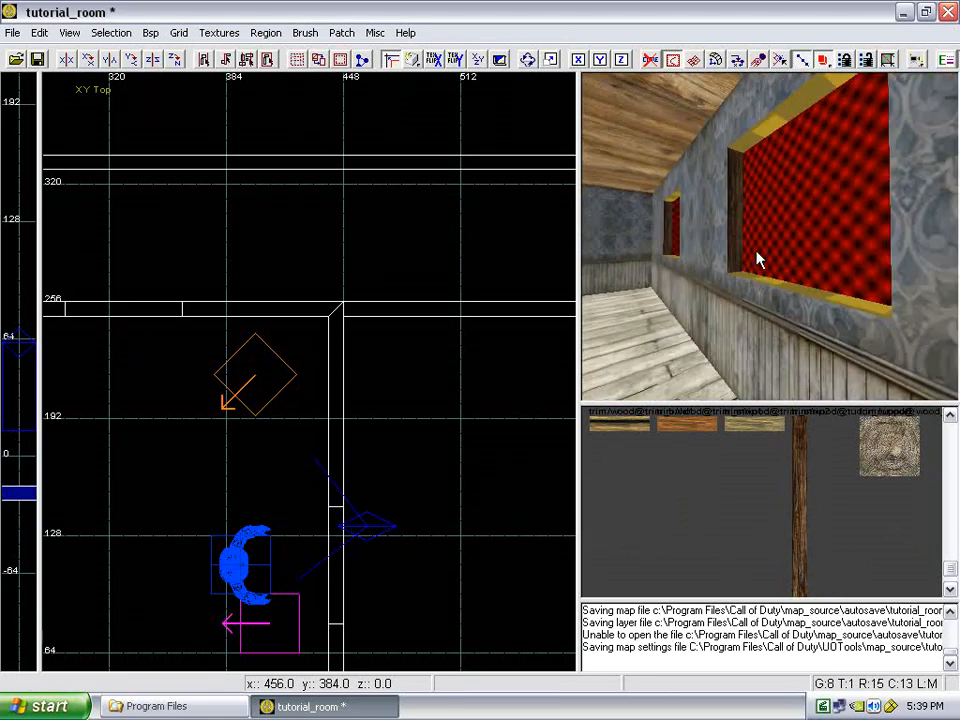
right_drag(737, 195, 836, 170)
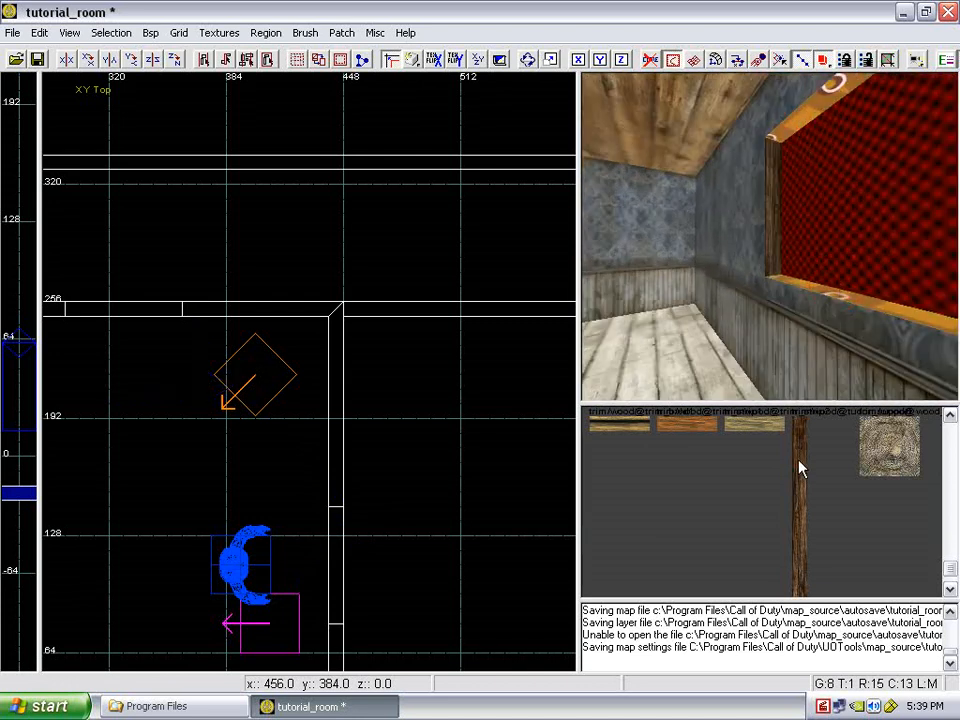
mouse_move(815, 270)
right_down()
mouse_move(827, 257)
mouse_move(819, 253)
mouse_move(832, 270)
right_up()
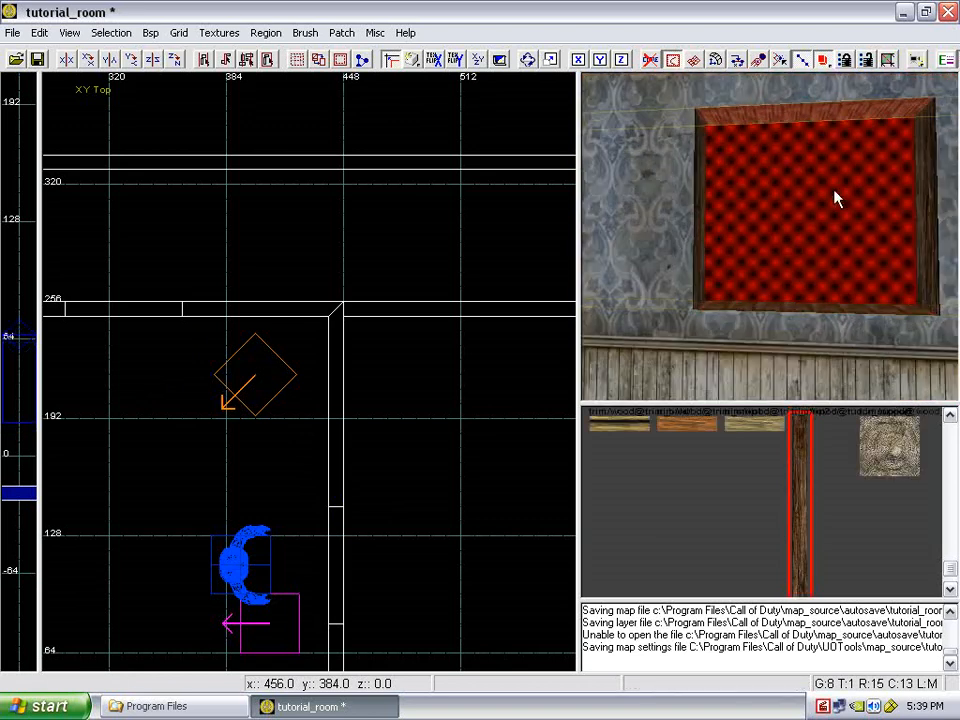
- Set the texture rotation to 90 on the windows' top and bottom faces in the Surface Inspector, and deselect them
right_drag(835, 198, 797, 370)
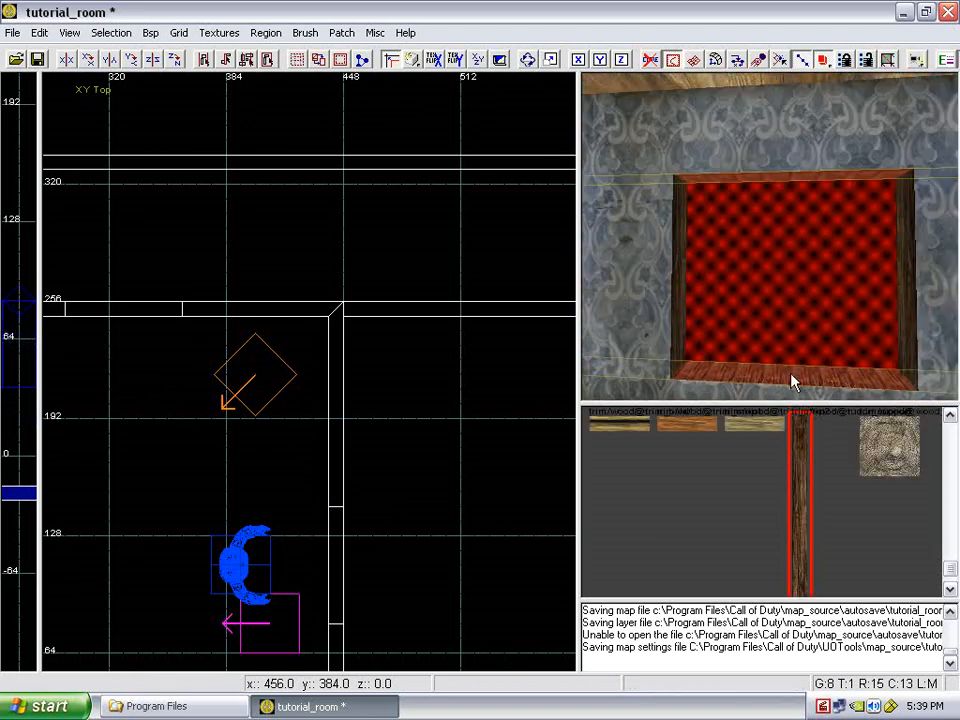
key(s)
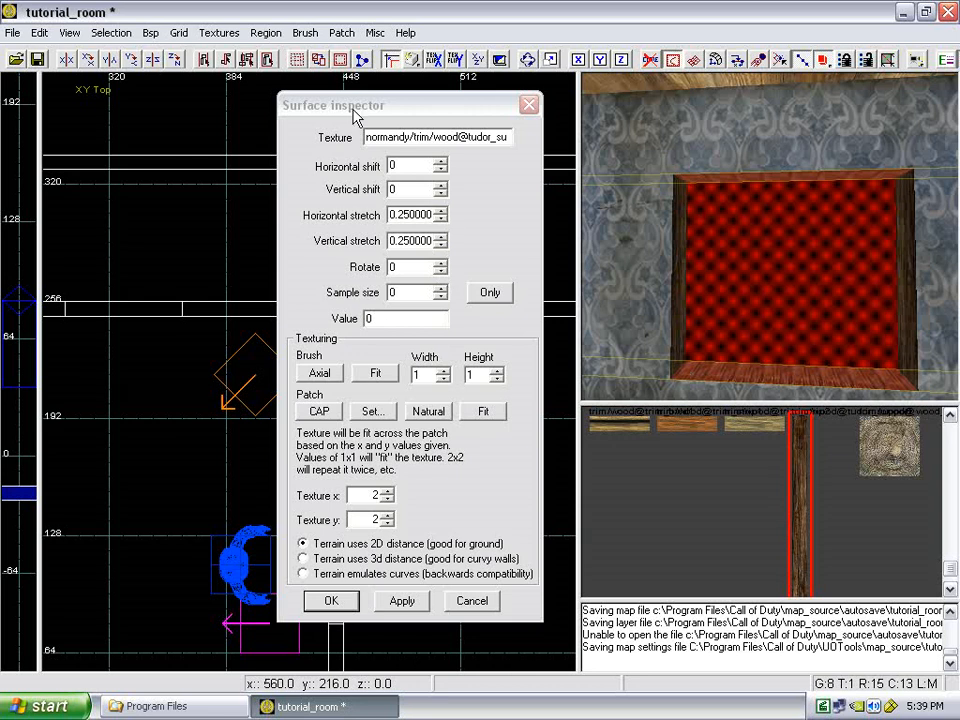
click(394, 106)
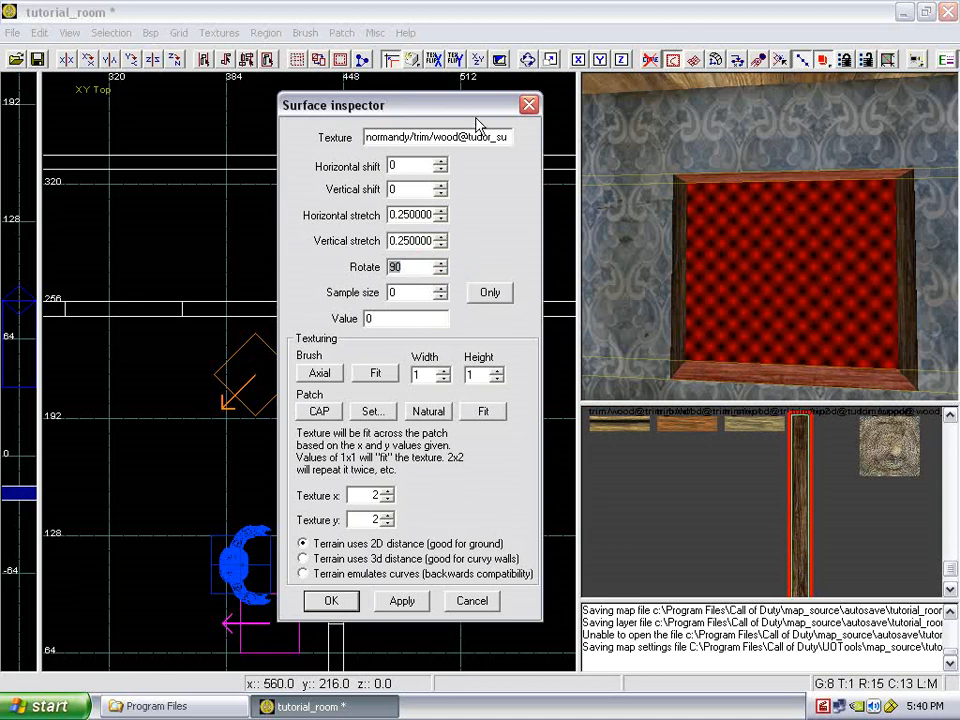
key(Return)
right_drag(747, 250, 750, 260)
key(s)
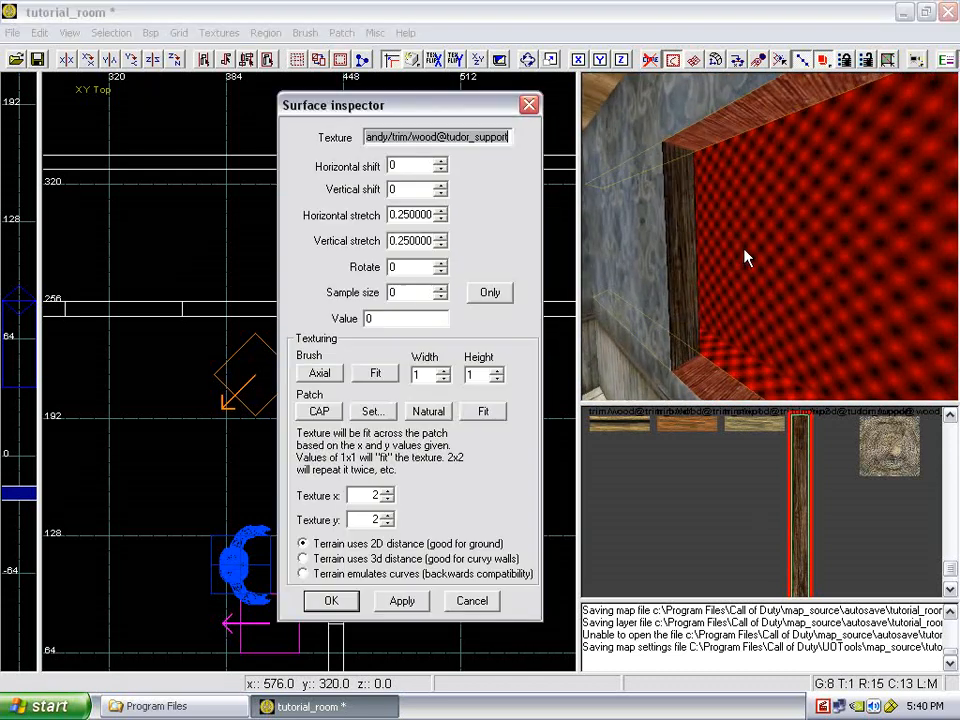
click(441, 264)
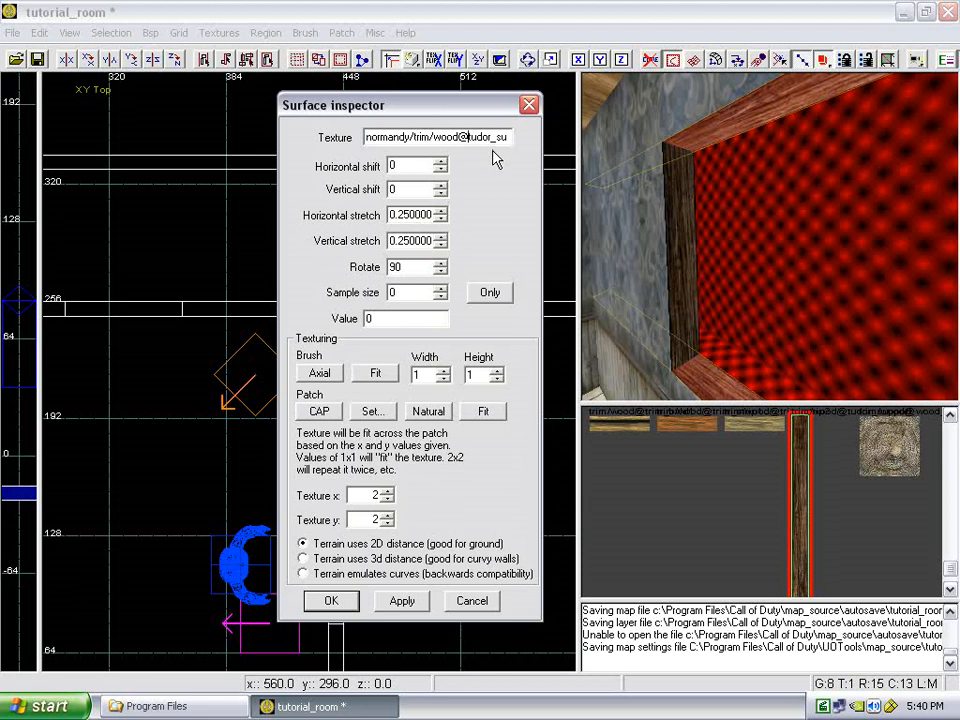
key(Return)
right_drag(717, 186, 717, 186)
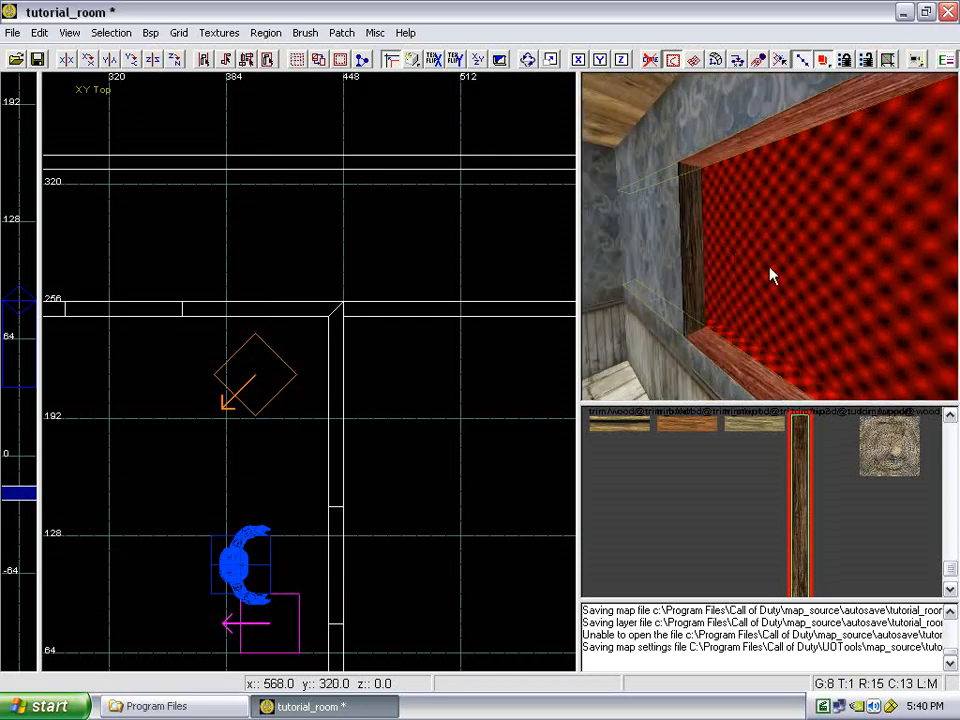
key(Escape)
right_drag(769, 267, 770, 276)
mouse_move(769, 267)
right_down()
mouse_move(771, 276)
mouse_move(764, 253)
right_up()
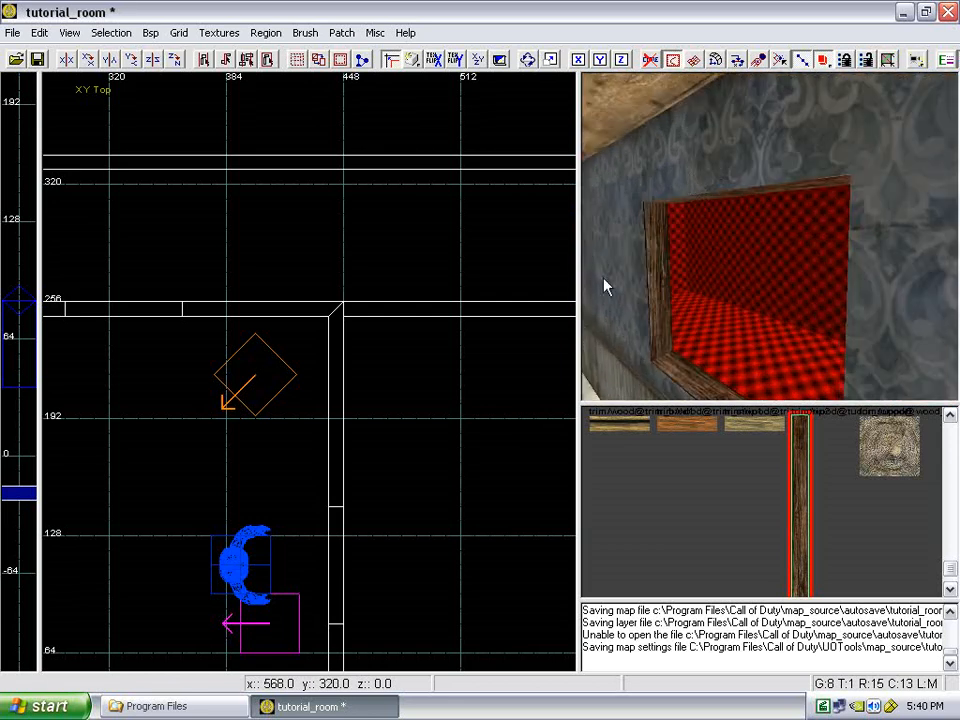
- Check the floor brushes at the trimmed doorway's threshold, deselect them, and view the whole first room
right_drag(745, 205, 745, 214)
shift+click(767, 270)
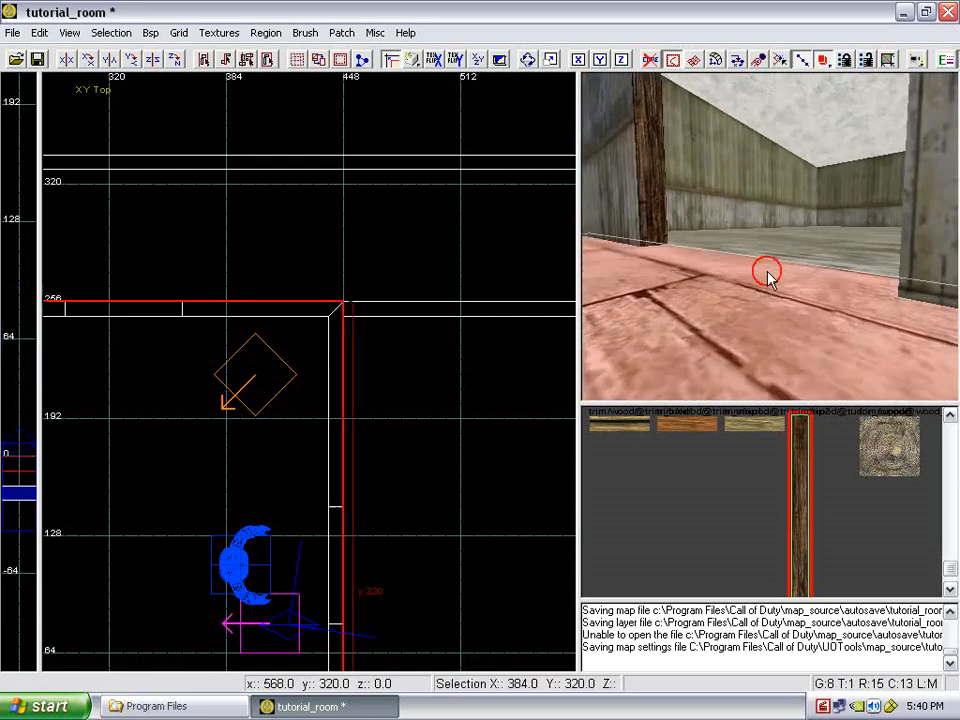
shift+click(792, 244)
mouse_move(792, 244)
right_down()
mouse_move(806, 302)
mouse_move(803, 289)
mouse_move(799, 298)
mouse_move(818, 305)
right_up()
key(Escape)
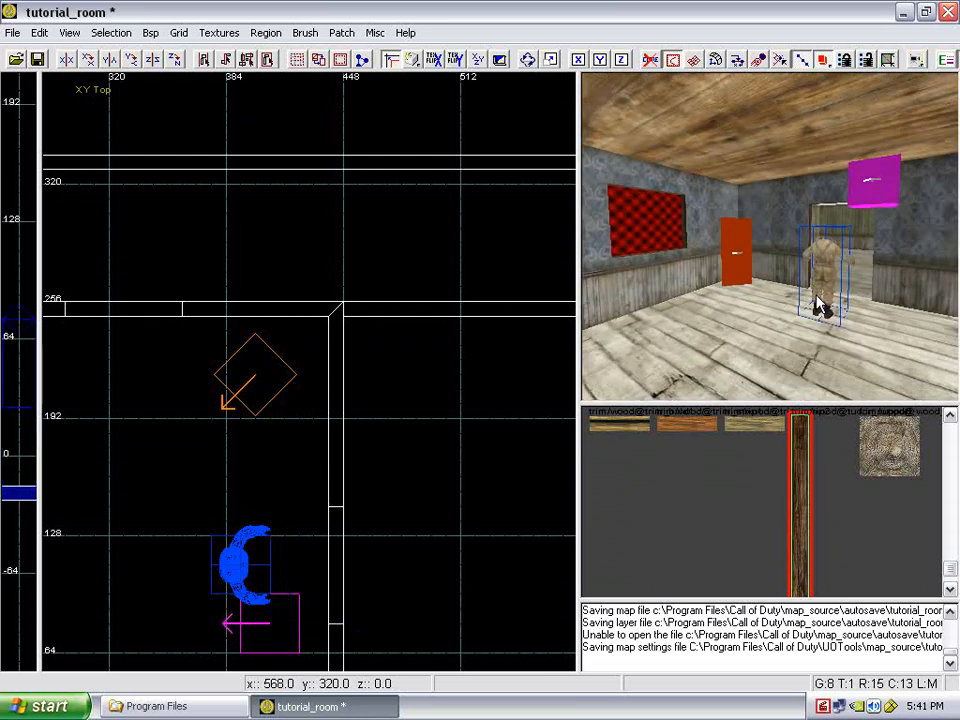
- Open the Entity window with the worldspawn entity's properties and flags
key(n)
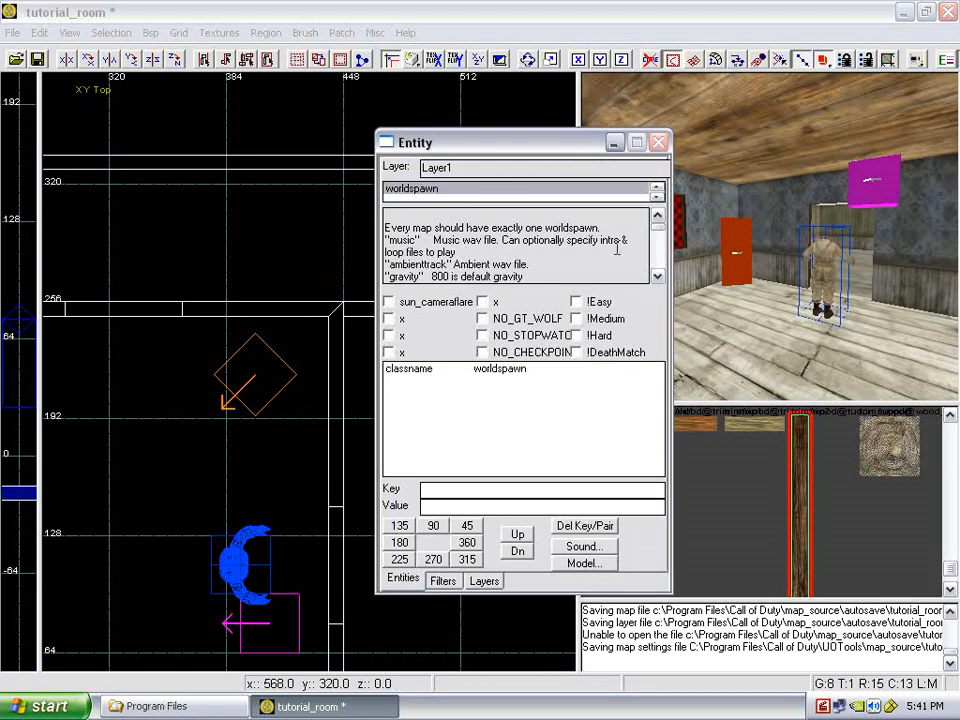
mouse_move(483, 142)
mouse_down()
mouse_move(514, 133)
mouse_move(499, 141)
mouse_move(498, 128)
mouse_up()
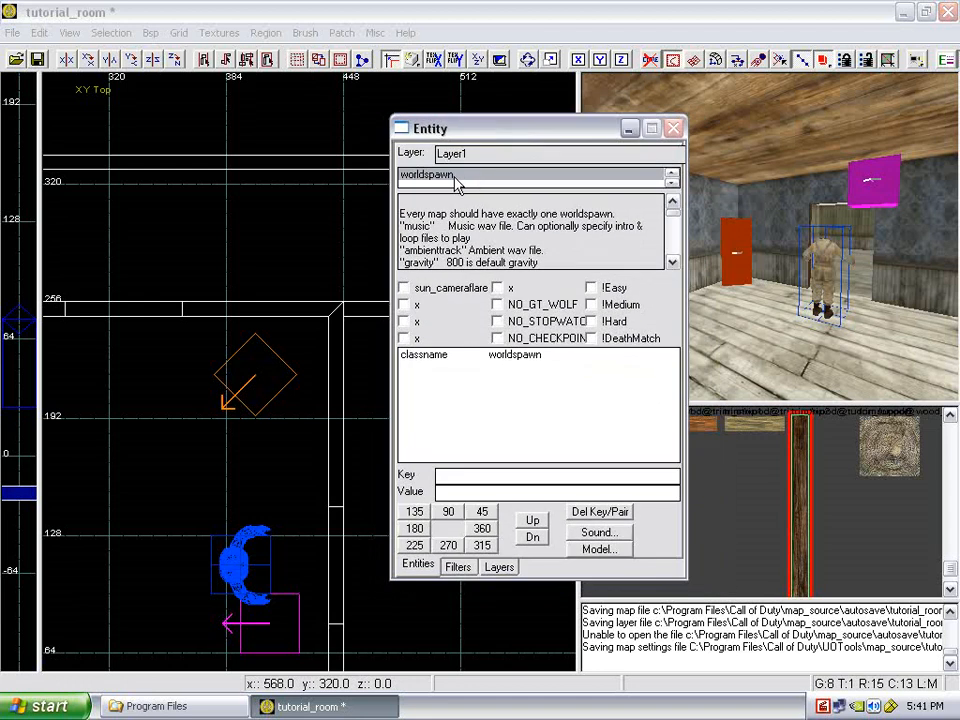
click(455, 178)
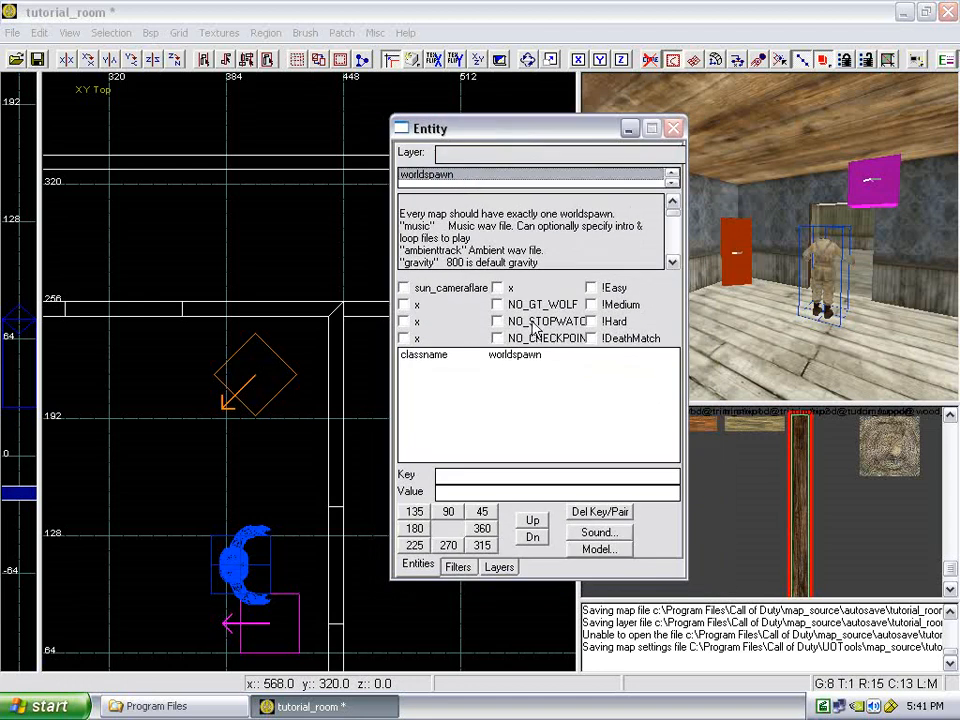
click(670, 183)
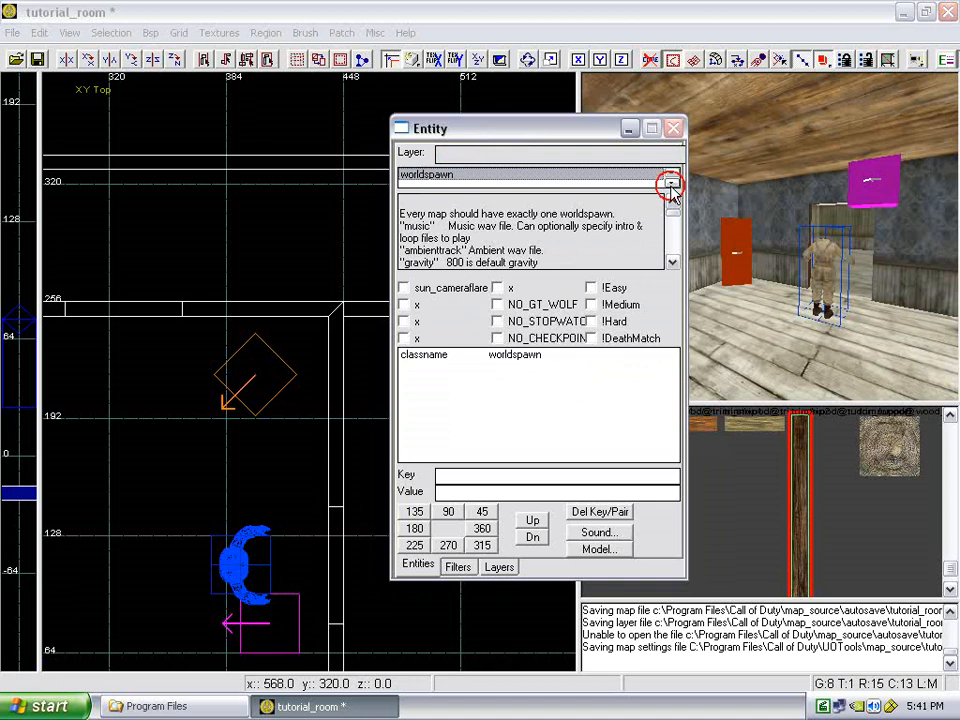
click(471, 173)
click(484, 378)
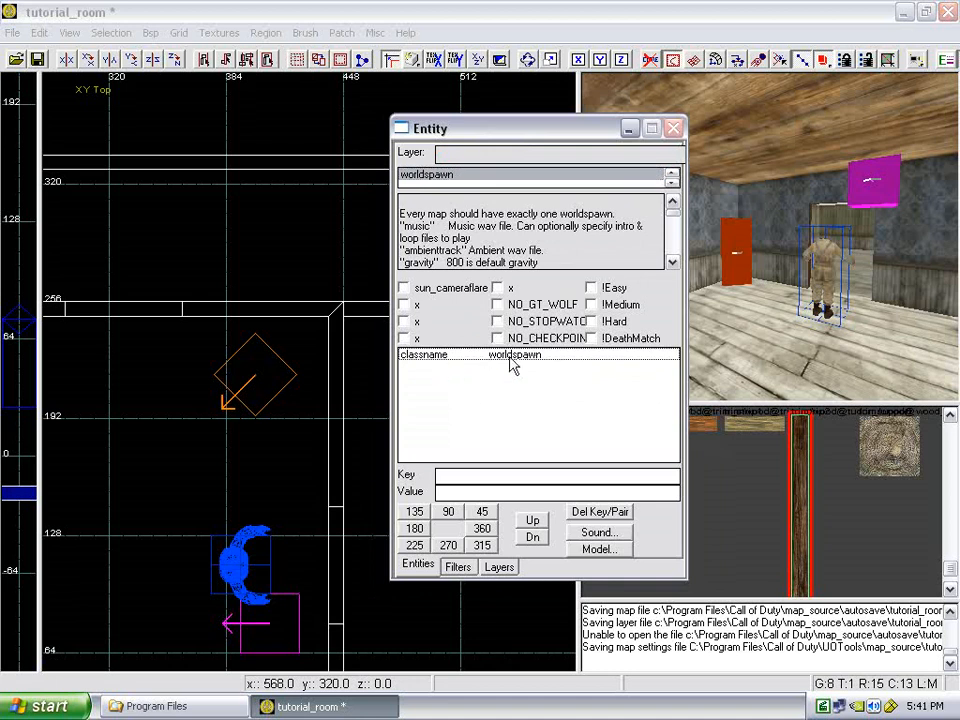
- Add the key sunlight with the value 1.5 to worldspawn and close the Entity window
click(508, 478)
click(510, 492)
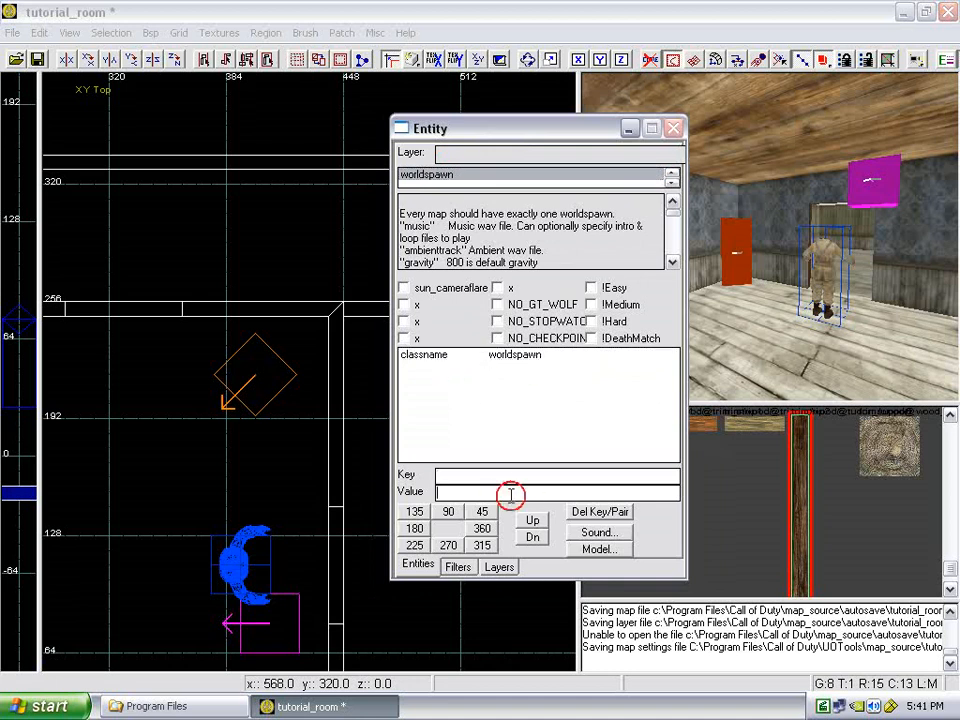
click(512, 480)
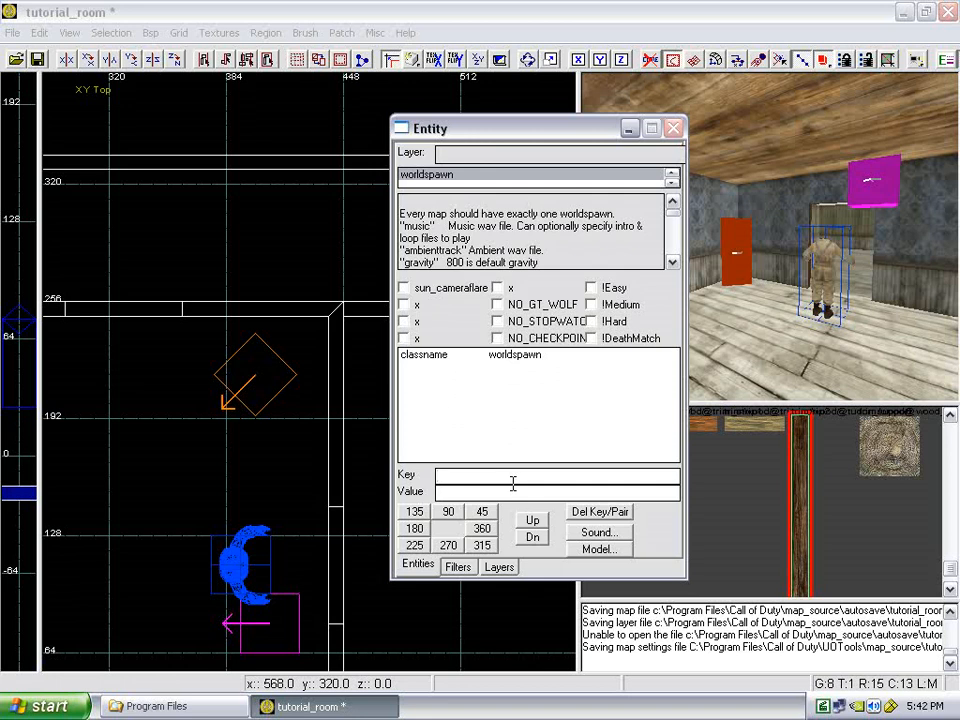
text(sunlight)
key(Tab)
text(1.5)
key(Return)
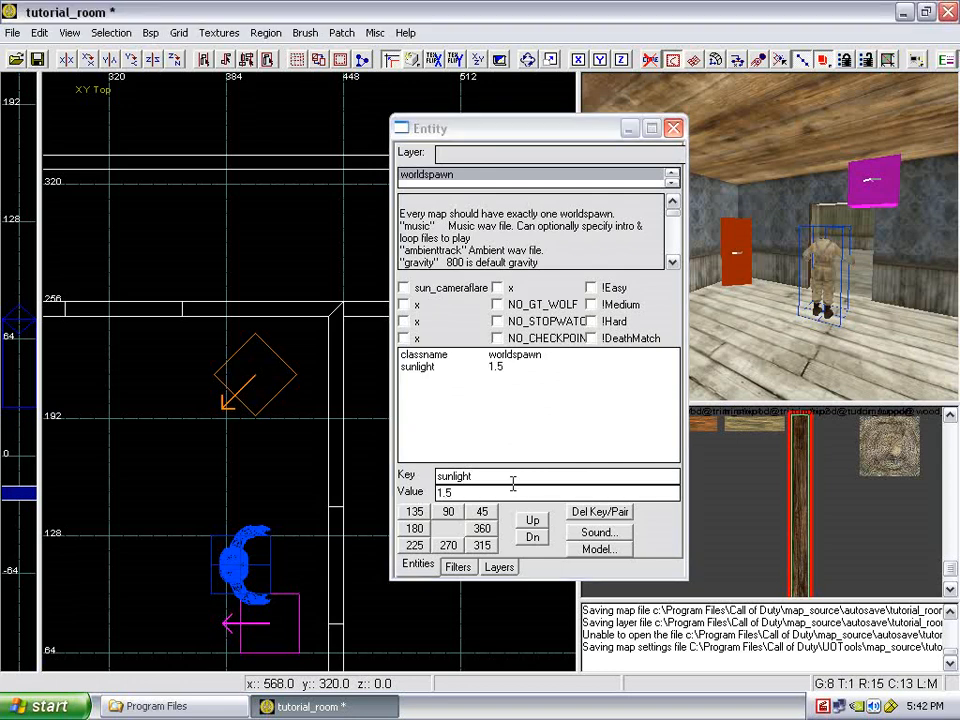
click(525, 132)
key(n)
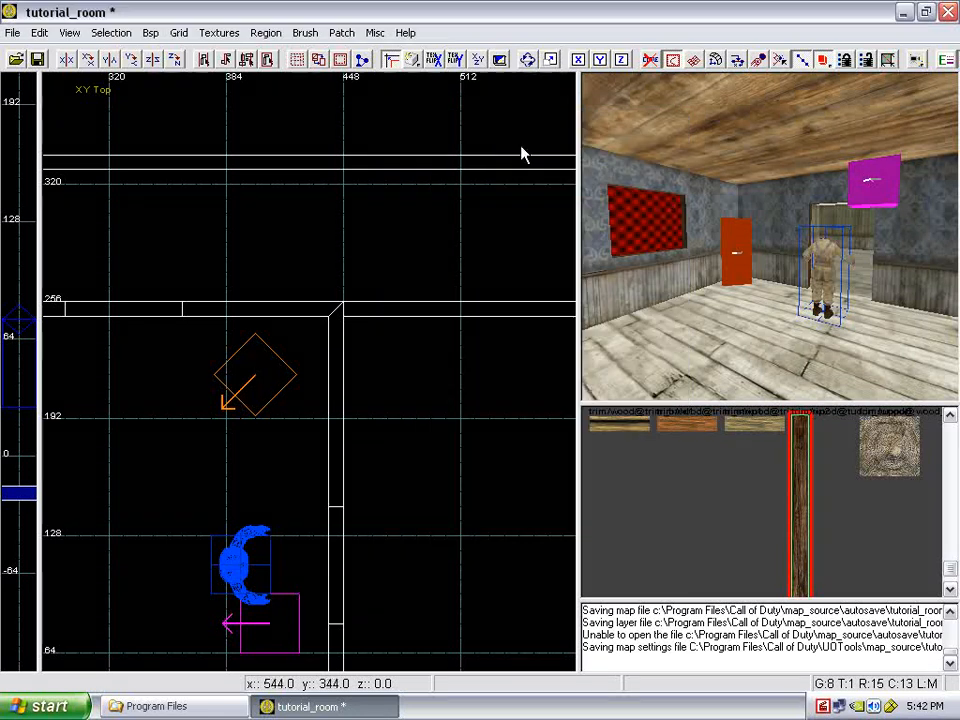
- Add the key ambient with the value .3 to the worldspawn entity
right_drag(704, 211, 704, 211)
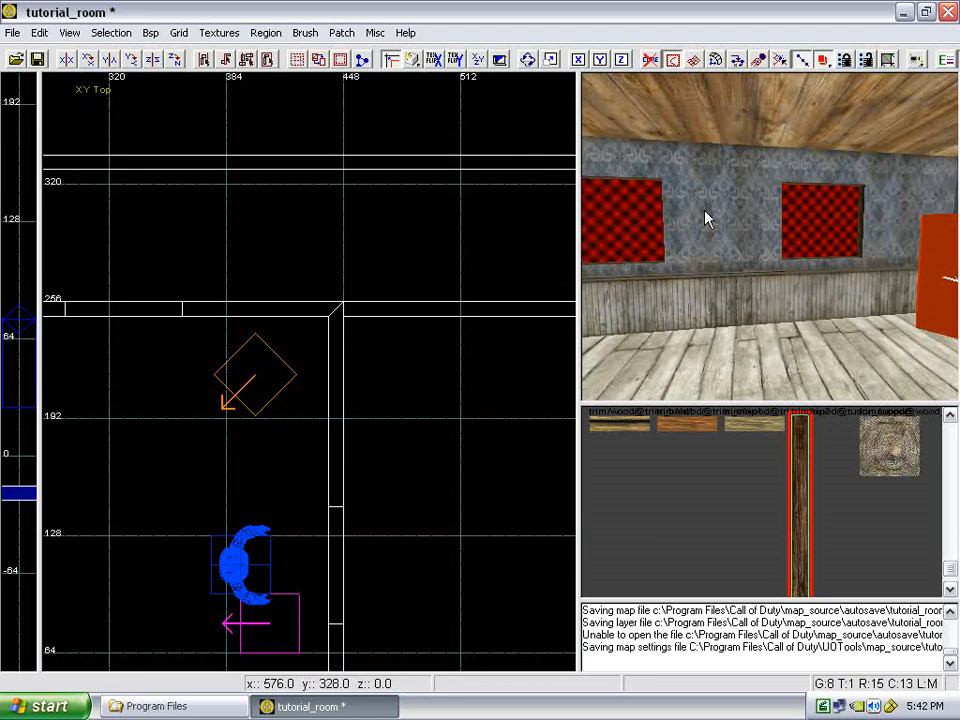
right_drag(731, 221, 750, 216)
key(n)
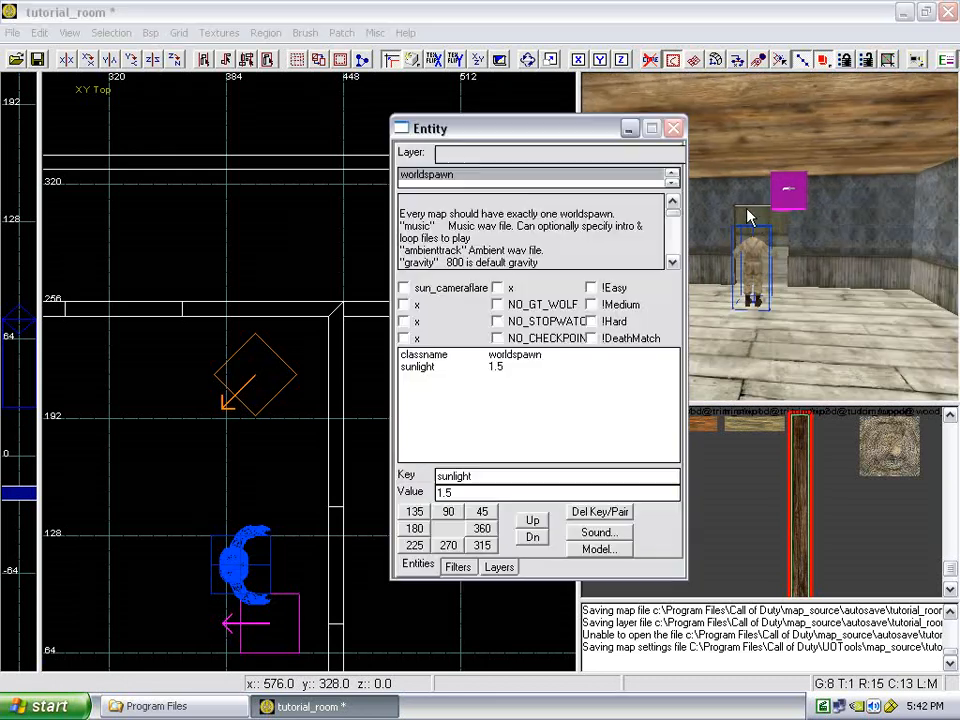
double_click(551, 474)
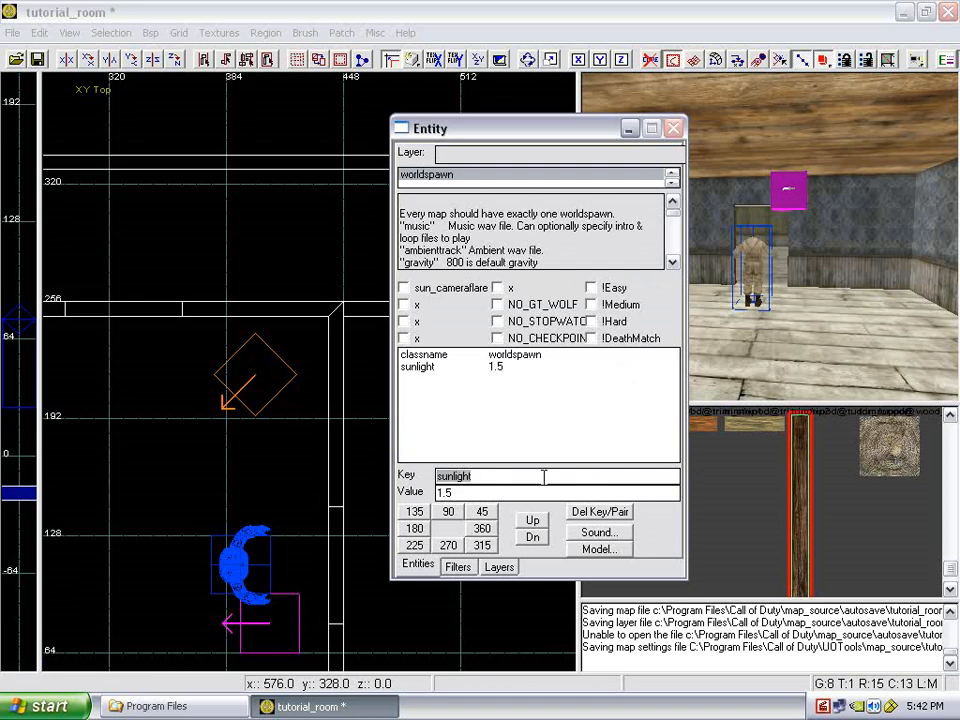
key(BackSpace)
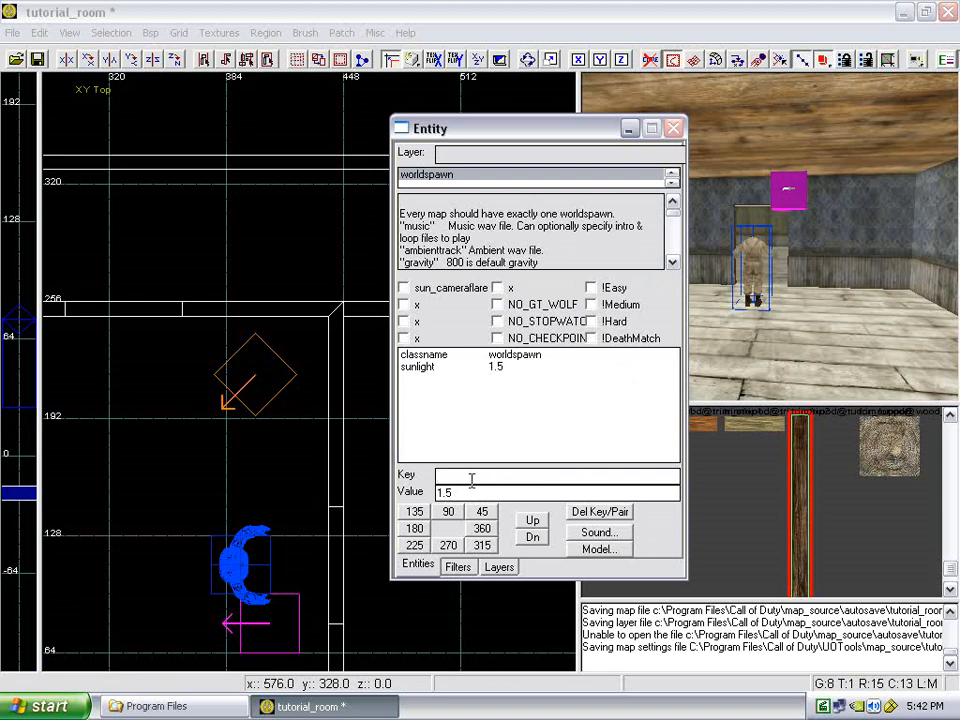
text(ambient)
key(Tab)
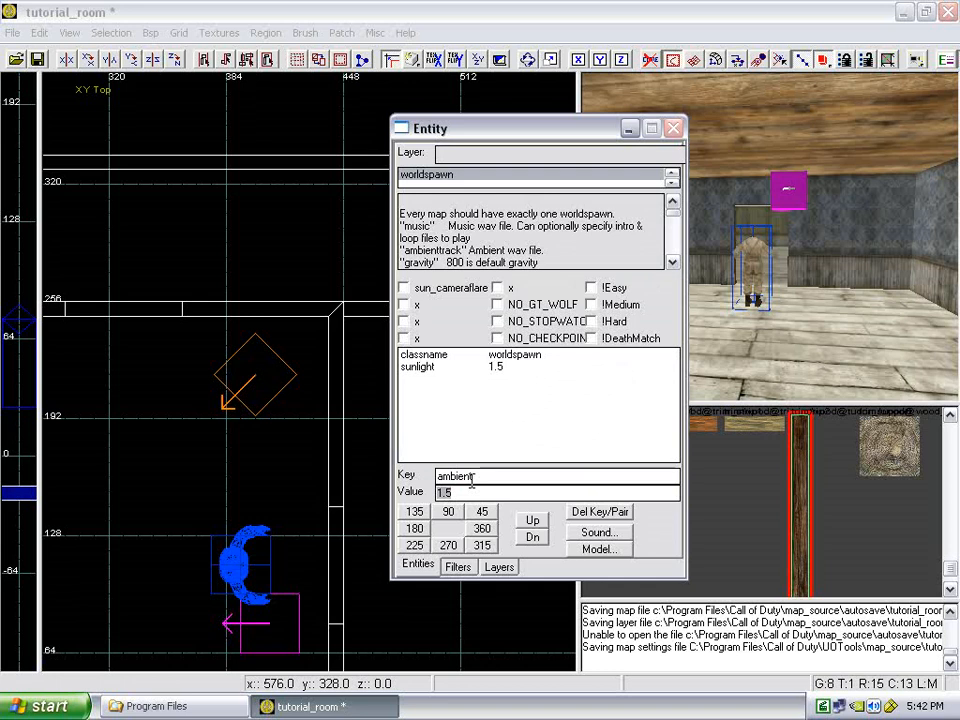
text(.25)
key(BackSpace)
key(BackSpace)
text(3)
key(Return)
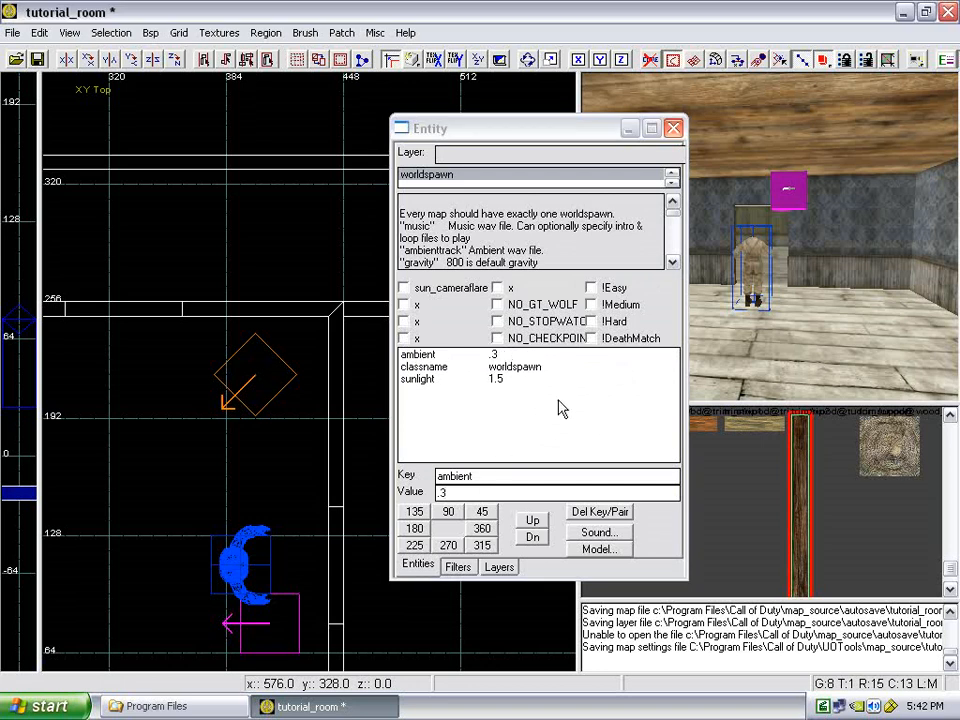
- Add the key _color with the value 88 88 88 to worldspawn and close the Entity window
click(552, 450)
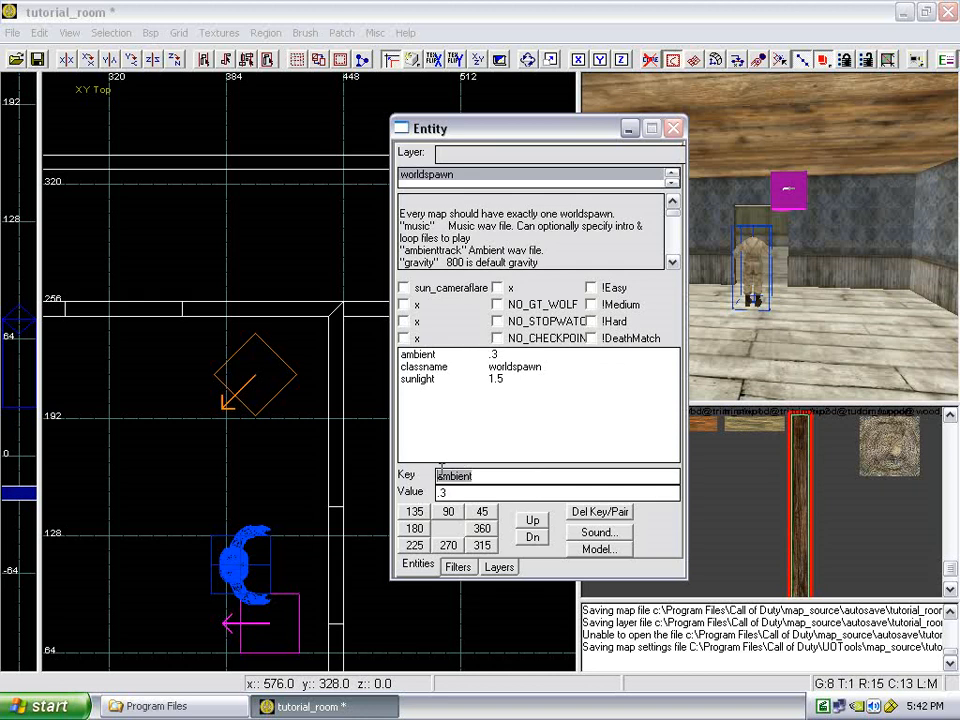
text(_color)
key(Tab)
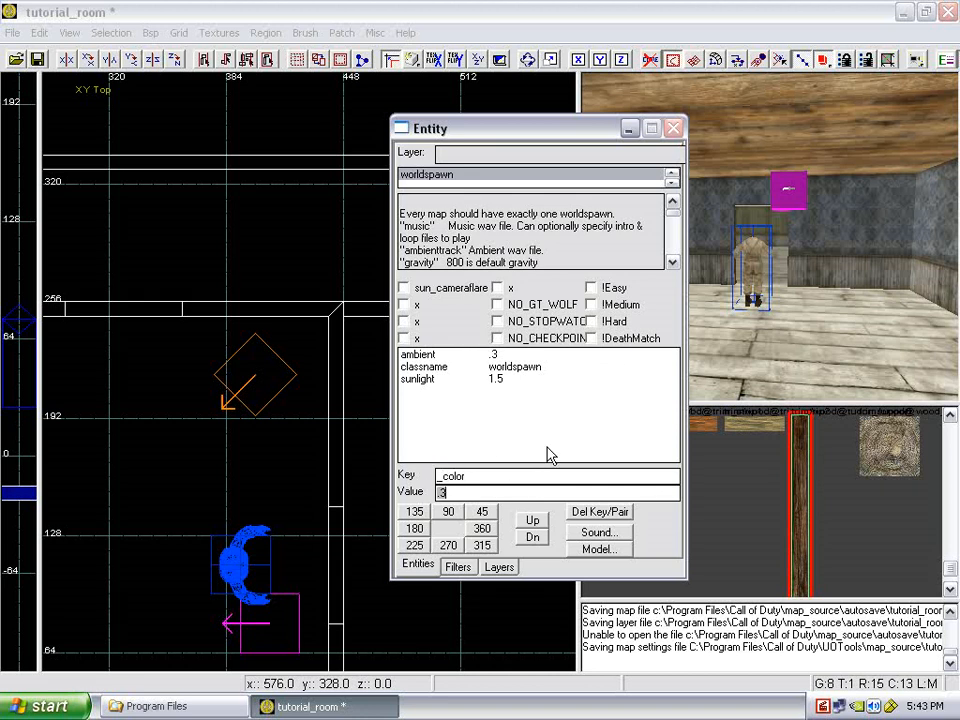
click(580, 252)
scroll(580, 252, down, 1)
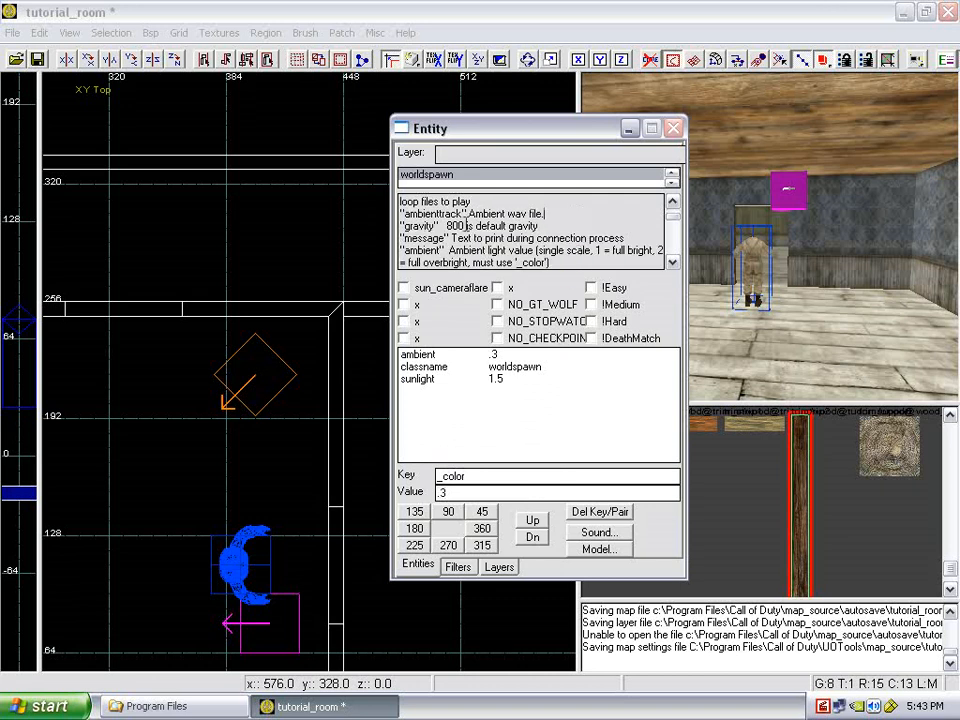
scroll(461, 226, down, 1)
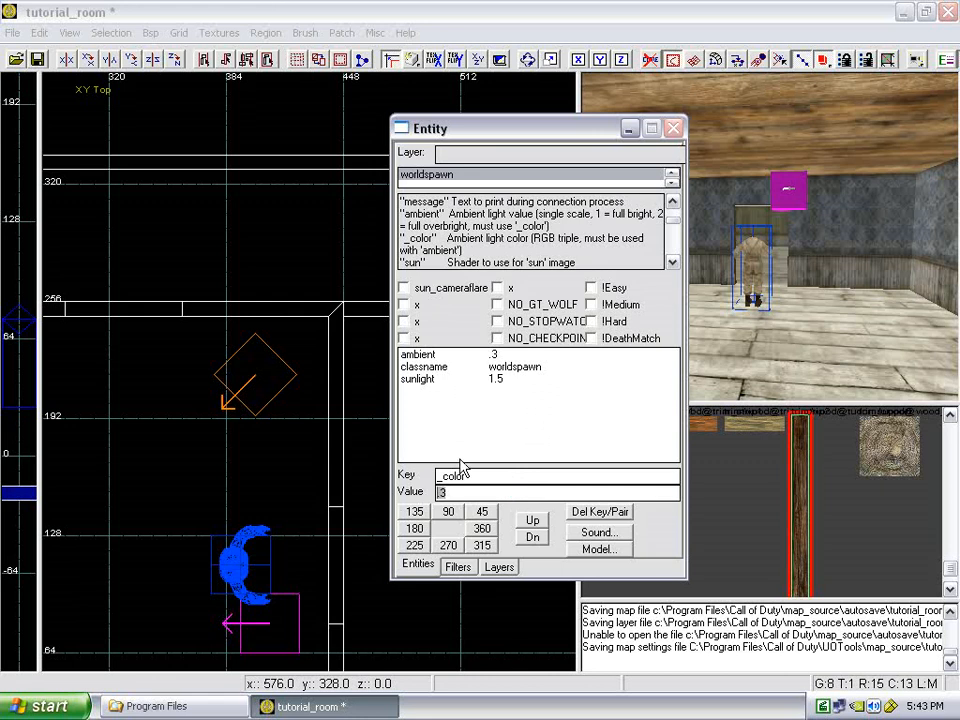
text(88 88 88)
key(Return)
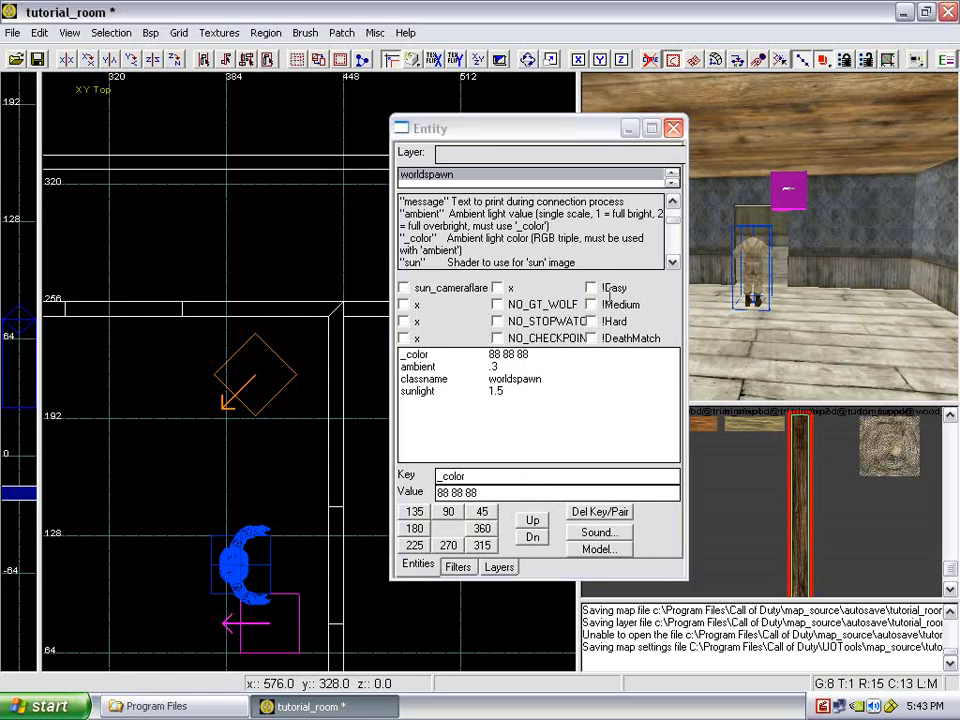
click(553, 135)
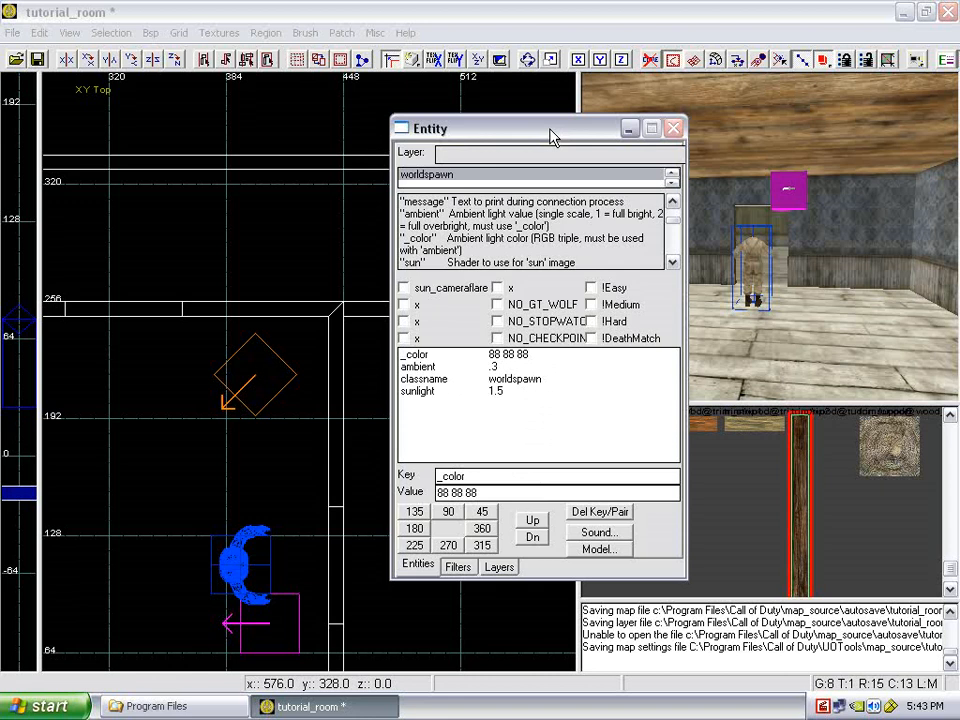
key(Escape)
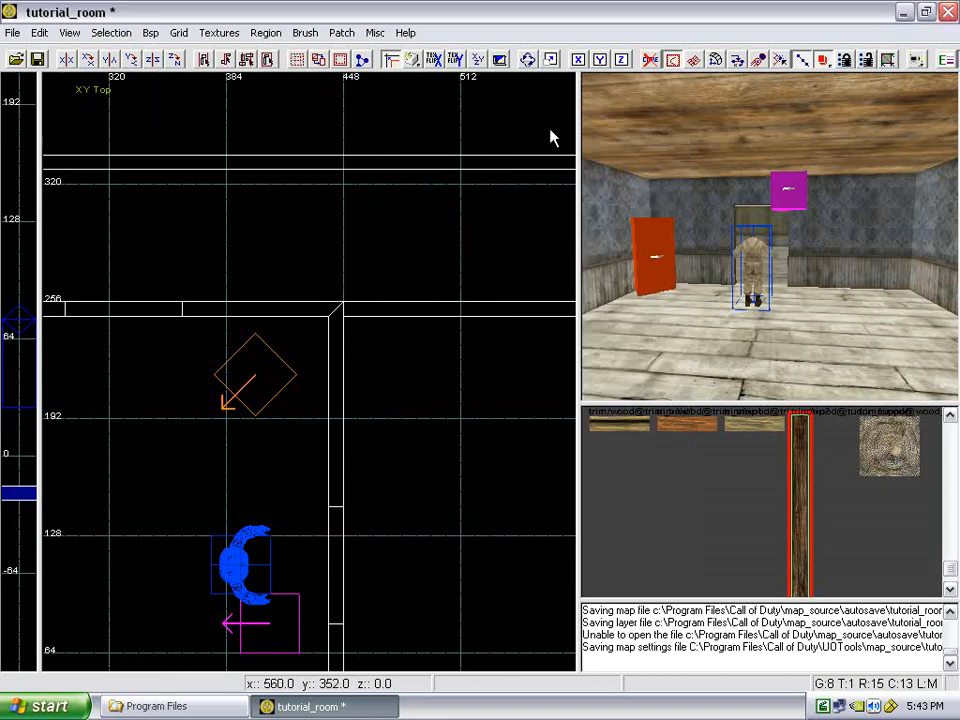
- Read the worldspawn descriptions of the sunlight keys such as diffusefraction and sundirection, and close the Entity window
right_drag(751, 226, 754, 232)
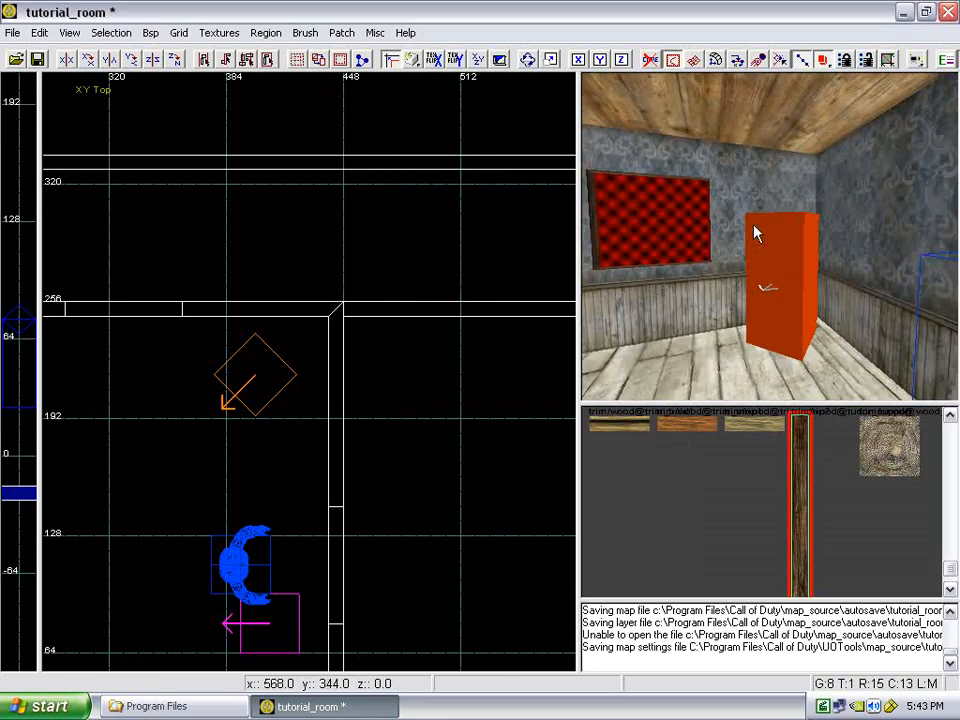
key(n)
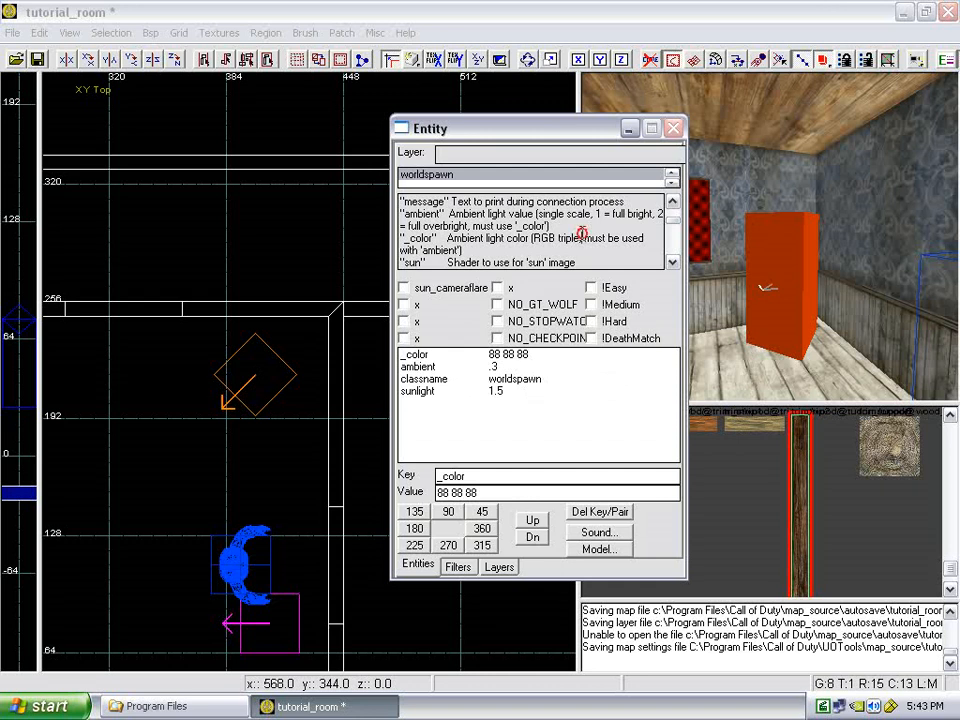
scroll(583, 233, down, 3)
scroll(583, 233, down, 3)
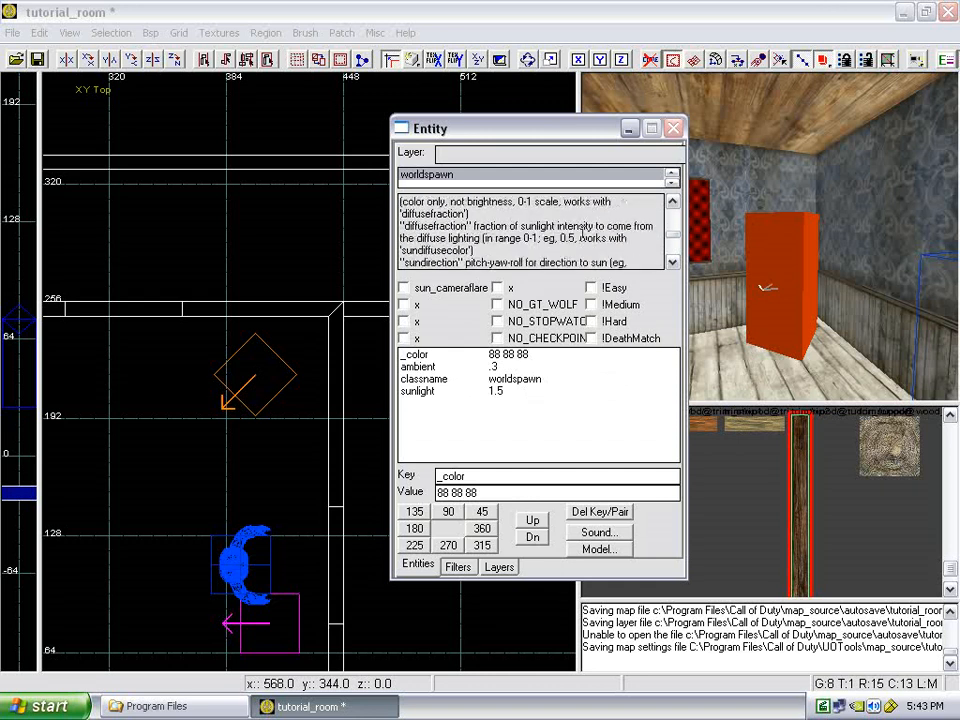
scroll(575, 157, up, 2)
drag(574, 129, 566, 160)
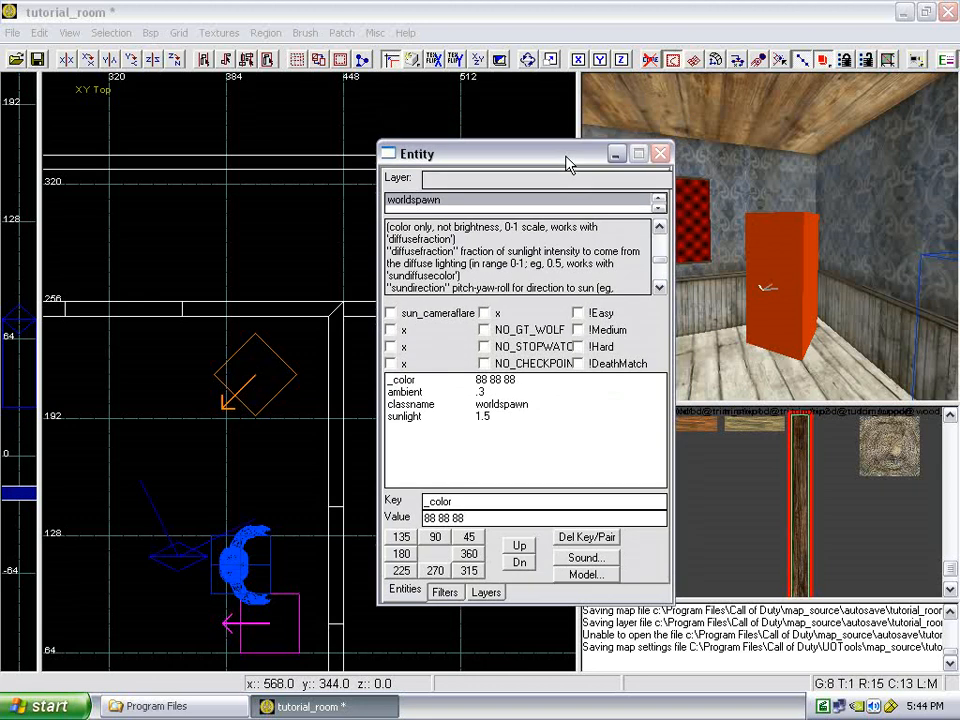
click(566, 157)
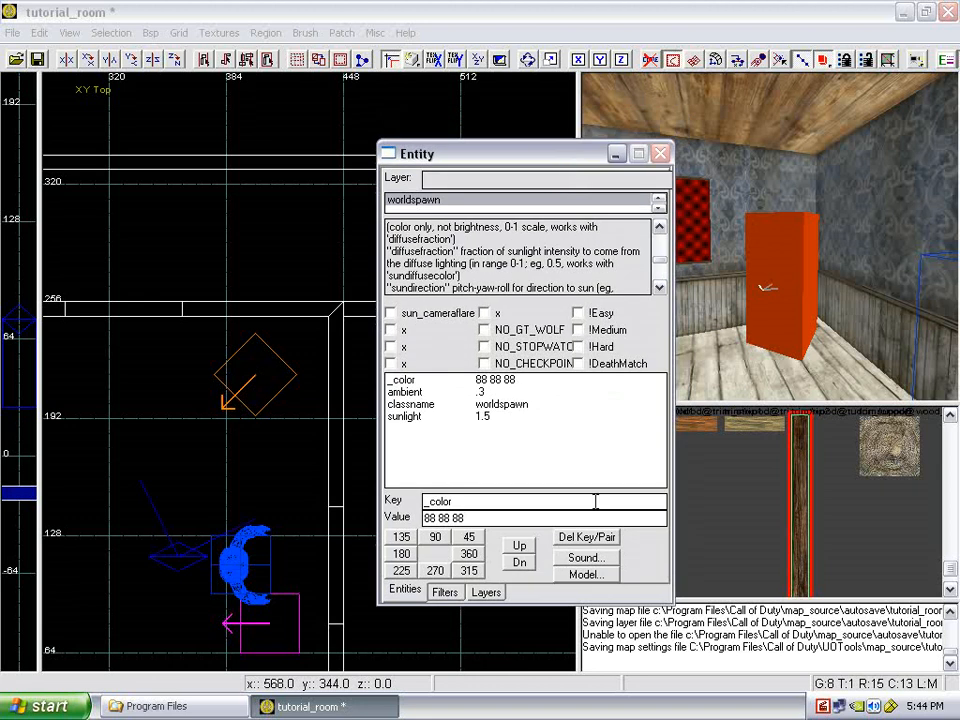
key(Escape)
drag(502, 146, 485, 142)
key(n)
right_click(705, 241)
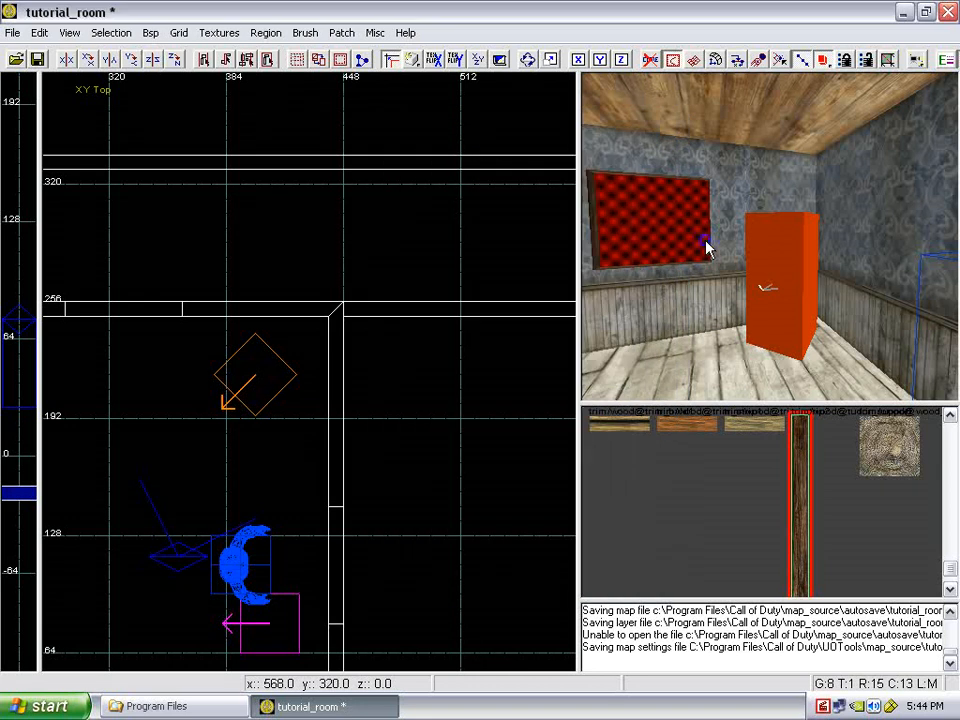
- Add a light entity in the second room and move it to X 640, Y 120
mouse_move(705, 241)
right_down()
mouse_move(703, 251)
mouse_move(720, 244)
right_up()
scroll(354, 276, down, 4)
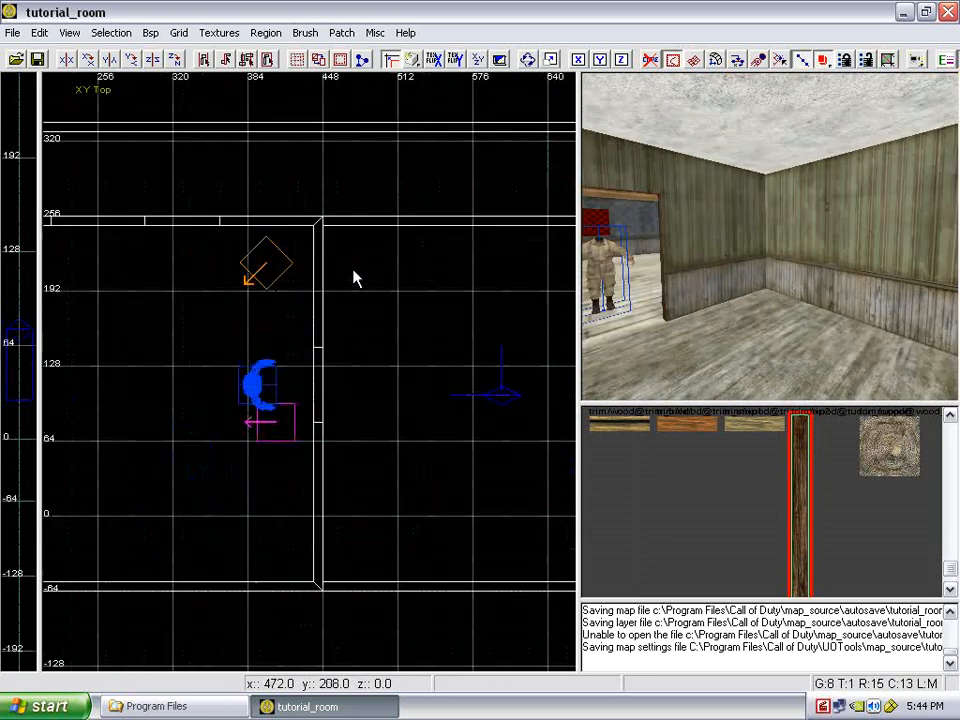
scroll(378, 297, up, 1)
right_drag(375, 302, 339, 336)
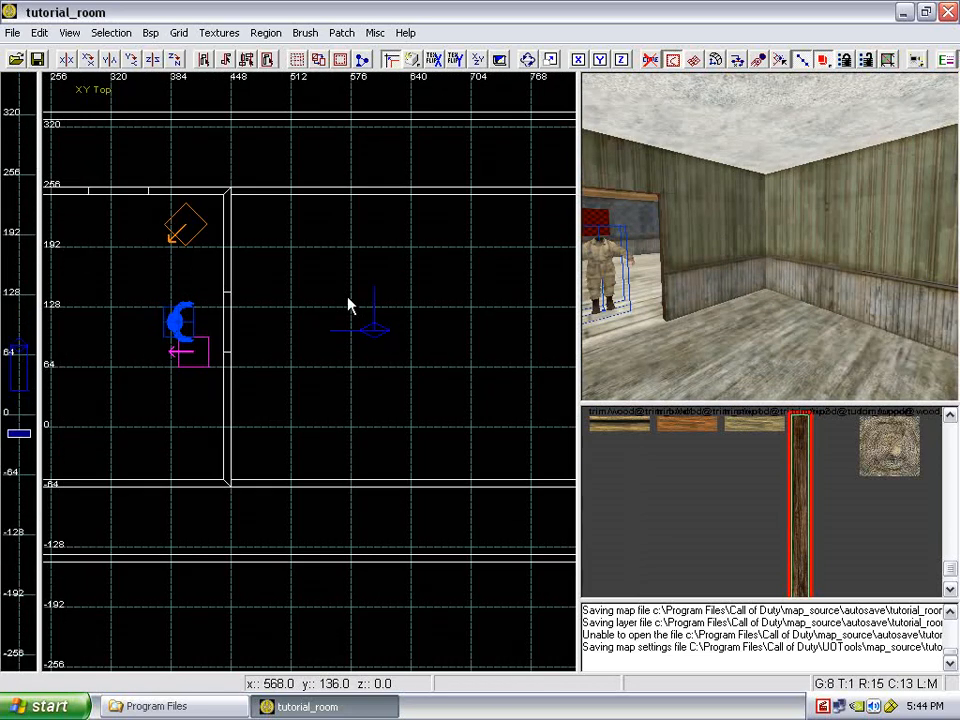
right_click(352, 305)
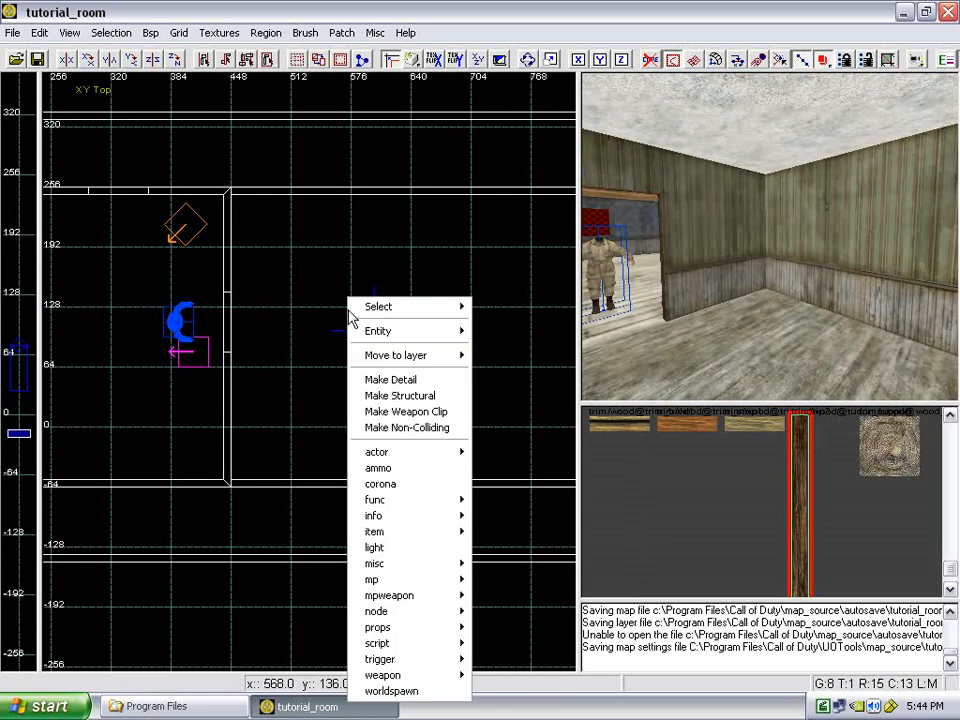
click(436, 553)
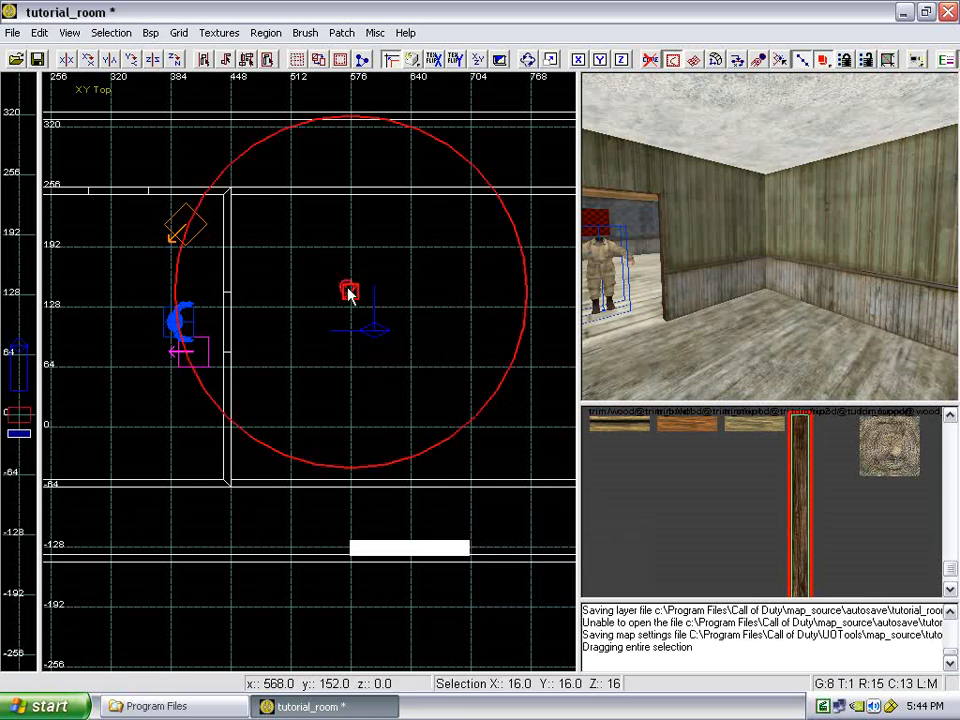
drag(349, 291, 415, 317)
right_drag(667, 311, 666, 311)
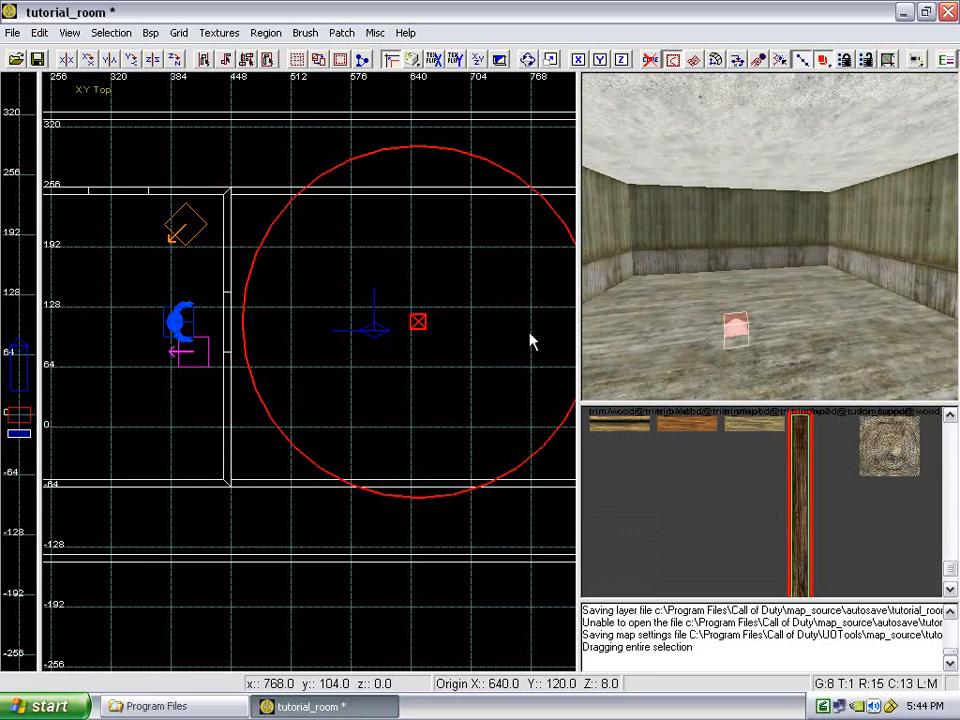
- Raise the light 104 units to Z 112 below the ceiling and check its radius circles in front and top views
key(ctrl+Tab)
drag(401, 481, 403, 390)
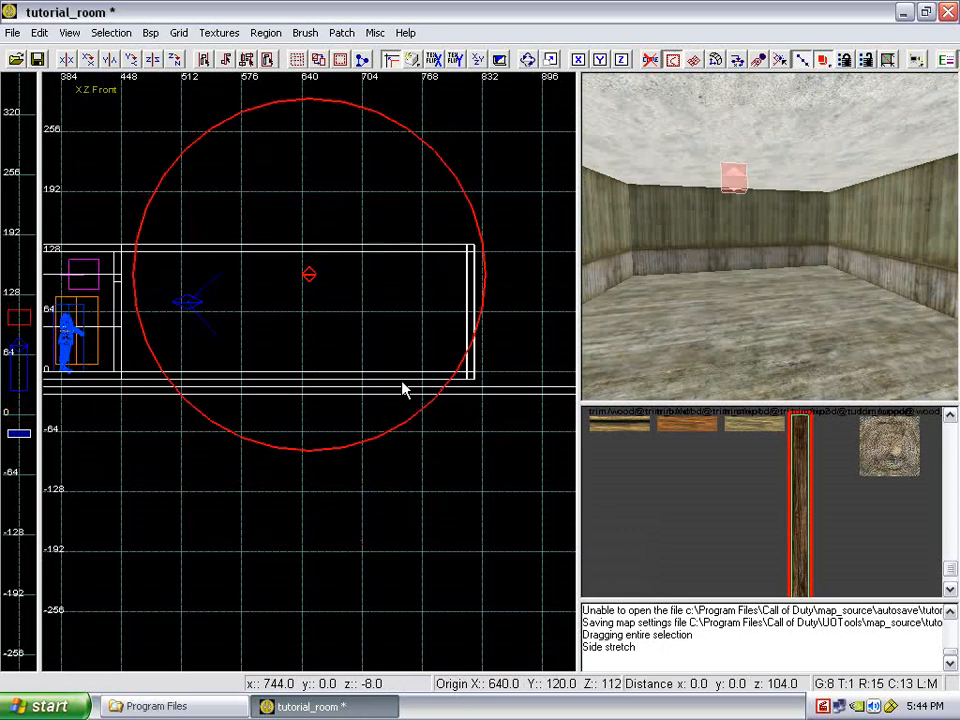
scroll(208, 251, down, 4)
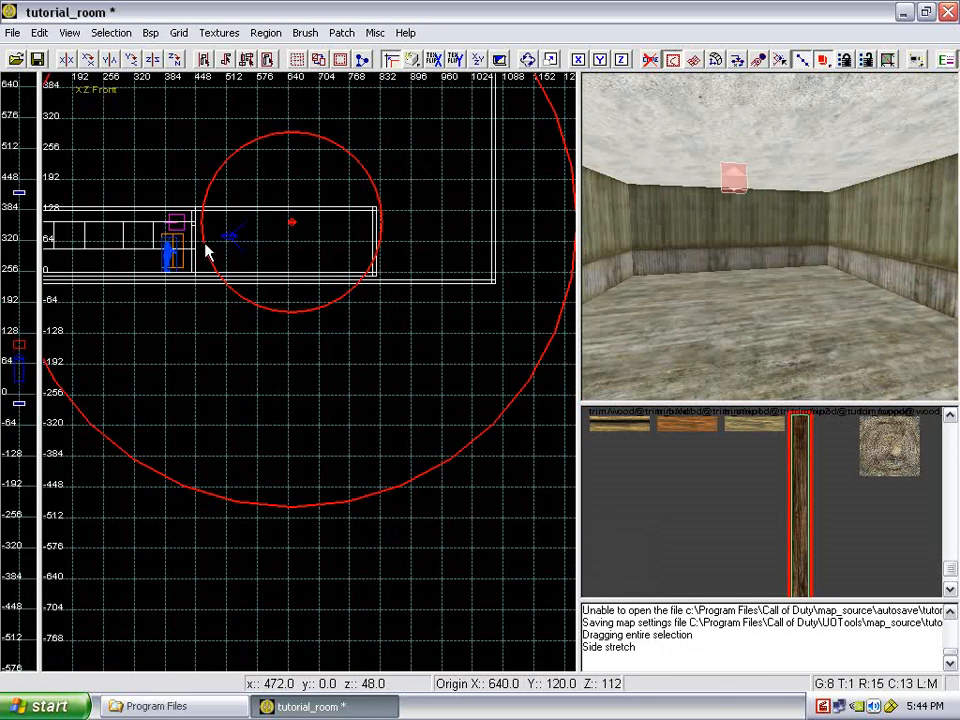
right_drag(283, 140, 328, 214)
scroll(340, 230, down, 1)
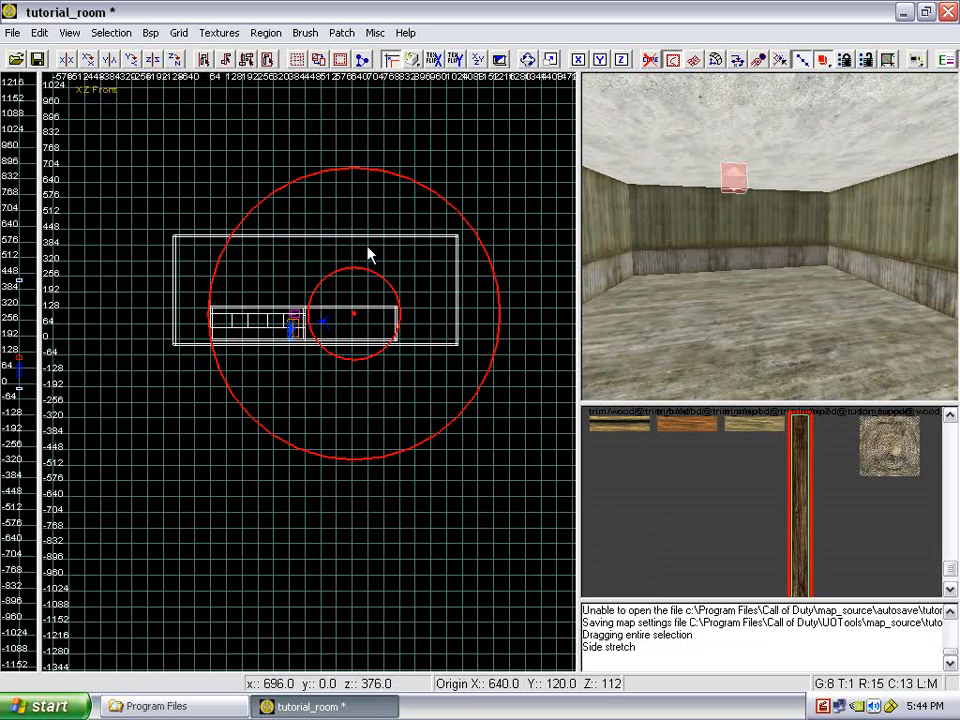
key(ctrl+Tab)
key(ctrl+Tab)
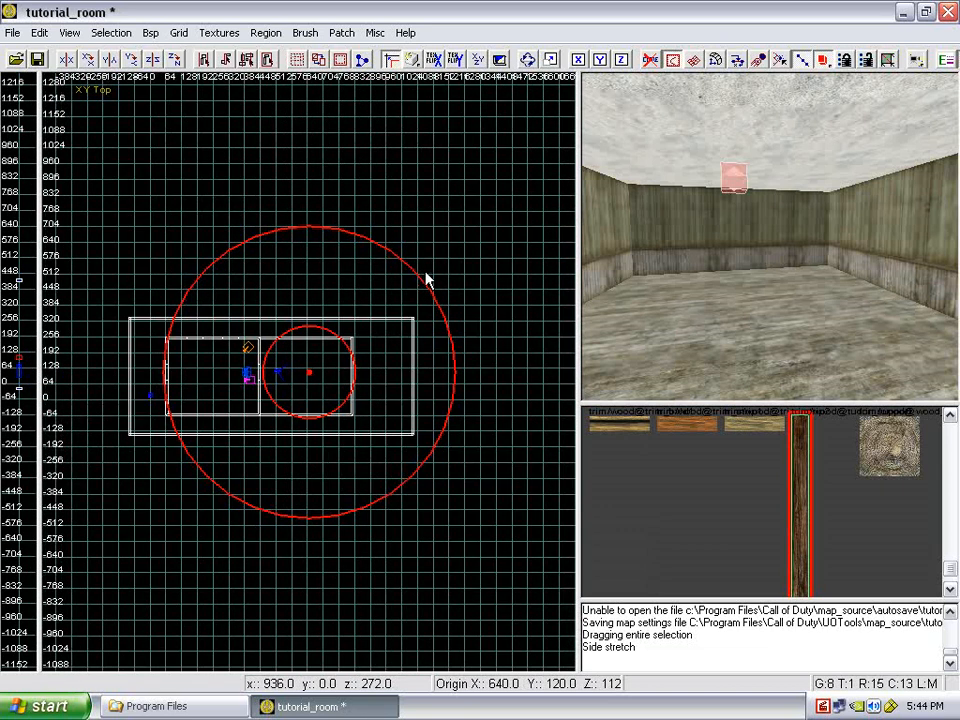
scroll(720, 285, up, 2)
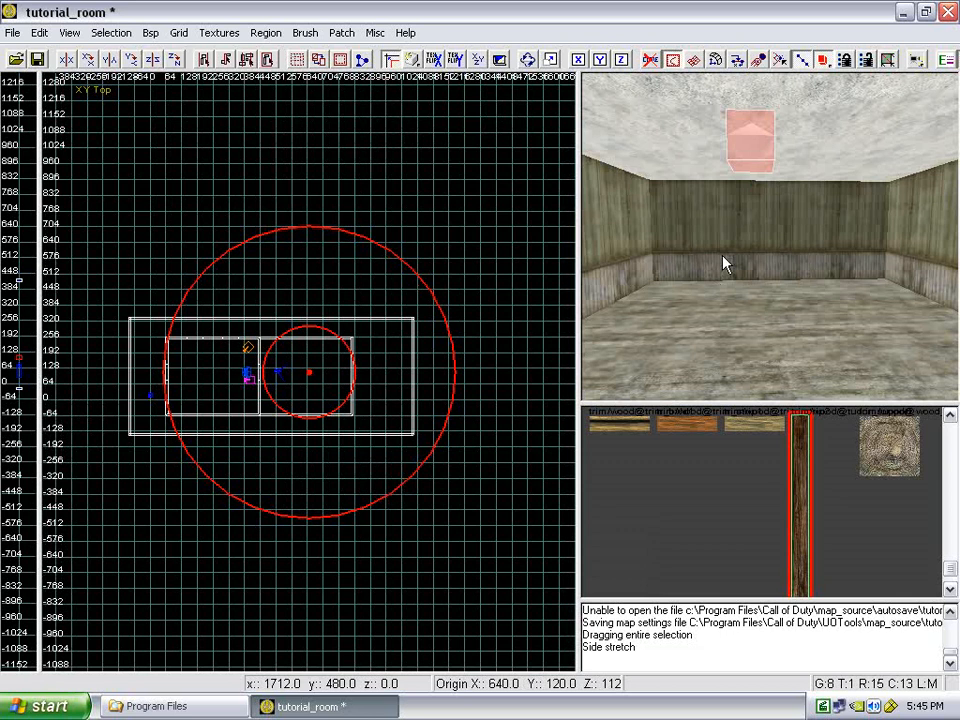
- Select the light in the second room and give it the key light with the value 100
key(Escape)
key(d)
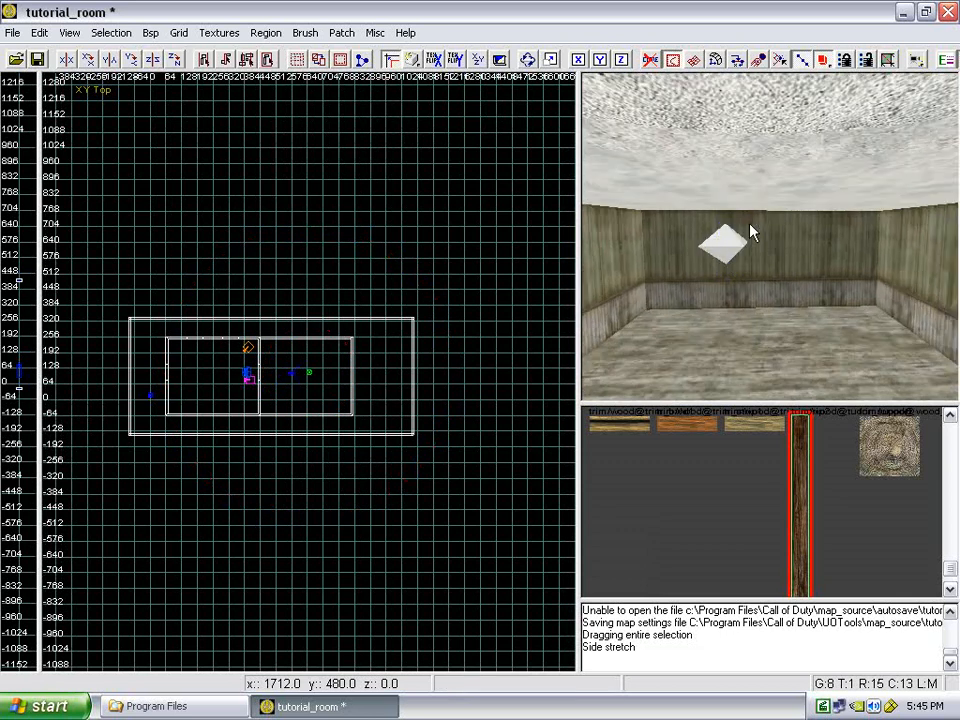
shift+click(733, 252)
key(n)
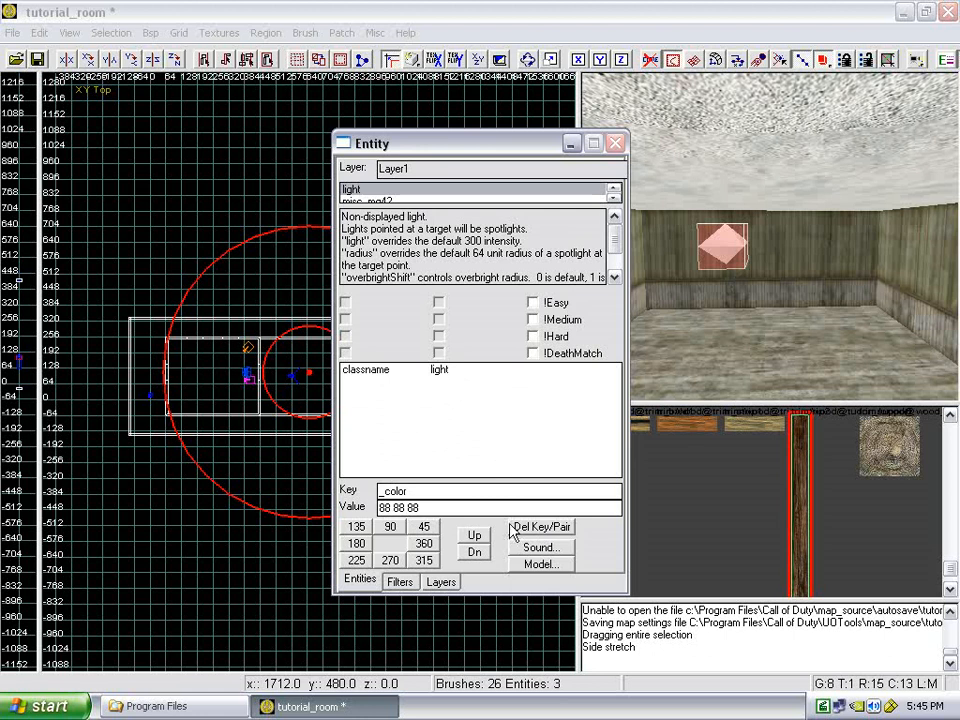
drag(477, 492, 369, 504)
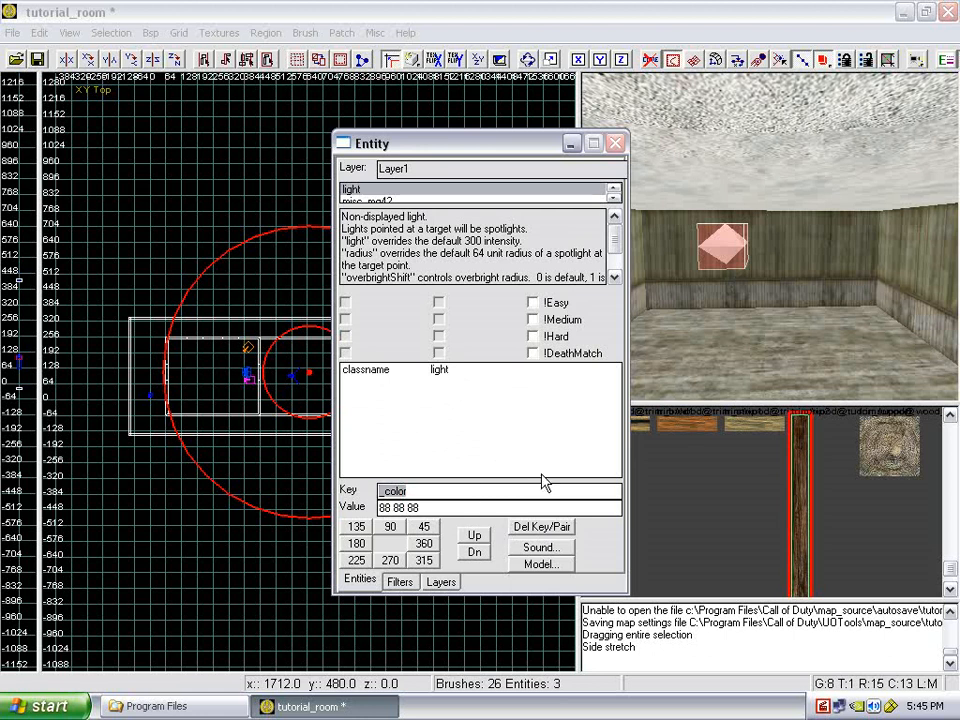
text(light)
key(Tab)
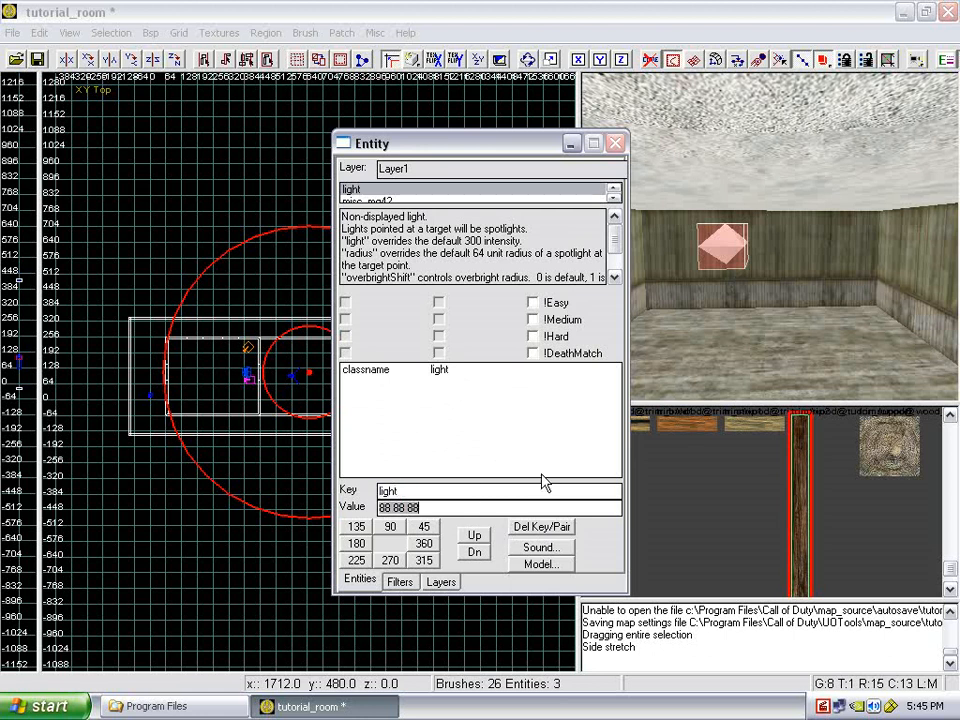
text(100)
key(Return)
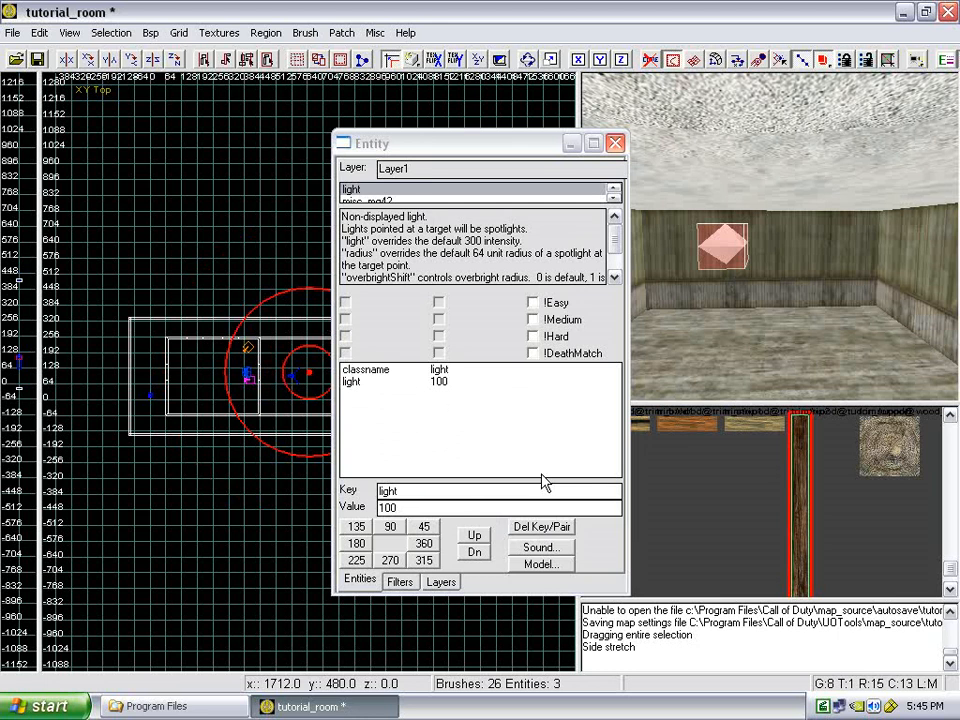
- Set the second-room light's intensity value to 50 and check its radius circles against the room in the front view
drag(433, 508, 366, 517)
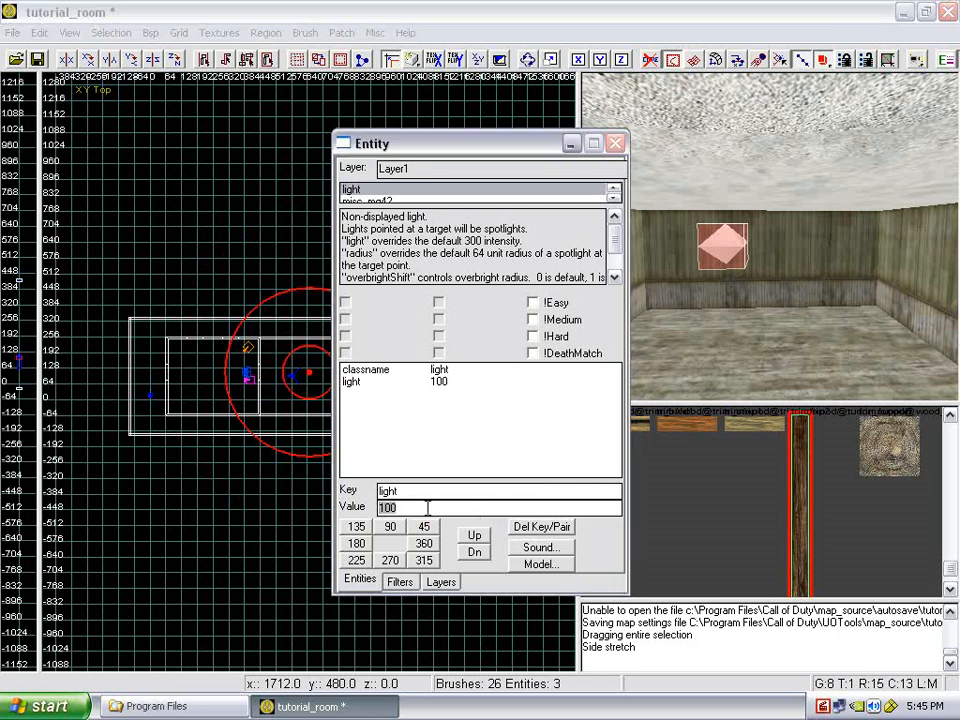
key(Return)
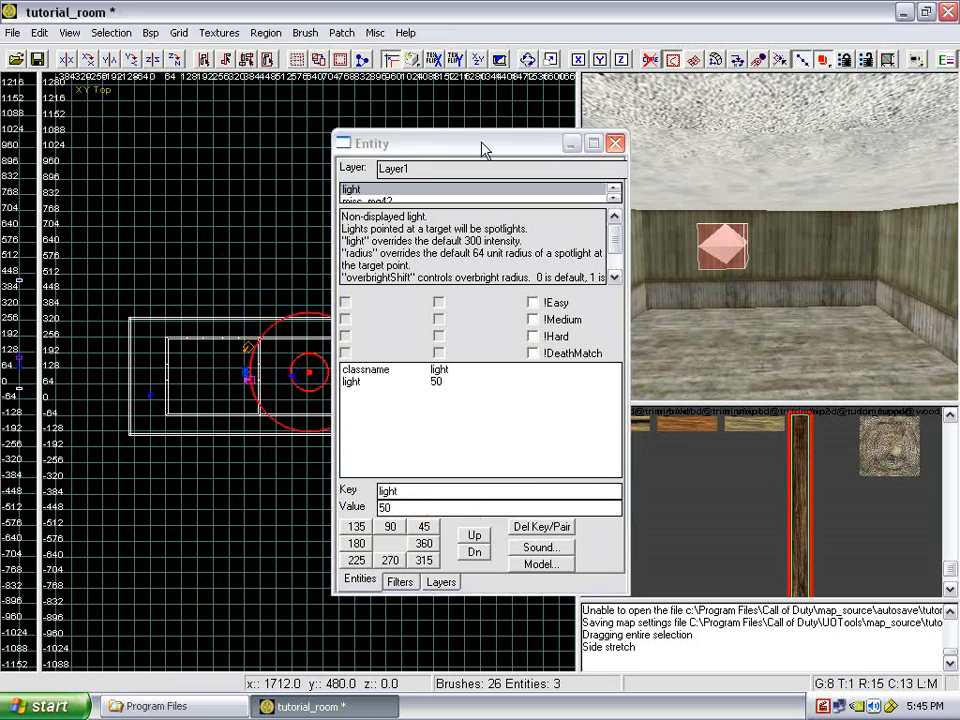
key(n)
key(ctrl+Tab)
scroll(322, 328, up, 2)
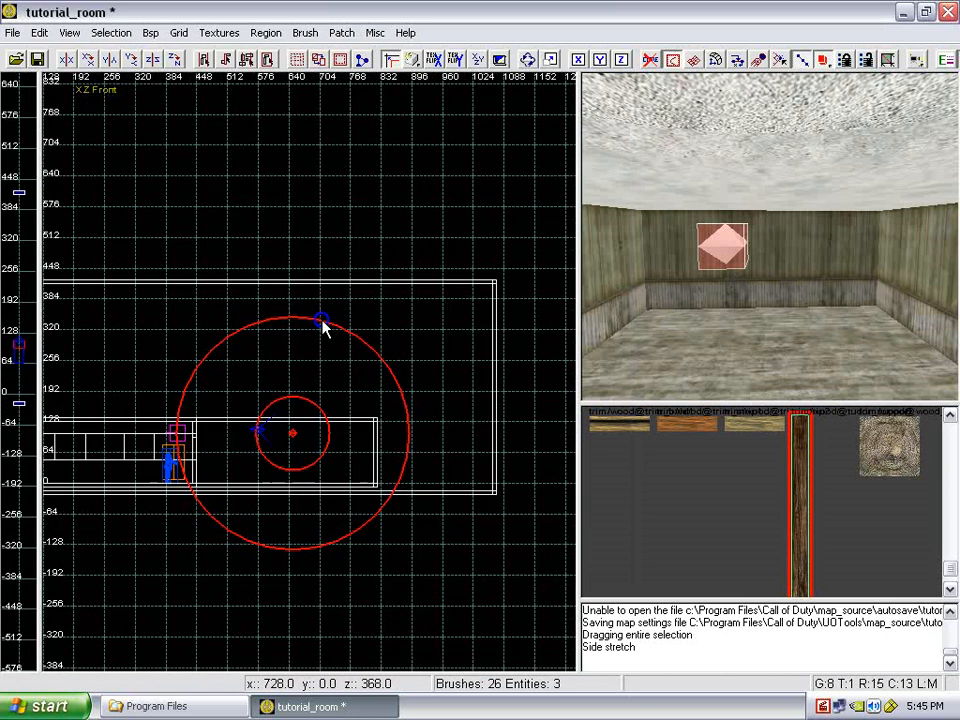
right_drag(322, 320, 337, 272)
scroll(320, 321, up, 3)
scroll(310, 493, down, 2)
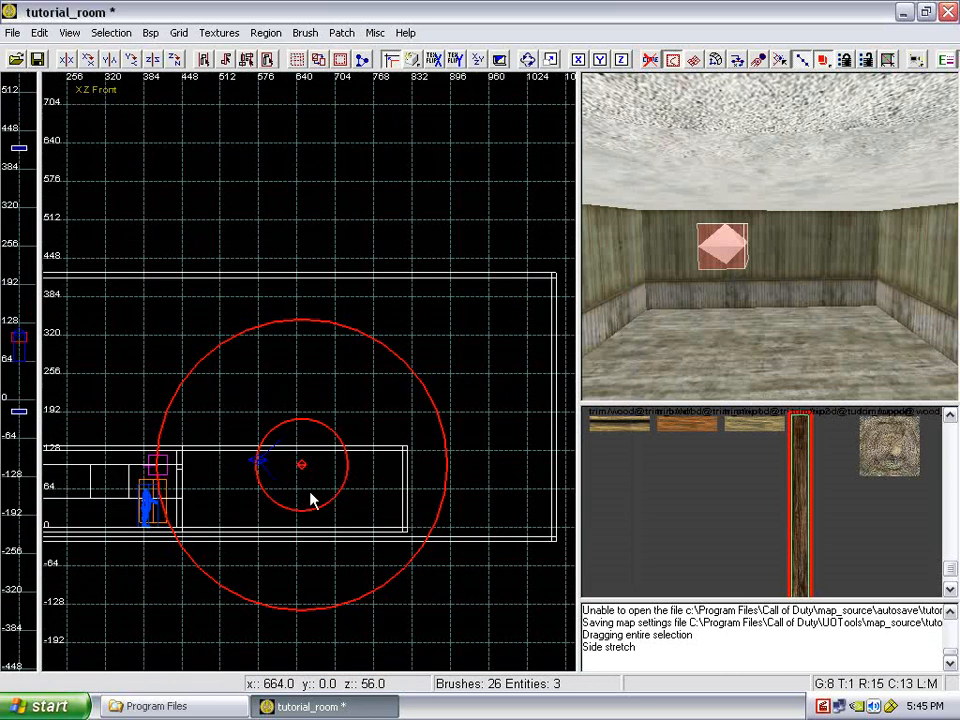
scroll(310, 500, up, 1)
click(307, 300)
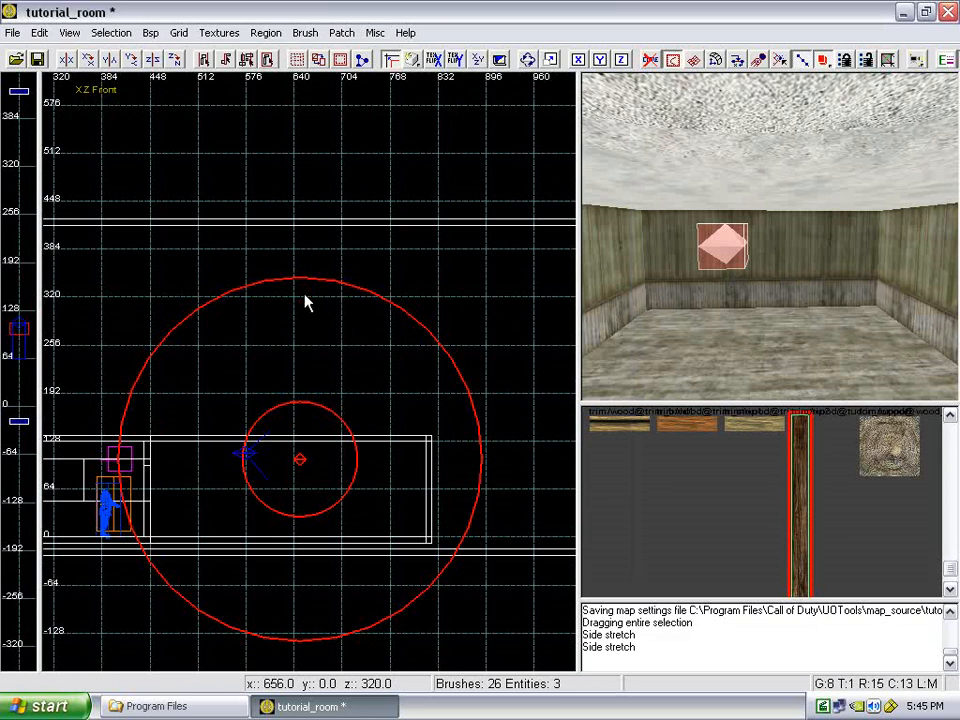
click(305, 422)
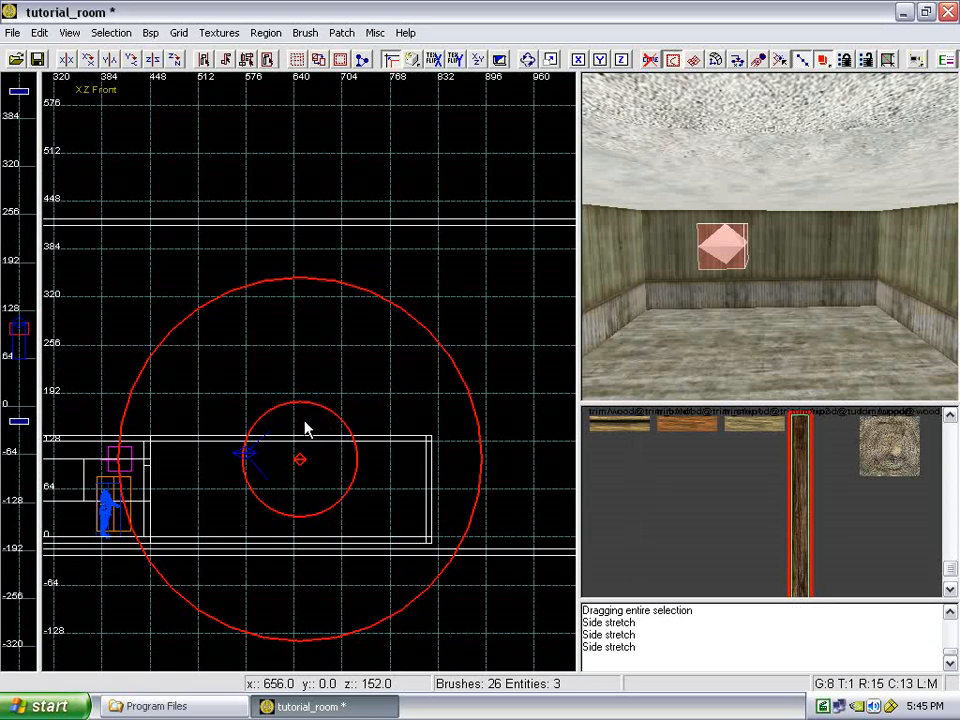
- Try lower values of 20 and 15 for the light key of the second-room light
key(n)
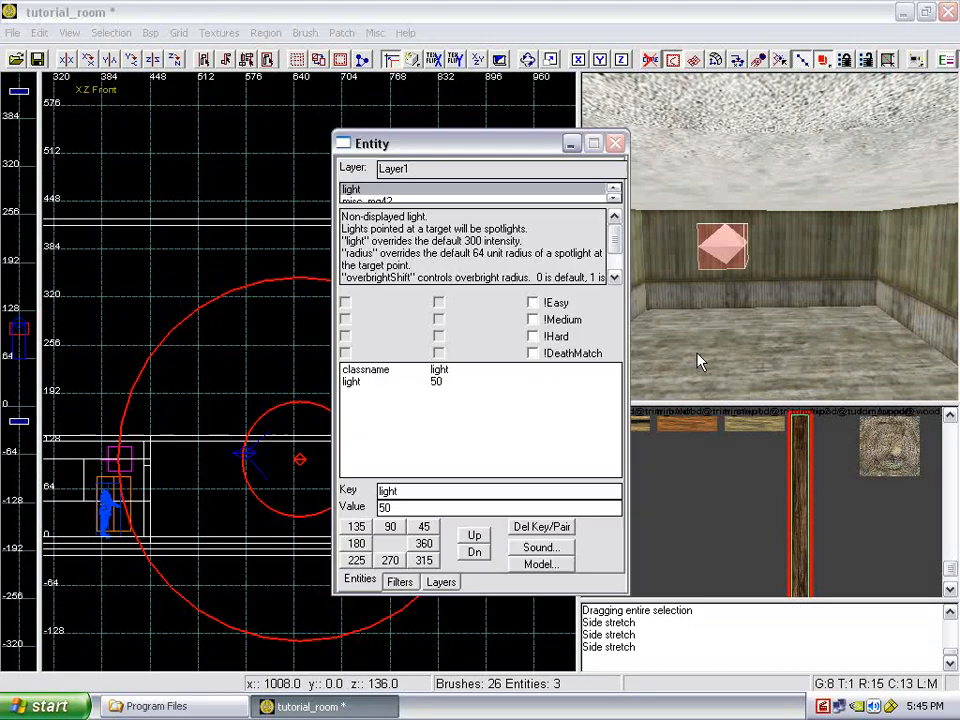
click(480, 384)
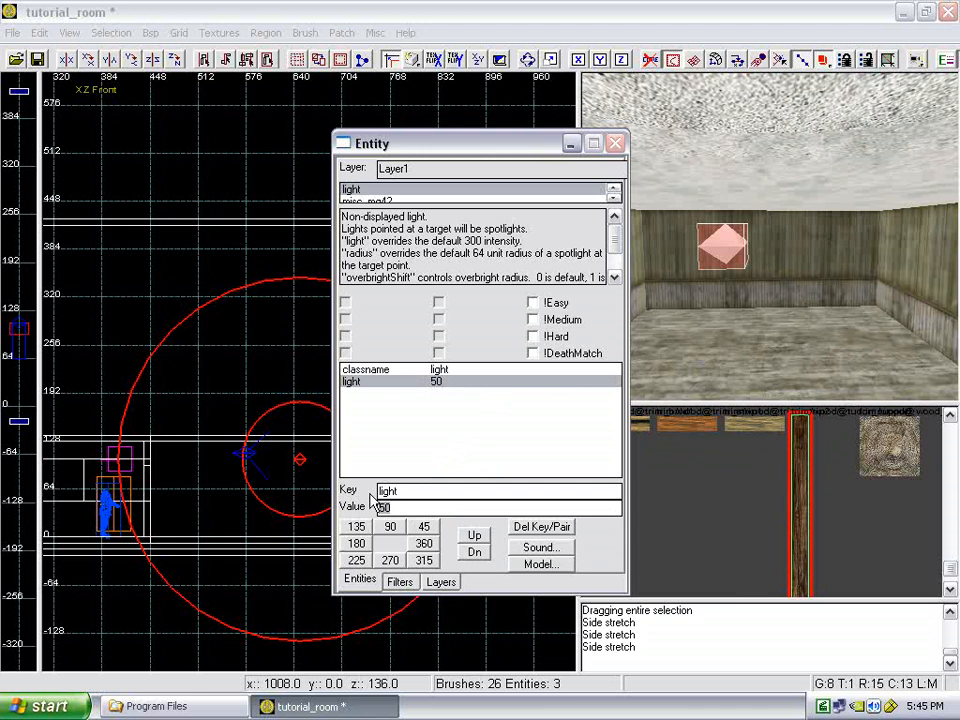
text(20)
key(Return)
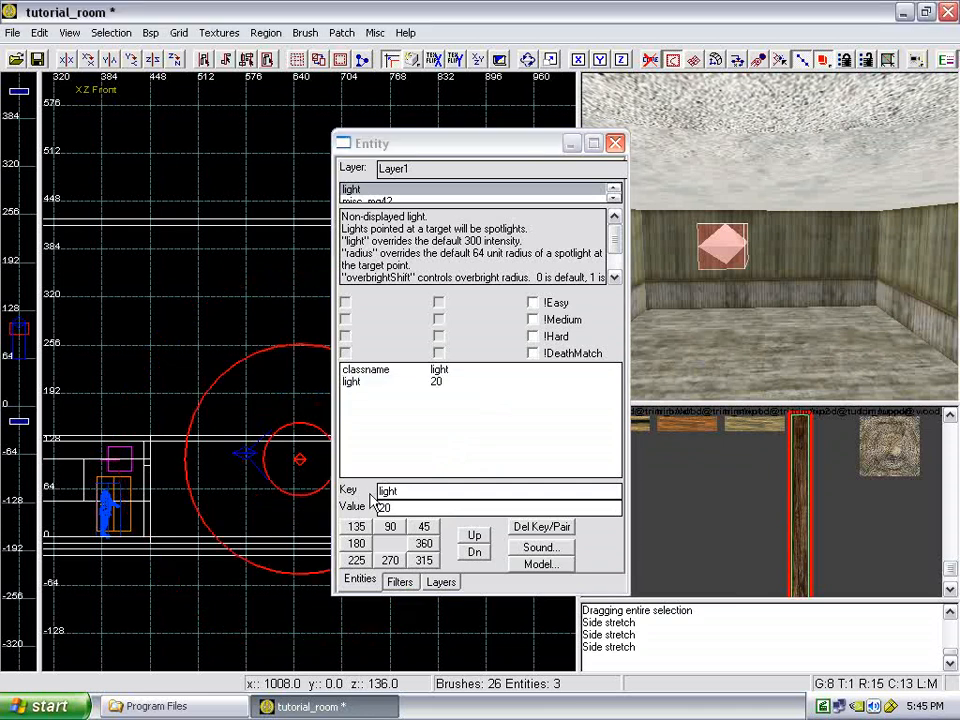
drag(420, 508, 363, 513)
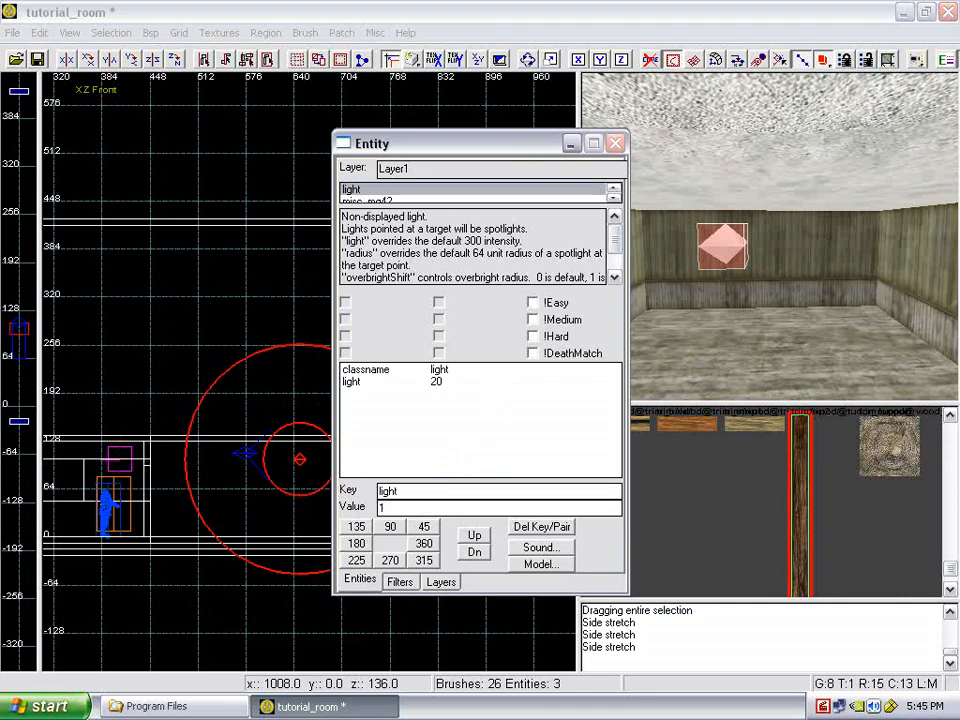
text(15)
key(Return)
key(Escape)
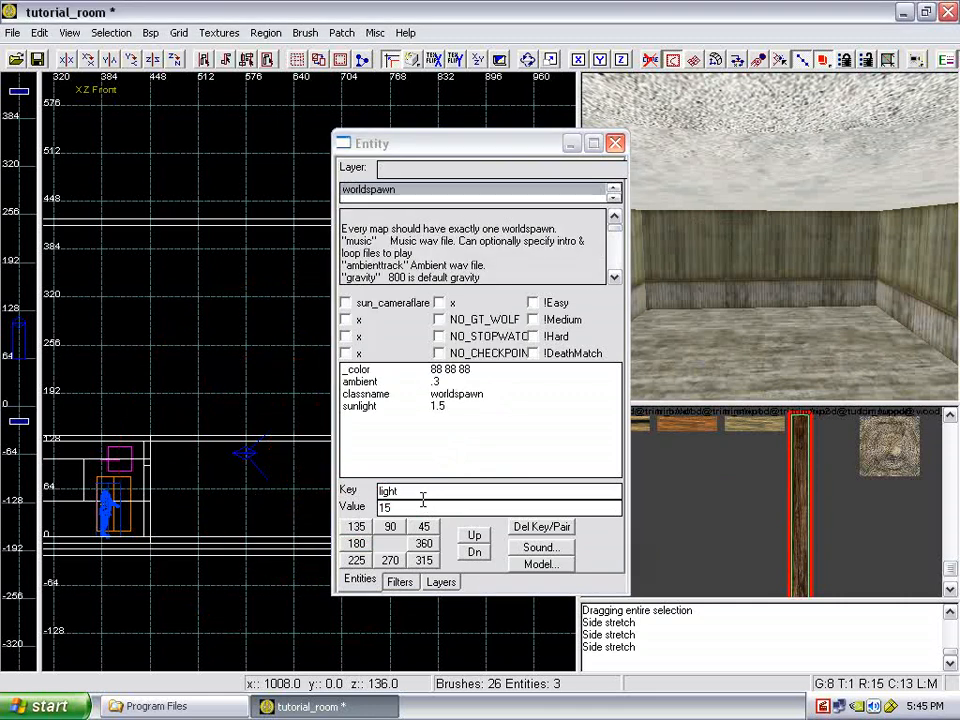
- Undo the last three operations, set the light key of the second-room light to 10, and deselect it
key(ctrl+z)
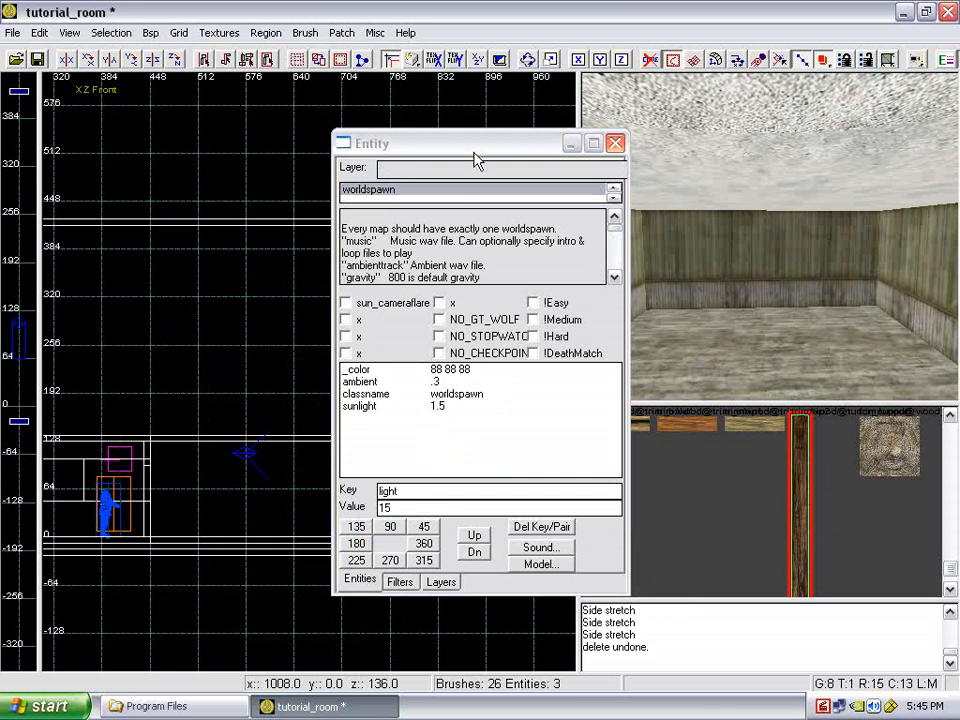
drag(476, 160, 572, 143)
key(ctrl+z)
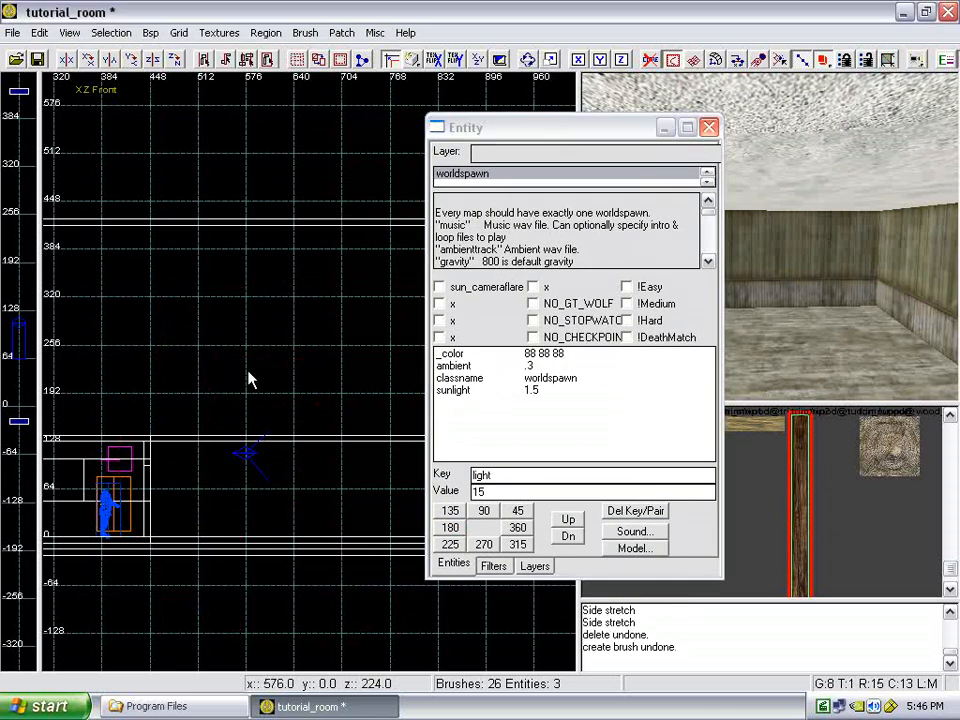
key(ctrl+z)
click(536, 492)
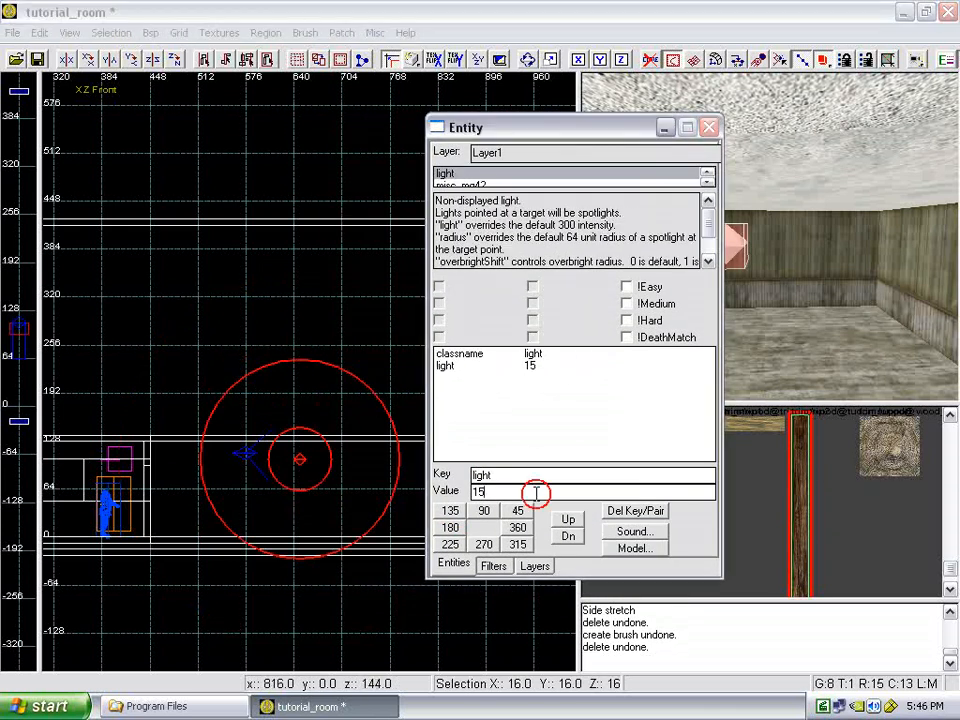
double_click(494, 488)
text(10)
key(Return)
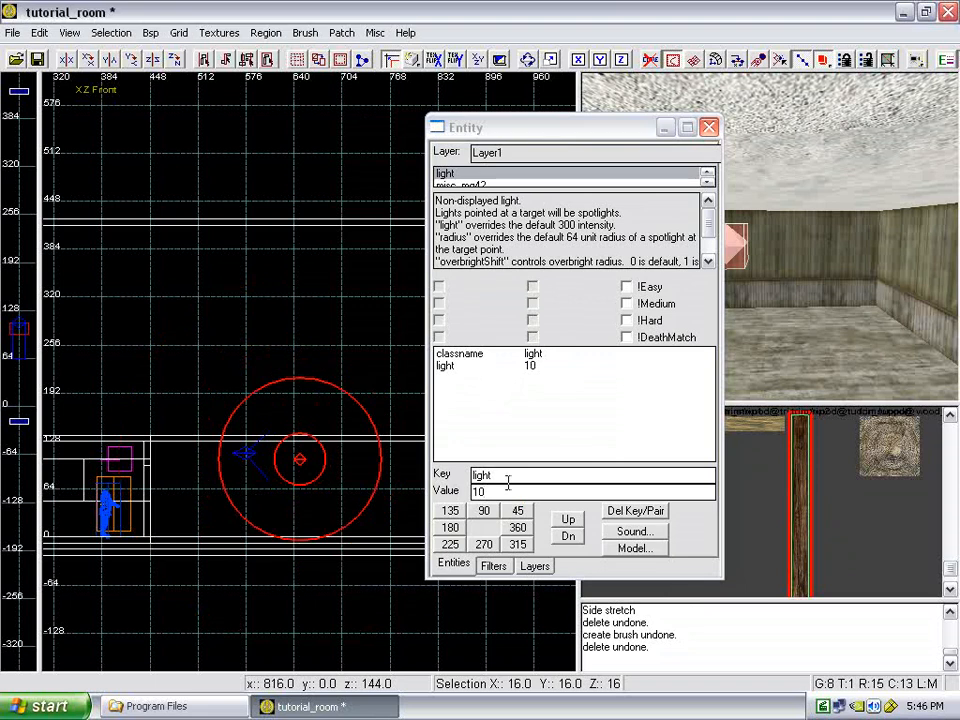
click(611, 133)
key(n)
key(Escape)
- Examine the second-room light in the 3D view and its radius circles in the front and top views
right_click(773, 286)
key(Up)
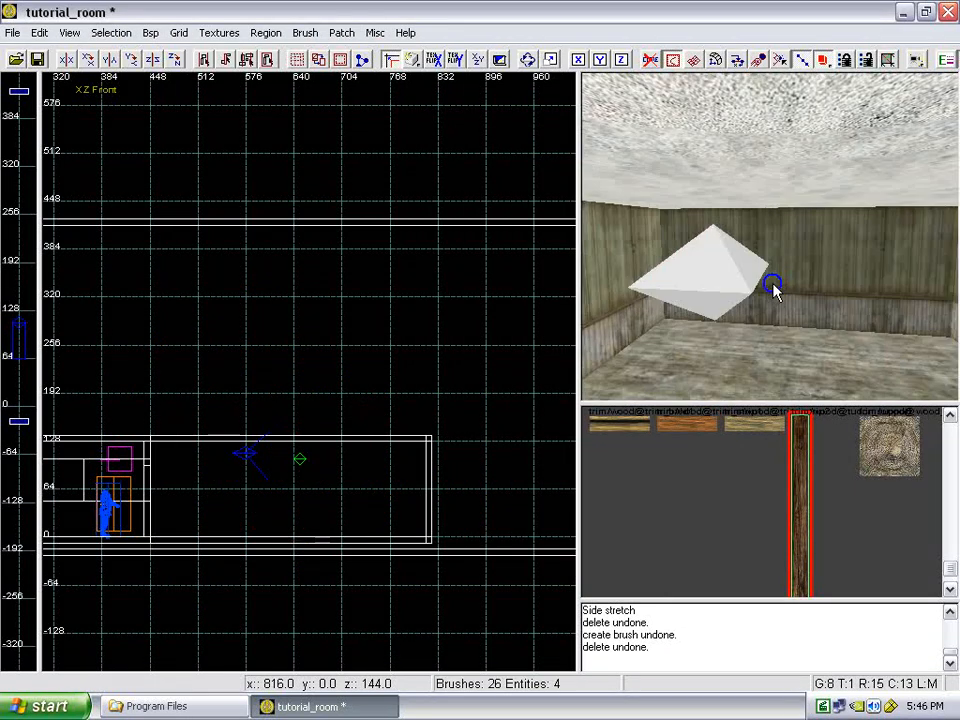
key(Down)
right_click(773, 286)
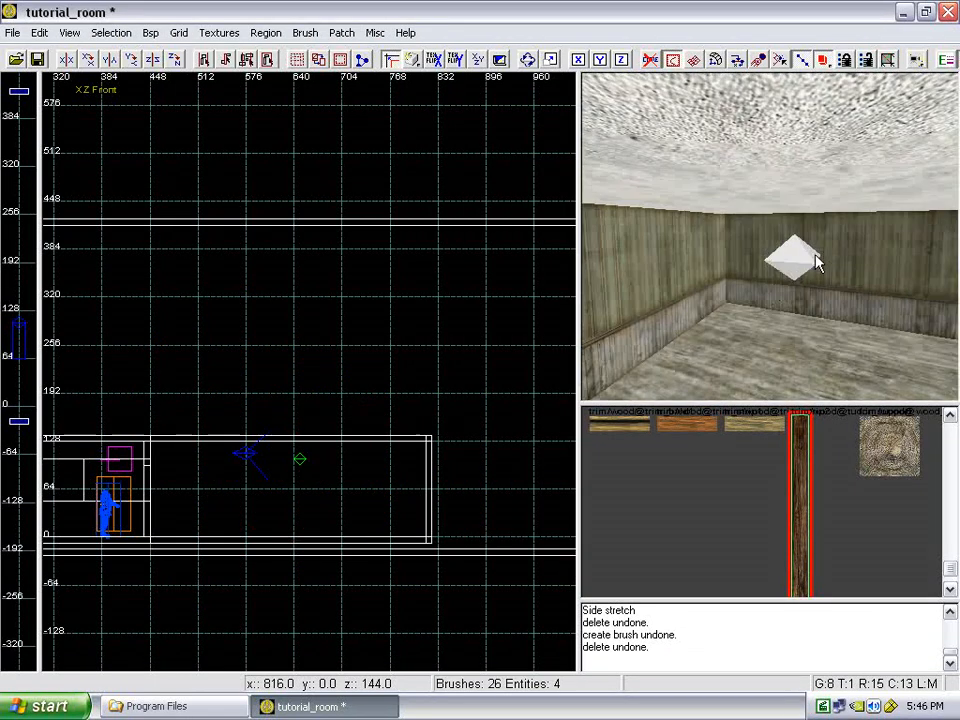
shift+click(802, 279)
right_click(799, 297)
key(Up)
key(Down)
right_click(797, 300)
scroll(392, 384, down, 2)
right_drag(392, 384, 363, 385)
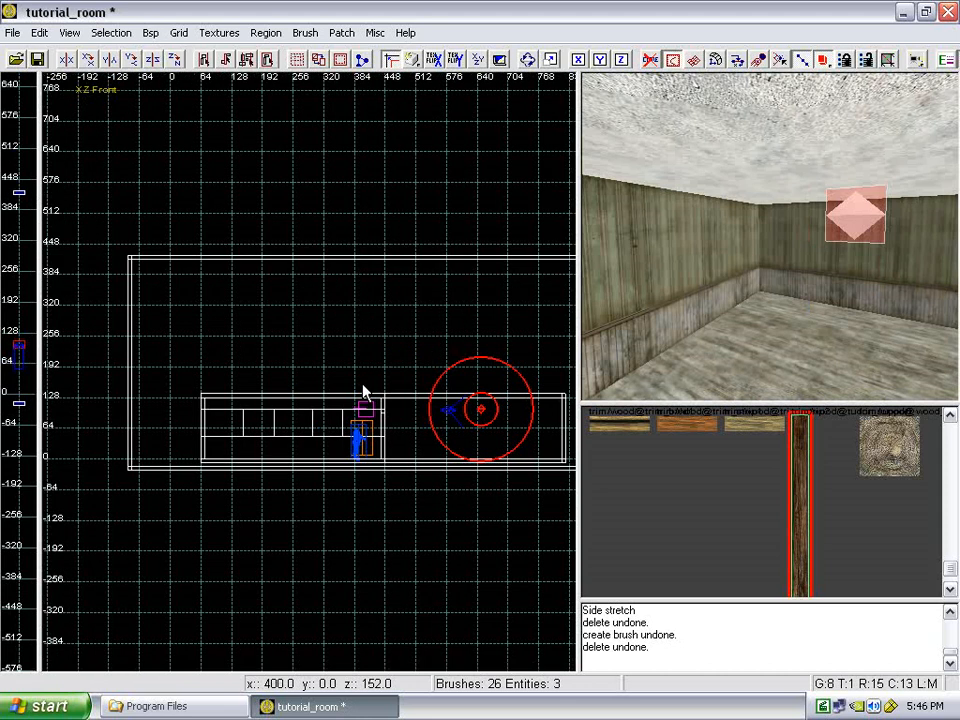
key(ctrl+Tab)
key(ctrl+Tab)
scroll(348, 381, down, 1)
scroll(314, 370, up, 2)
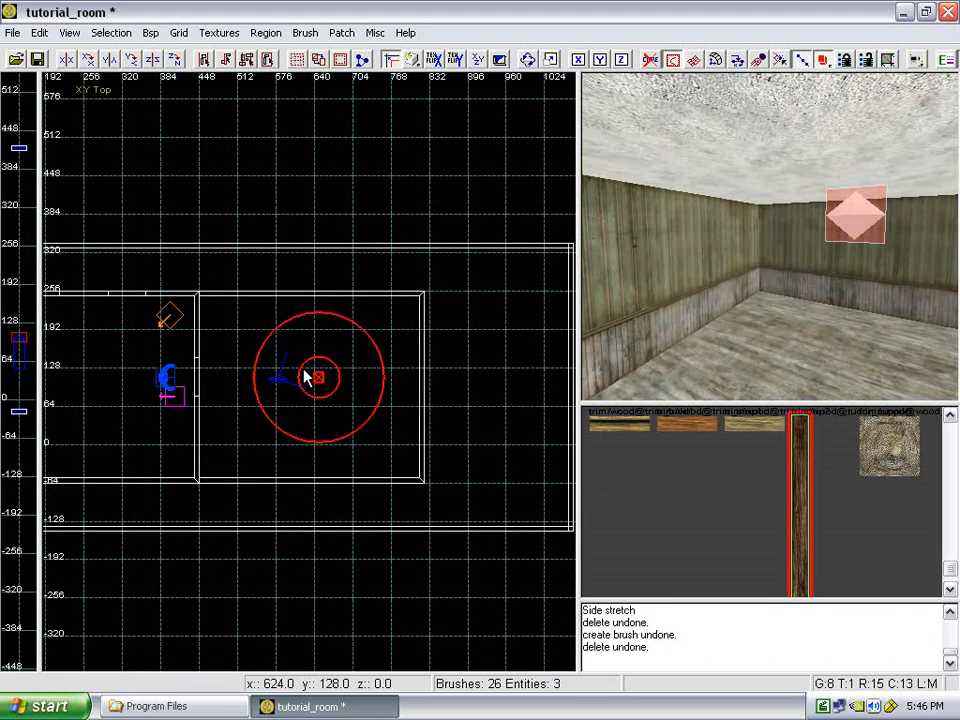
- Reselect the light up close, review its entity keys and values, and close the Entity window
key(Escape)
right_click(752, 322)
key(Up)
key(Right)
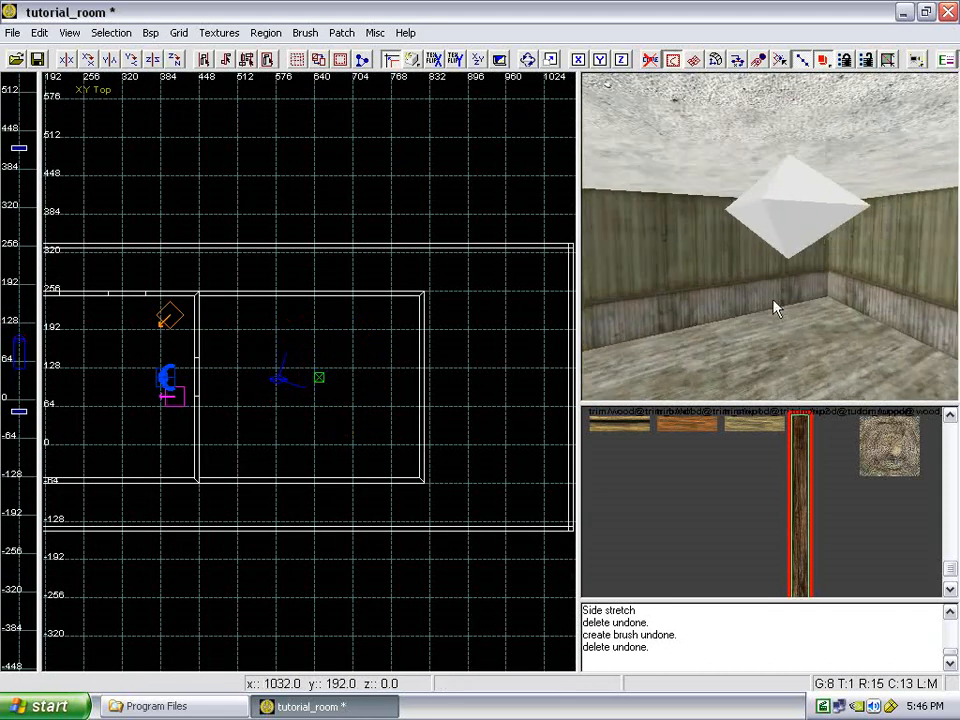
shift+click(814, 221)
key(n)
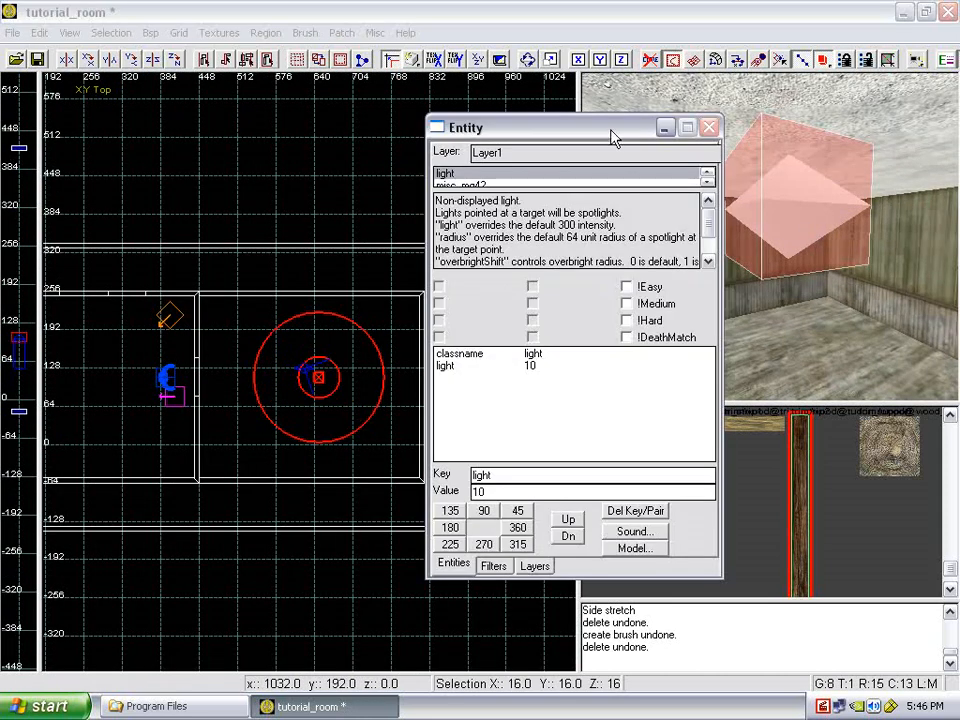
click(611, 131)
key(Escape)
- Move the camera through the doorway into the first room and back to inspect both rooms in 3D
right_click(766, 221)
key(Up)
right_click(645, 244)
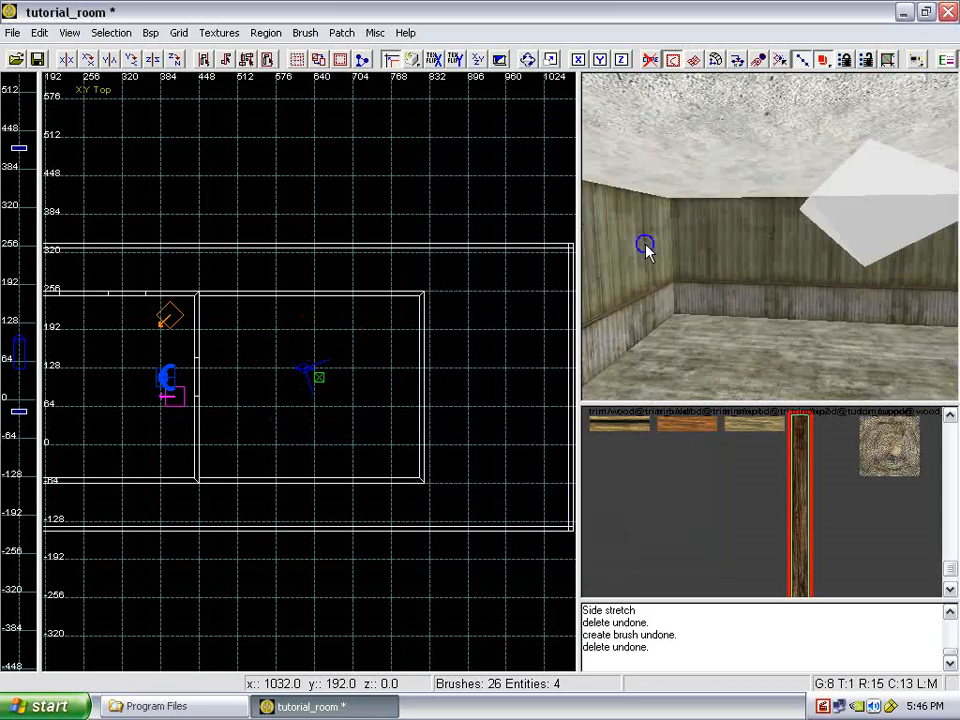
right_click(640, 244)
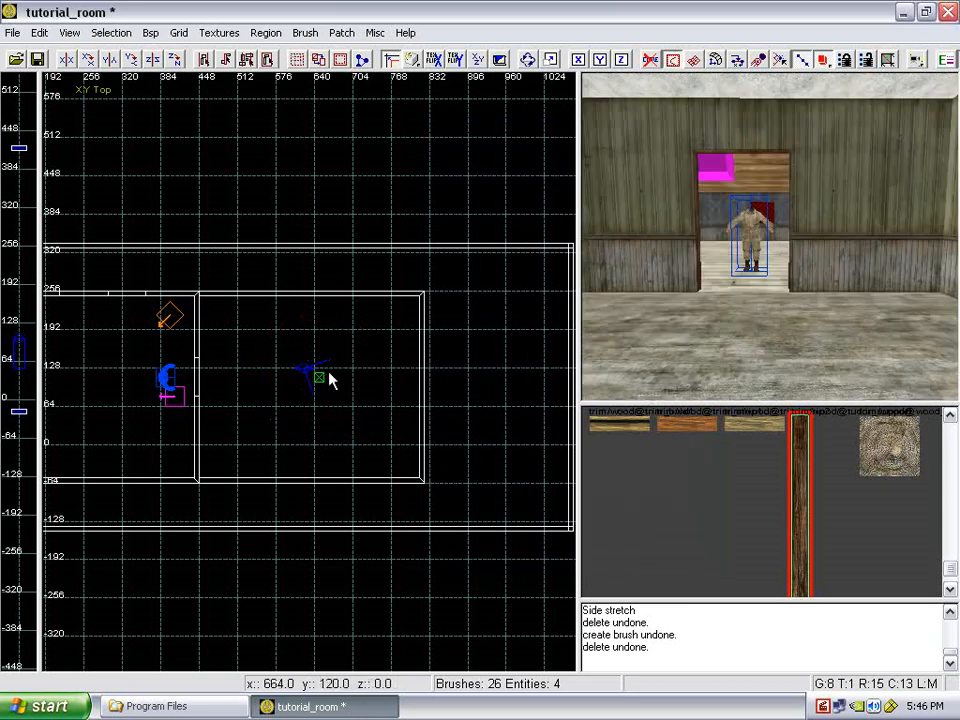
key(Up)
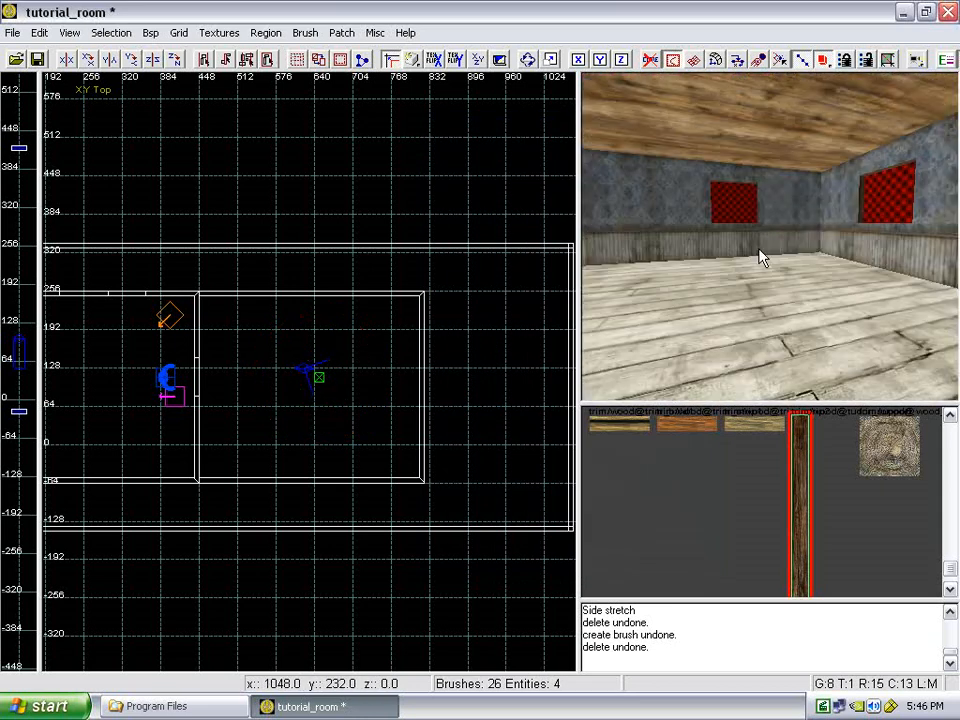
key(Right)
key(Up)
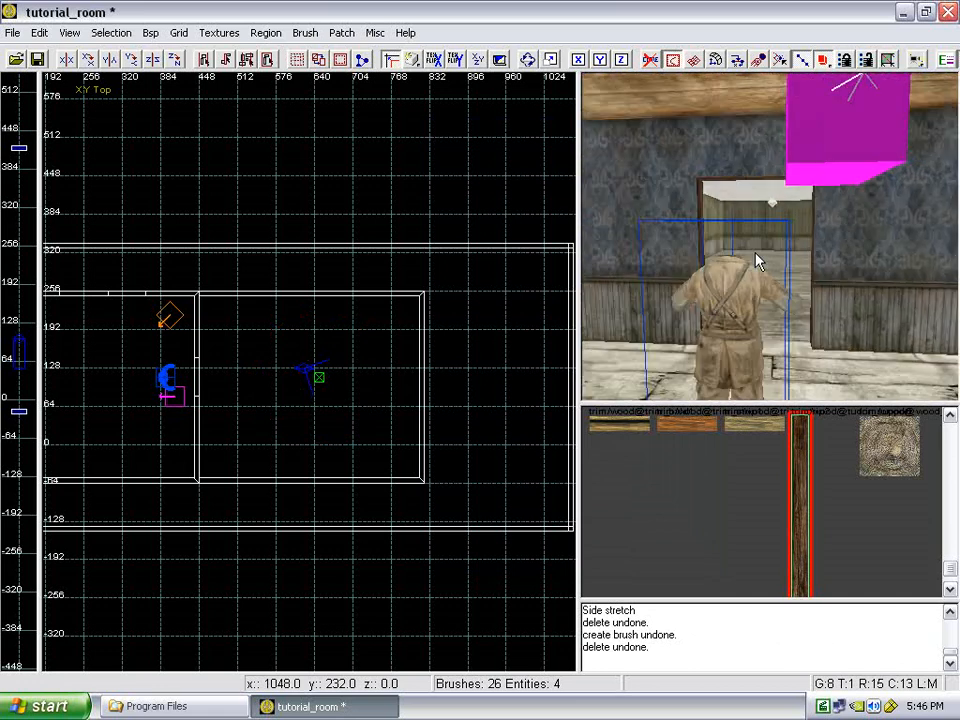
key(Up)
key(Right)
key(Left)
key(Up)
key(Right)
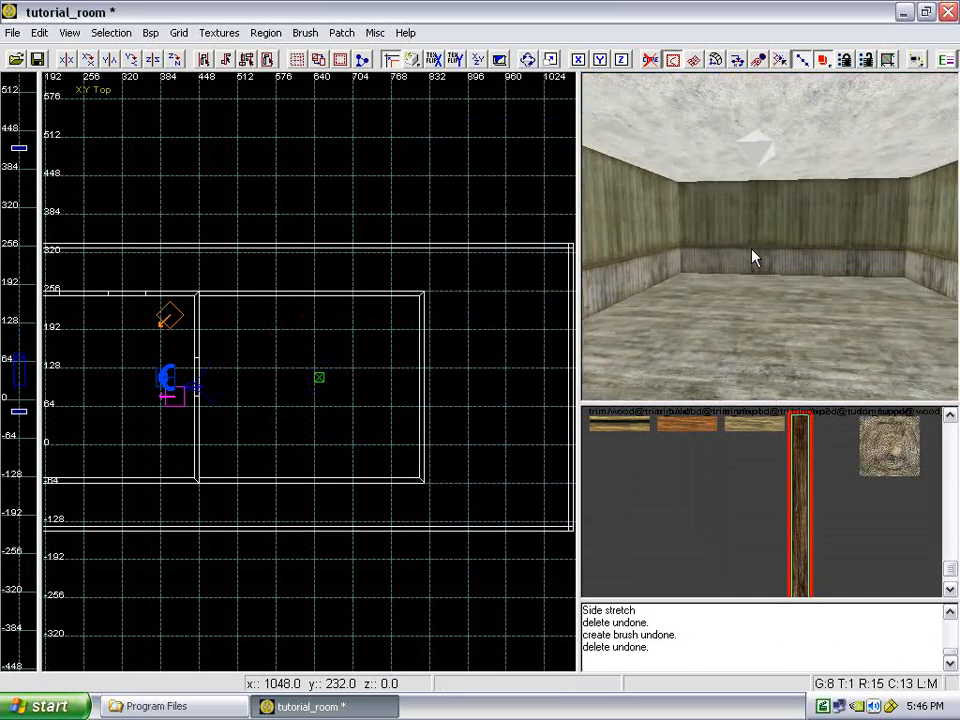
key(Left)
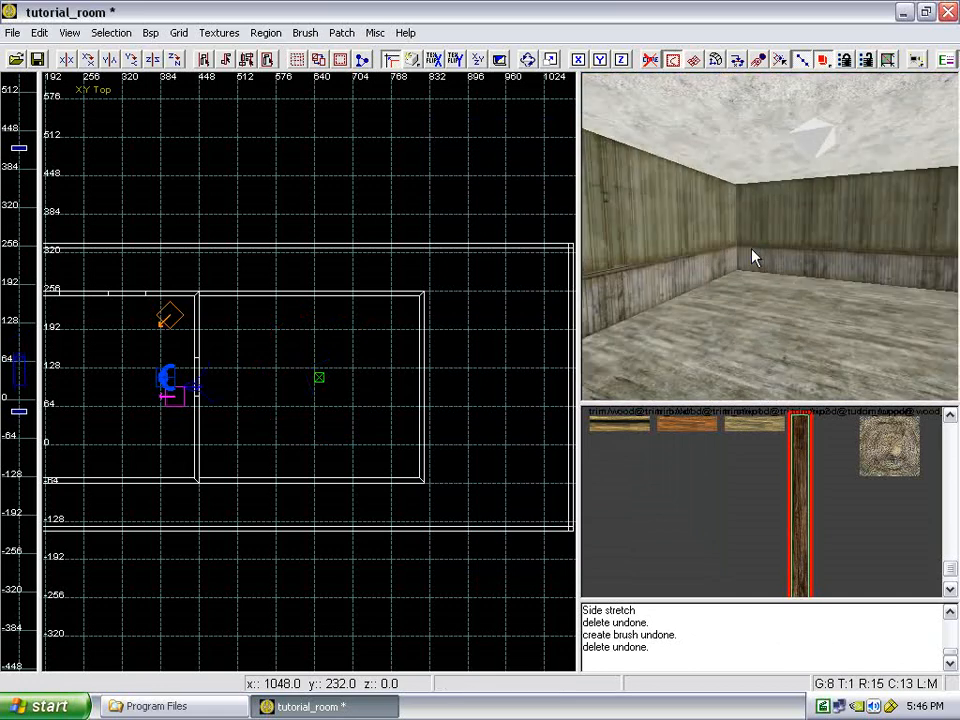
- Save the tutorial_room map and close the map editor
click(12, 32)
click(65, 108)
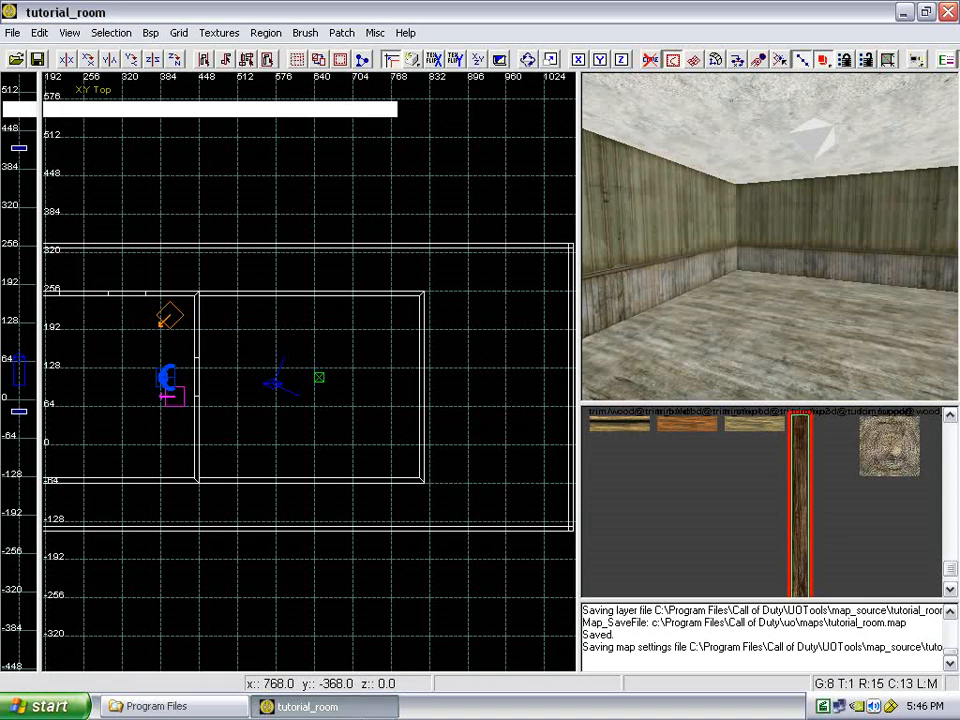
click(195, 706)
right_click(343, 705)
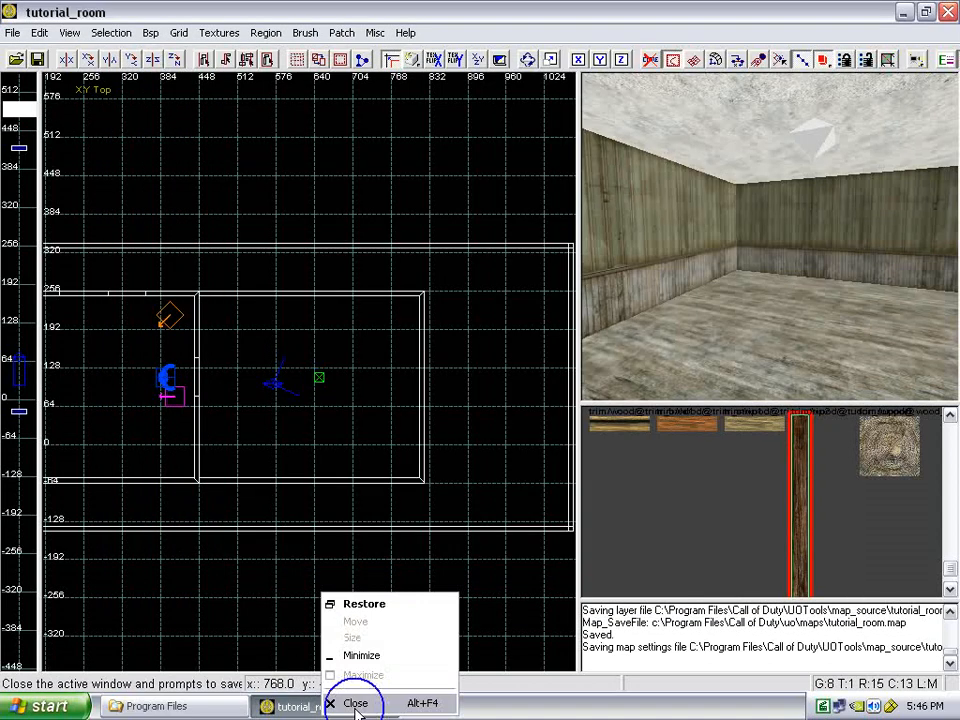
click(355, 704)
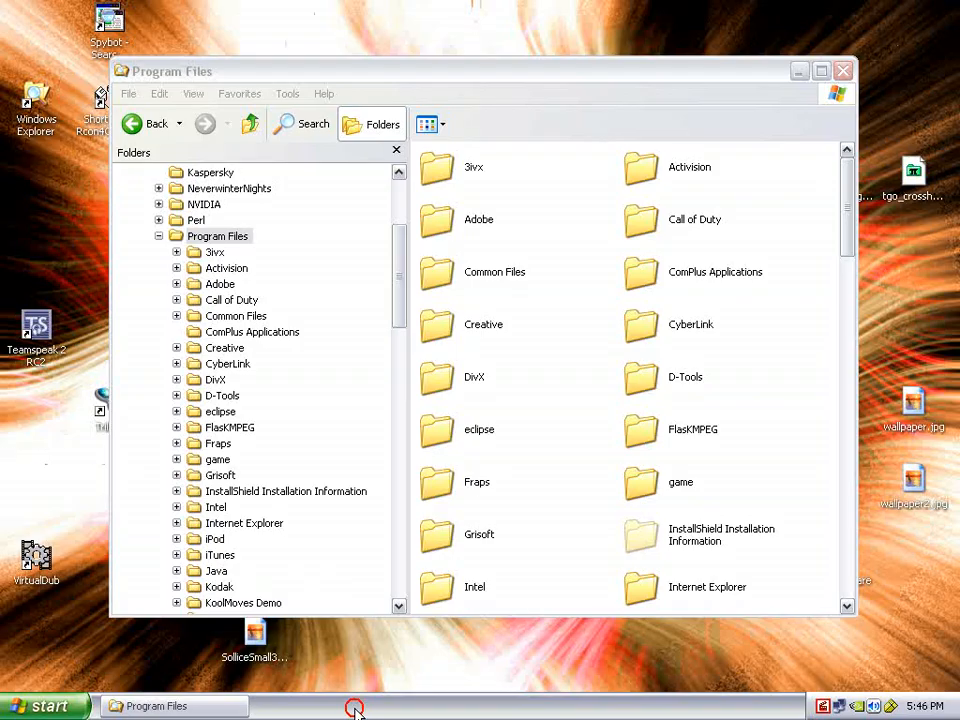
- Maximize the Program Files window in Windows Explorer and open the Call of Duty\uo\maps\mp folder
double_click(497, 72)
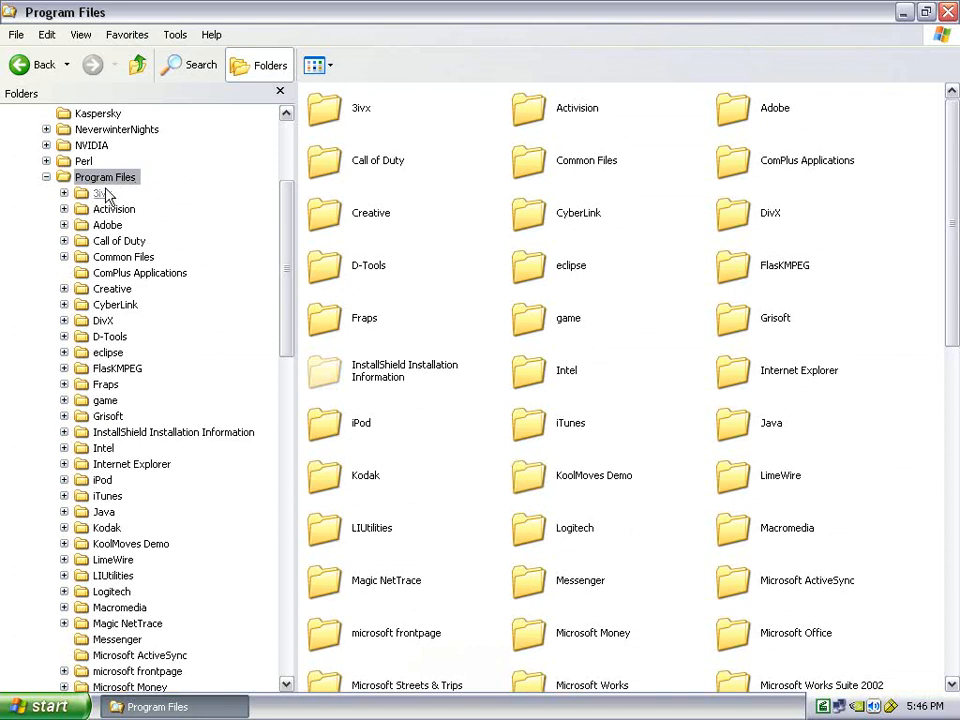
click(110, 244)
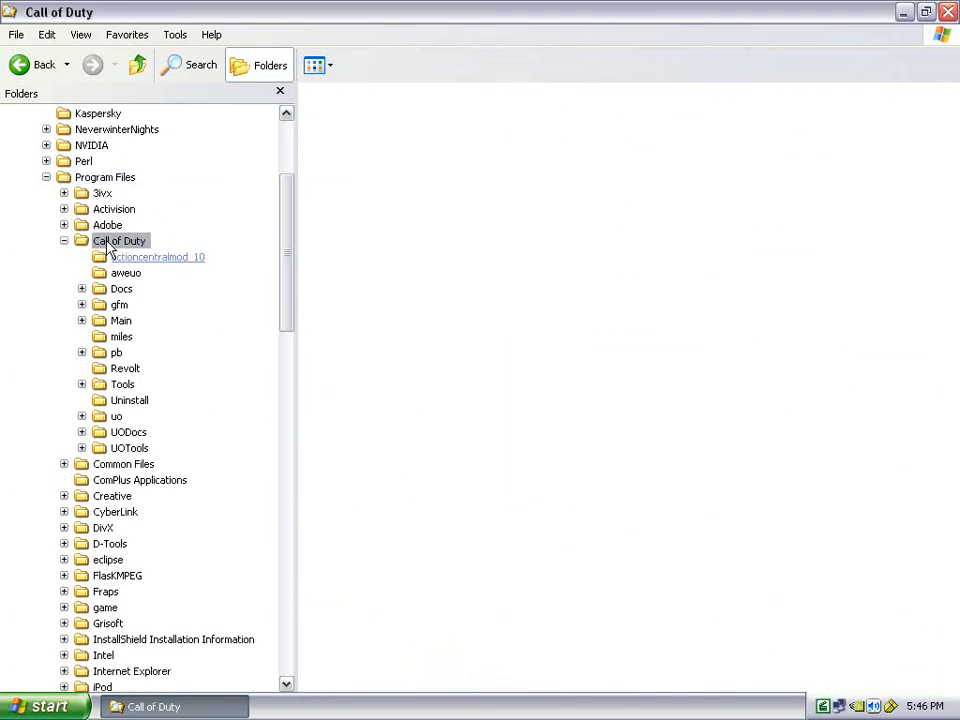
click(118, 417)
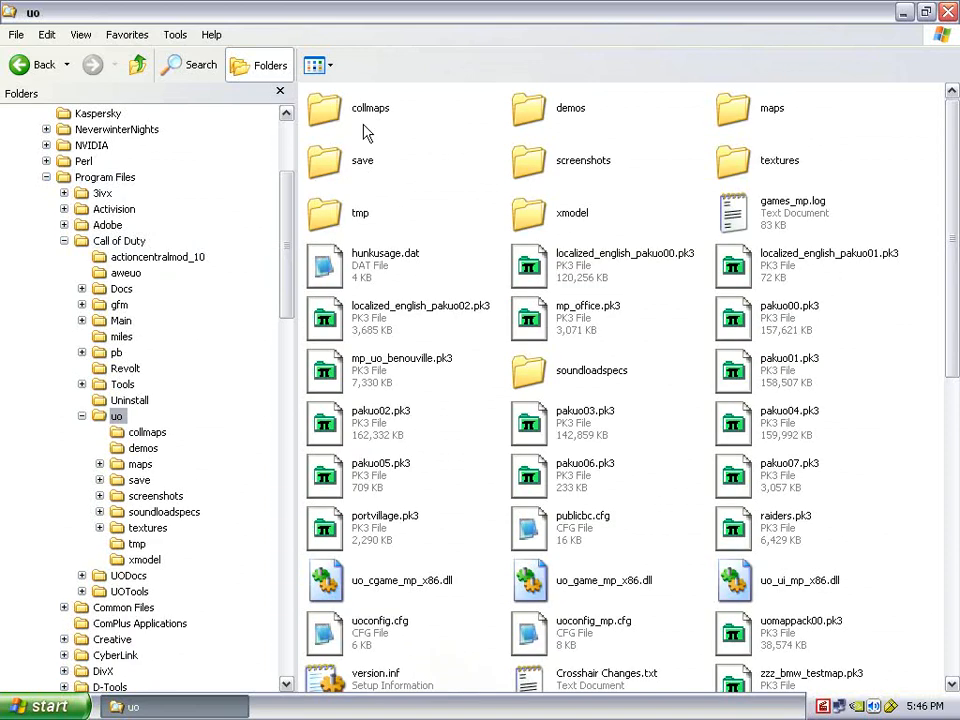
double_click(735, 115)
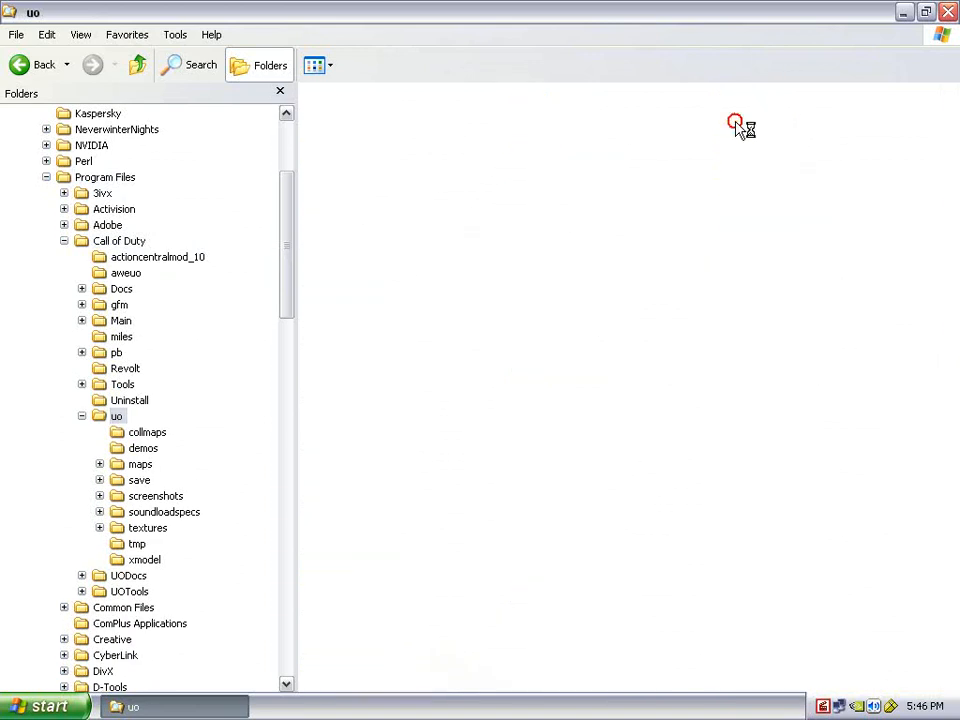
double_click(325, 125)
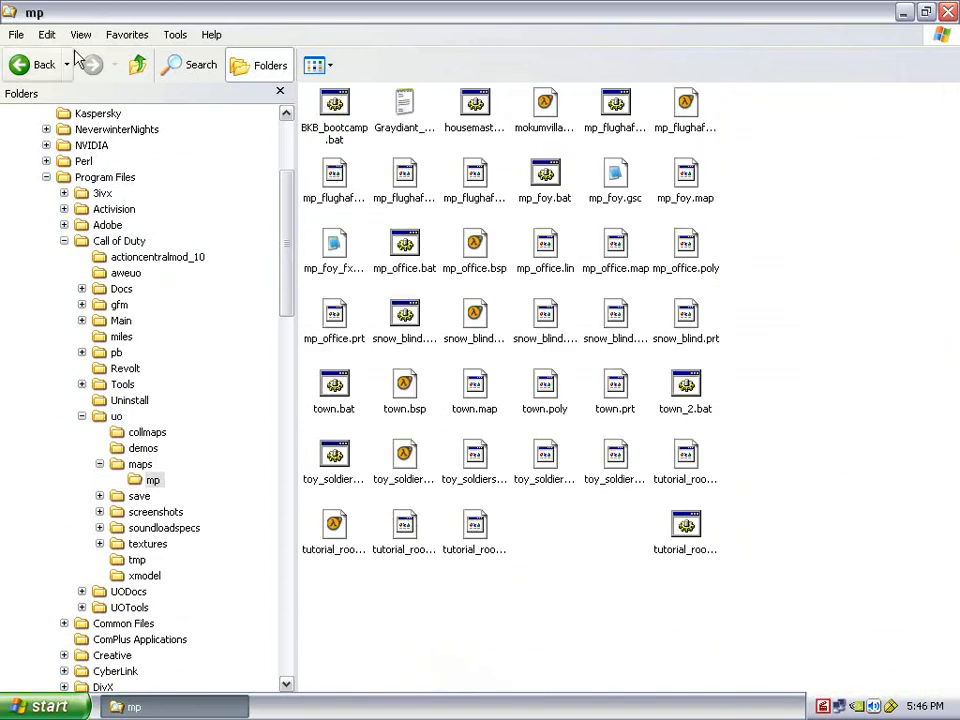
- Copy tutorial_room.map from the uo\maps folder and return to the mp folder
click(44, 66)
click(603, 480)
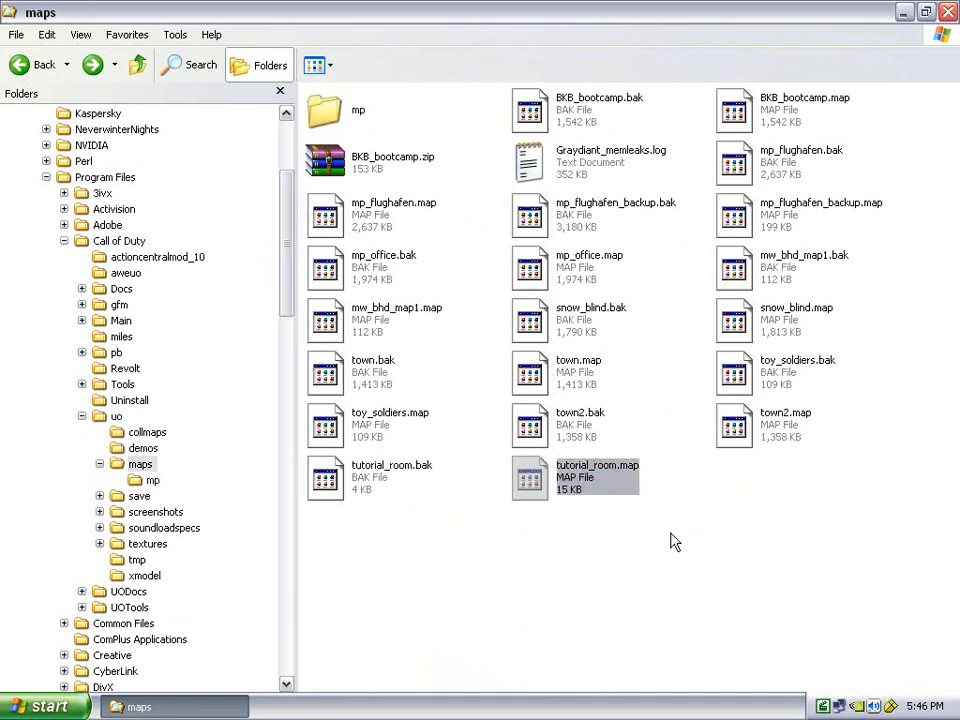
double_click(608, 482)
right_click(607, 479)
click(640, 368)
double_click(337, 109)
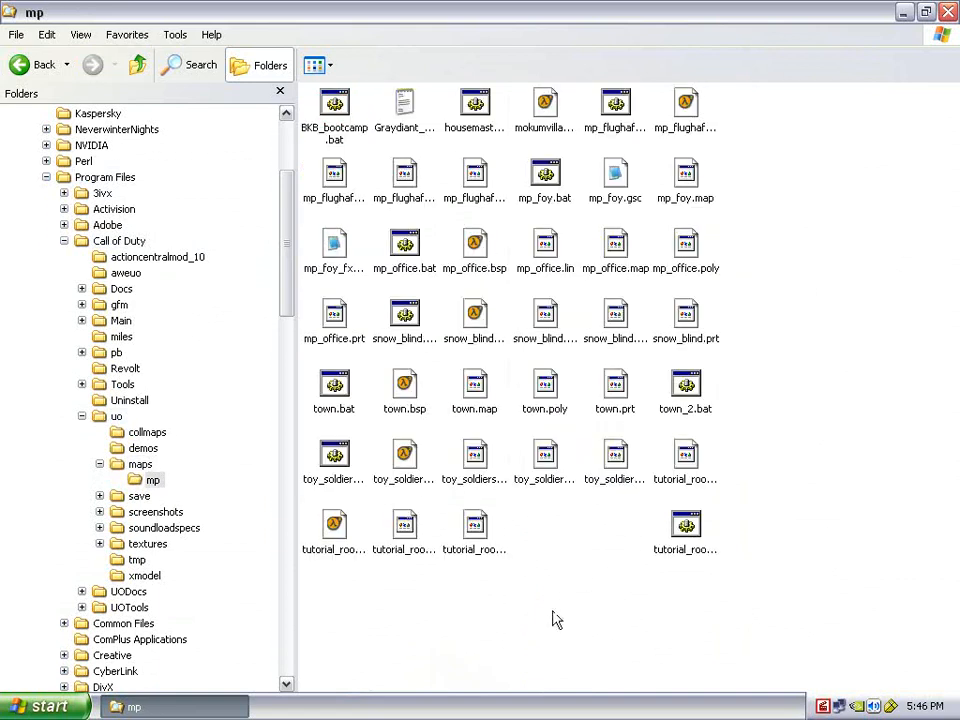
- Delete the three old compiled tutorial_room files, including the .prt file, from the mp folder
click(492, 549)
drag(531, 613, 342, 519)
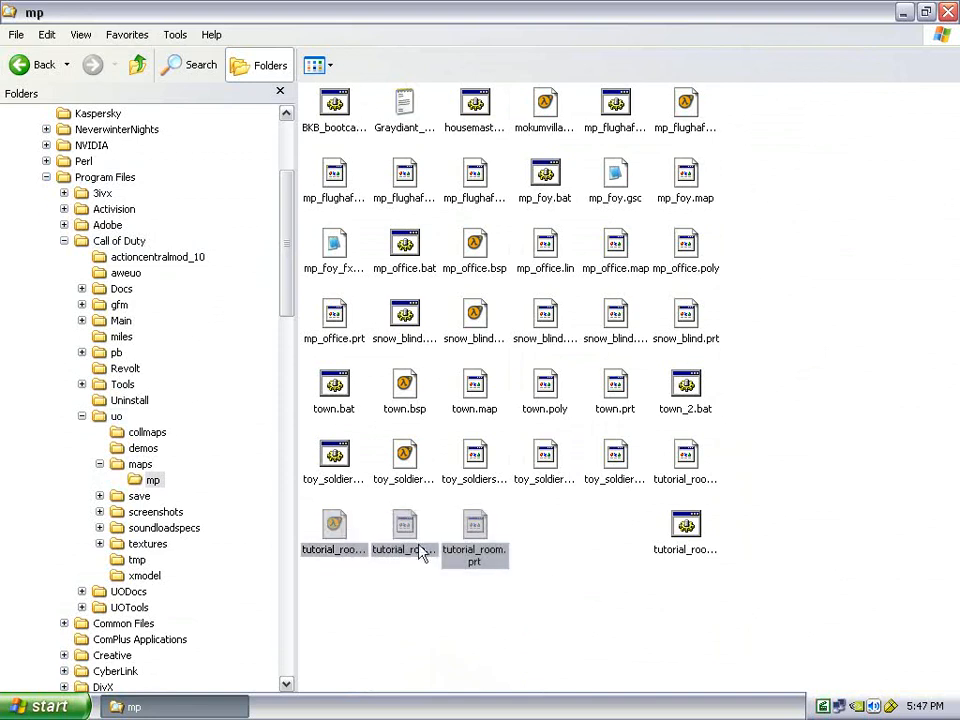
key(Delete)
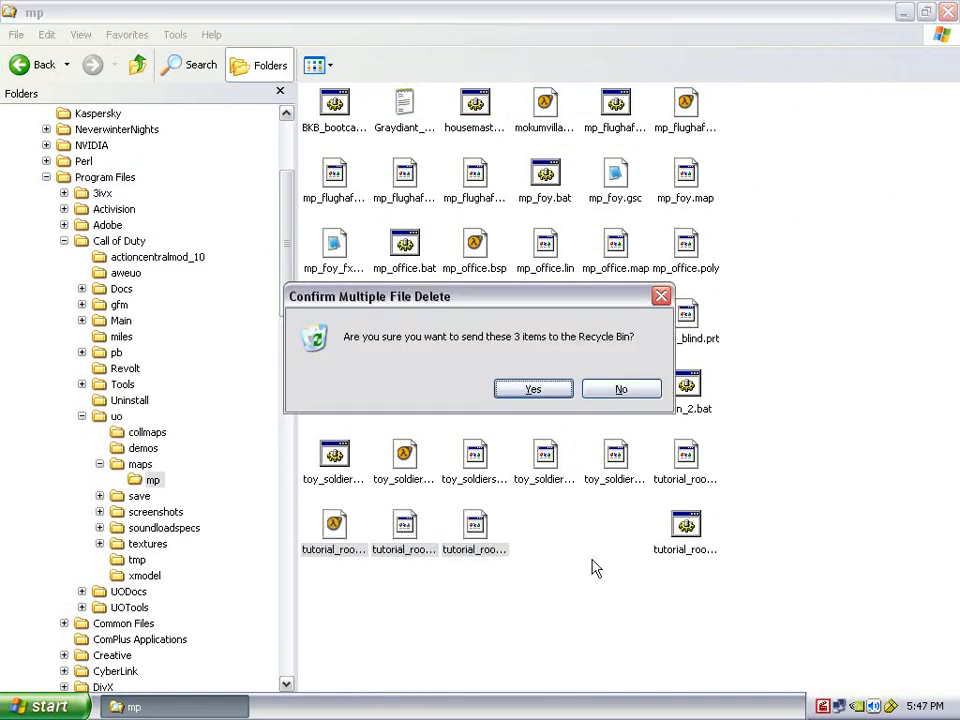
click(532, 390)
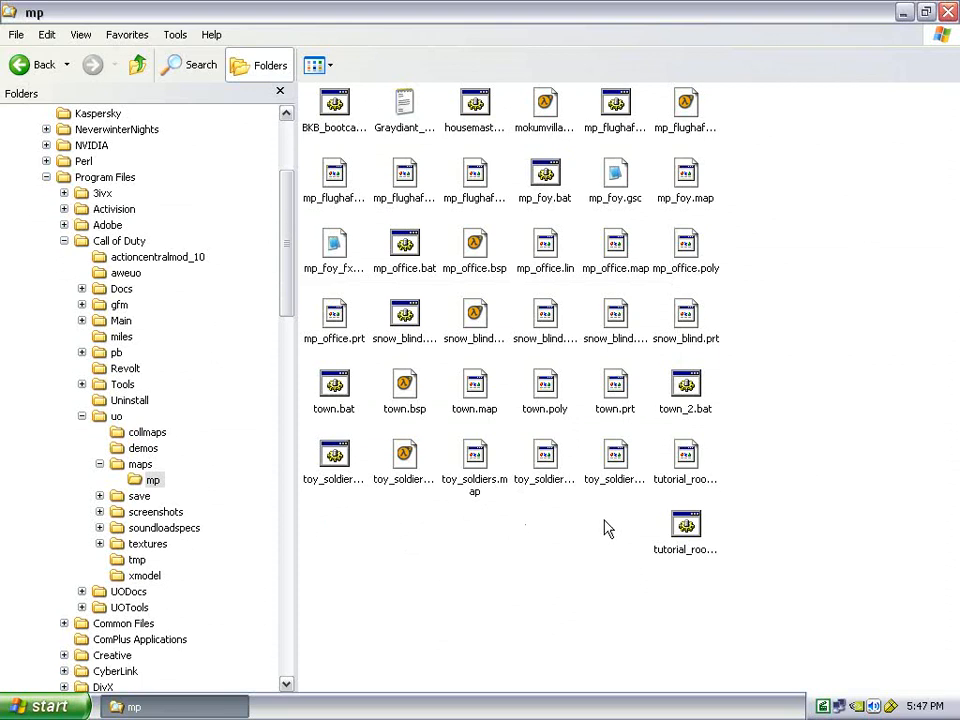
- Paste tutorial_room.map into the mp folder, replace the existing copy, and place its icon above tutorial_room.bat
right_click(604, 520)
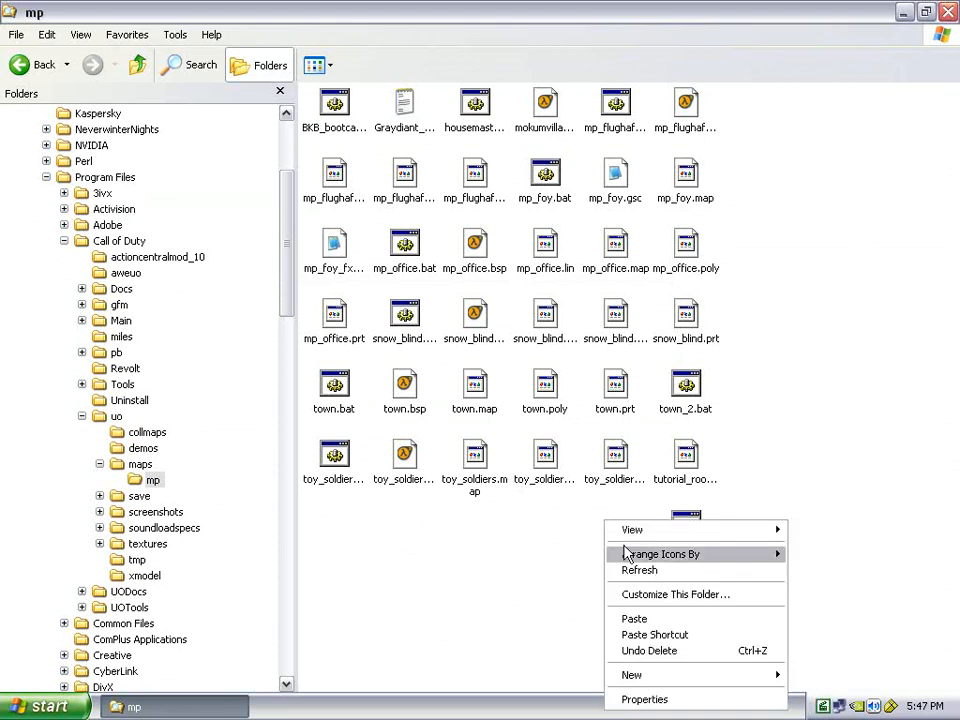
click(664, 620)
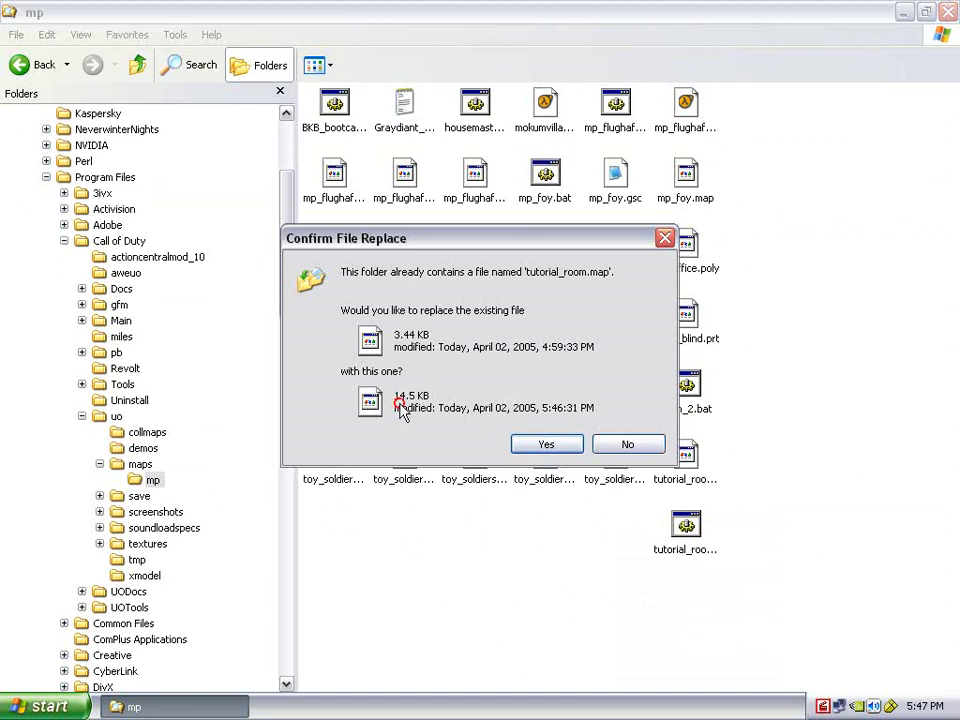
click(546, 444)
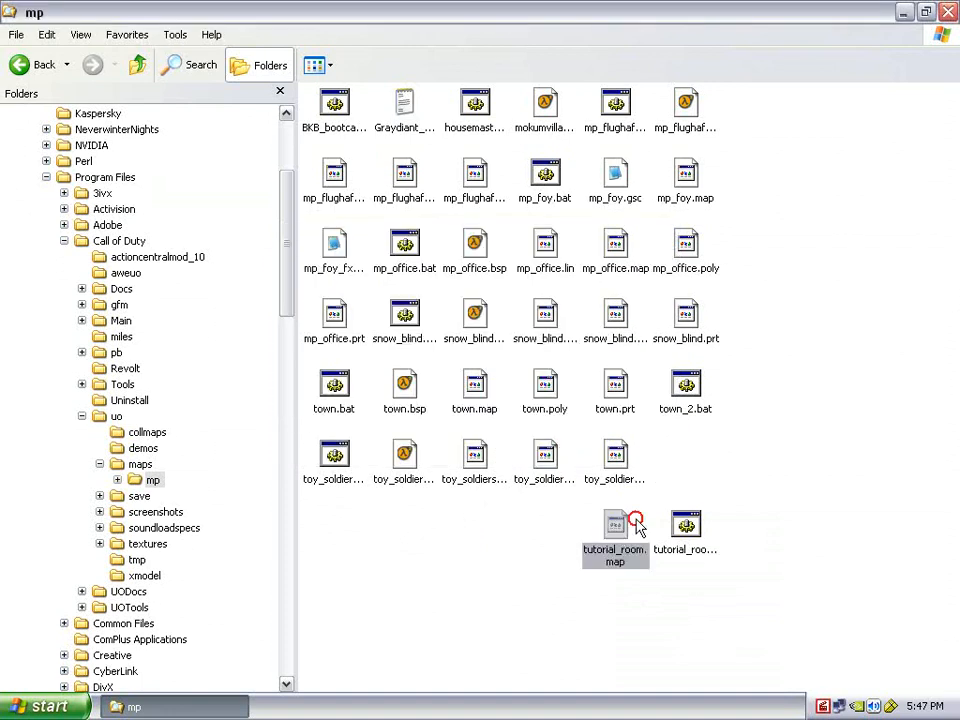
click(686, 530)
click(680, 483)
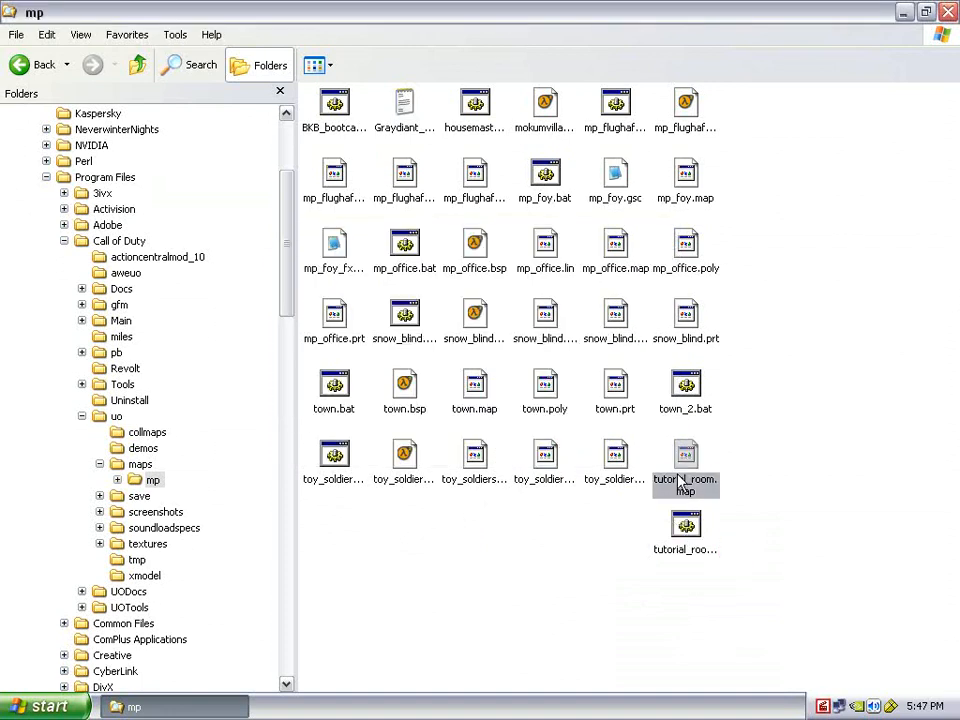
- Run tutorial_room.bat to compile the map and its lighting, continuing past each pause until the batch ends
click(689, 523)
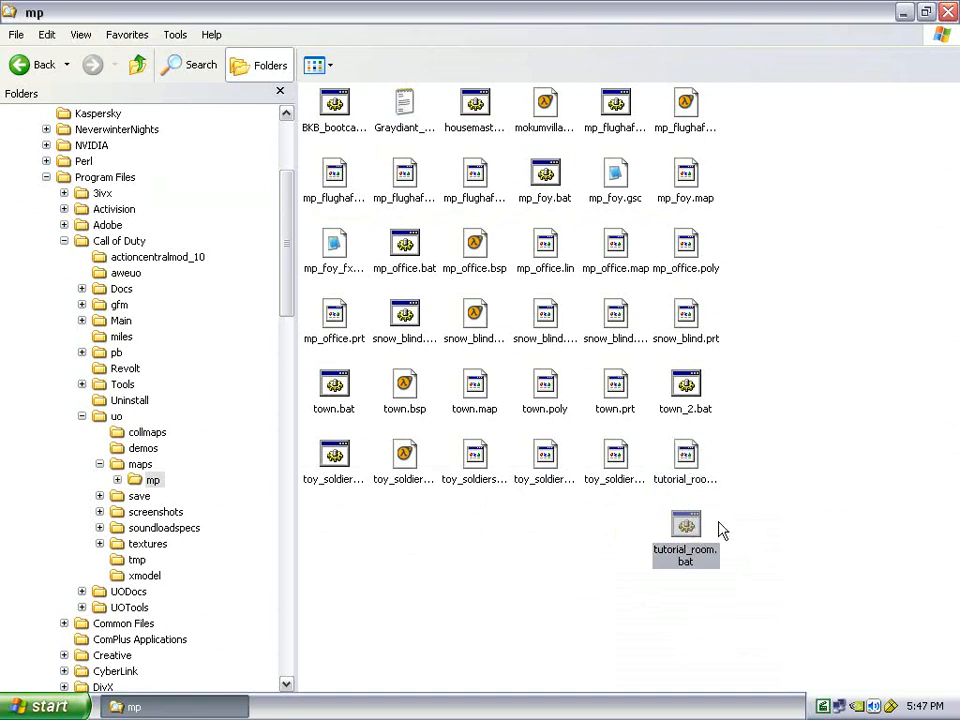
double_click(697, 527)
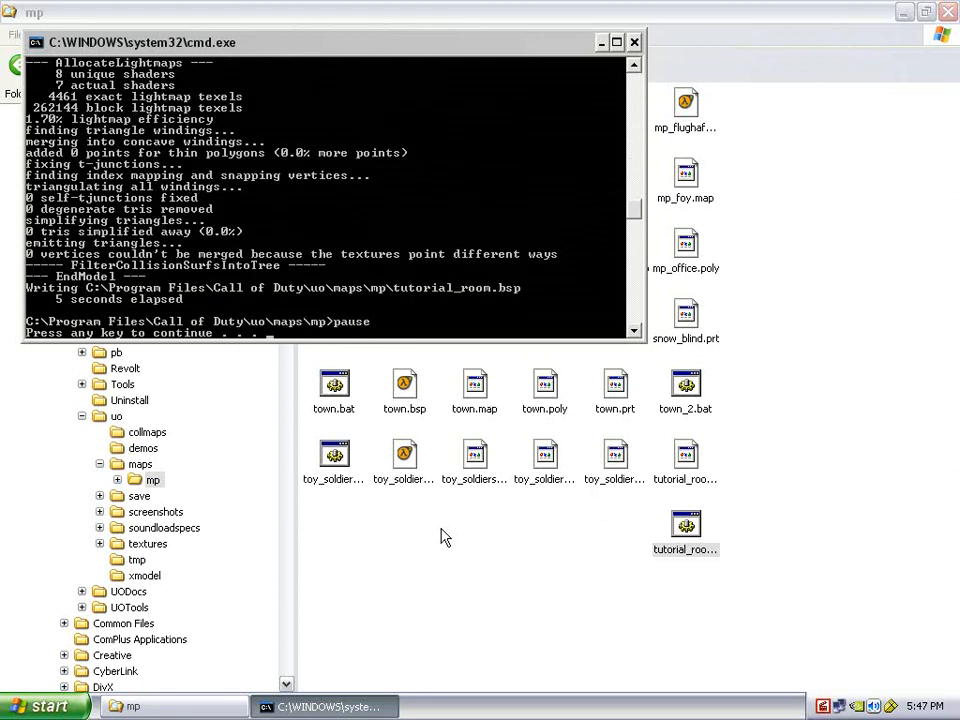
key(space)
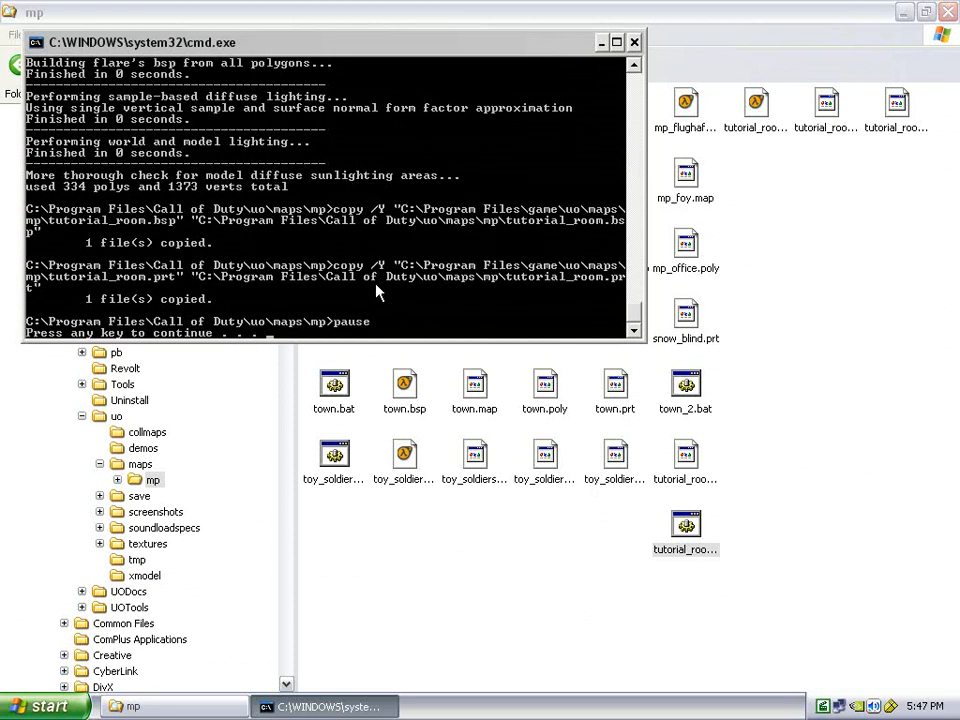
key(Return)
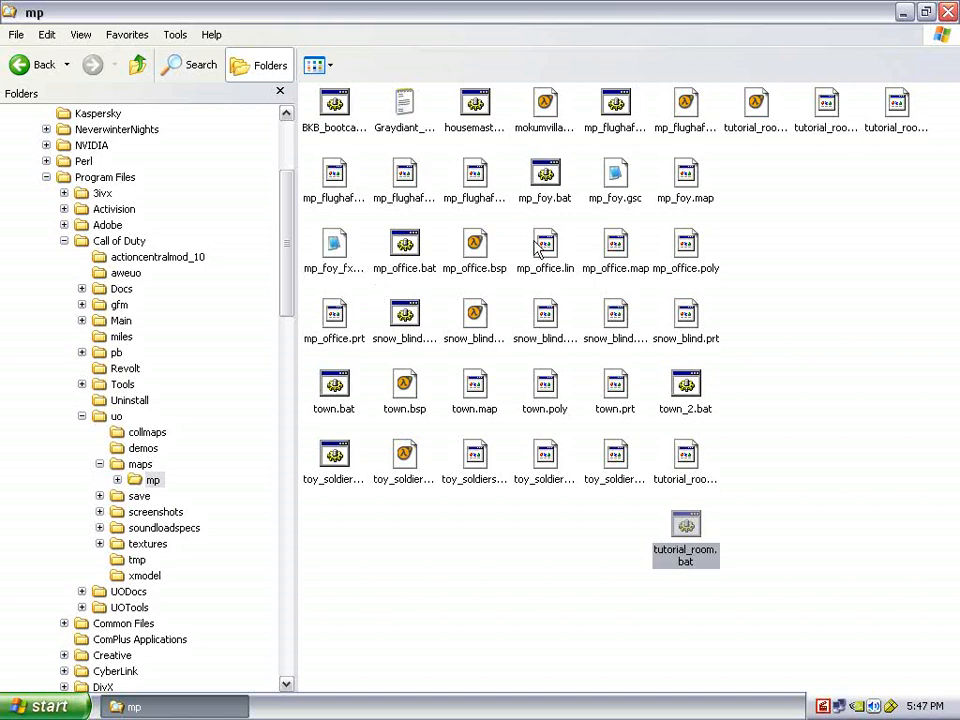
- Move the three newly compiled tutorial_room files to the empty row below the toy_soldiers files
drag(765, 164, 876, 108)
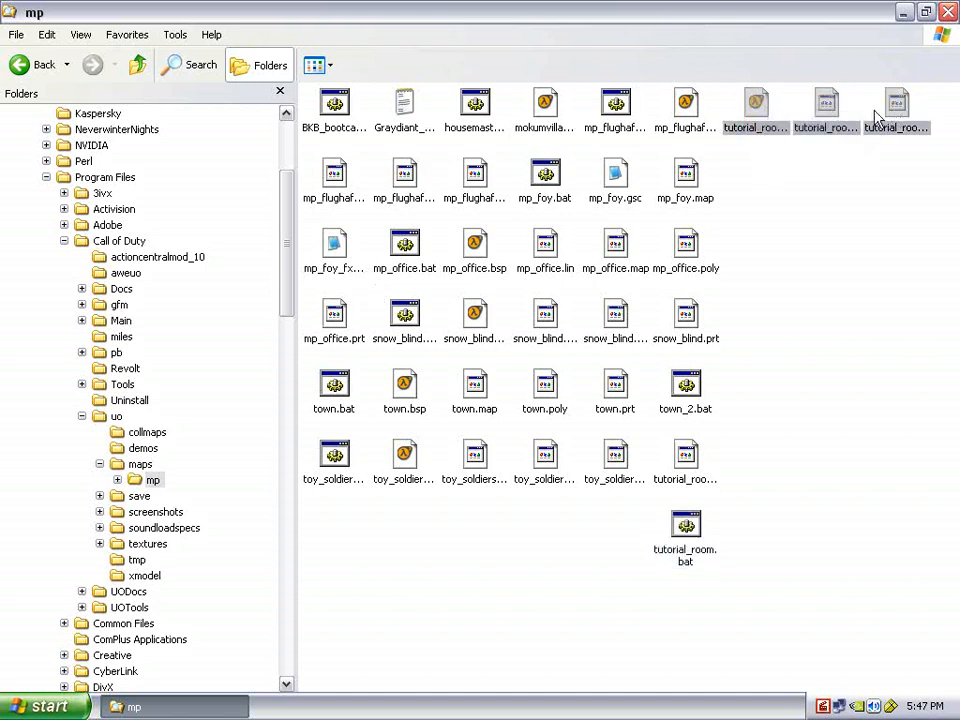
drag(824, 127, 814, 146)
drag(492, 578, 440, 543)
click(557, 575)
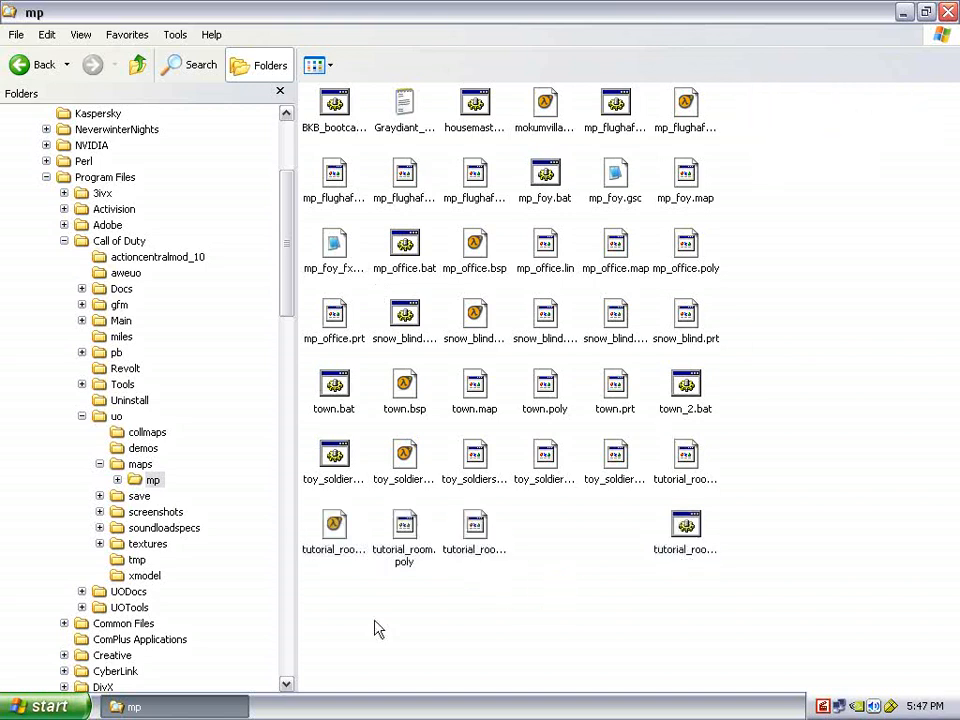
- Minimize the mp folder window, launch Call of Duty: United Offensive multiplayer, and open the new server setup
click(180, 711)
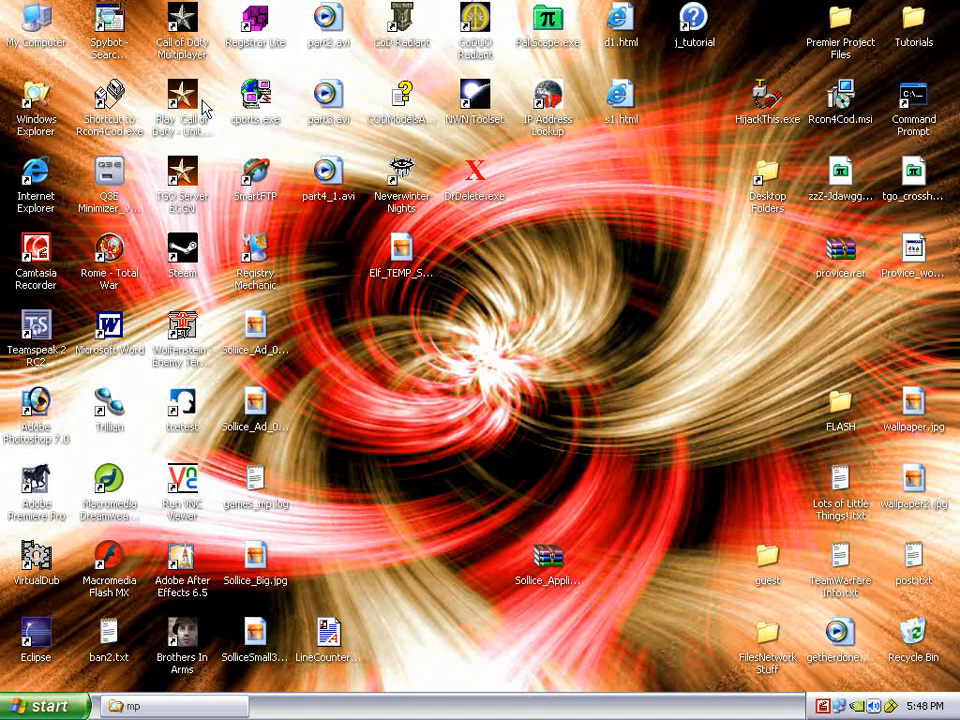
double_click(200, 105)
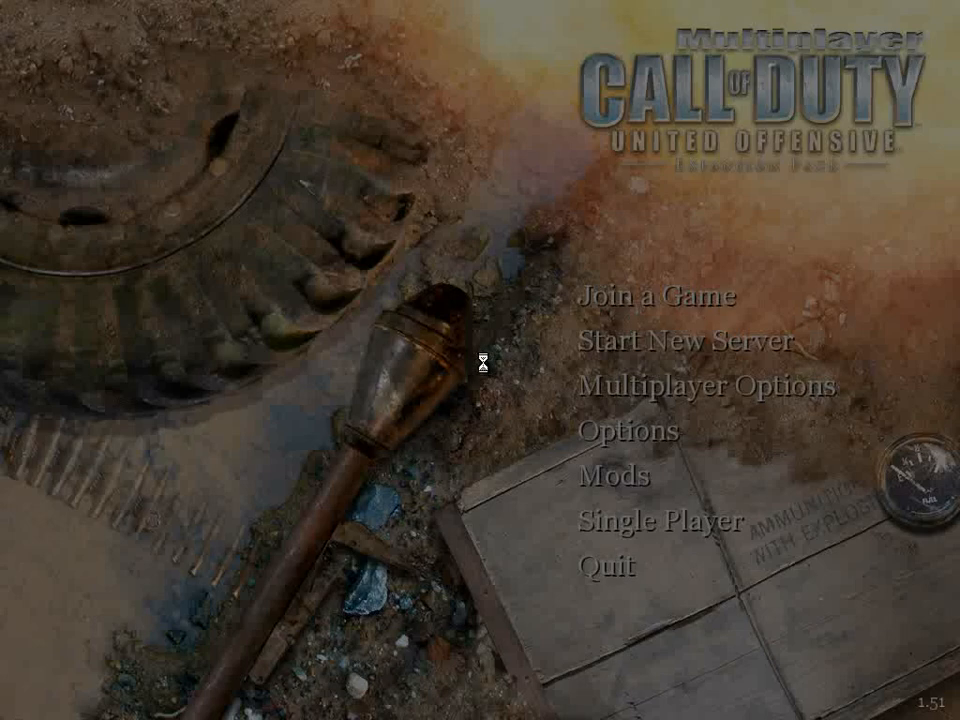
click(670, 342)
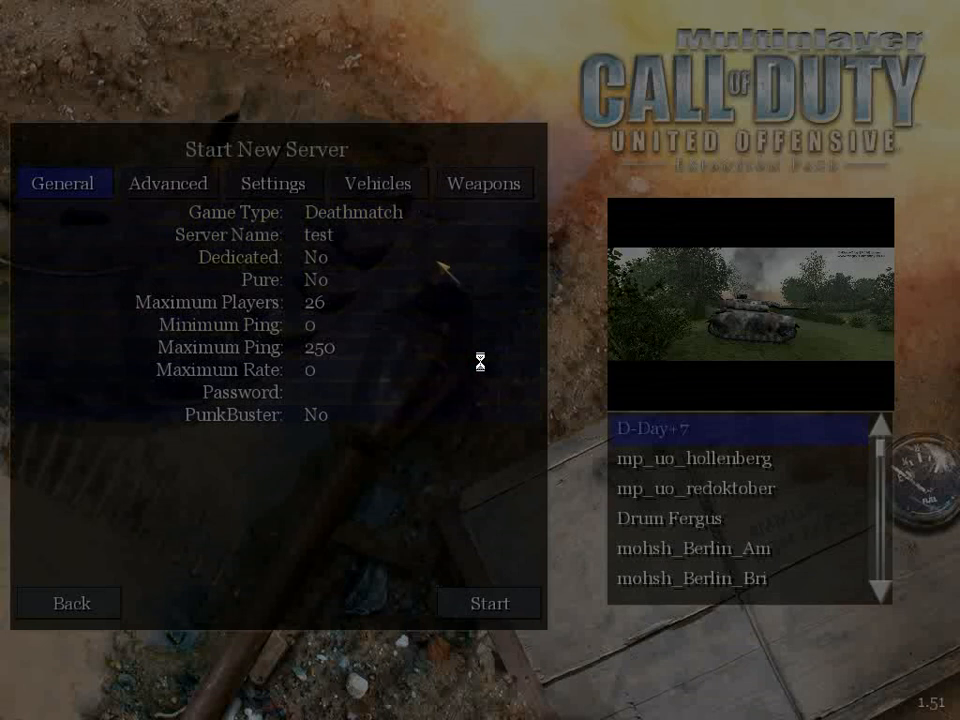
- Load the tutorial_room map through the game console with the map command
key(grave)
text(map )
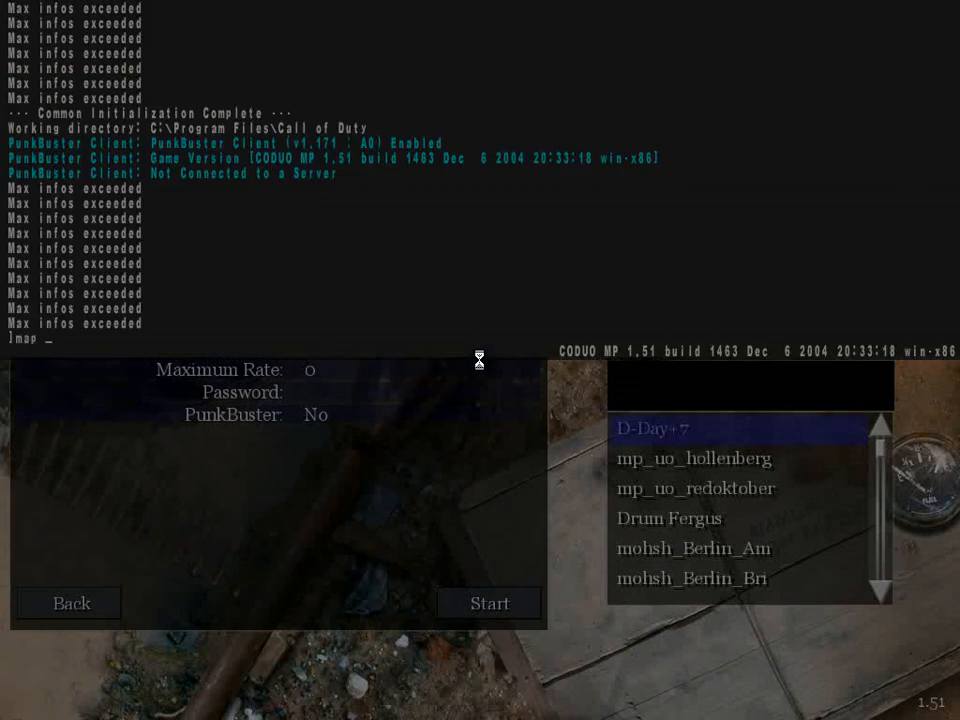
text(tuto)
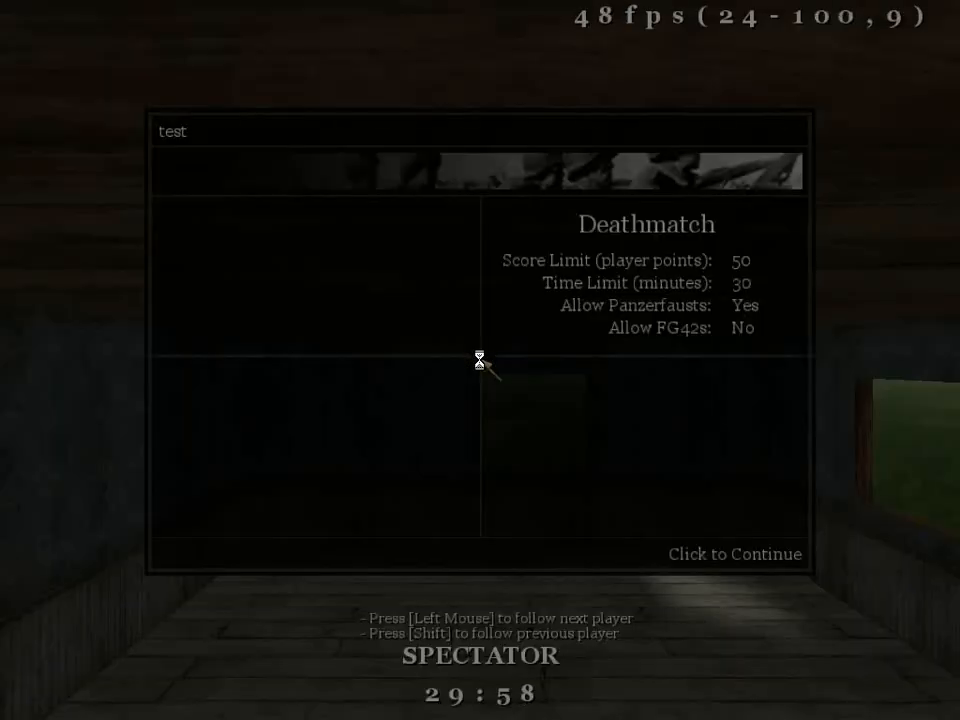
- Dismiss the Deathmatch summary and join the American team with the Thompson
click(477, 359)
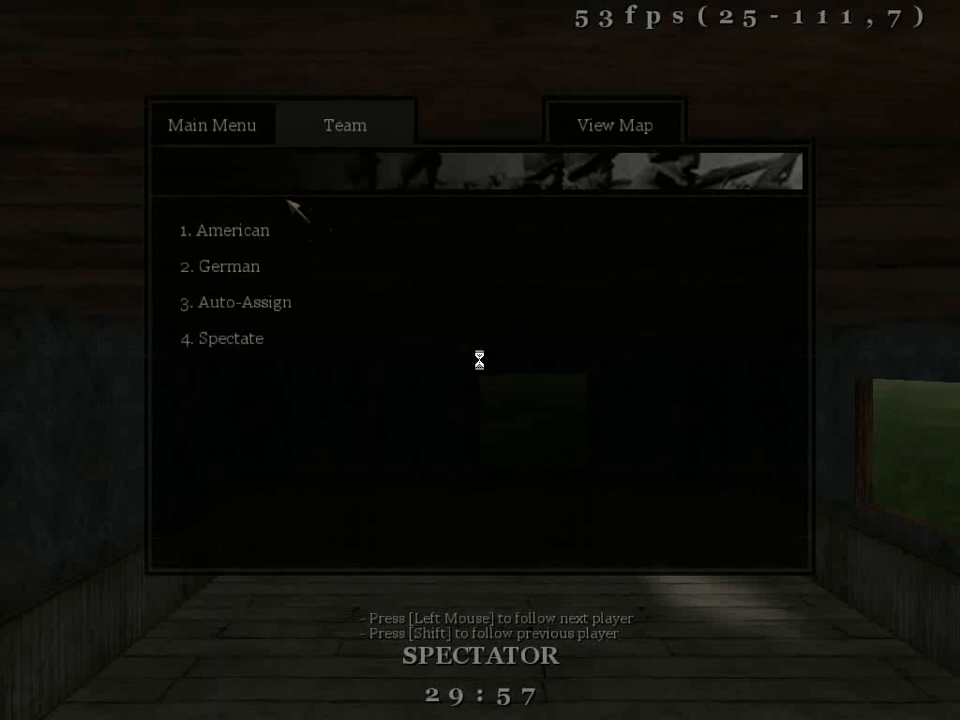
click(254, 230)
click(254, 303)
- Walk around the first room and examine its windows, the sky outside, and the sunlight on the floor
key(w)
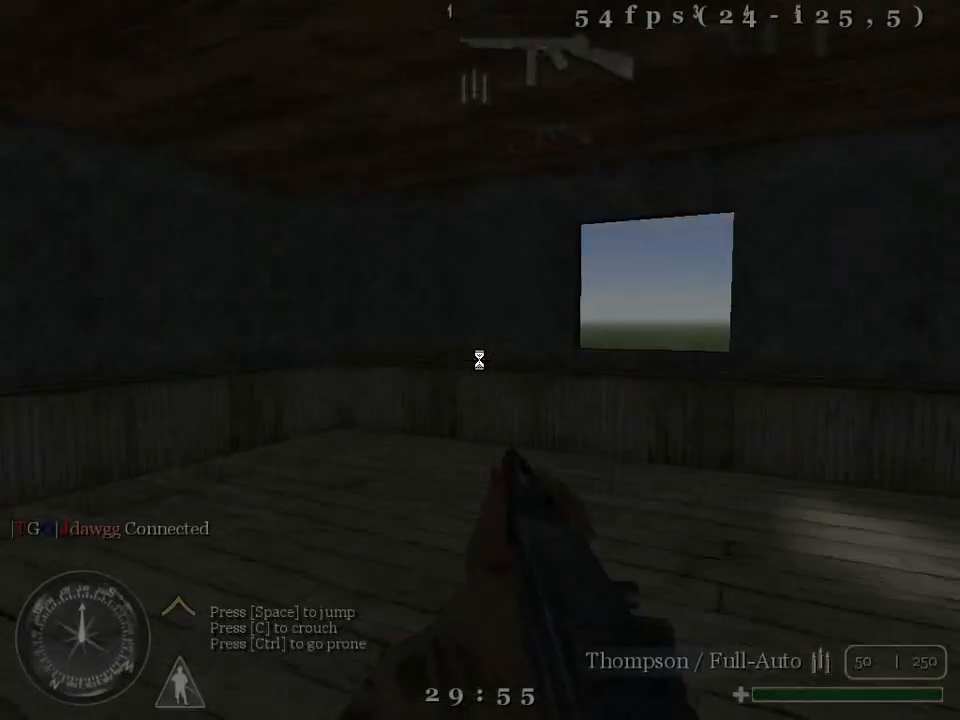
key(w)
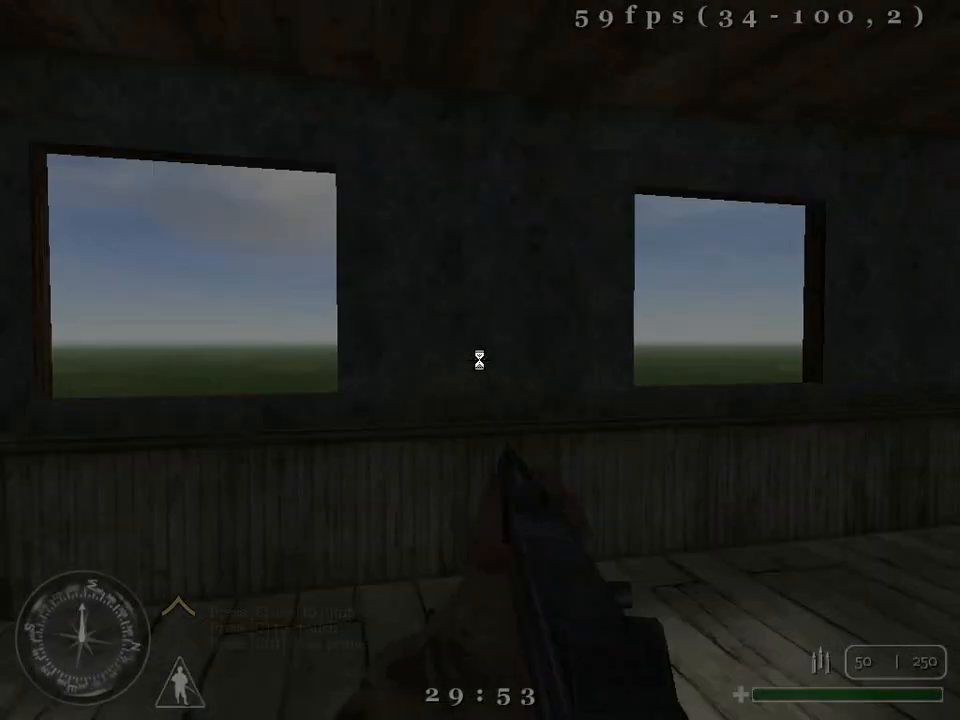
key(w)
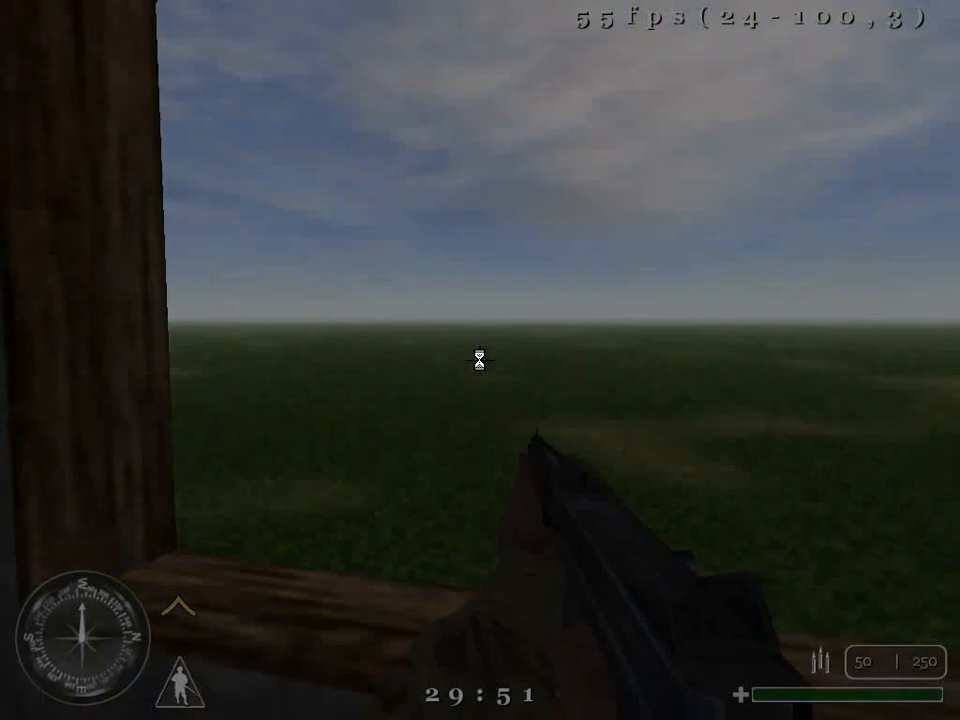
key(s)
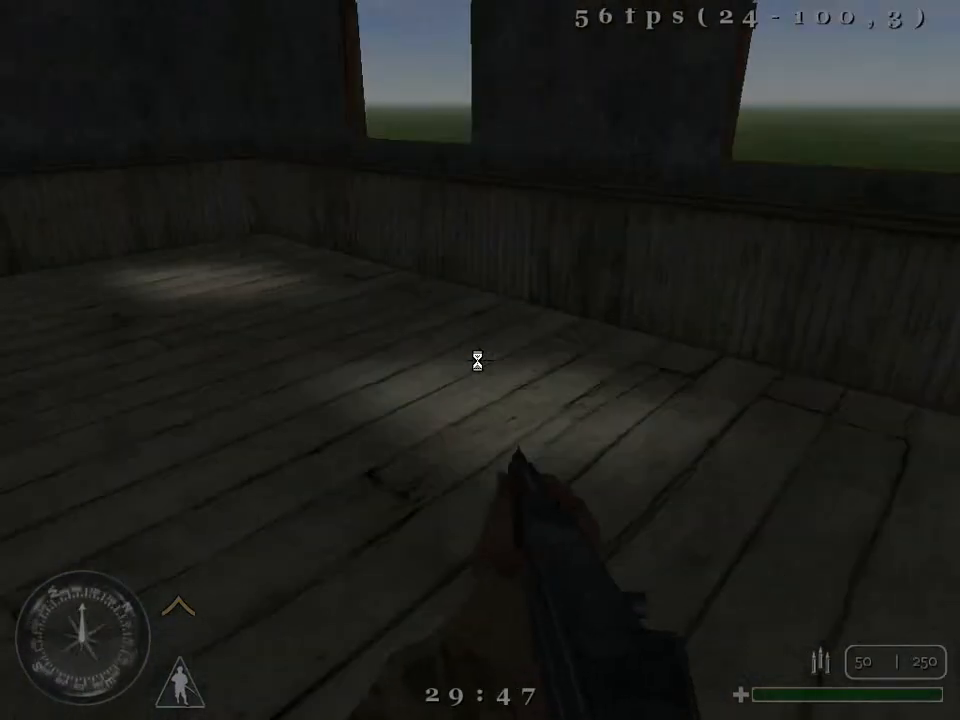
key(w)
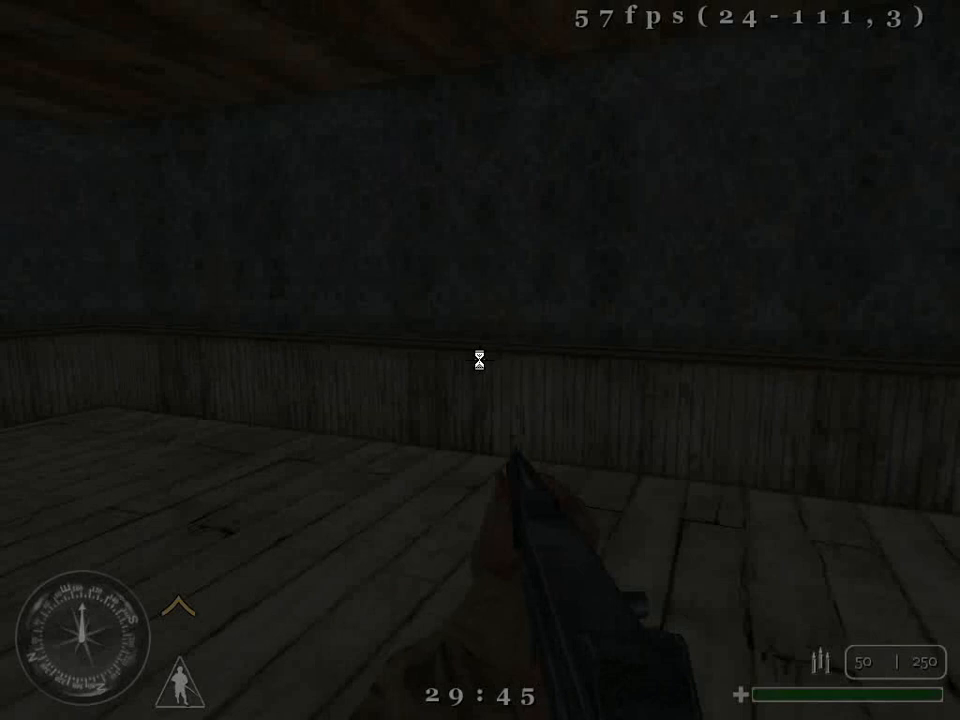
- Walk through the doorway into the second room and examine its ceiling light and wall lighting
key(w)
click(479, 360)
key(w)
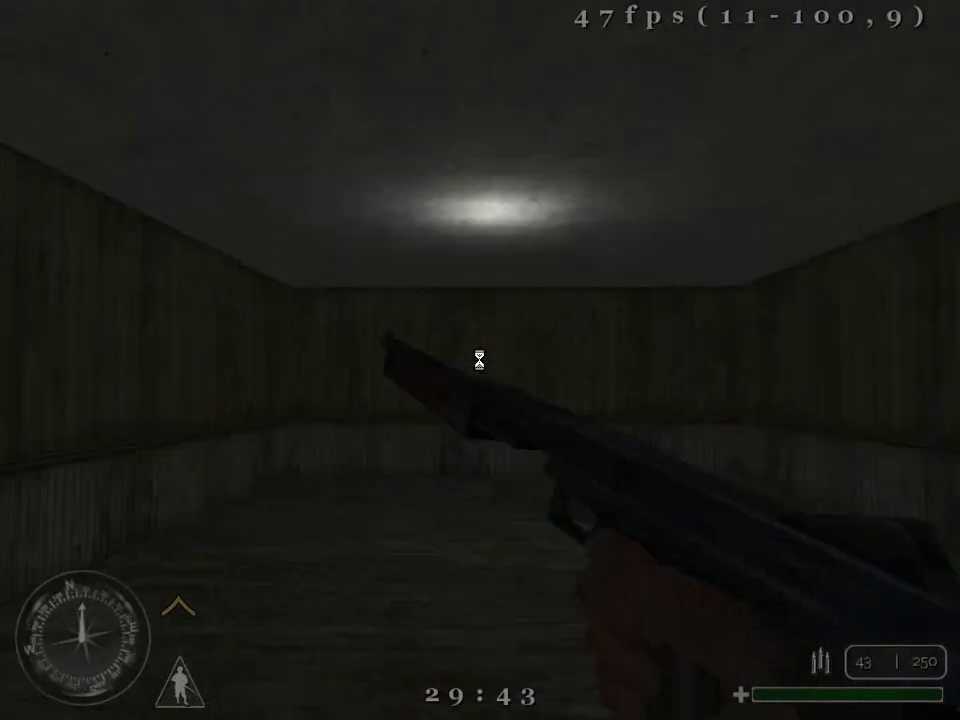
key(r)
key(w)
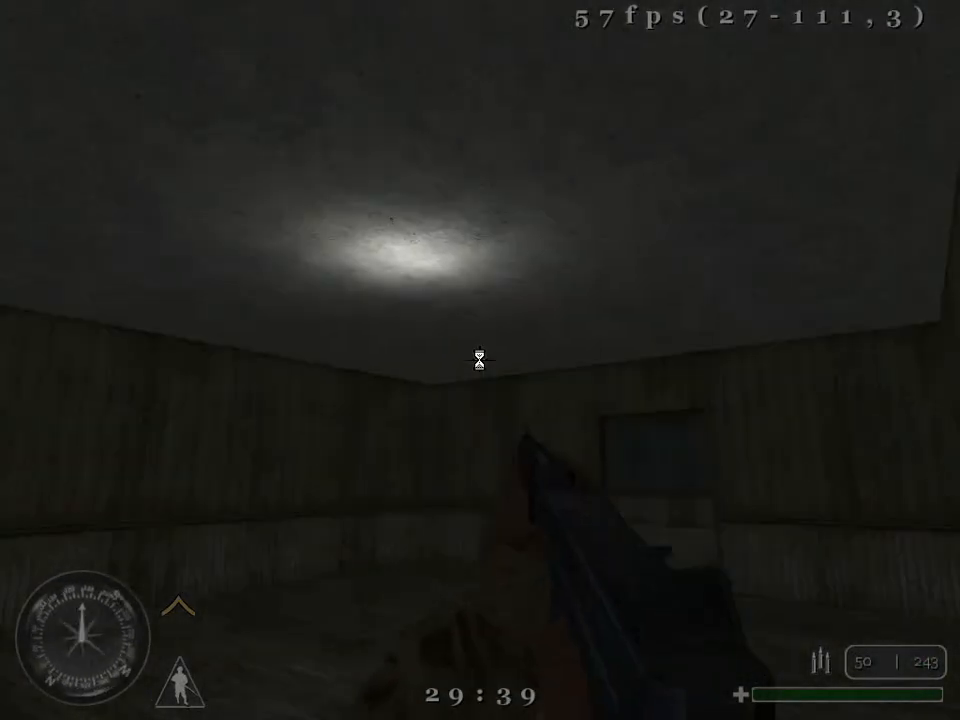
key(w)
key(w)
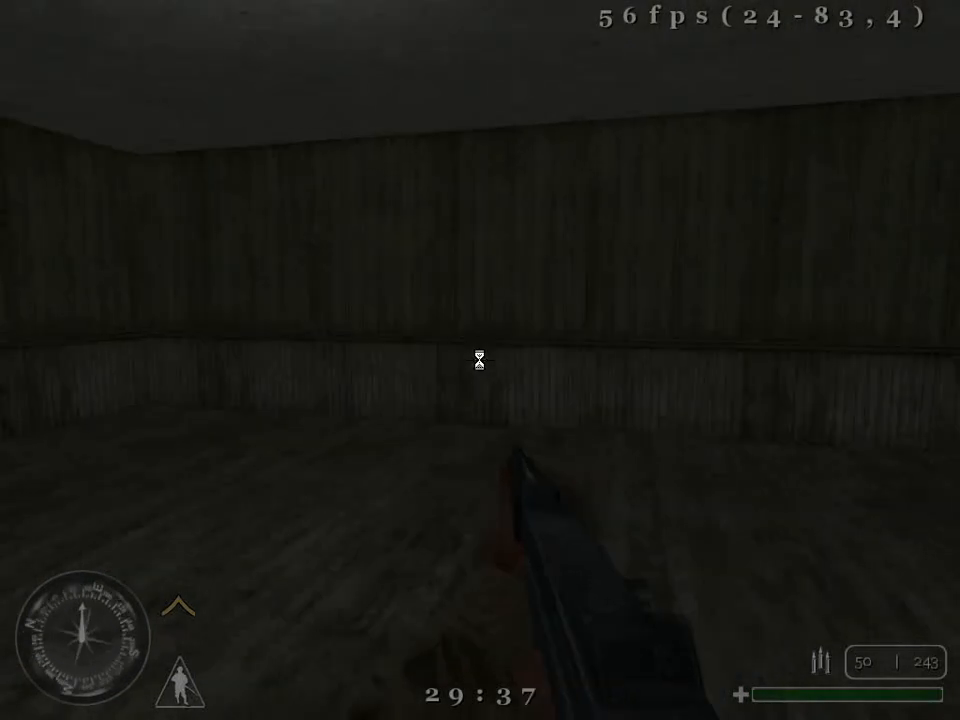
key(w)
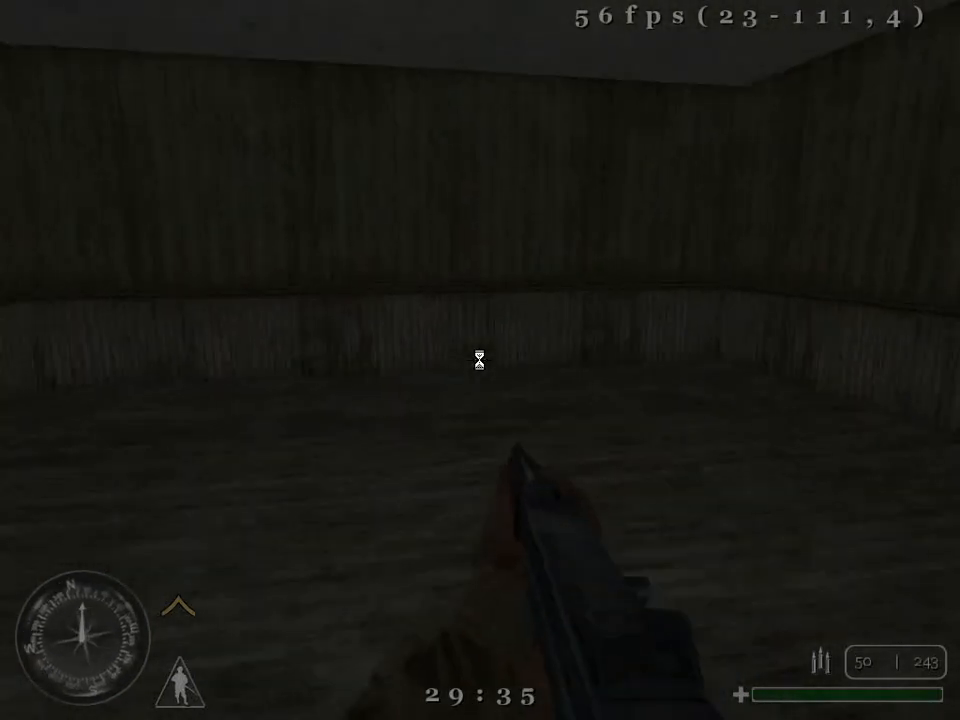
- Move back and forth in the second room to examine the ceiling light up close, and return to the first room
key(s)
key(w)
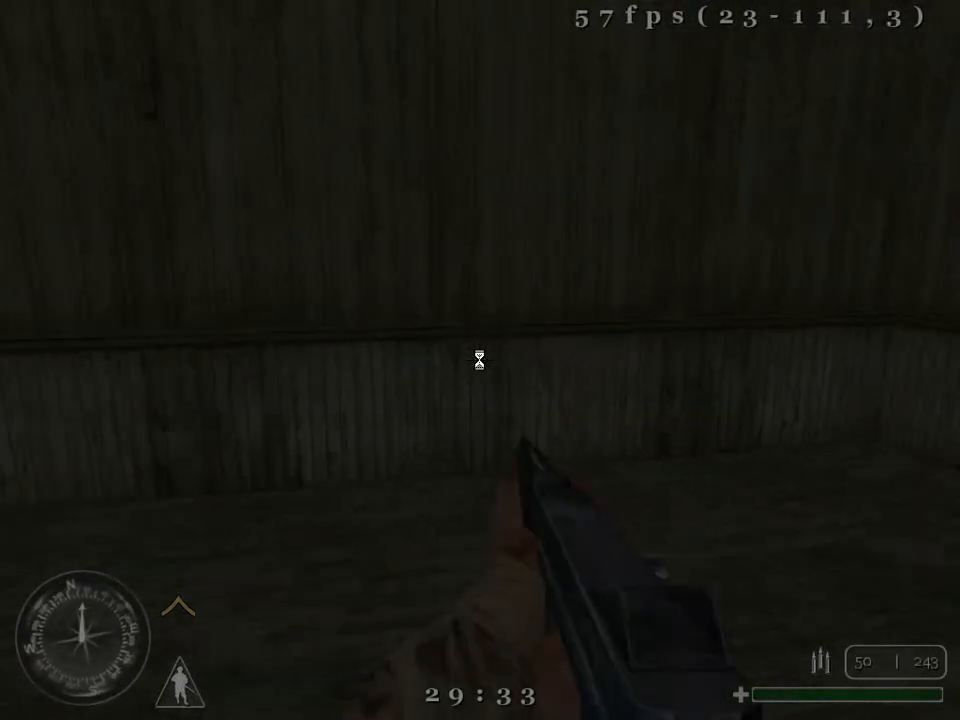
key(s)
key(w)
key(s)
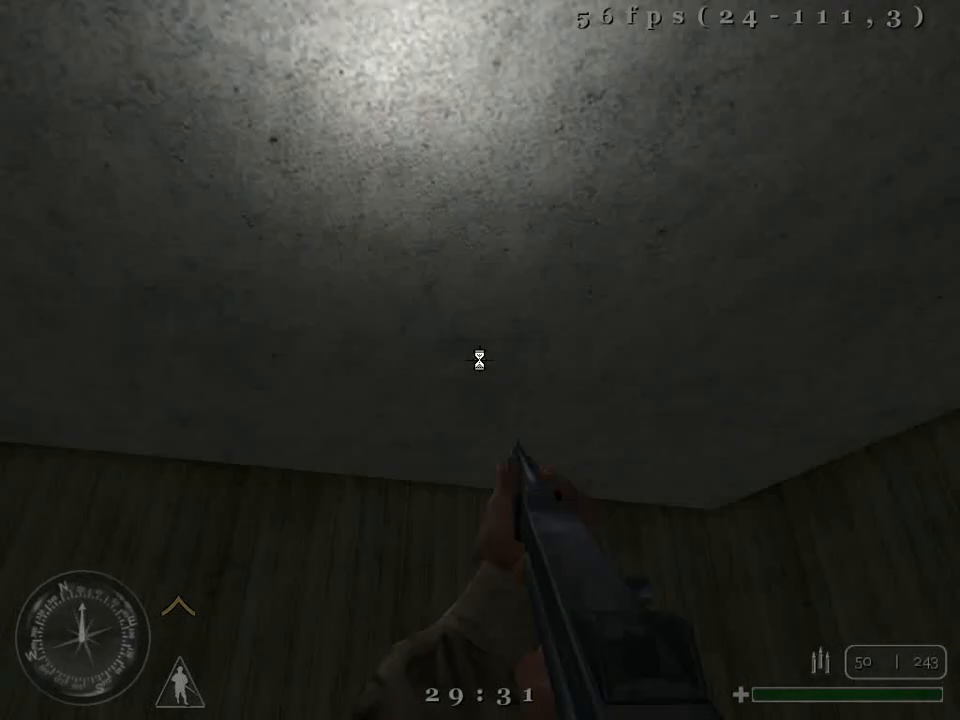
key(w)
key(s)
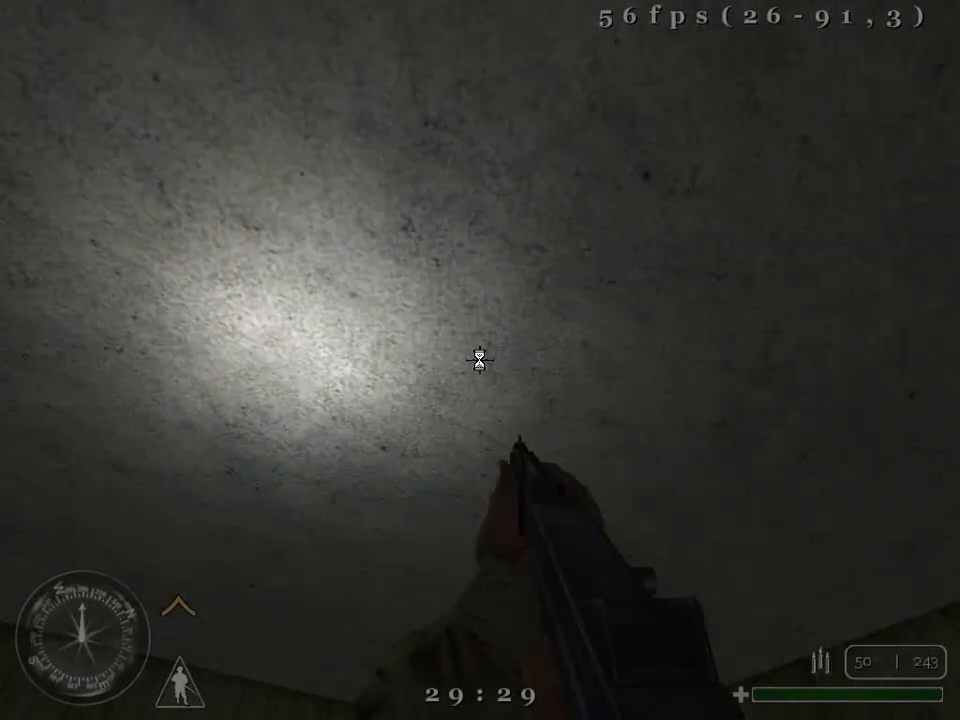
key(w)
key(s)
key(w)
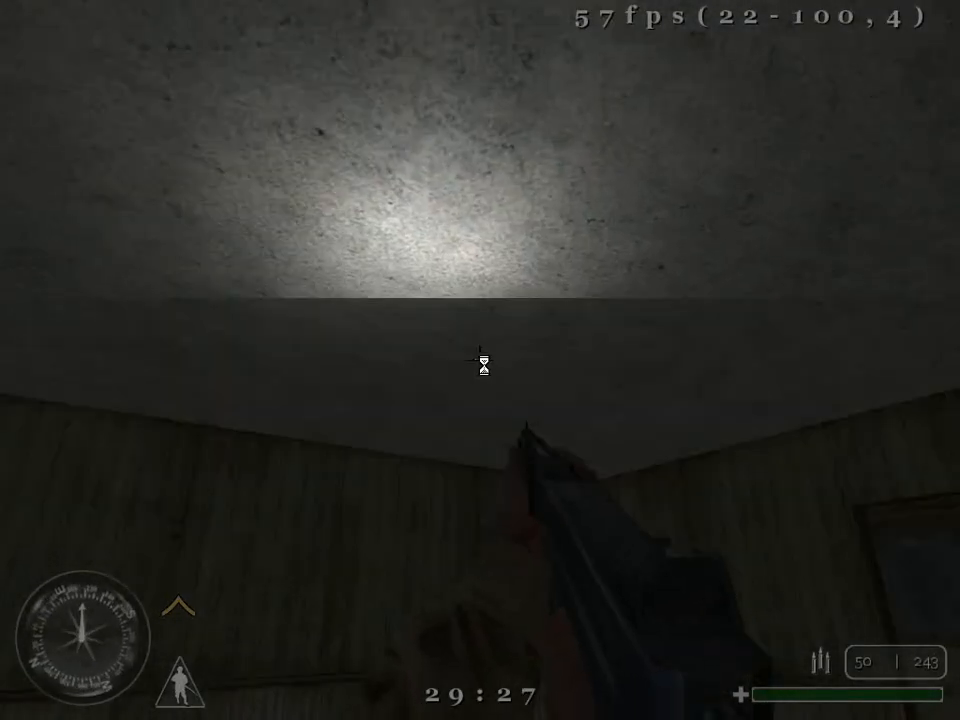
key(s)
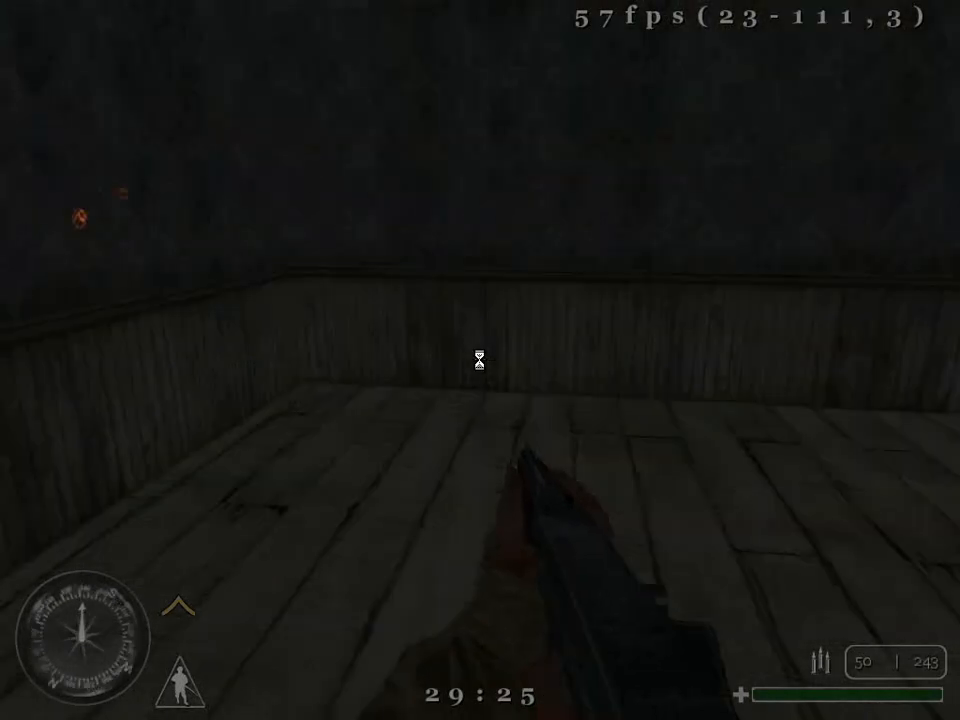
- Walk from the doorway across the first room and examine the grassy horizon through a window
key(w)
key(s)
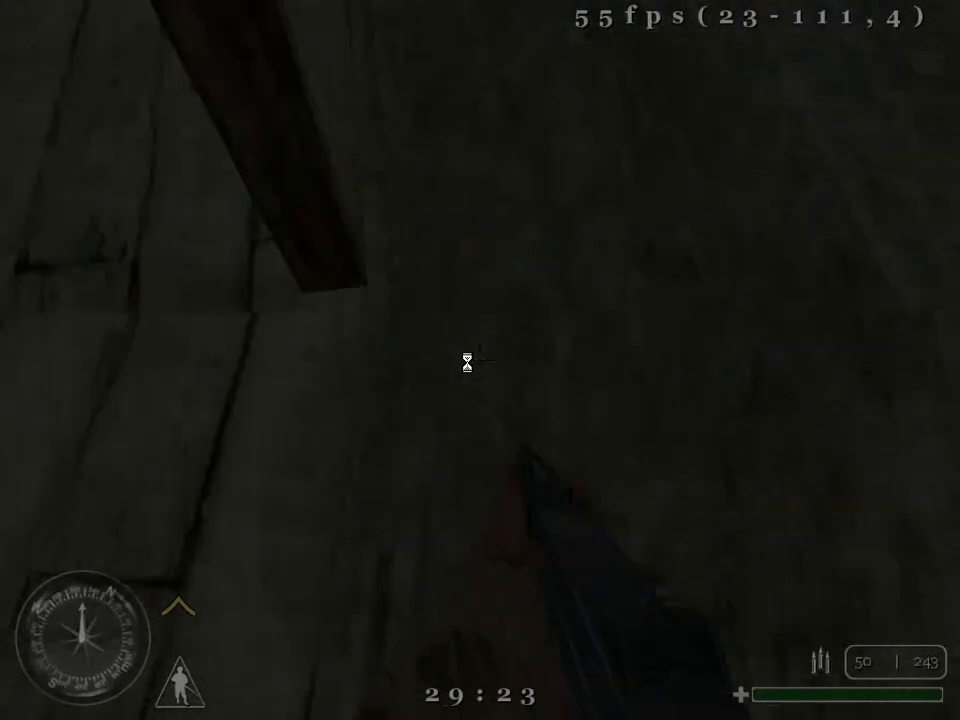
key(w)
key(s)
key(w)
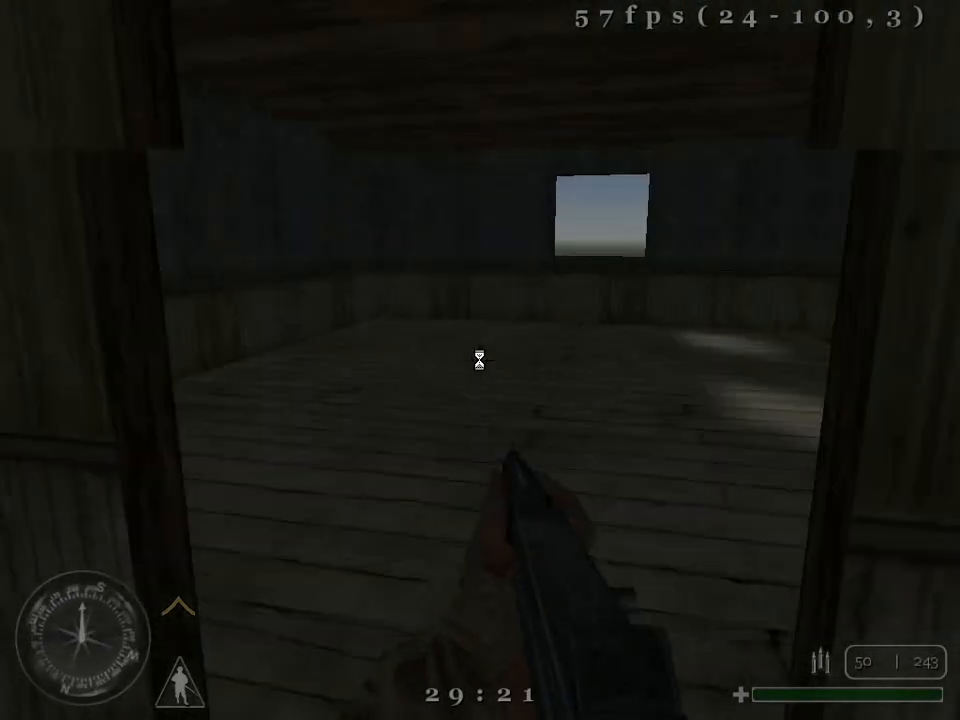
key(s)
key(w)
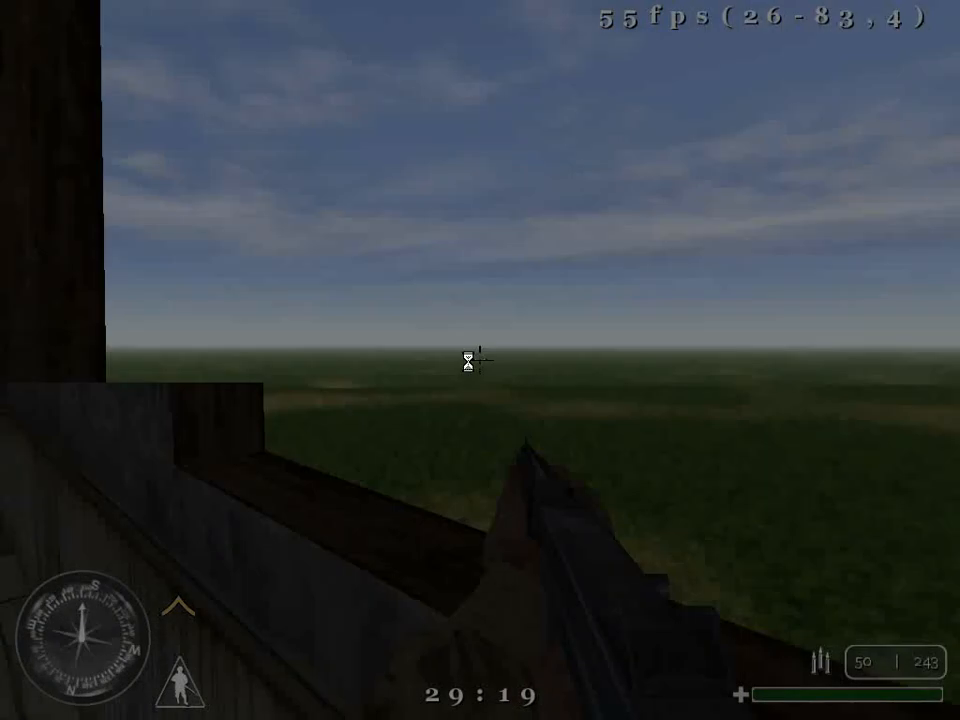
- Move around the first room's windows and examine the clouds overhead and the upper window frame
key(s)
key(w)
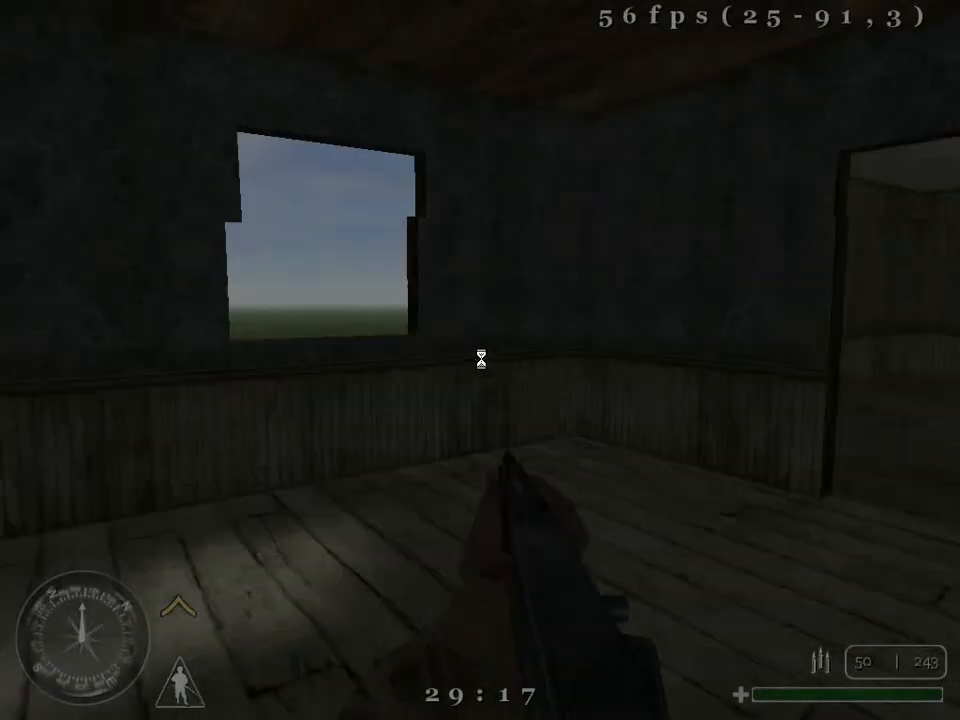
key(s)
key(w)
key(s)
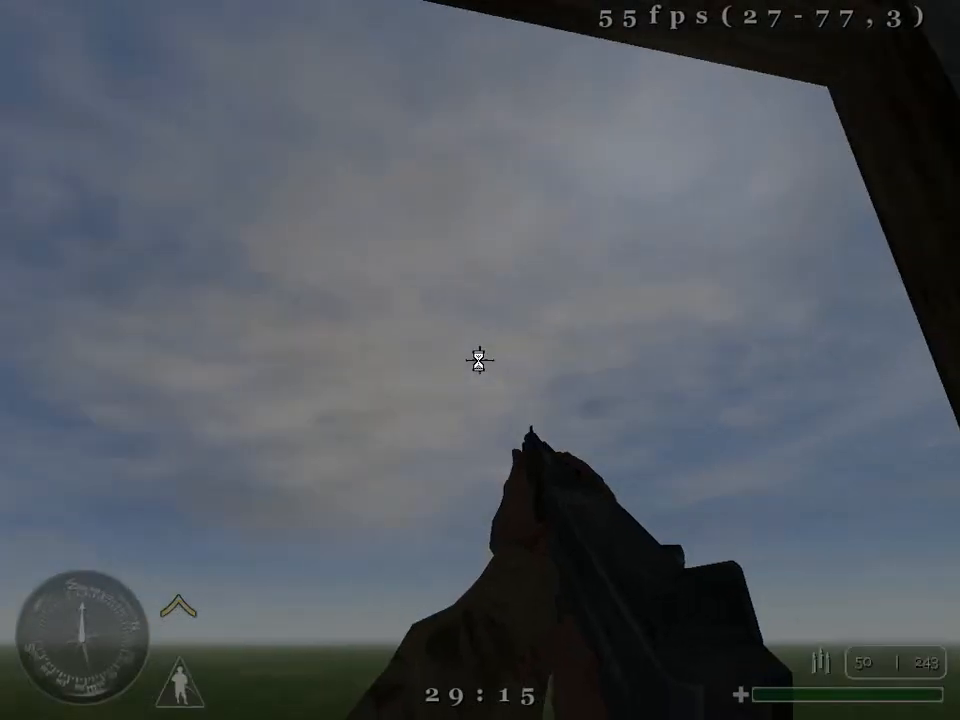
key(w)
key(s)
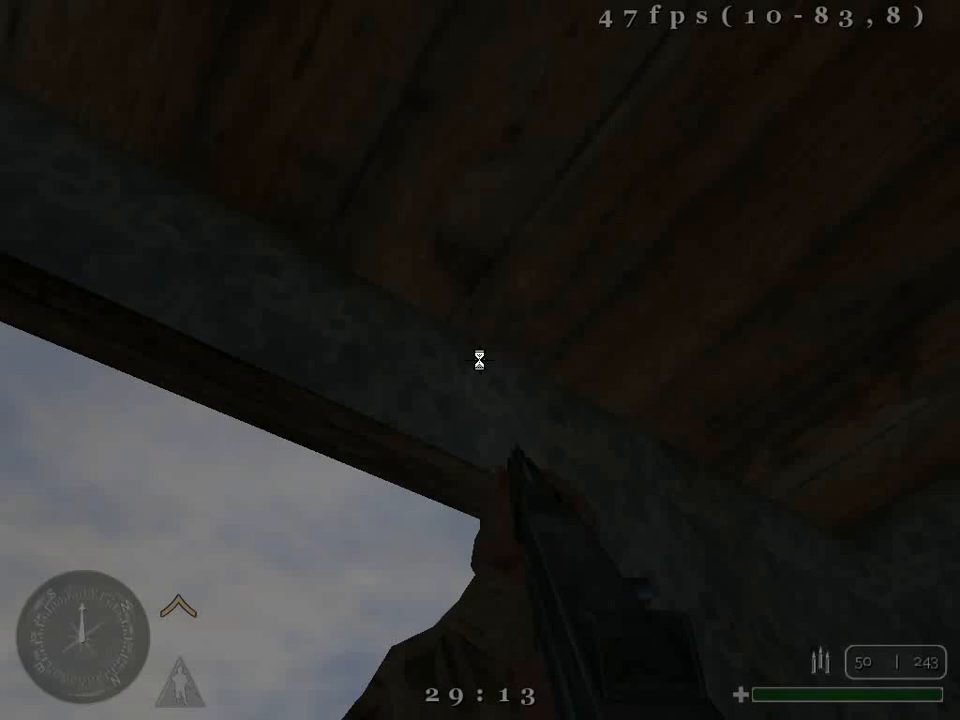
- Walk around the first room and examine its dark corners, wall panelling and the sunlight patches on the floor
key(d)
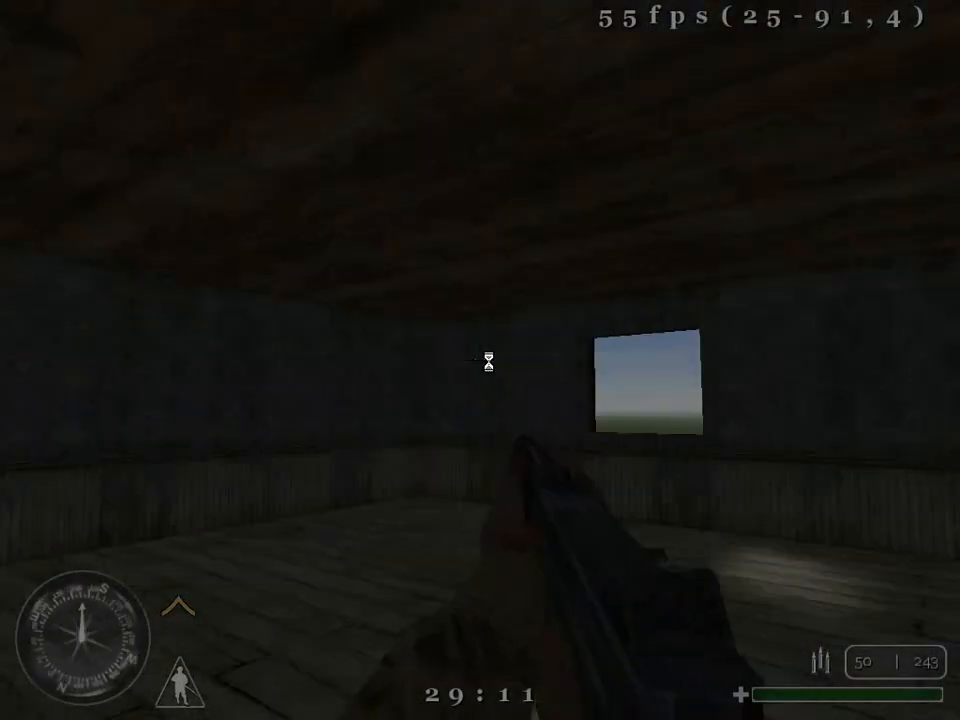
key(w)
key(w)
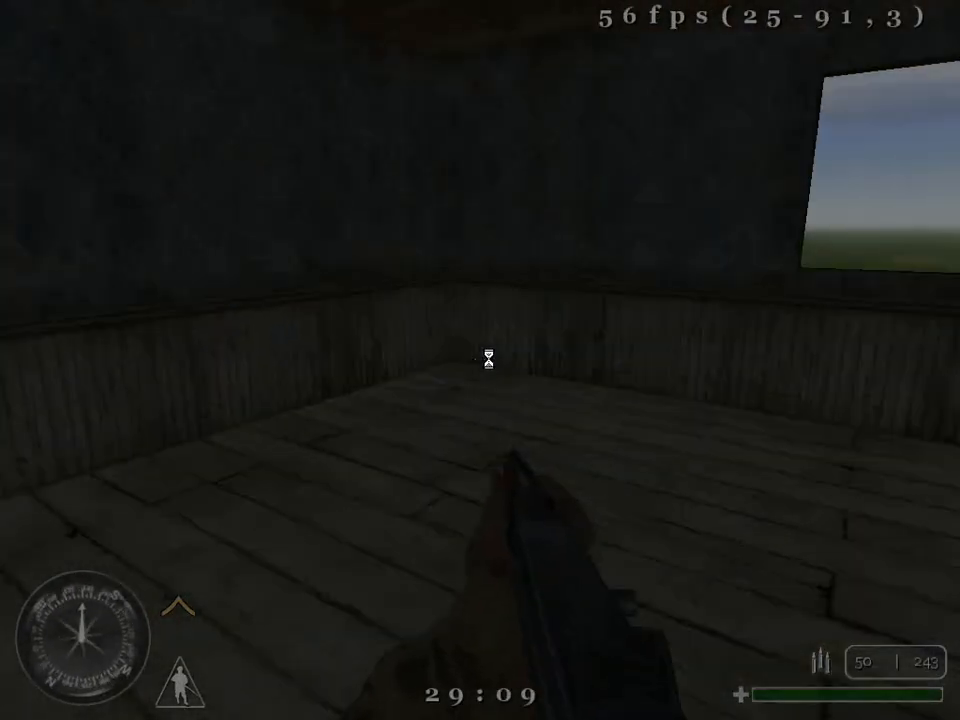
key(w)
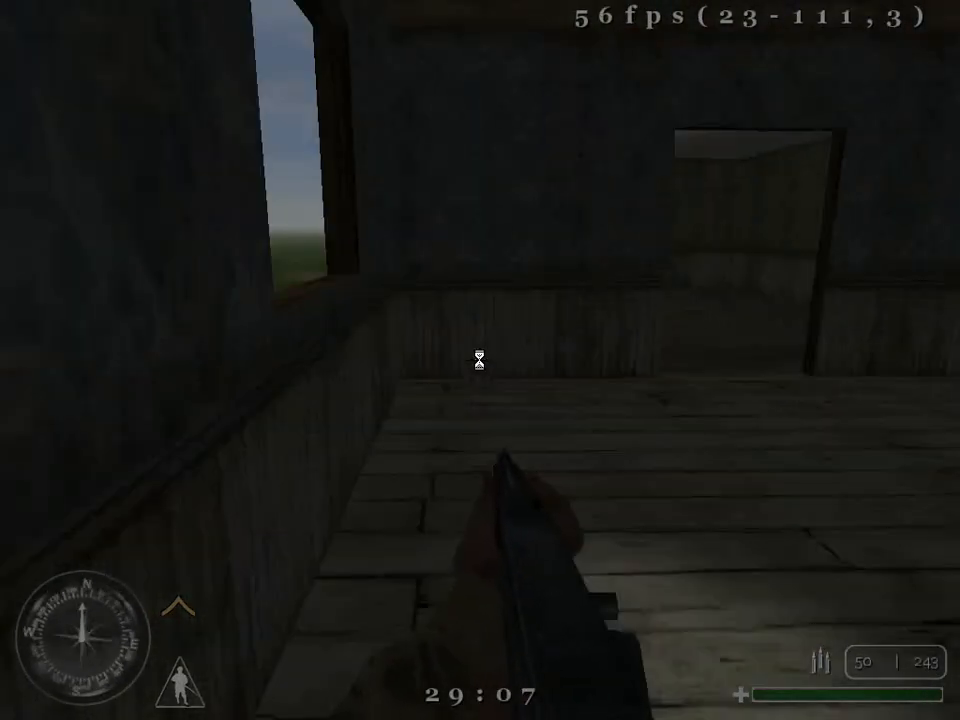
key(w)
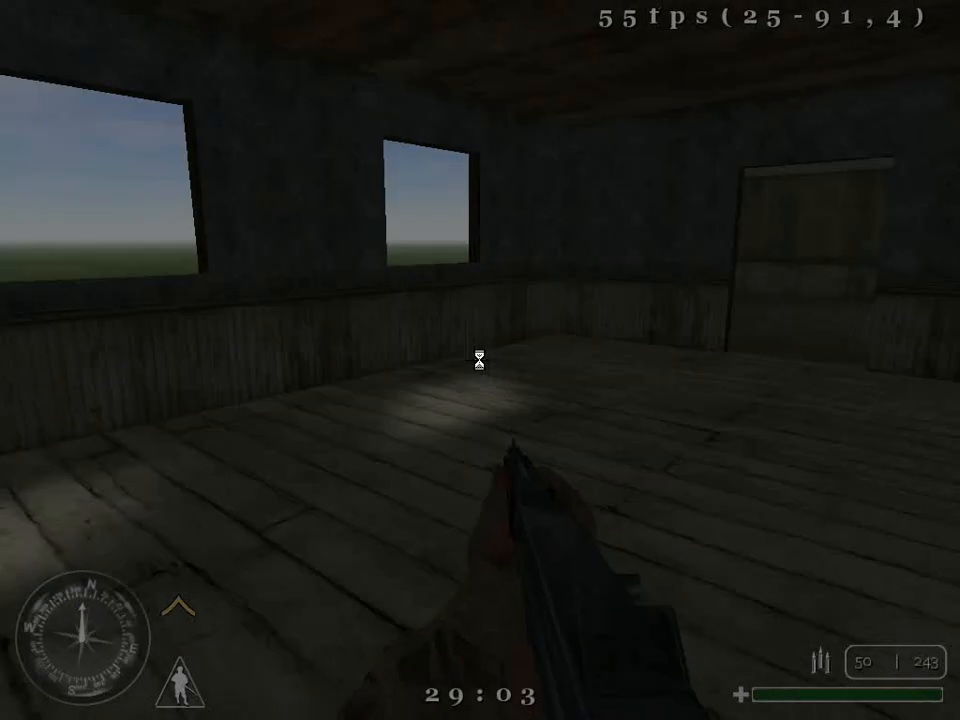
- Enter the second room to check the glow on its ceiling, and return through the doorway to the first room
key(w)
key(w)
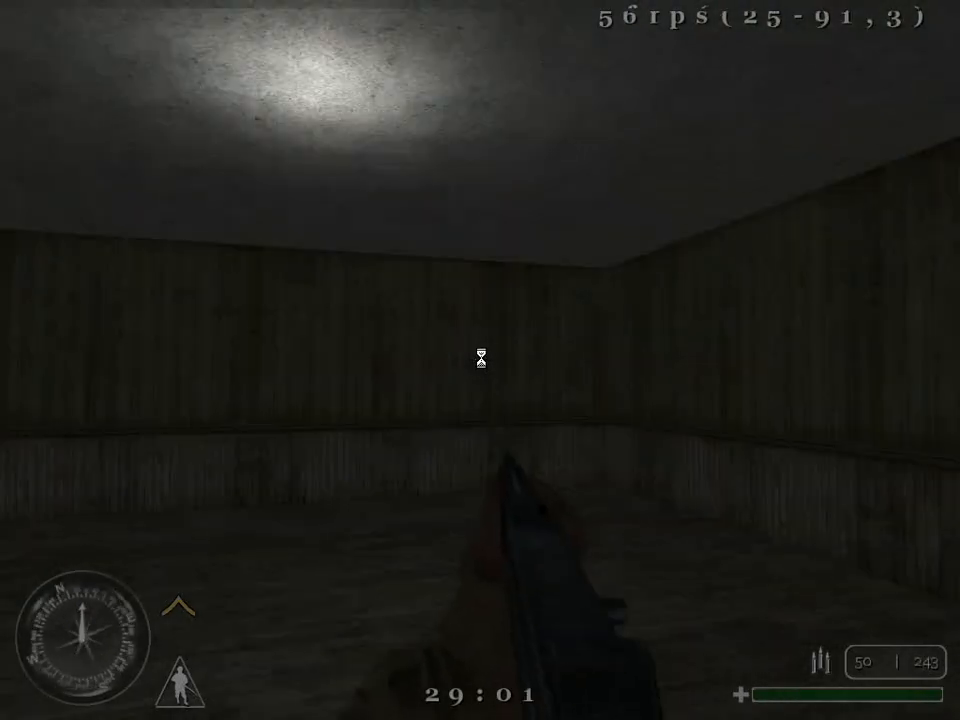
key(w)
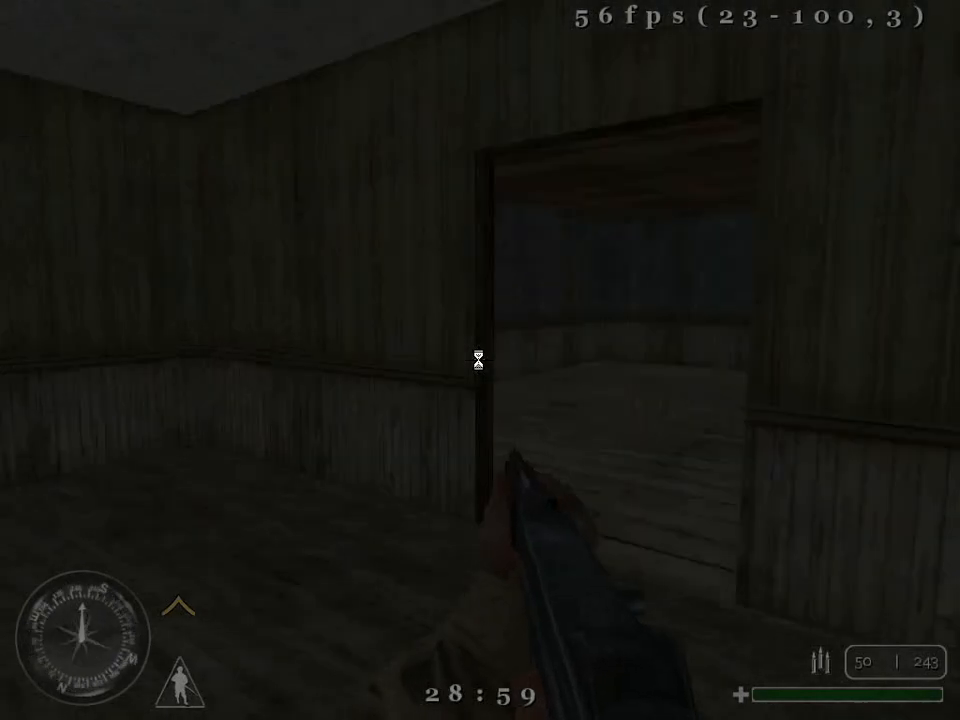
key(w)
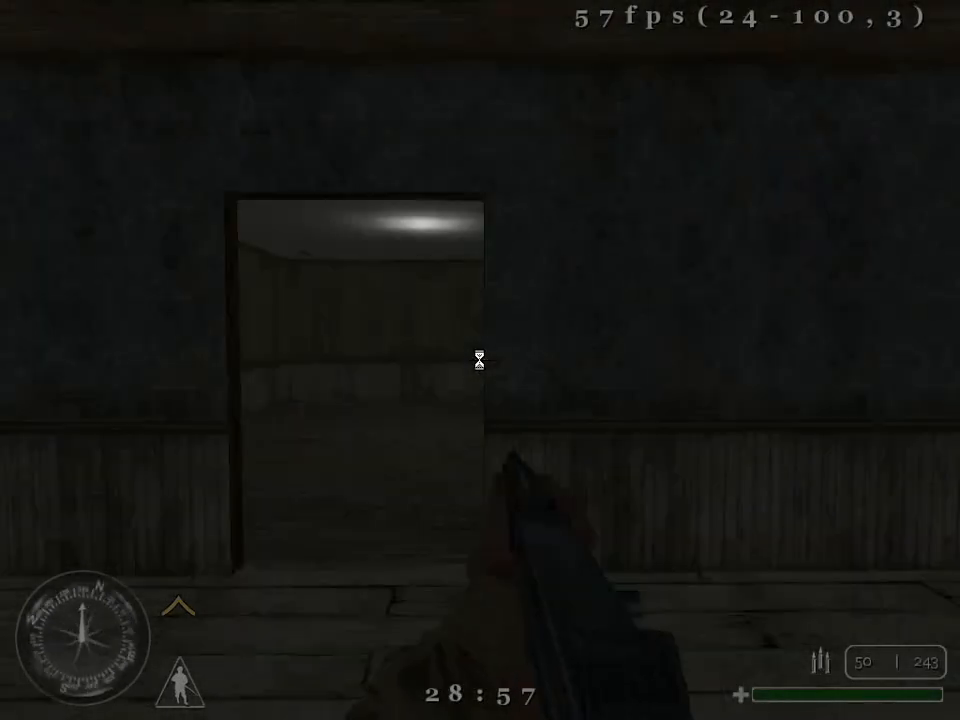
- Back away from the doorway into the first room, switch to the Colt .45 pistol and fire it
key(s)
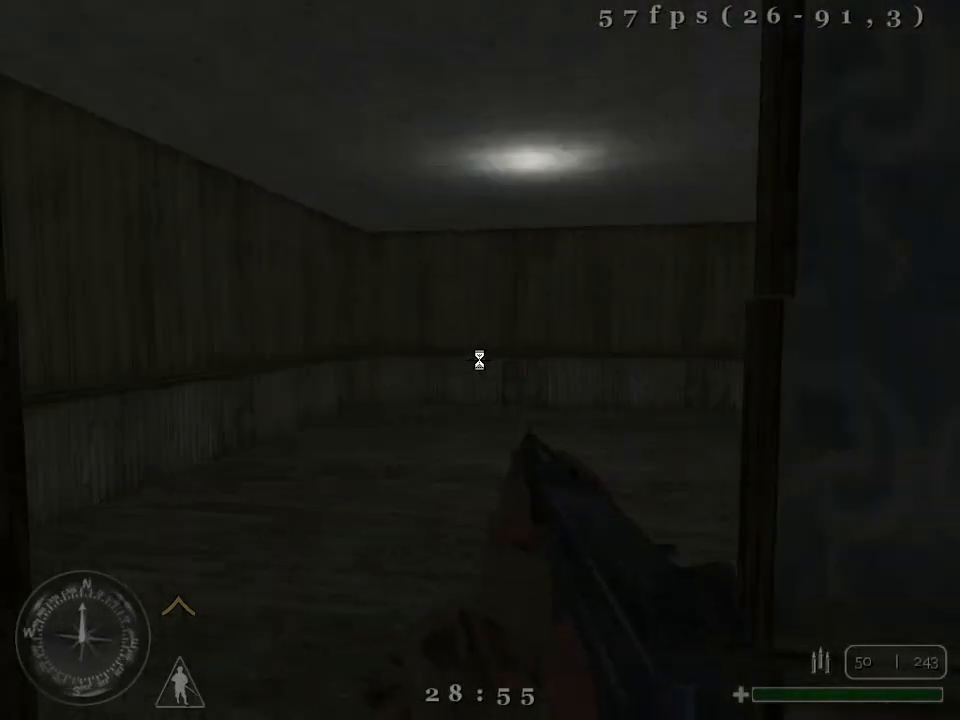
key(3)
click(479, 360)
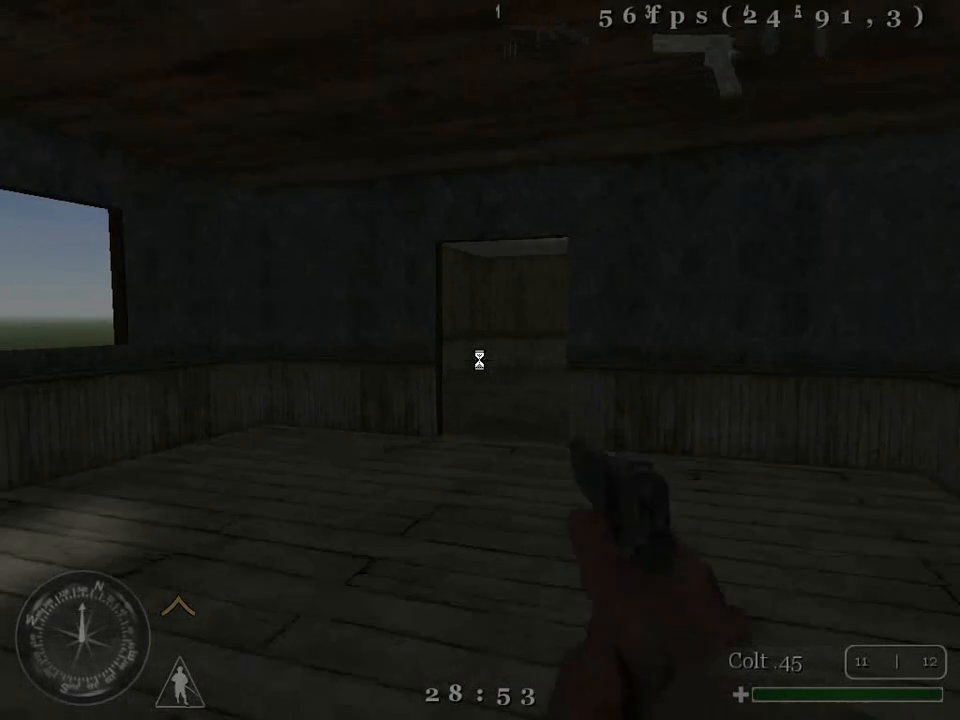